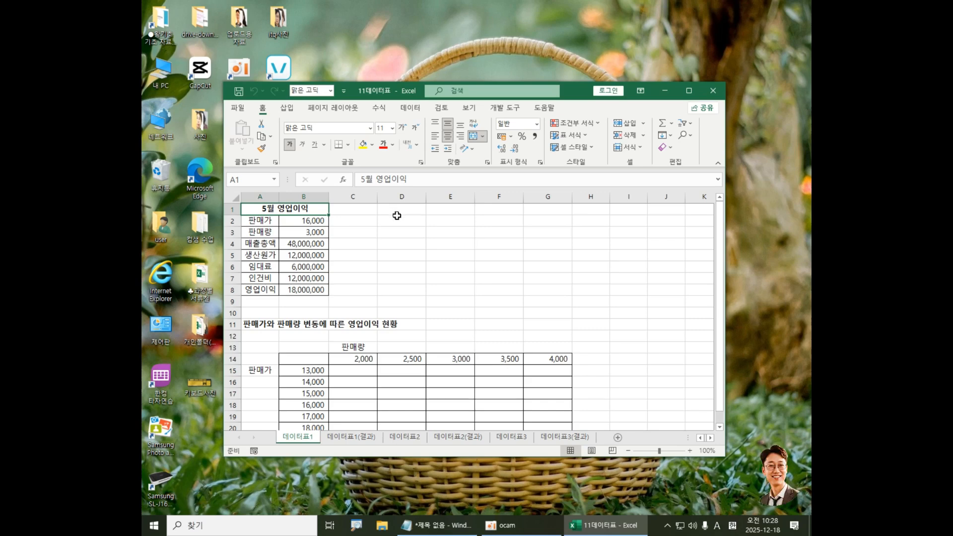
Maximize the workbook window and enlarge the 데이터표1 sheet view to 130%
click(690, 91)
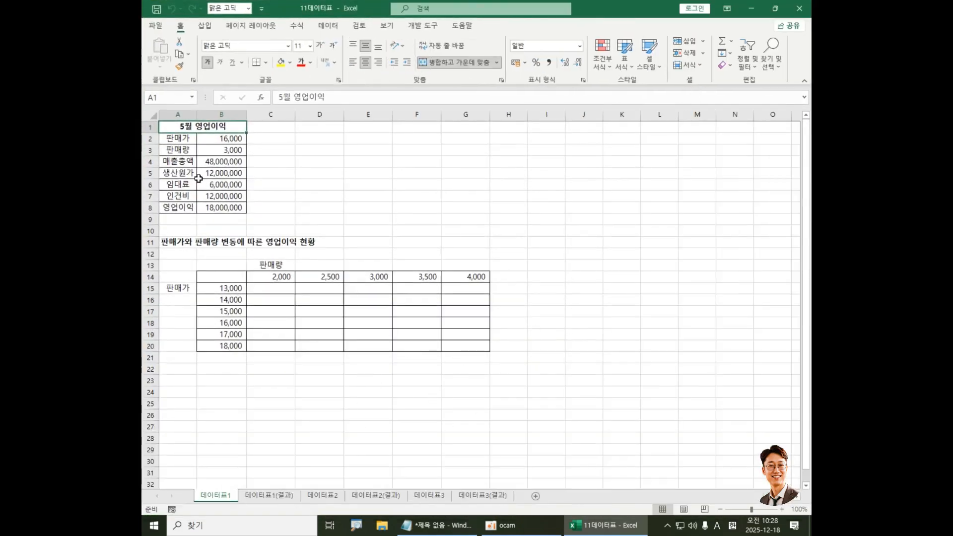
click(221, 161)
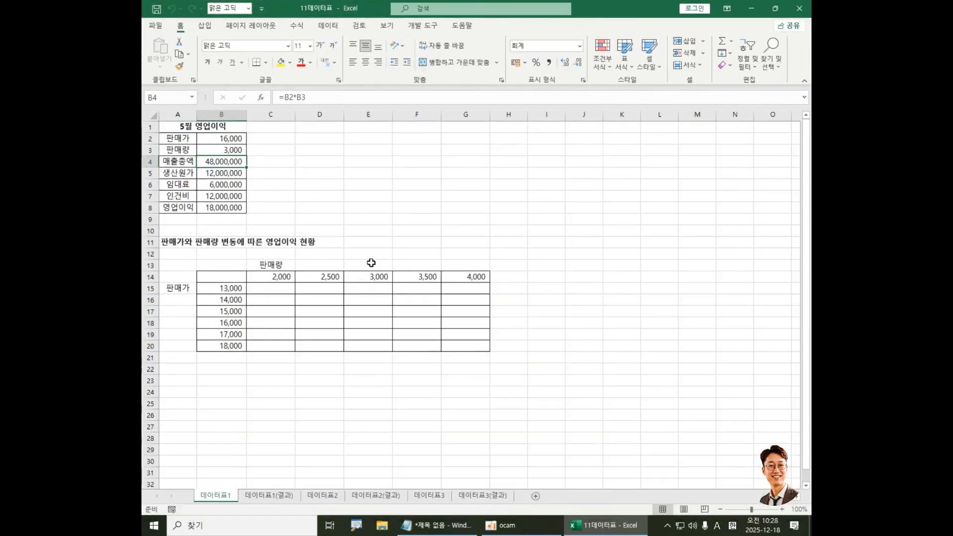
click(782, 510)
click(783, 510)
click(782, 510)
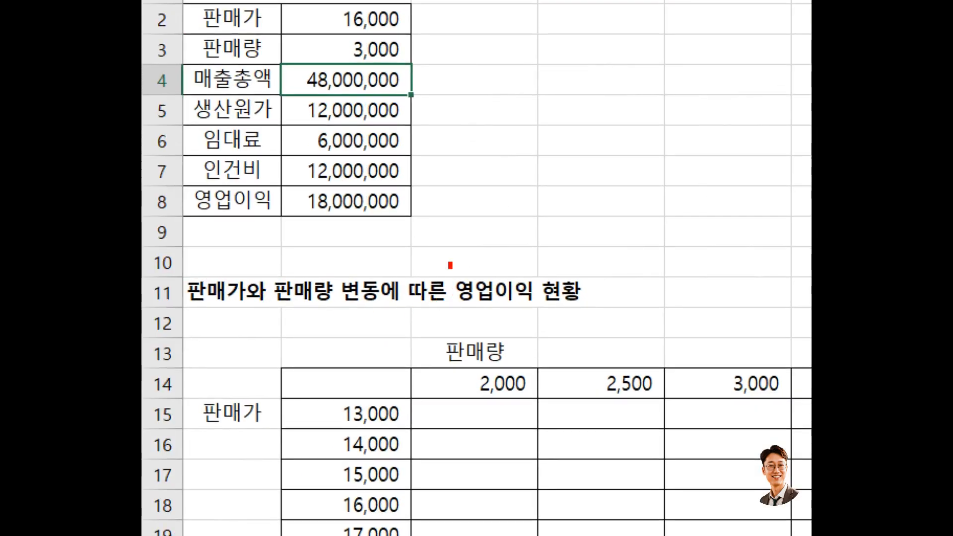
mouse_move(448, 263)
mouse_down()
mouse_move(493, 307)
mouse_move(548, 321)
mouse_move(539, 321)
mouse_up()
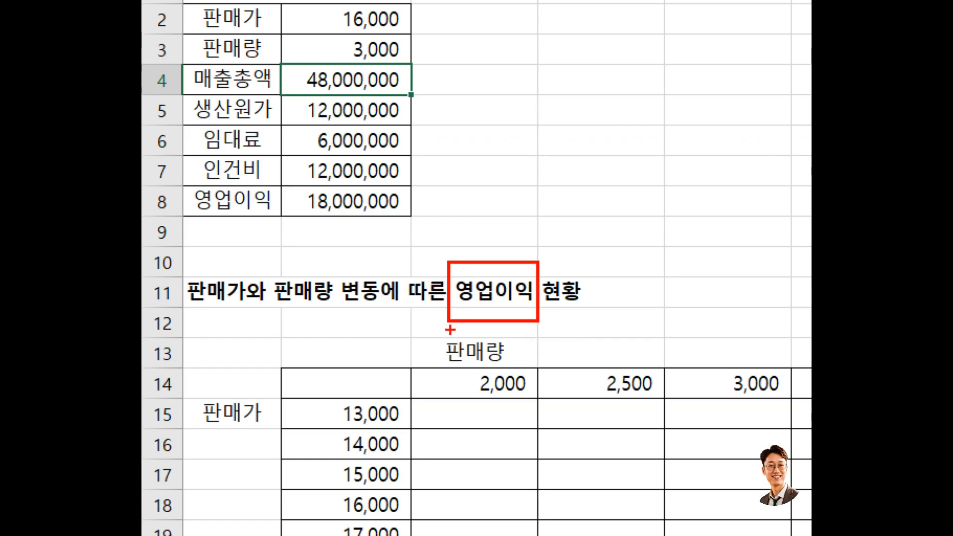
mouse_move(445, 316)
mouse_down()
mouse_move(388, 342)
mouse_move(364, 373)
mouse_move(389, 372)
mouse_up()
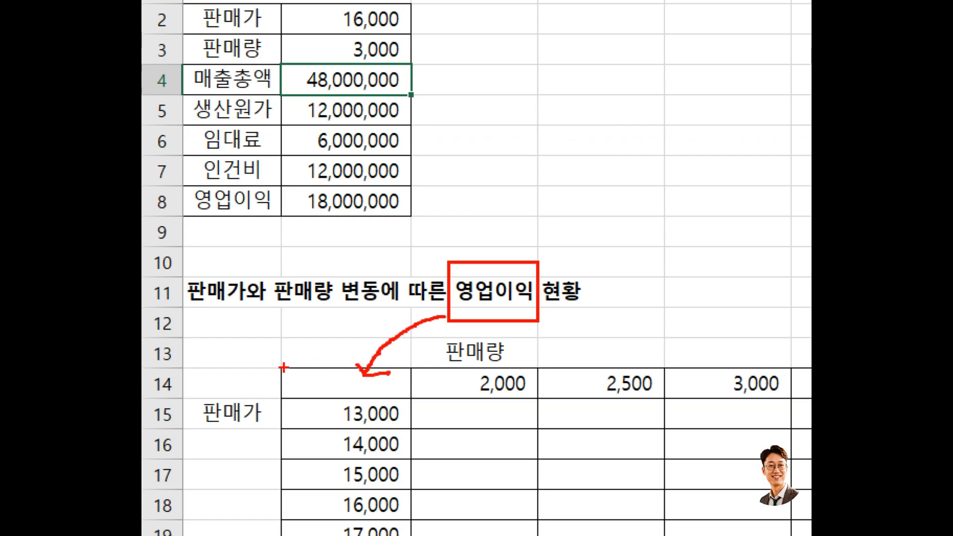
mouse_move(284, 367)
mouse_down()
mouse_move(350, 401)
mouse_move(416, 396)
mouse_up()
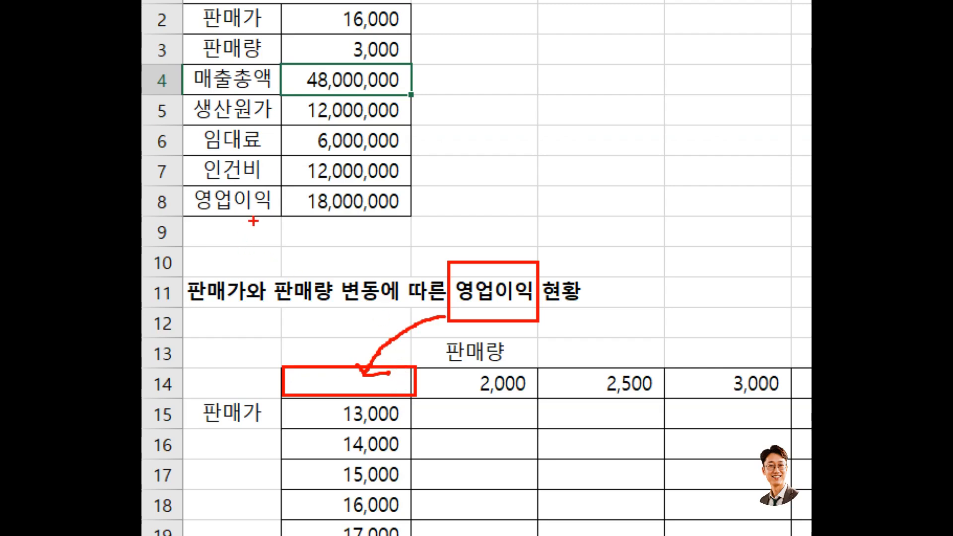
mouse_move(189, 185)
mouse_down()
mouse_move(234, 216)
mouse_move(189, 185)
mouse_up()
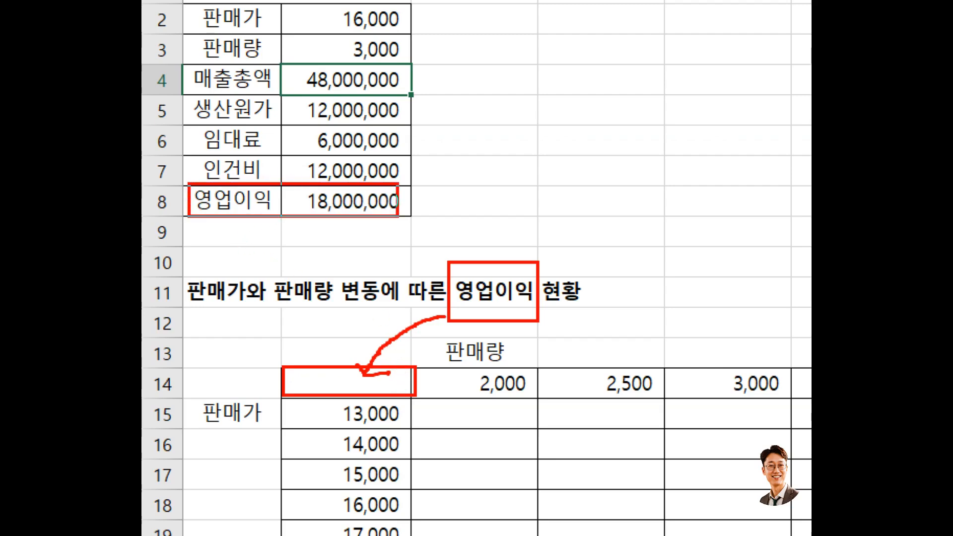
drag(398, 217, 429, 217)
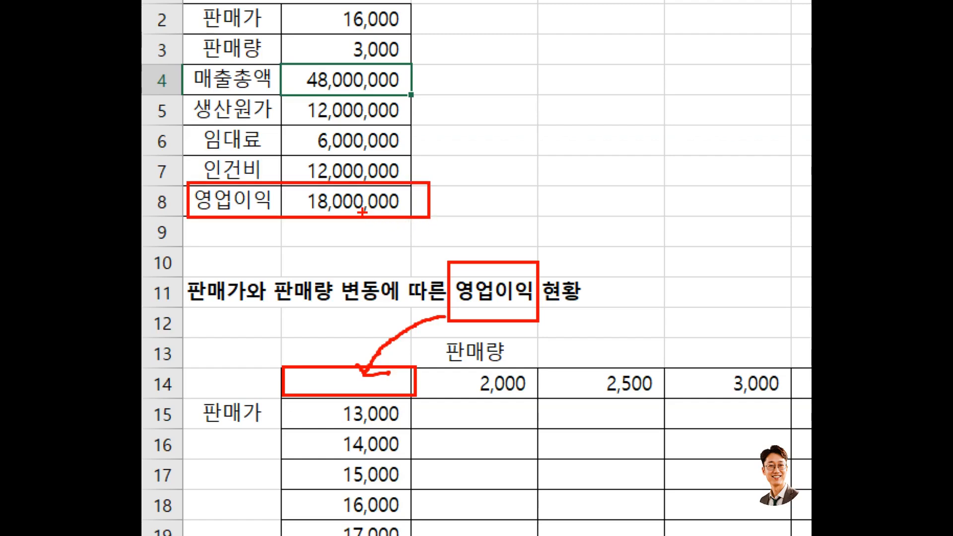
drag(301, 185, 397, 215)
mouse_move(336, 216)
mouse_down()
mouse_move(330, 374)
mouse_move(344, 355)
mouse_up()
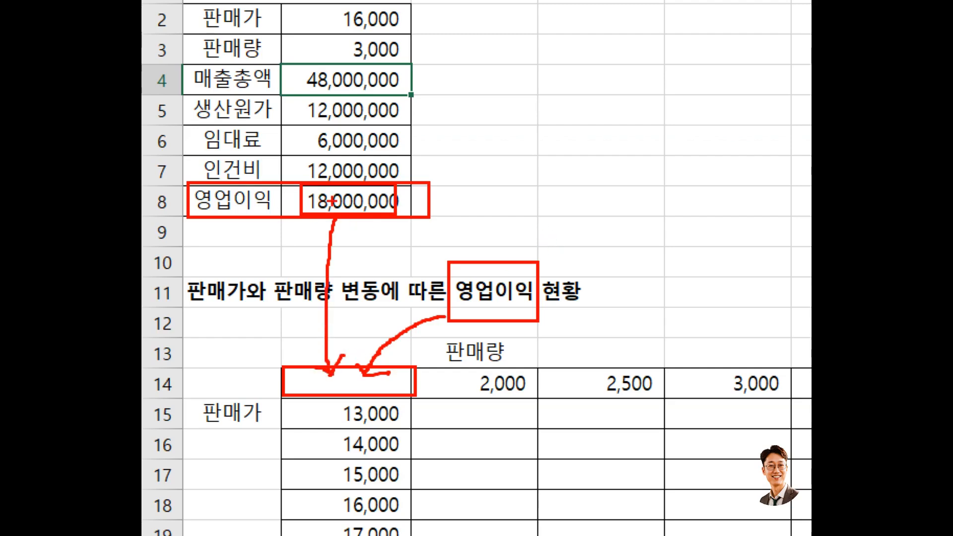
mouse_move(367, 212)
mouse_down()
mouse_move(314, 198)
mouse_move(365, 208)
mouse_up()
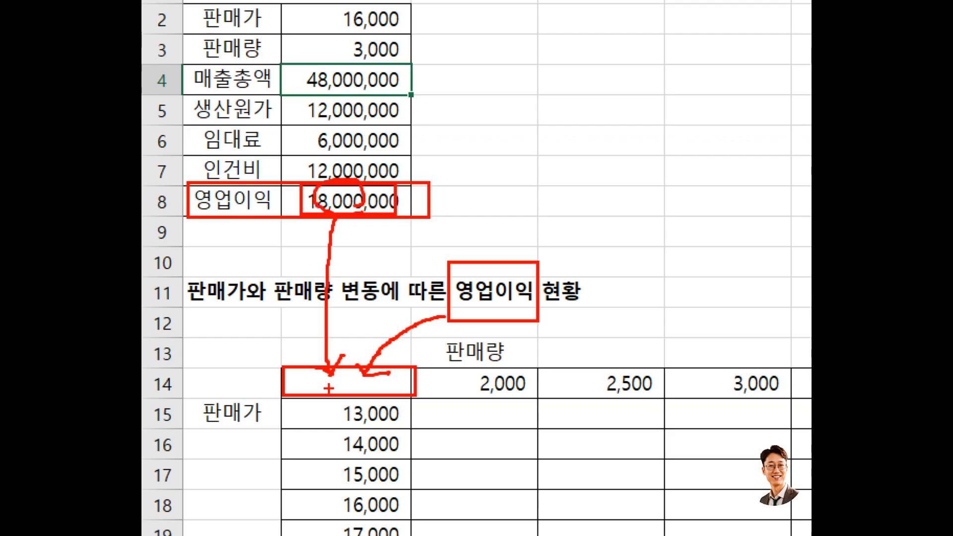
mouse_move(329, 385)
mouse_down()
mouse_move(337, 394)
mouse_move(329, 398)
mouse_up()
key(Escape)
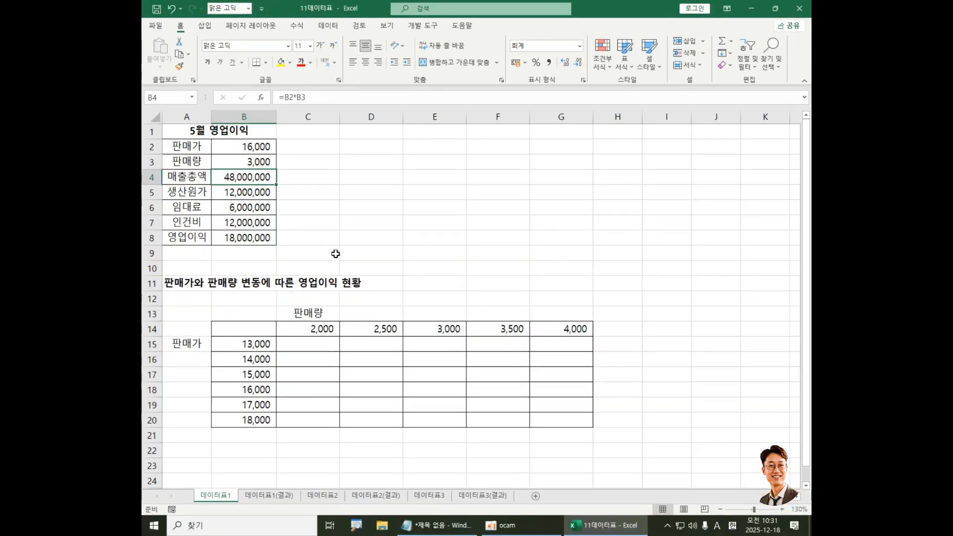
Link the empty corner cell B14 of the 판매가/판매량 table to the 영업이익 value with the formula =B8
click(247, 330)
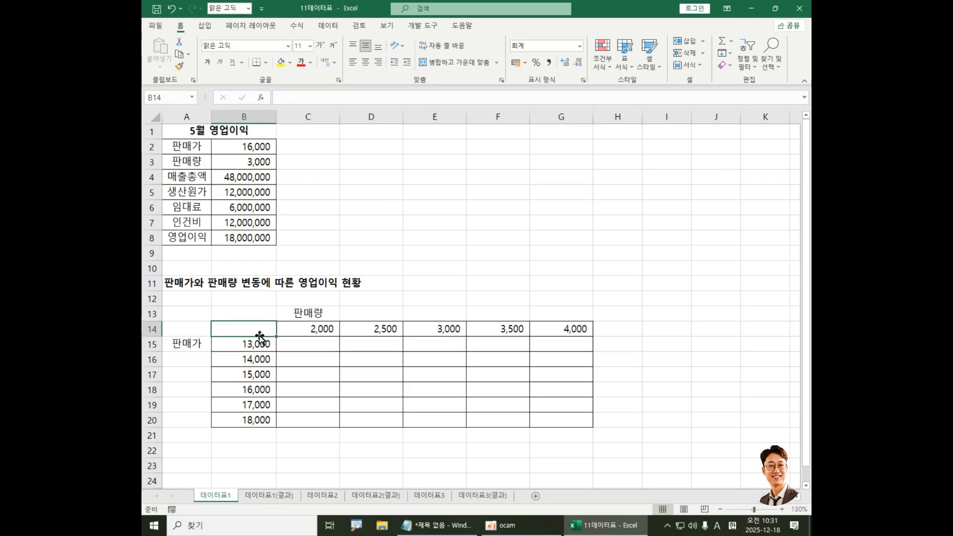
click(783, 510)
click(783, 509)
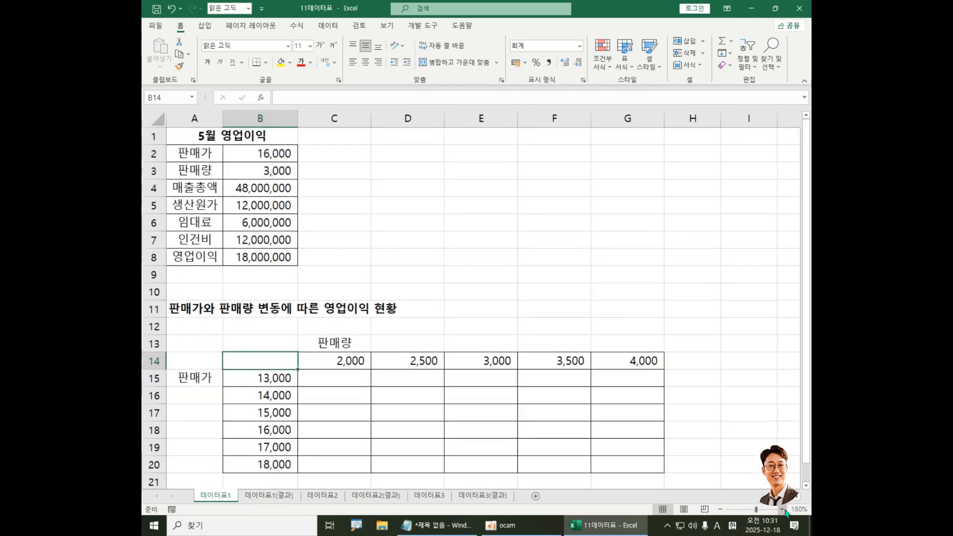
click(783, 509)
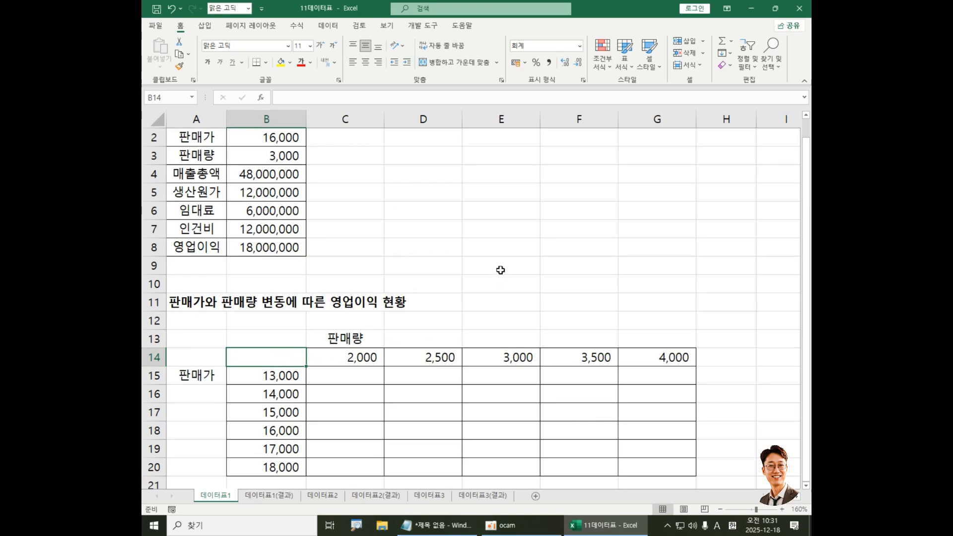
text(=)
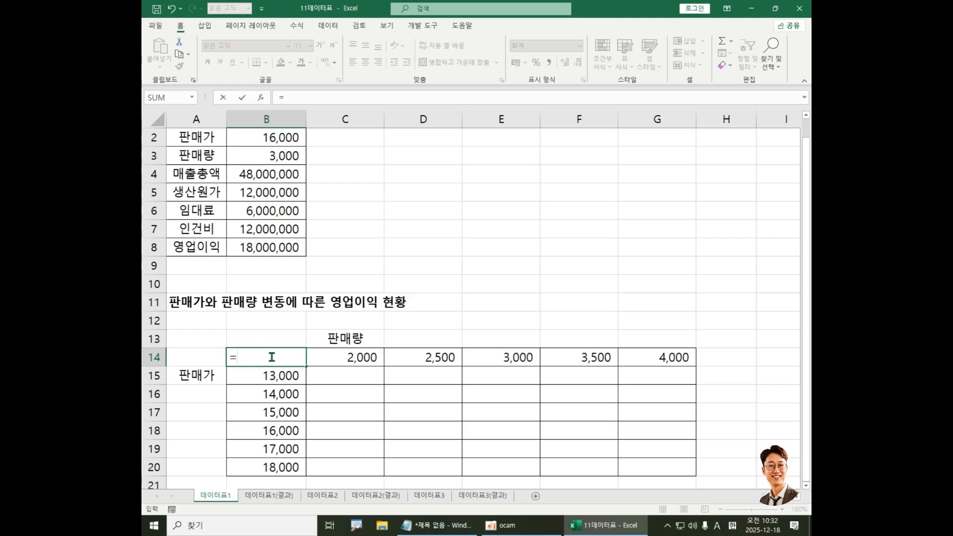
click(268, 247)
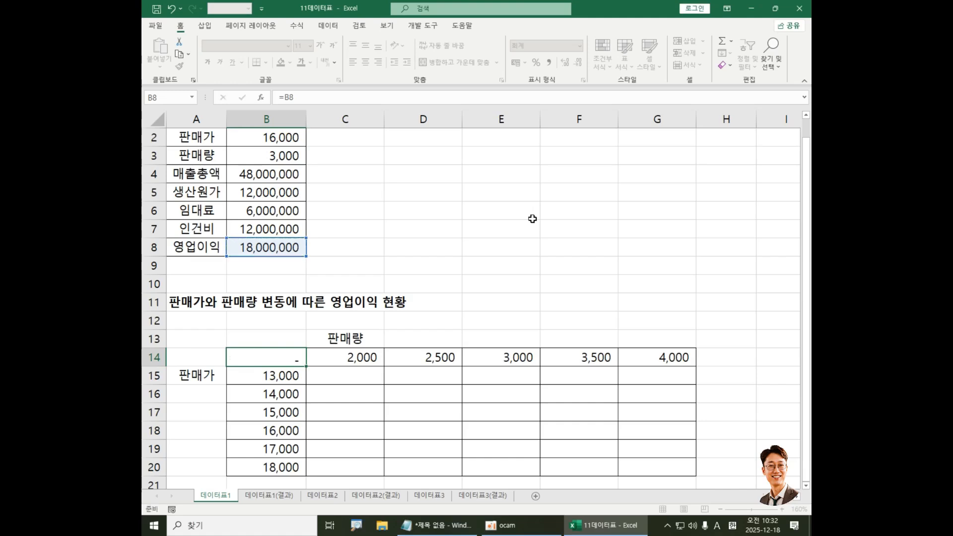
key(Return)
click(276, 358)
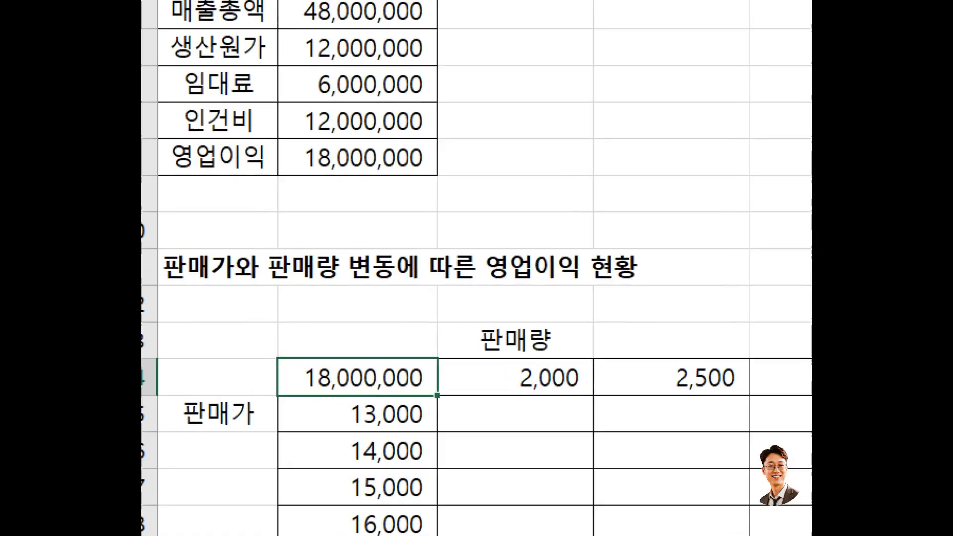
mouse_move(318, 172)
mouse_down()
mouse_move(340, 198)
mouse_move(502, 207)
mouse_up()
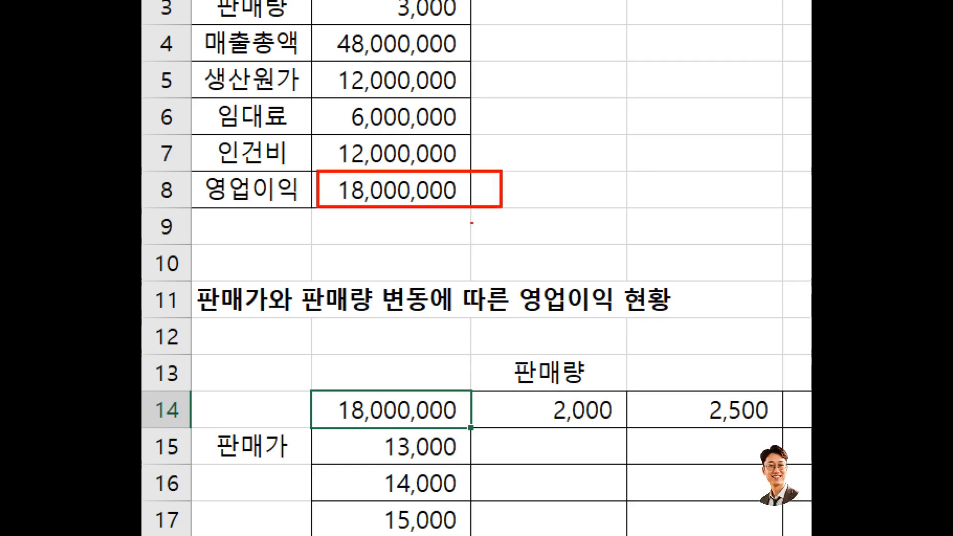
mouse_move(335, 377)
mouse_down()
mouse_move(441, 442)
mouse_move(463, 436)
mouse_up()
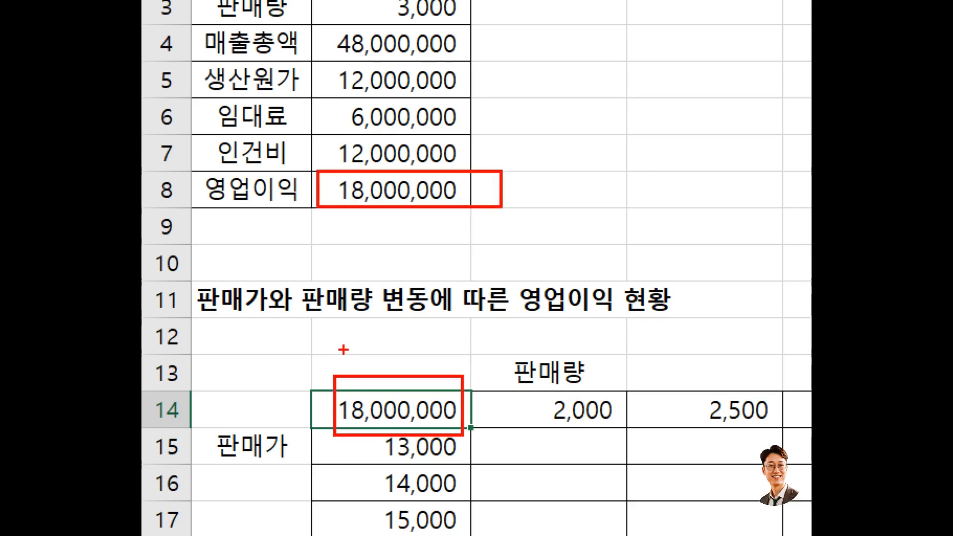
mouse_move(329, 343)
mouse_down()
mouse_move(361, 343)
mouse_move(371, 362)
mouse_up()
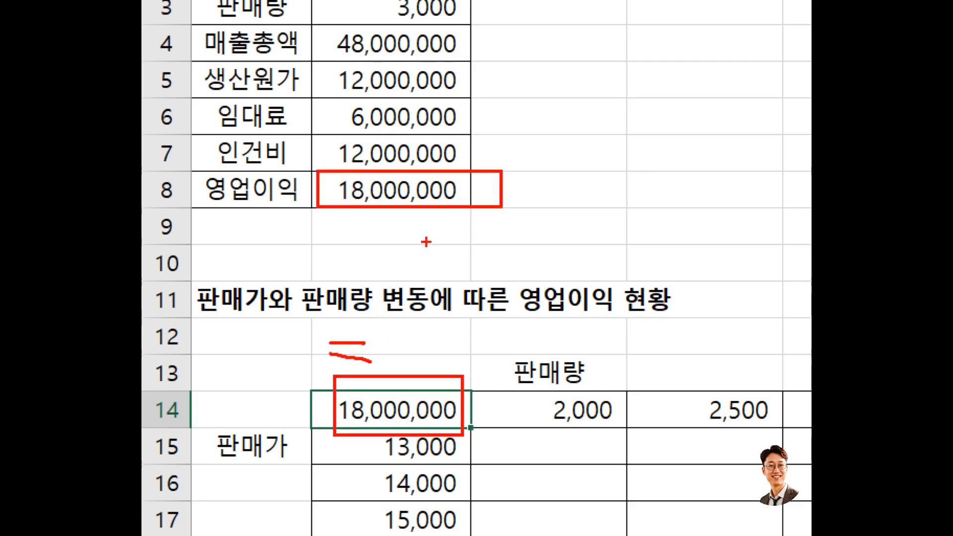
mouse_move(444, 215)
mouse_down()
mouse_move(426, 215)
mouse_move(456, 217)
mouse_move(438, 219)
mouse_up()
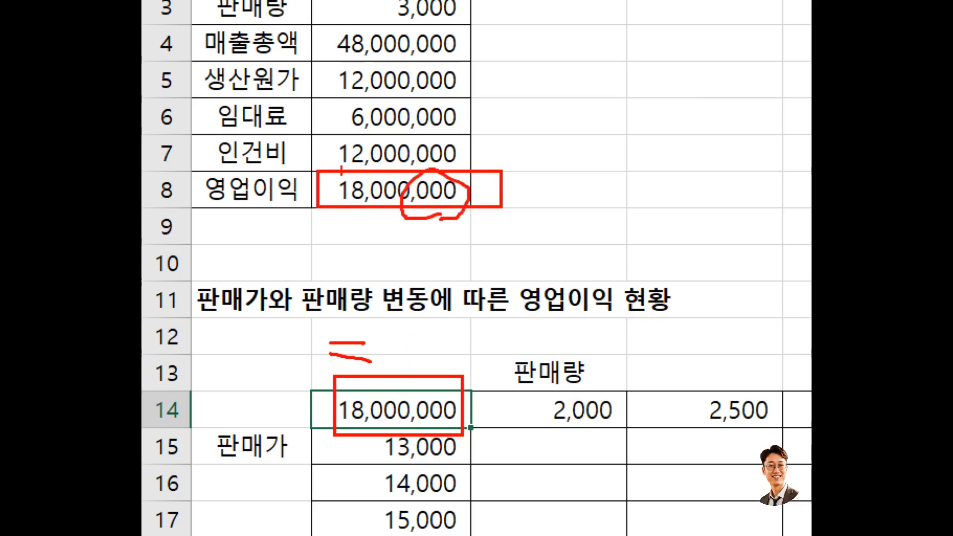
mouse_move(329, 163)
mouse_down()
mouse_move(422, 232)
mouse_move(485, 233)
mouse_up()
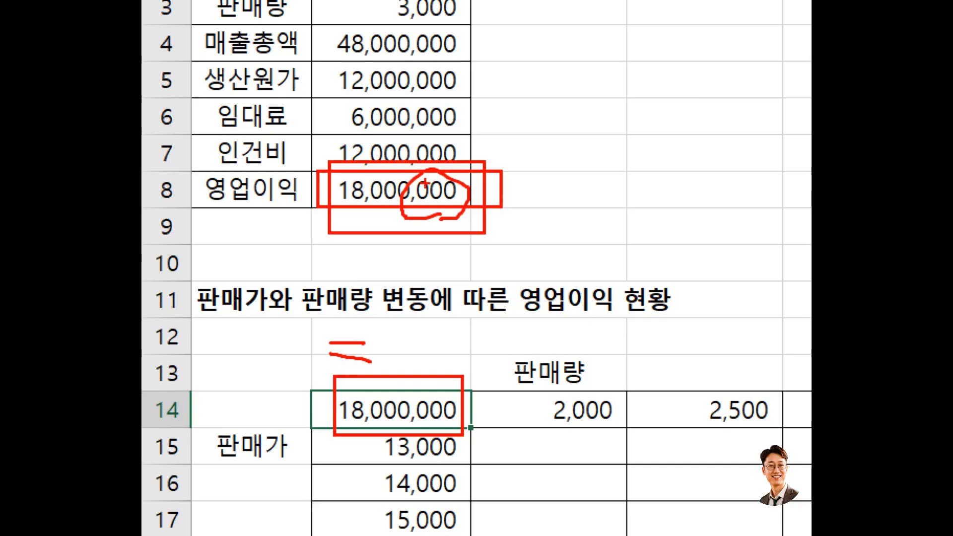
mouse_move(428, 184)
mouse_down()
mouse_move(399, 215)
mouse_move(371, 198)
mouse_move(404, 228)
mouse_up()
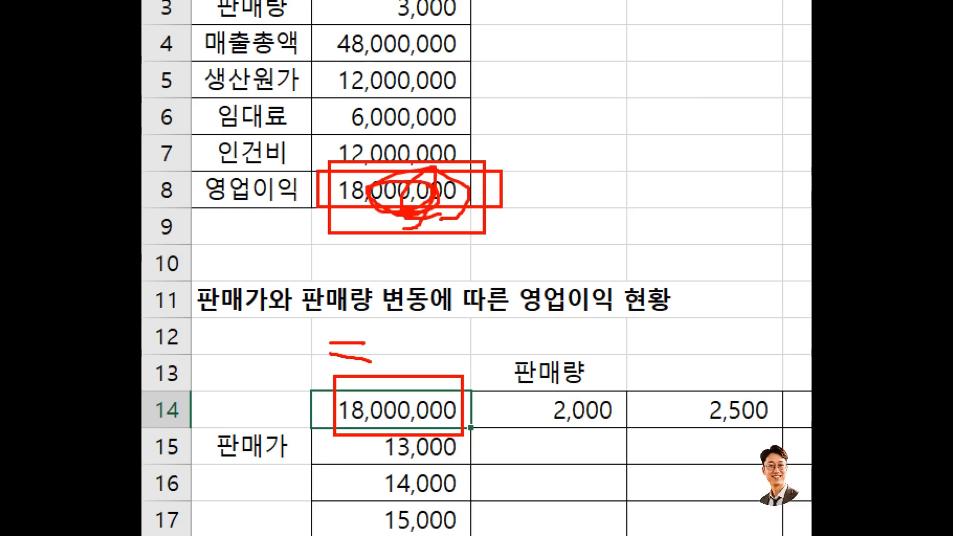
drag(386, 380, 419, 415)
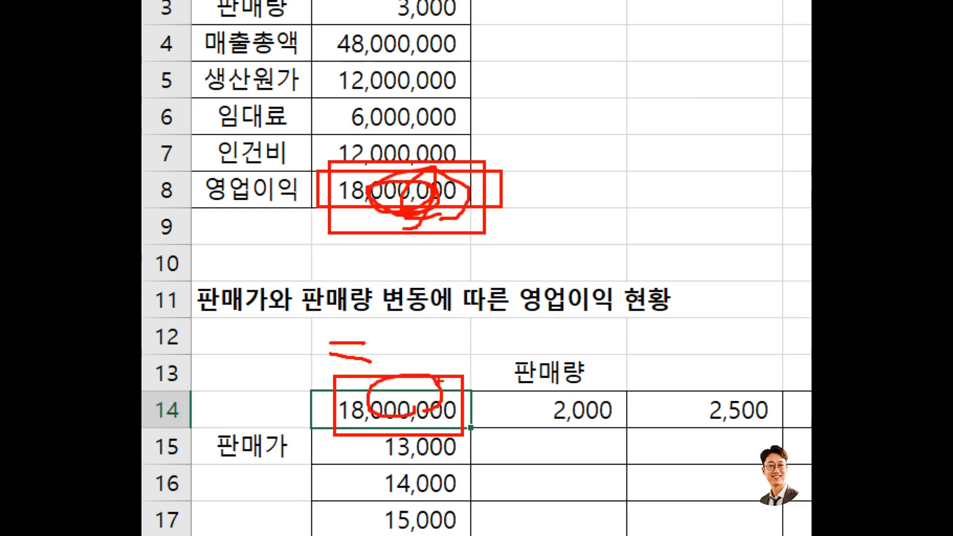
key(Escape)
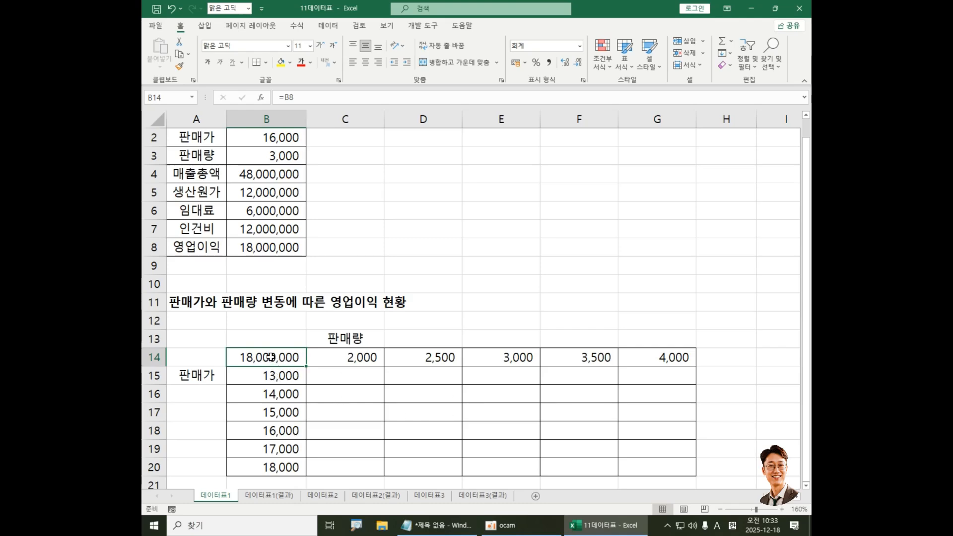
Open the what-if Data Table dialog for the range B14:G20 and place it clear of the table
mouse_move(270, 357)
mouse_down()
mouse_move(372, 375)
mouse_move(370, 404)
mouse_move(451, 447)
mouse_move(528, 461)
mouse_move(656, 466)
mouse_up()
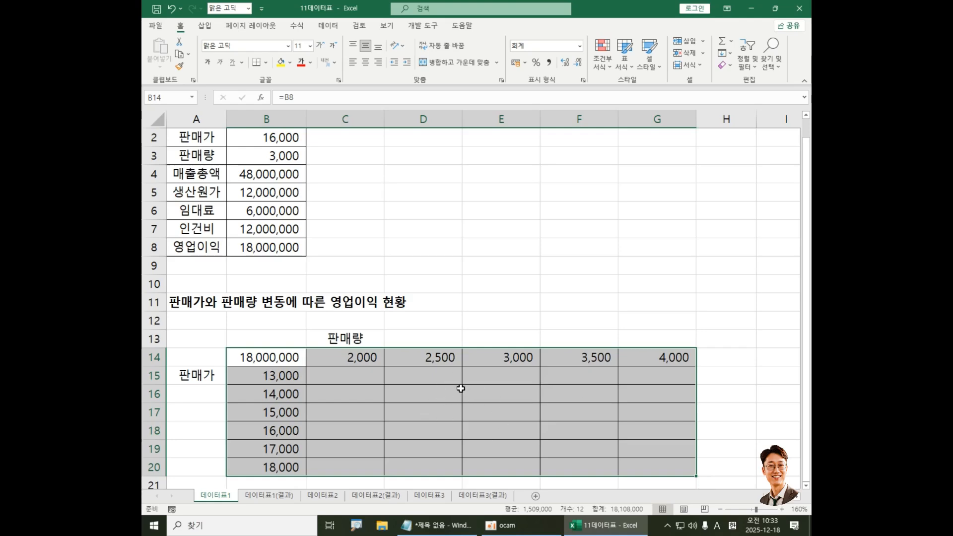
click(330, 28)
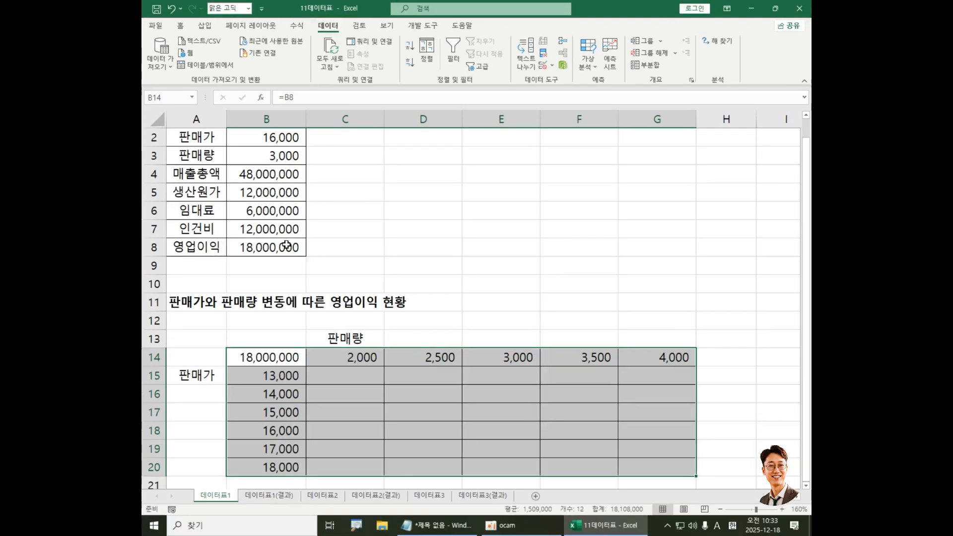
click(593, 66)
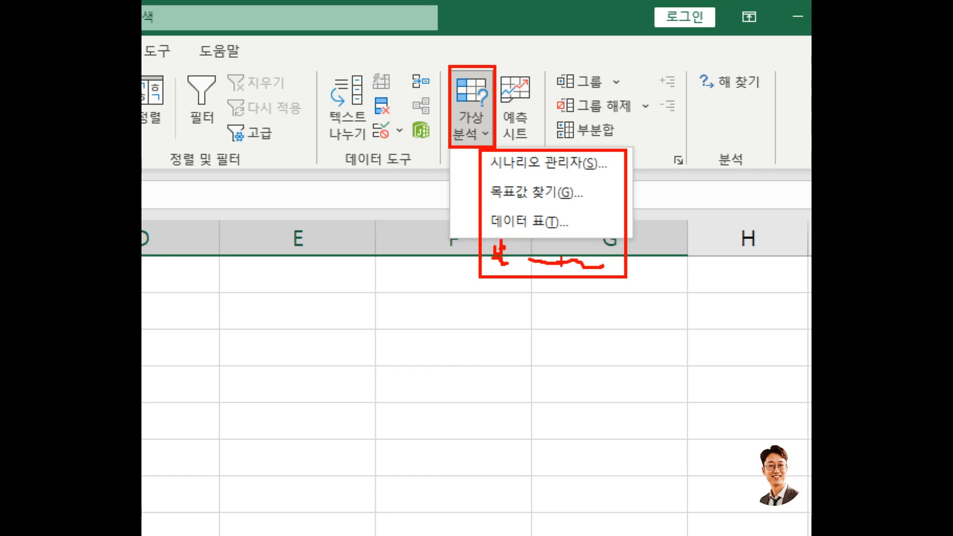
key(Escape)
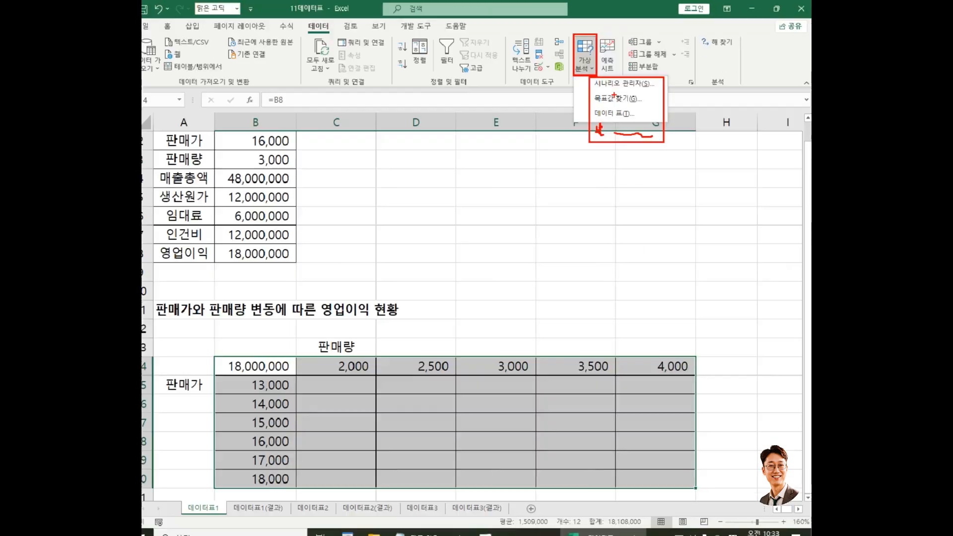
click(592, 63)
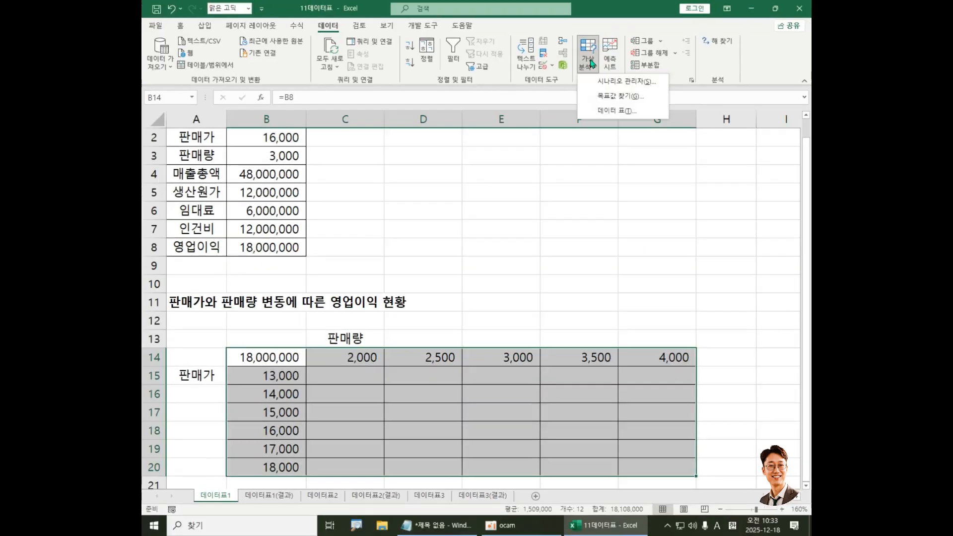
click(627, 111)
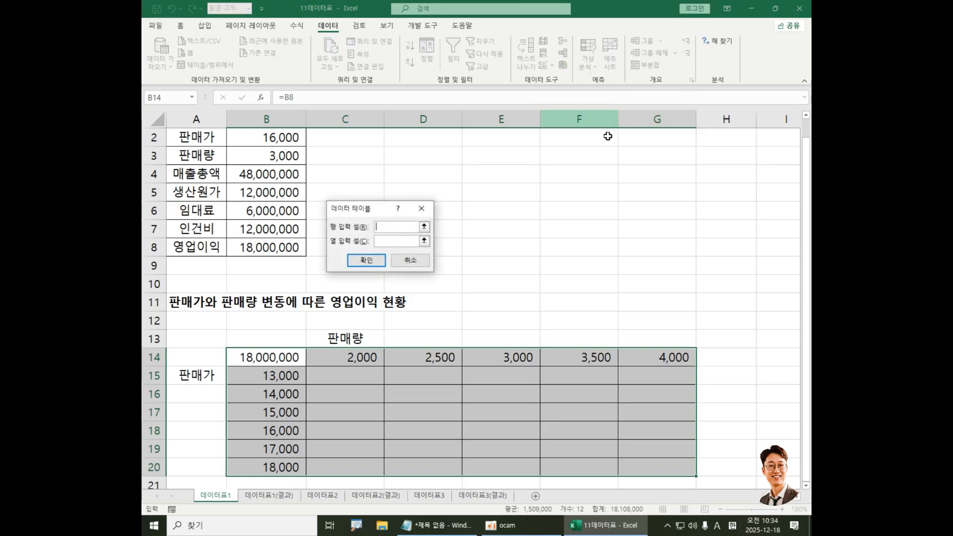
drag(377, 207, 423, 281)
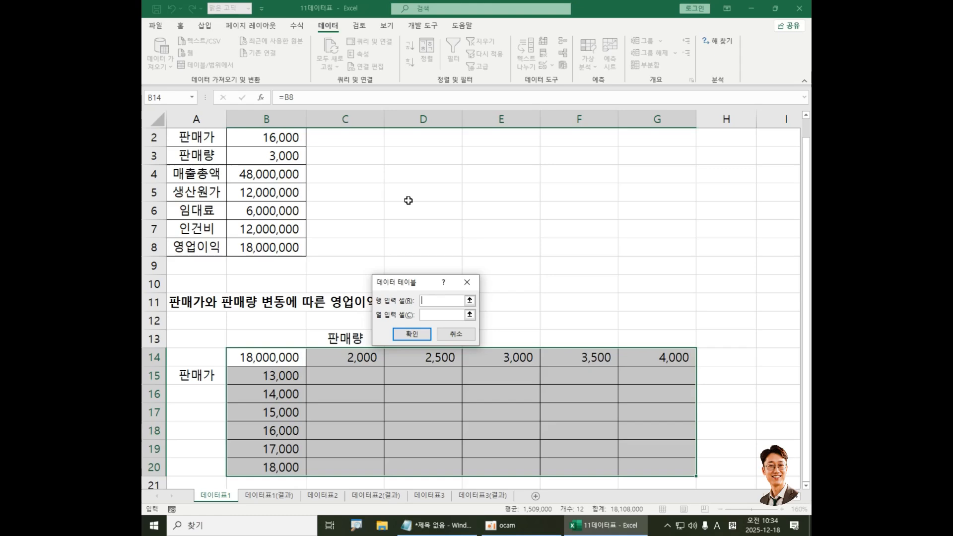
drag(425, 279, 453, 201)
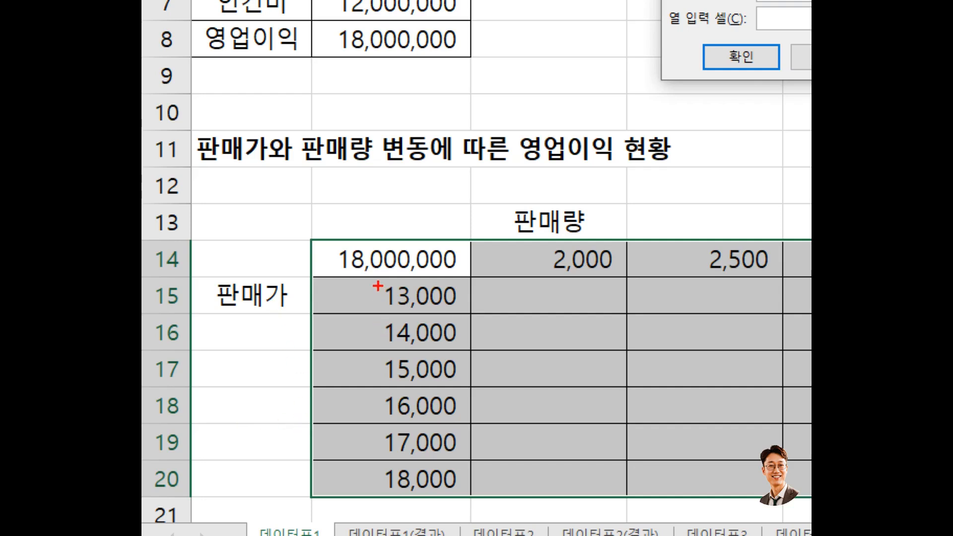
mouse_move(378, 286)
mouse_down()
mouse_move(436, 491)
mouse_move(453, 506)
mouse_up()
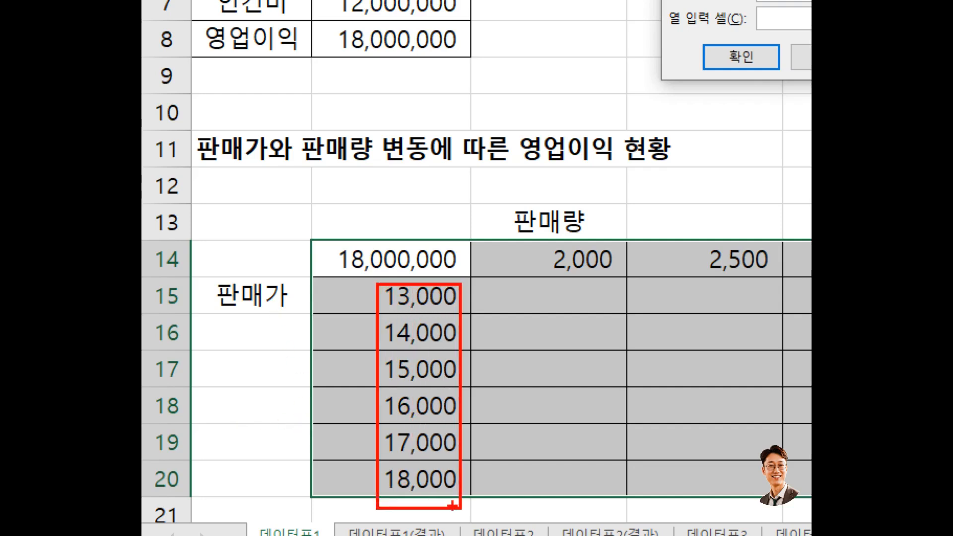
mouse_move(303, 299)
mouse_down()
mouse_move(341, 301)
mouse_move(303, 301)
mouse_up()
mouse_move(508, 233)
mouse_down()
mouse_move(664, 290)
mouse_move(810, 290)
mouse_up()
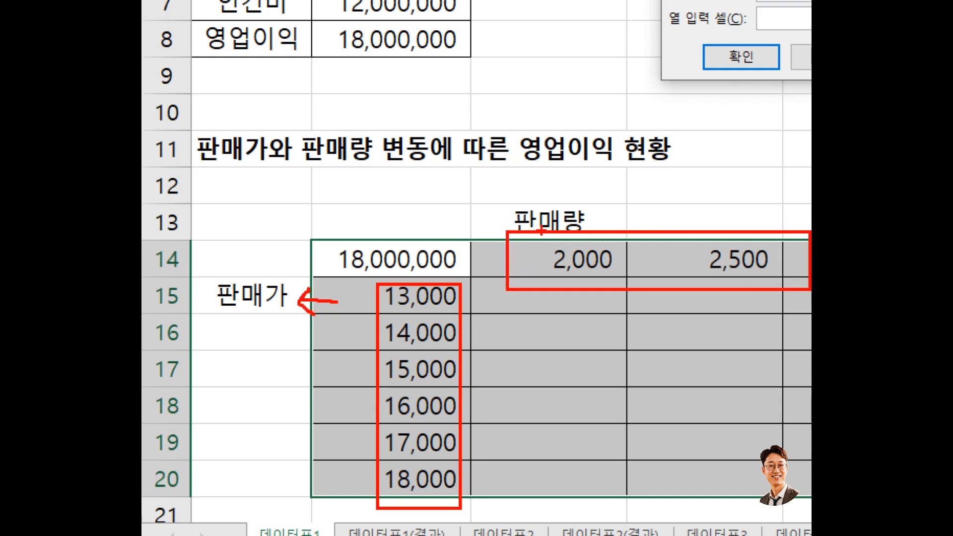
drag(511, 196, 594, 240)
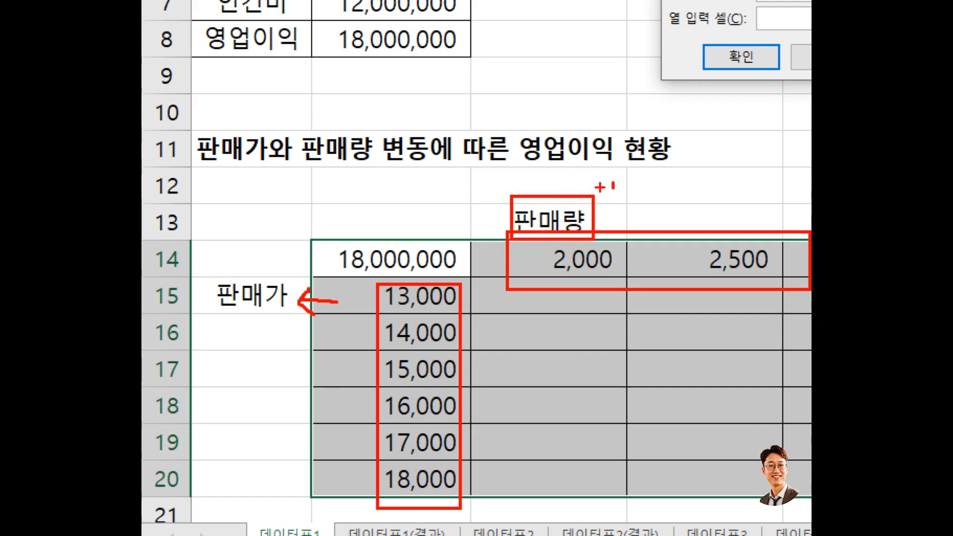
mouse_move(600, 188)
mouse_down()
mouse_move(626, 188)
mouse_move(615, 205)
mouse_move(613, 195)
mouse_move(638, 203)
mouse_move(624, 221)
mouse_move(636, 203)
mouse_up()
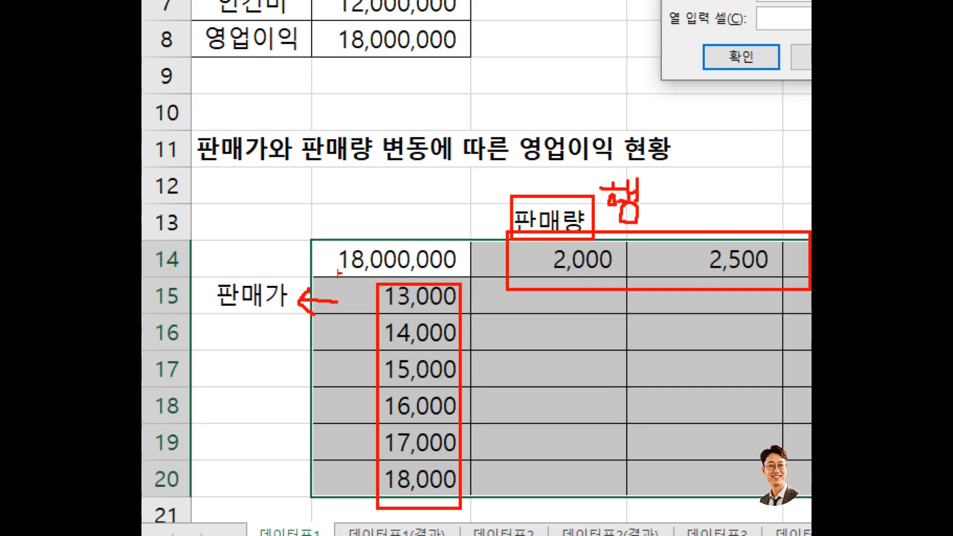
mouse_move(233, 328)
mouse_down()
mouse_move(240, 353)
mouse_move(246, 336)
mouse_move(275, 339)
mouse_move(271, 351)
mouse_up()
mouse_move(273, 314)
mouse_down()
mouse_move(280, 372)
mouse_move(246, 385)
mouse_move(284, 410)
mouse_up()
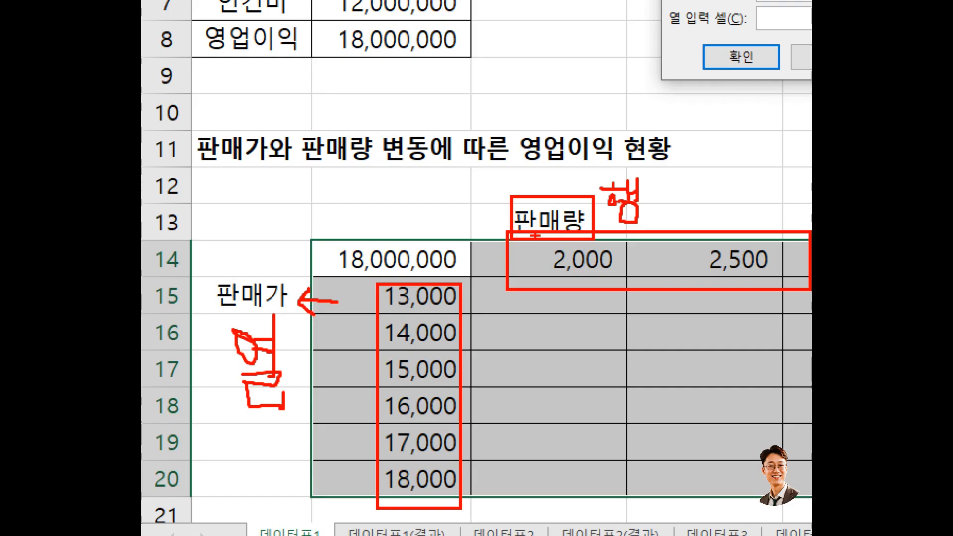
key(Escape)
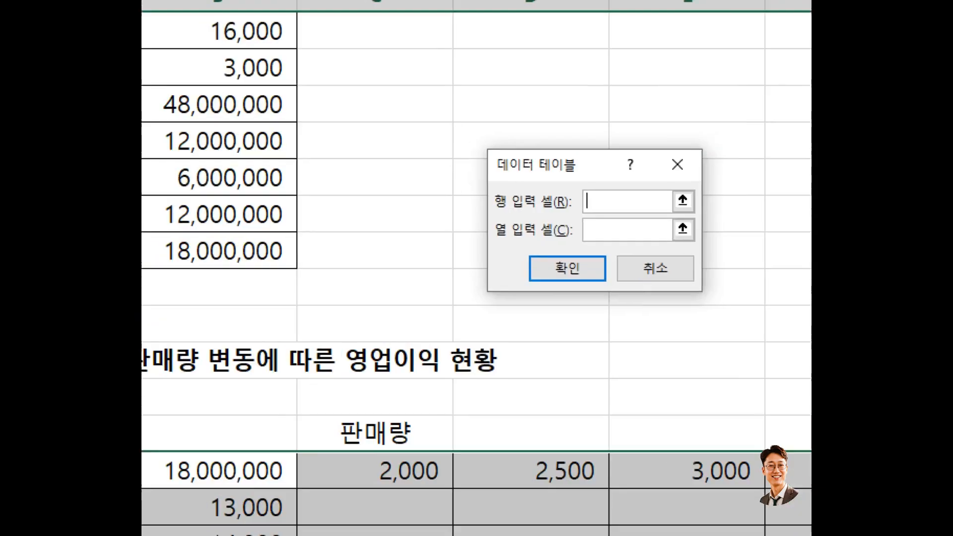
click(225, 179)
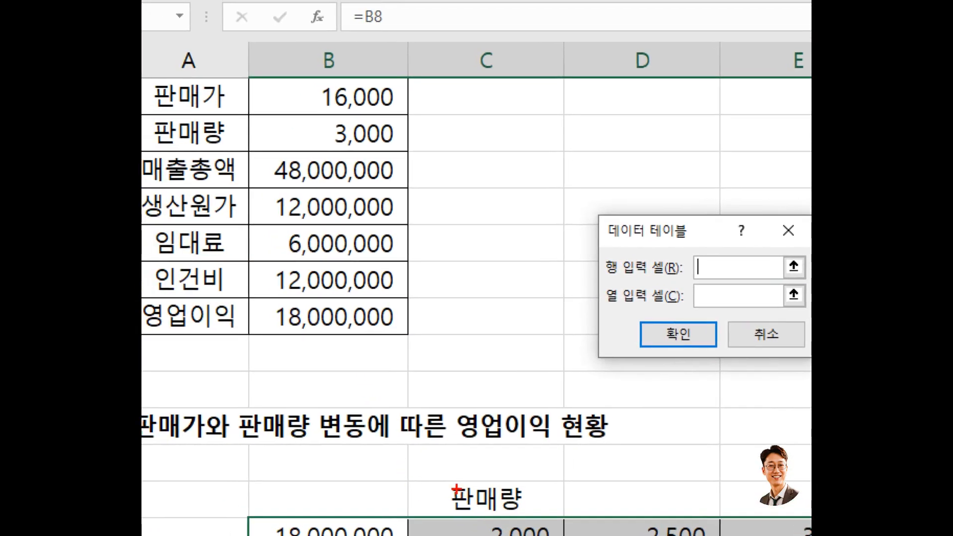
drag(440, 484, 538, 521)
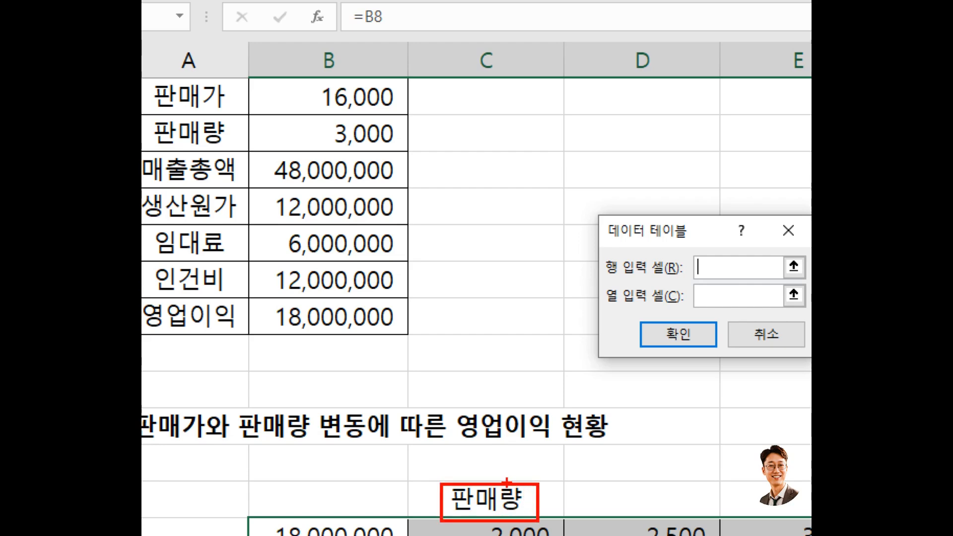
click(208, 144)
drag(309, 122, 402, 150)
mouse_move(416, 131)
mouse_down()
mouse_move(688, 141)
mouse_move(723, 232)
mouse_move(721, 269)
mouse_move(744, 255)
mouse_up()
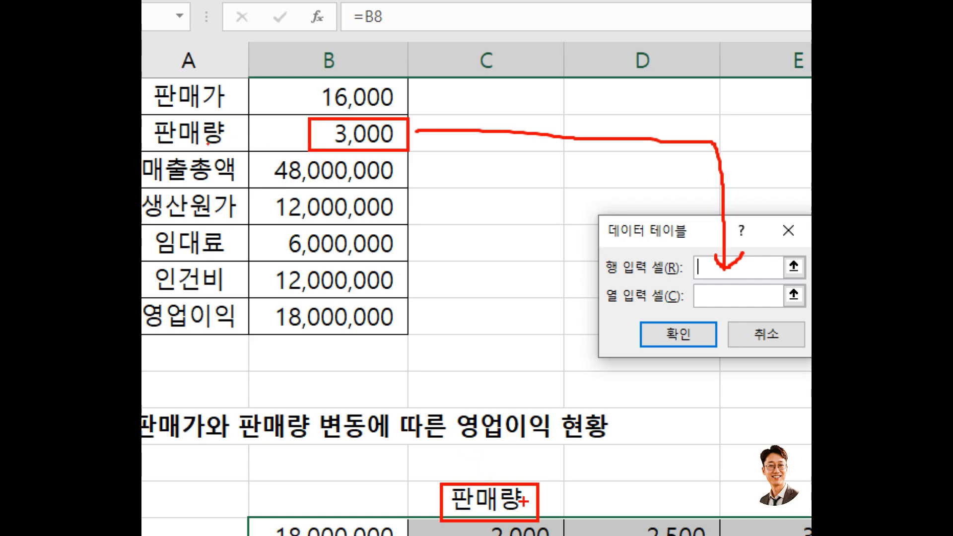
drag(524, 501, 521, 497)
drag(367, 141, 382, 136)
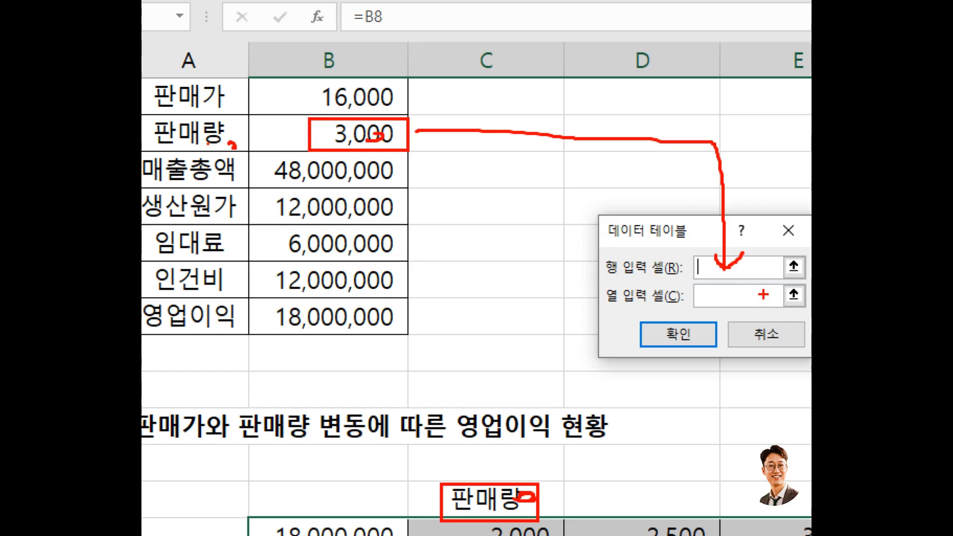
key(Escape)
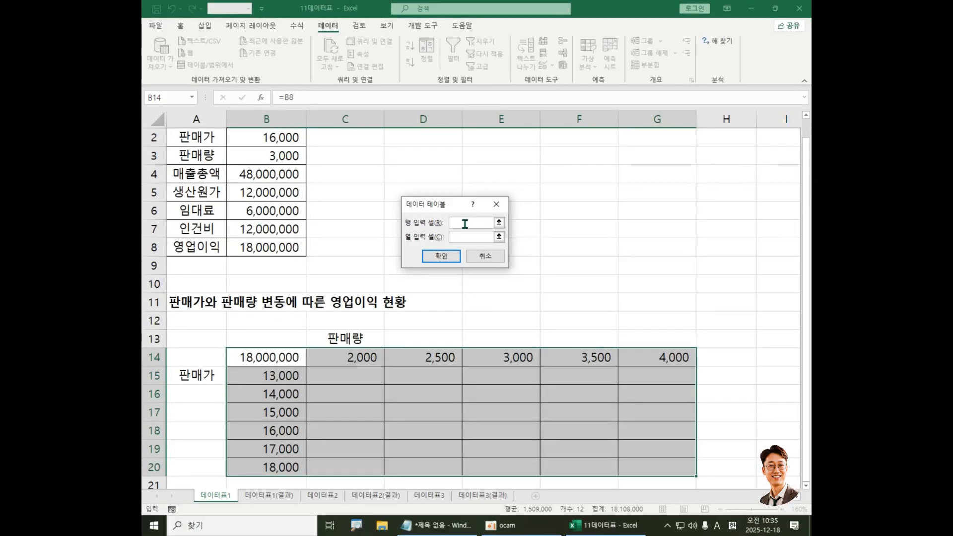
Create the data table with the 판매량 value B3 as row input cell and the 판매가 value B2 as column input cell
click(287, 154)
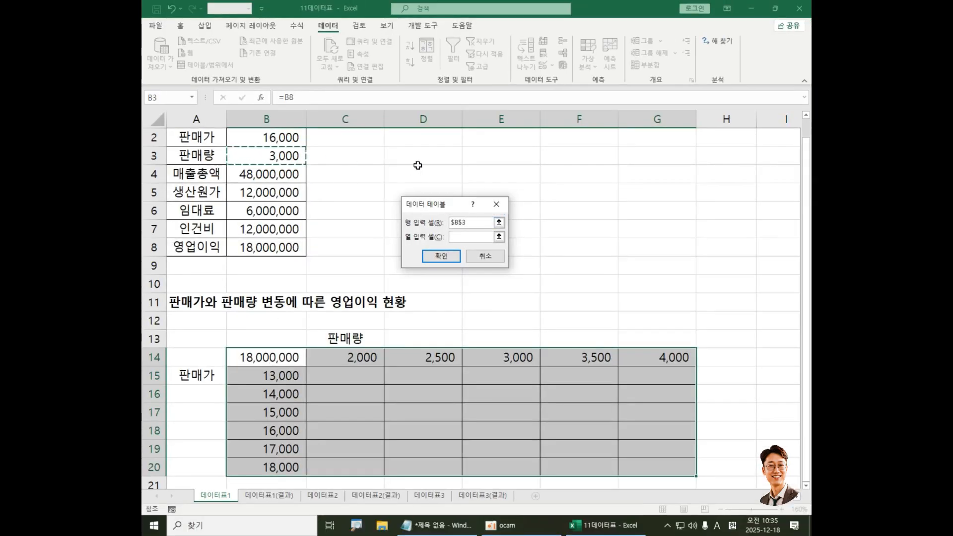
key(ctrl+1)
click(463, 193)
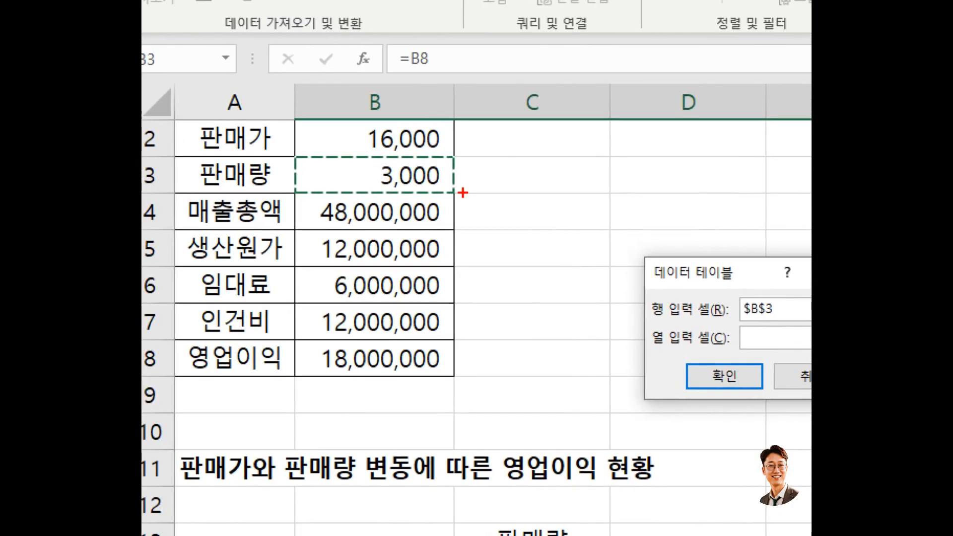
mouse_move(469, 177)
mouse_down()
mouse_move(741, 180)
mouse_move(752, 287)
mouse_move(748, 275)
mouse_up()
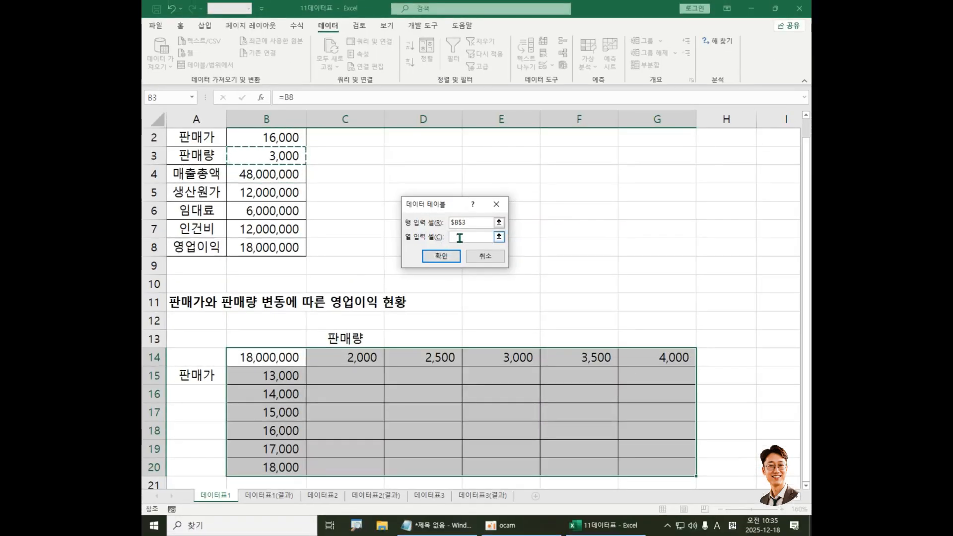
click(460, 238)
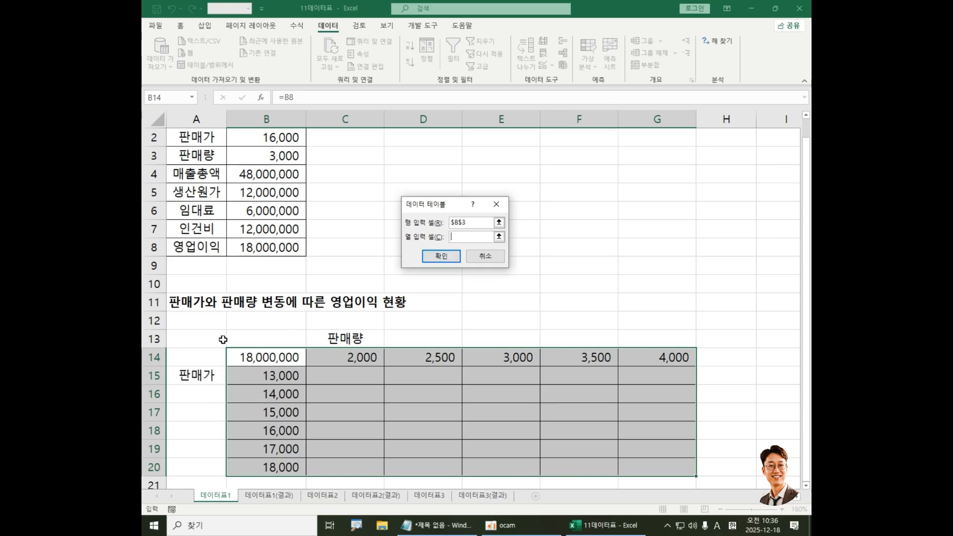
click(283, 138)
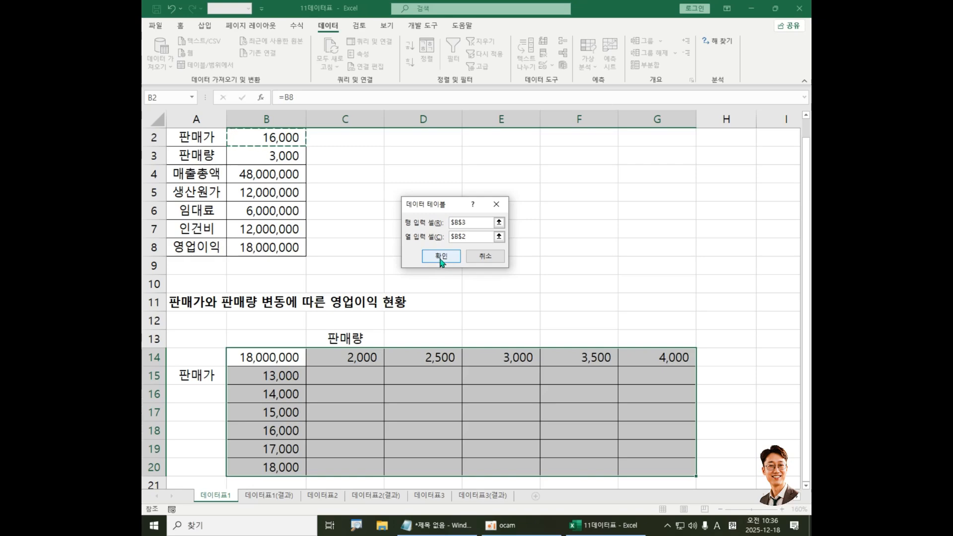
click(442, 256)
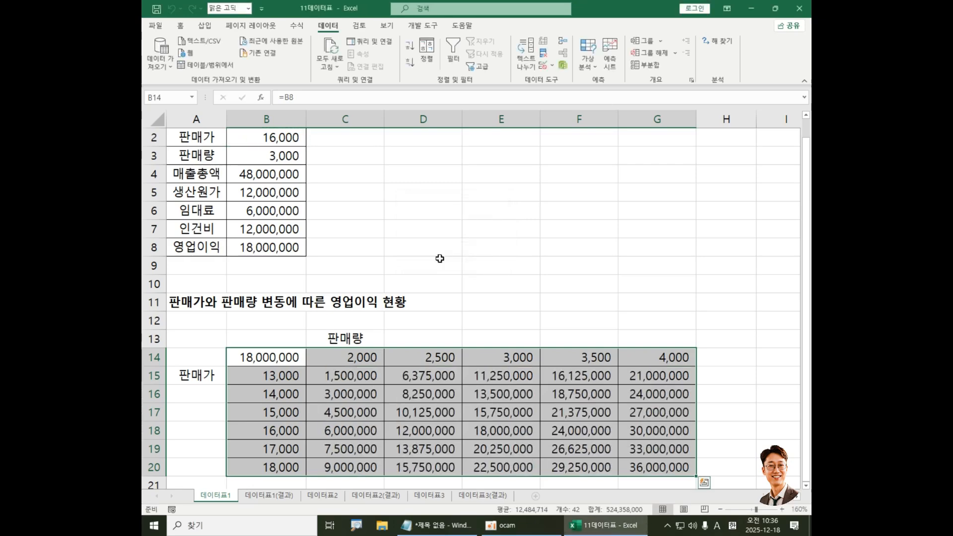
click(491, 258)
drag(807, 279, 809, 314)
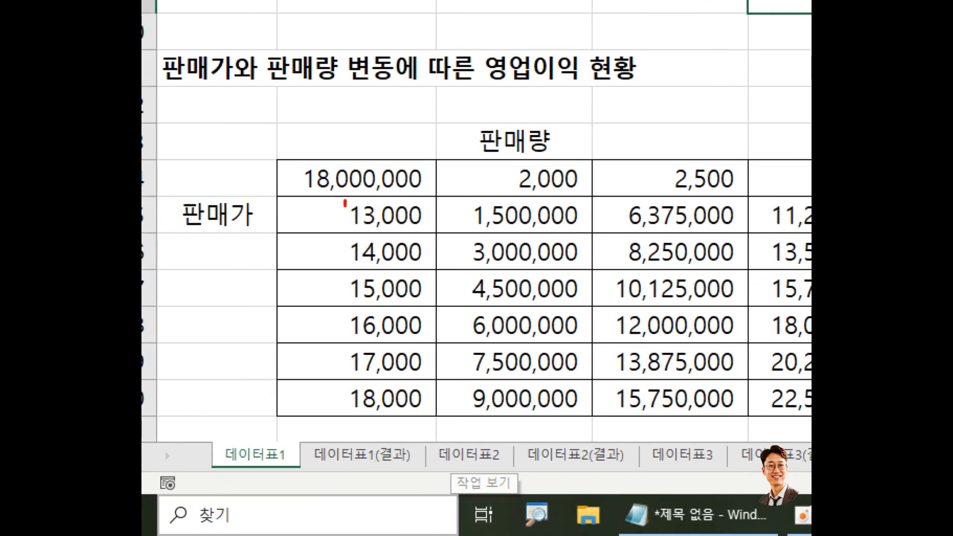
mouse_move(345, 202)
mouse_down()
mouse_move(409, 239)
mouse_move(421, 201)
mouse_move(342, 215)
mouse_up()
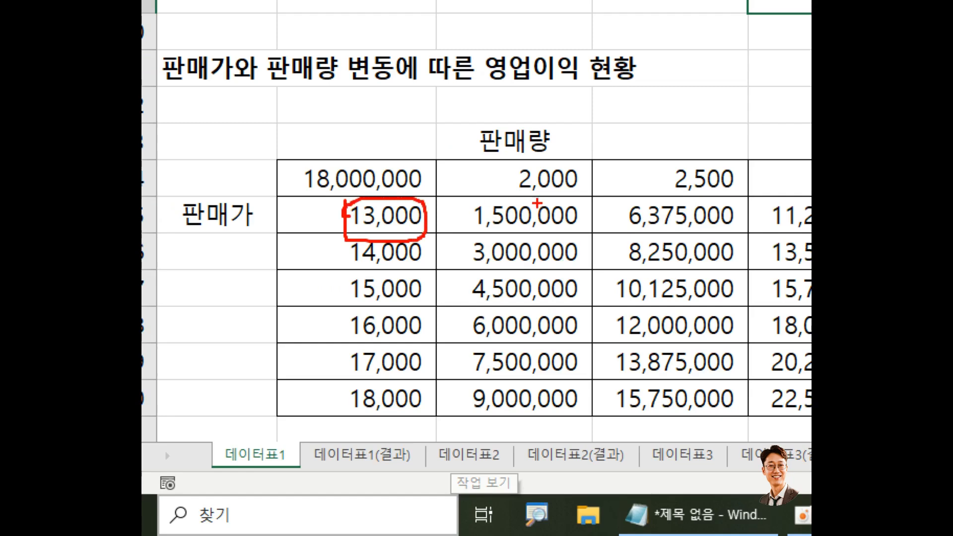
mouse_move(553, 197)
mouse_down()
mouse_move(516, 174)
mouse_move(587, 175)
mouse_move(555, 197)
mouse_up()
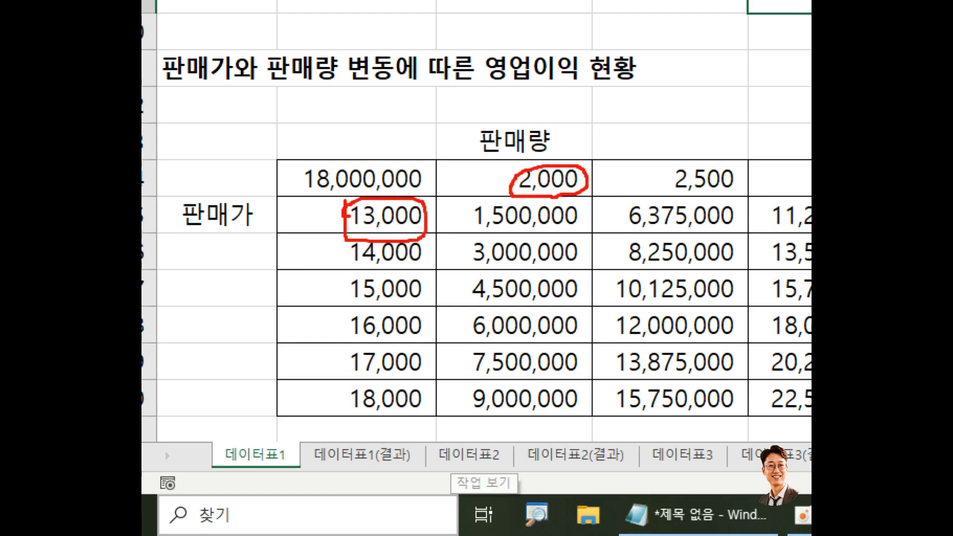
drag(472, 231, 590, 234)
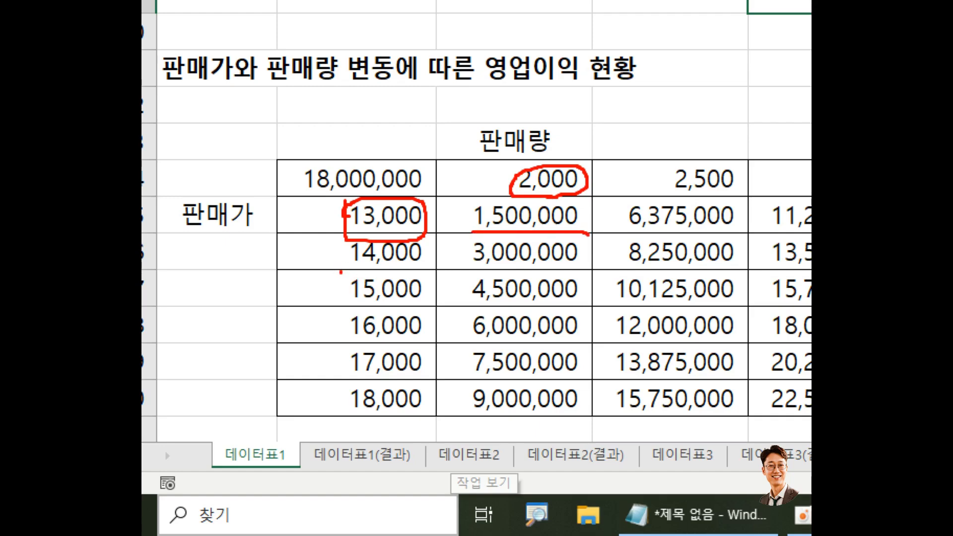
drag(341, 272, 425, 271)
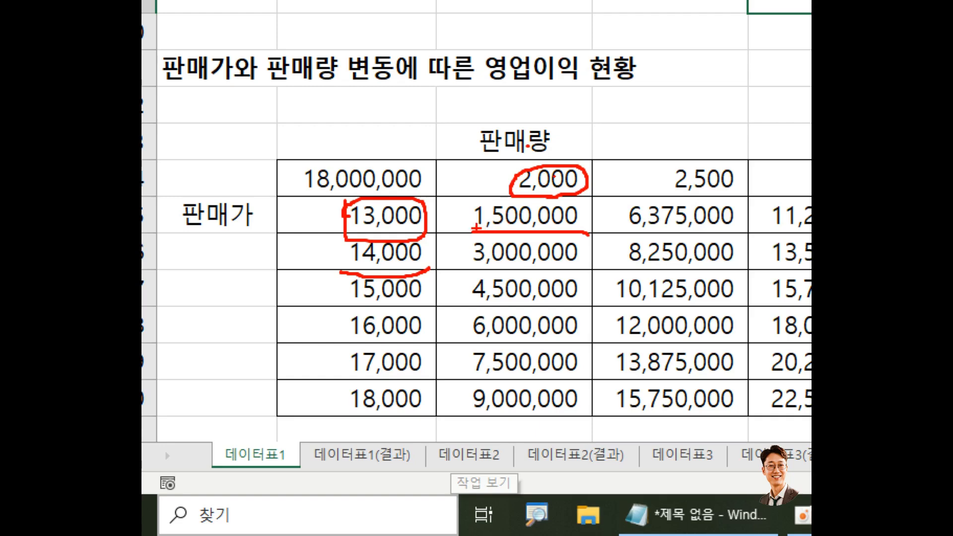
mouse_move(464, 232)
mouse_down()
mouse_move(501, 272)
mouse_move(598, 270)
mouse_move(580, 233)
mouse_move(466, 234)
mouse_up()
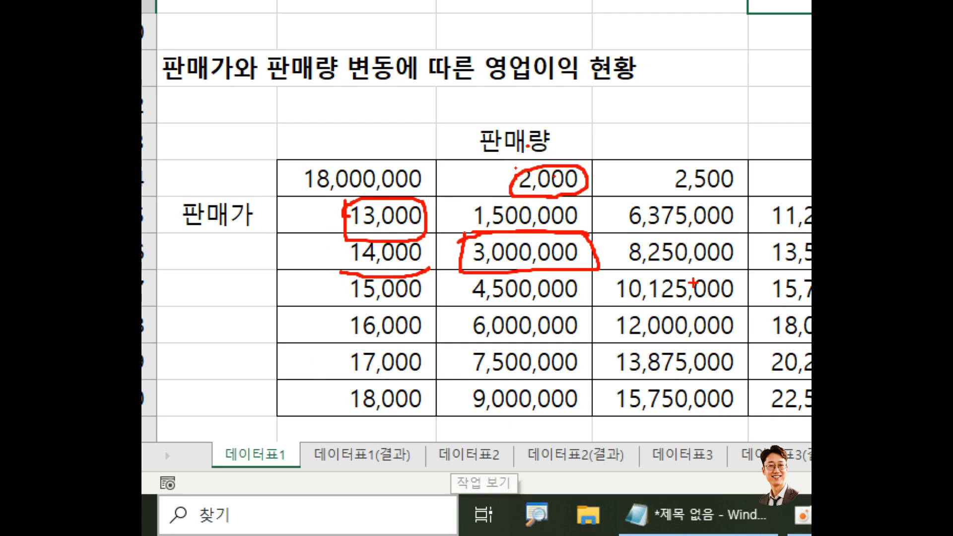
key(Escape)
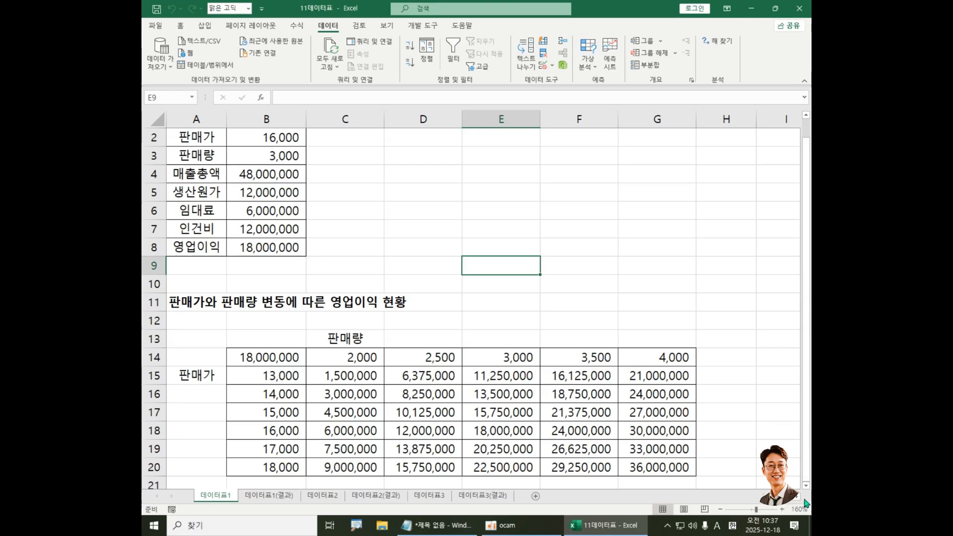
Try to delete the individual result cells D17 and D16 inside the data table
scroll(806, 490, down, 3)
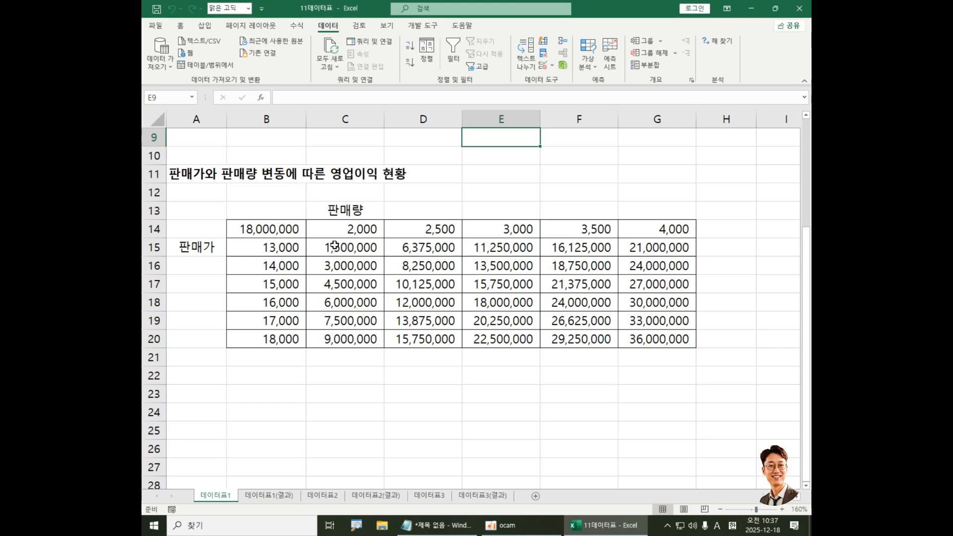
drag(334, 245, 626, 339)
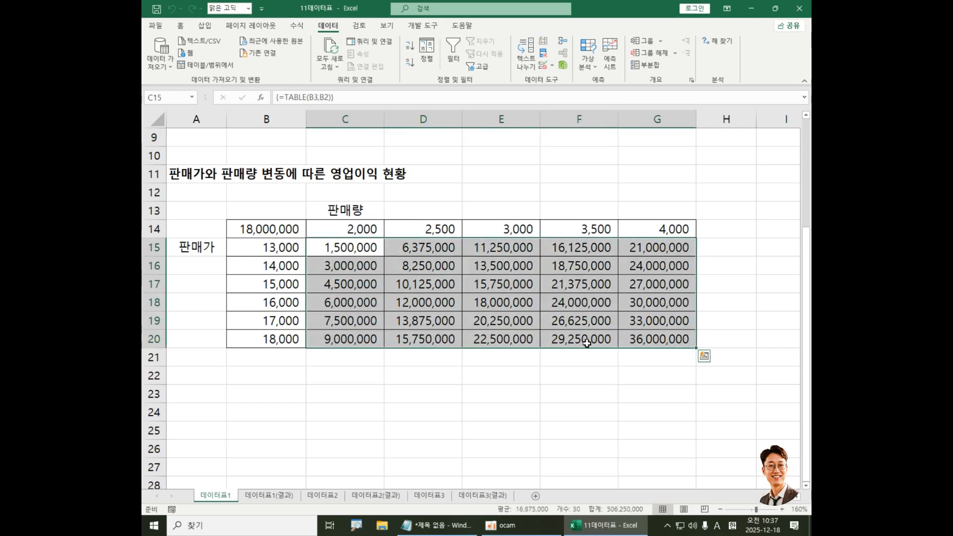
click(444, 284)
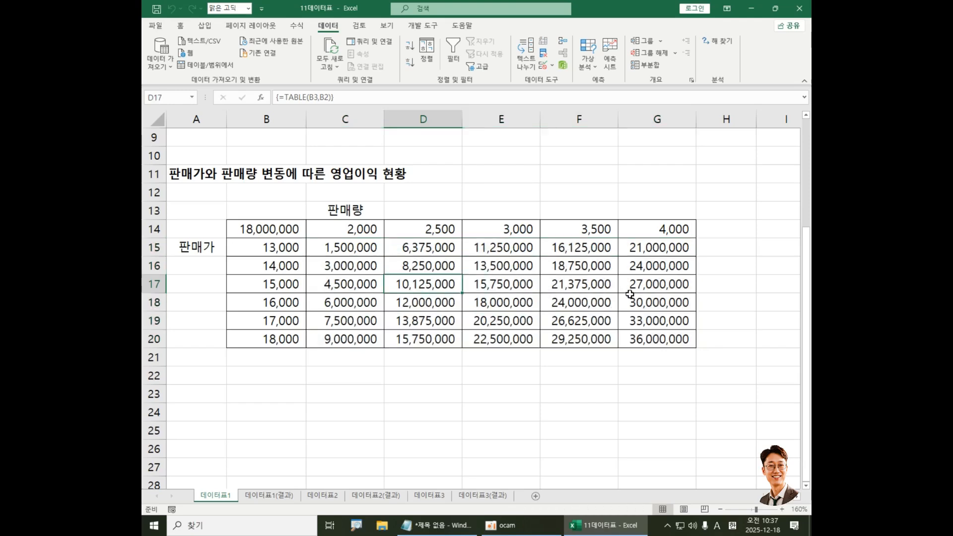
key(Delete)
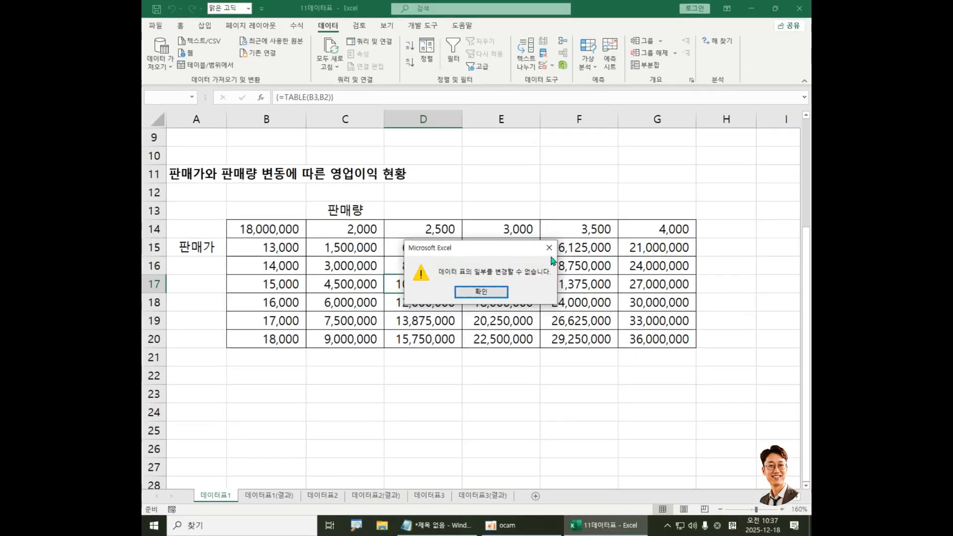
click(567, 196)
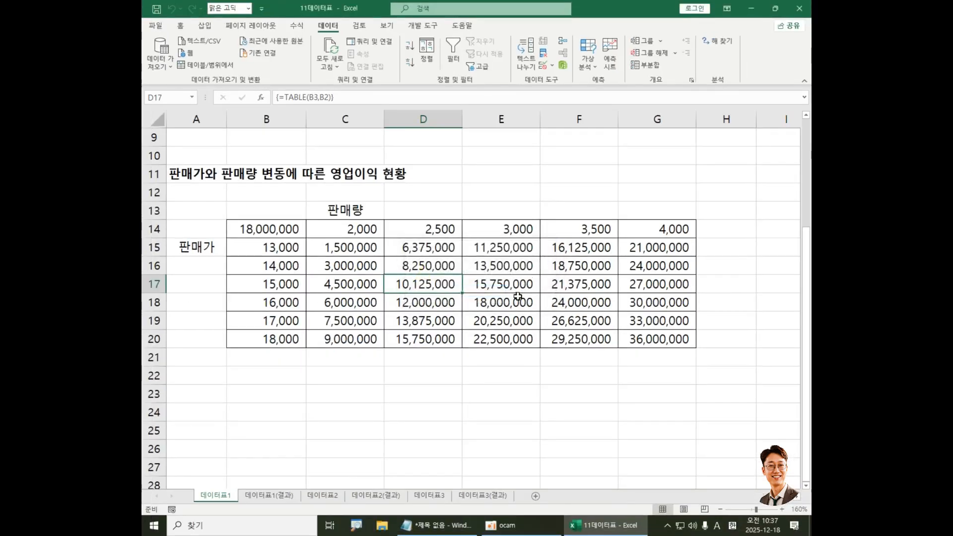
click(426, 264)
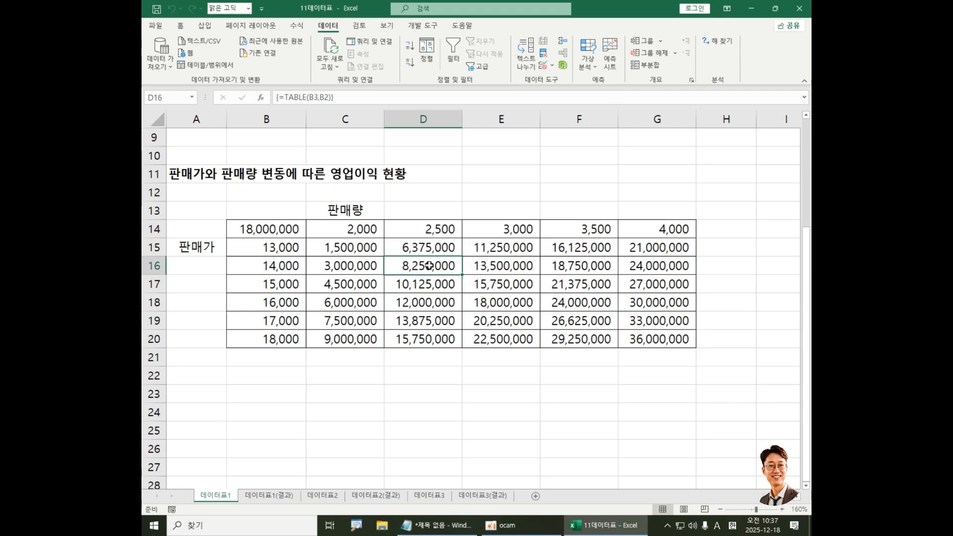
key(Delete)
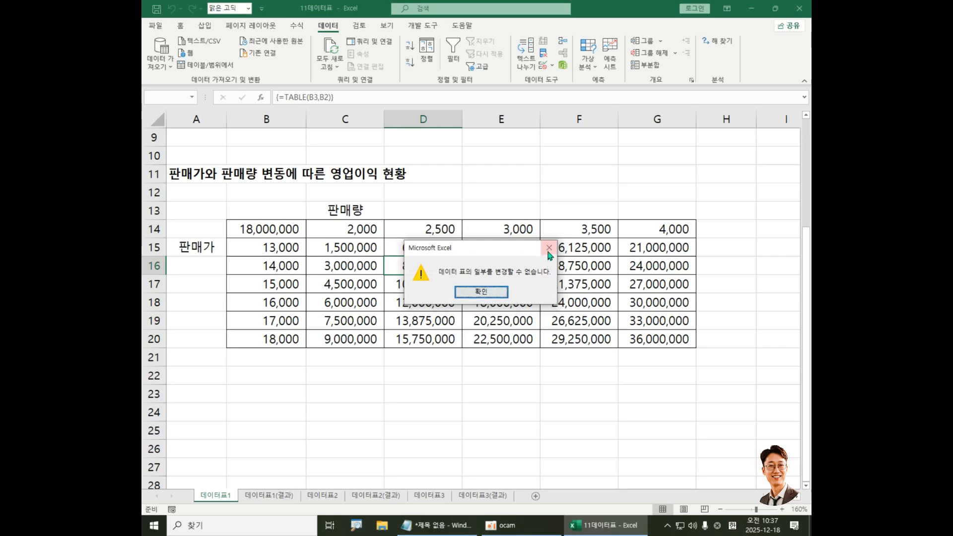
click(490, 293)
click(418, 289)
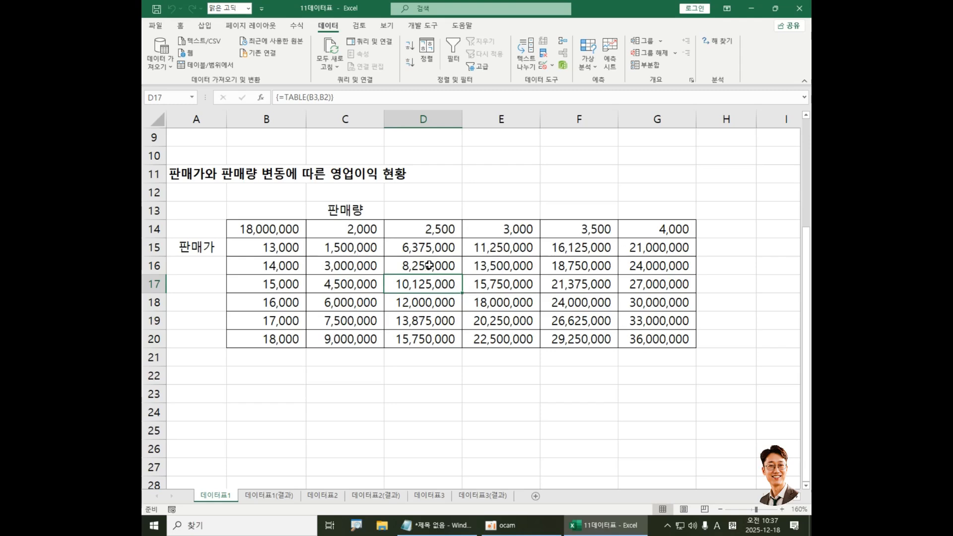
Clear the data table's entire result range C15:G20 at once
drag(339, 247, 640, 338)
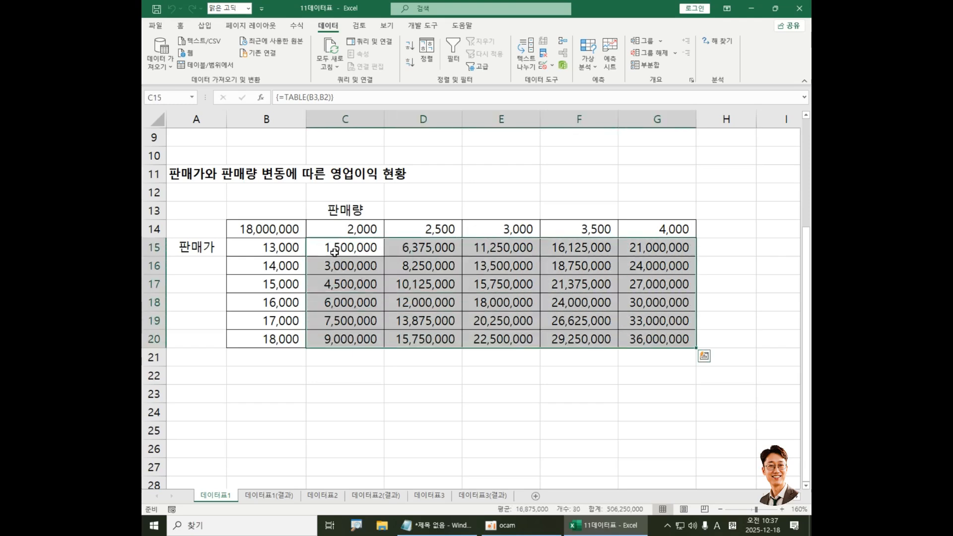
drag(359, 244, 641, 337)
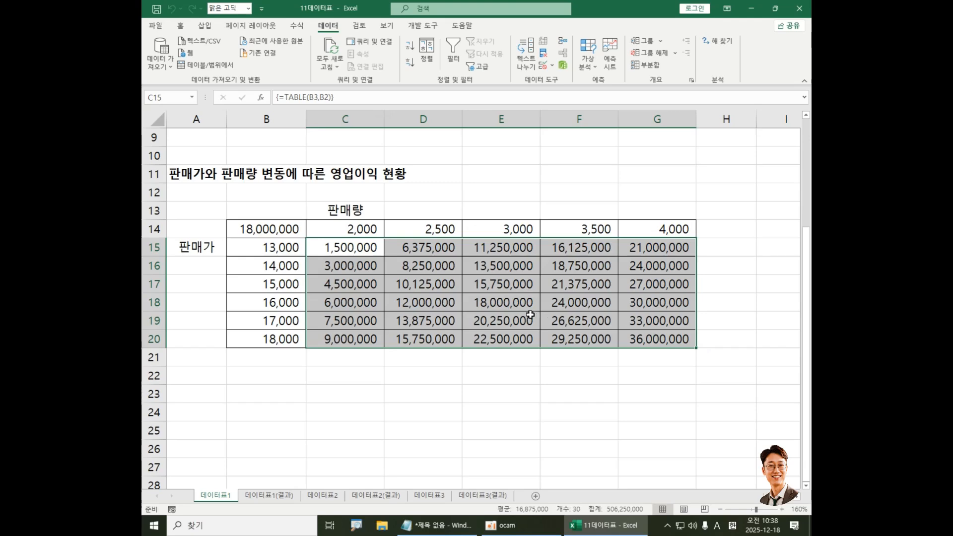
key(Delete)
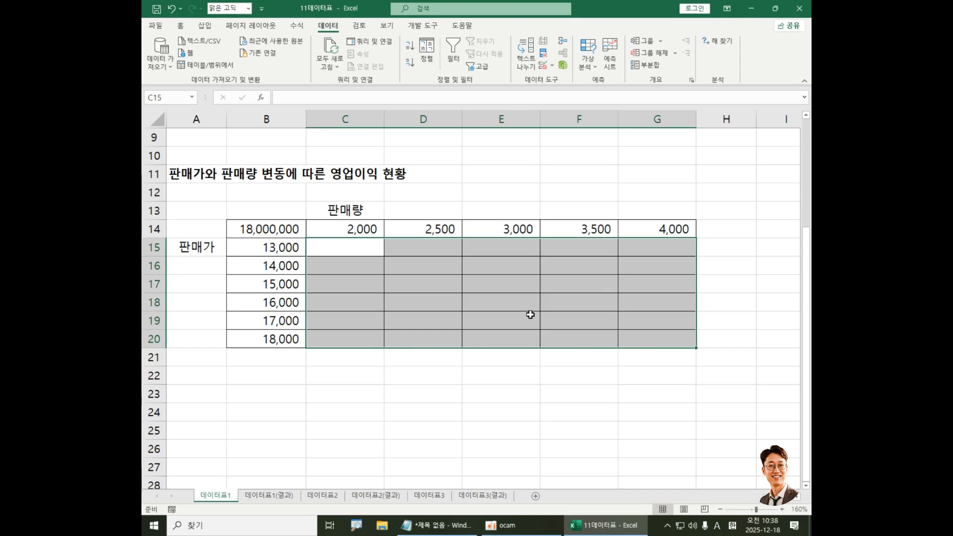
click(442, 285)
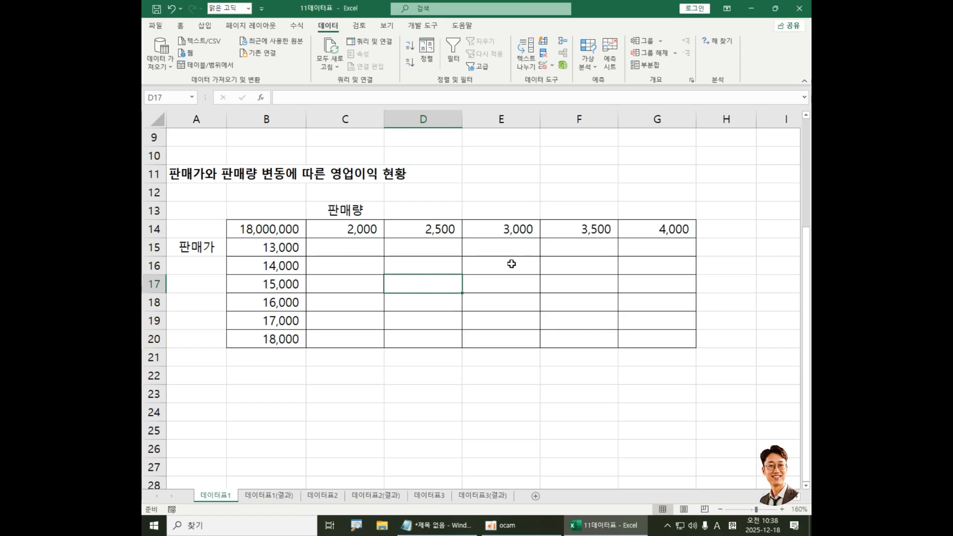
click(357, 248)
click(430, 270)
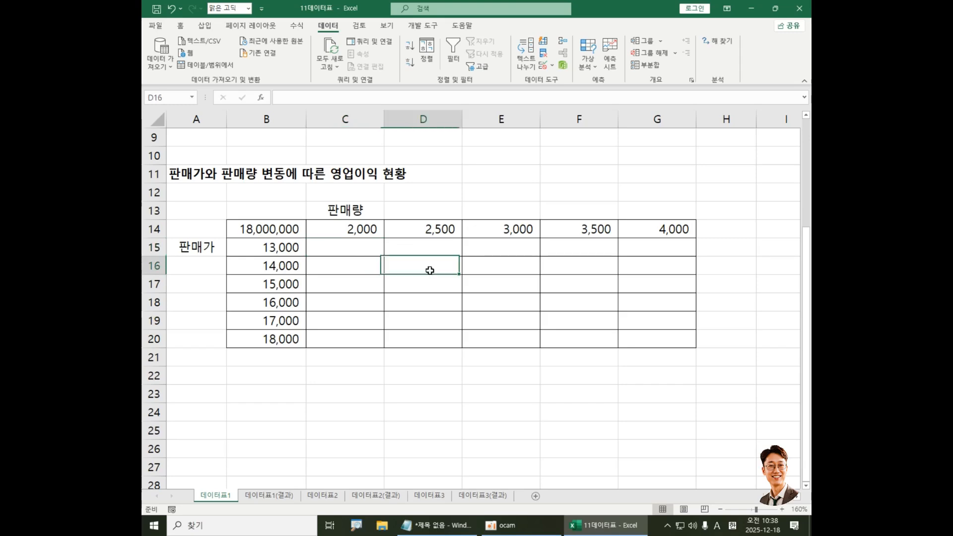
click(501, 284)
click(588, 304)
click(635, 327)
drag(560, 295, 548, 291)
click(449, 279)
click(397, 270)
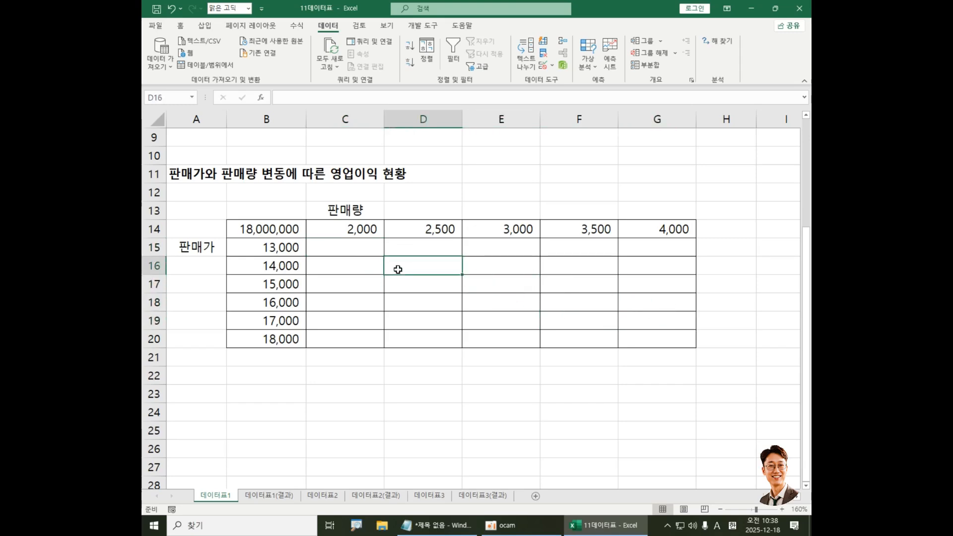
Clear the table's corner cell B14 and link it again to the 영업이익 value with =B8
click(273, 230)
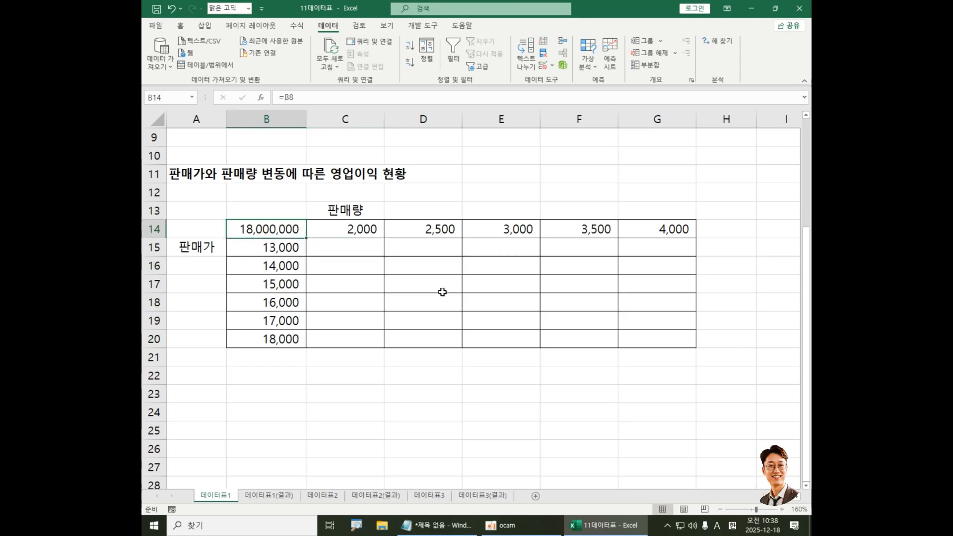
key(Delete)
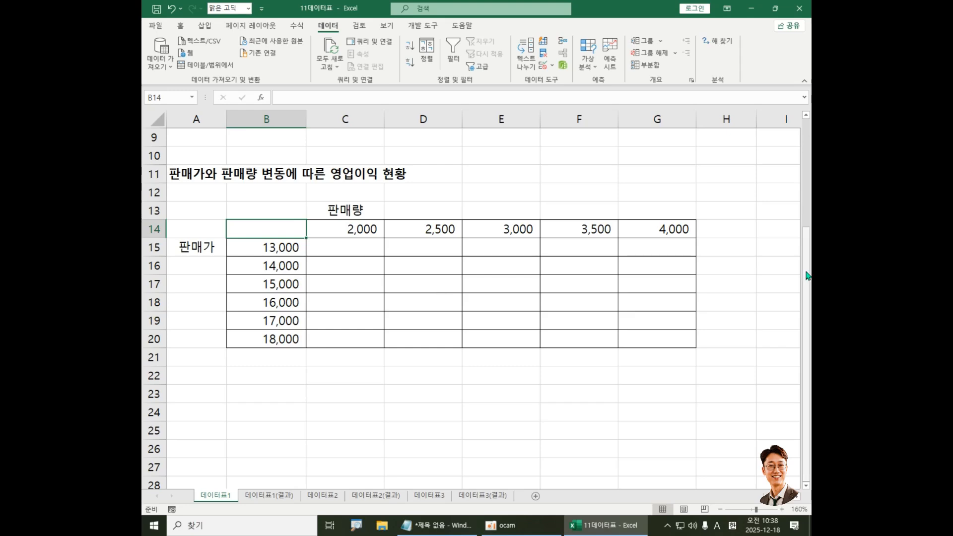
drag(808, 273, 809, 197)
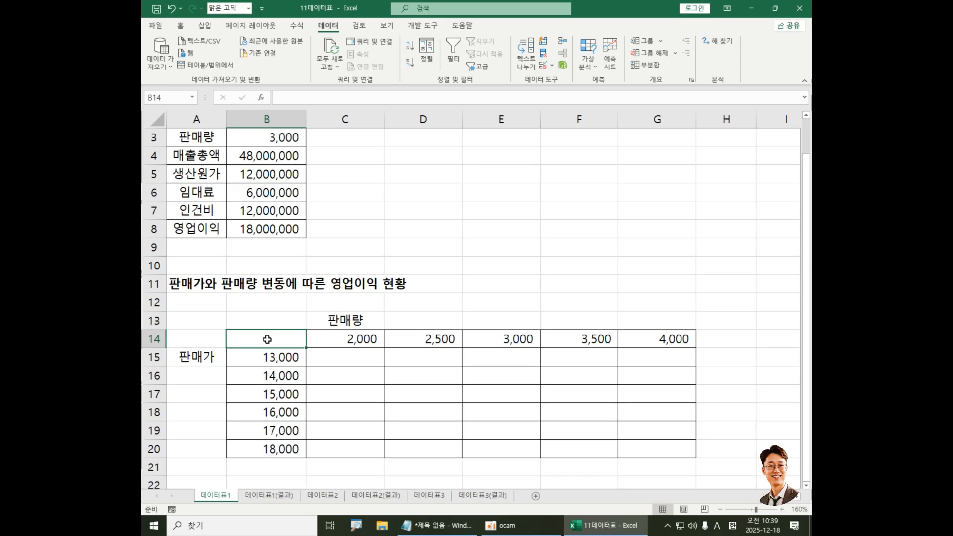
click(279, 233)
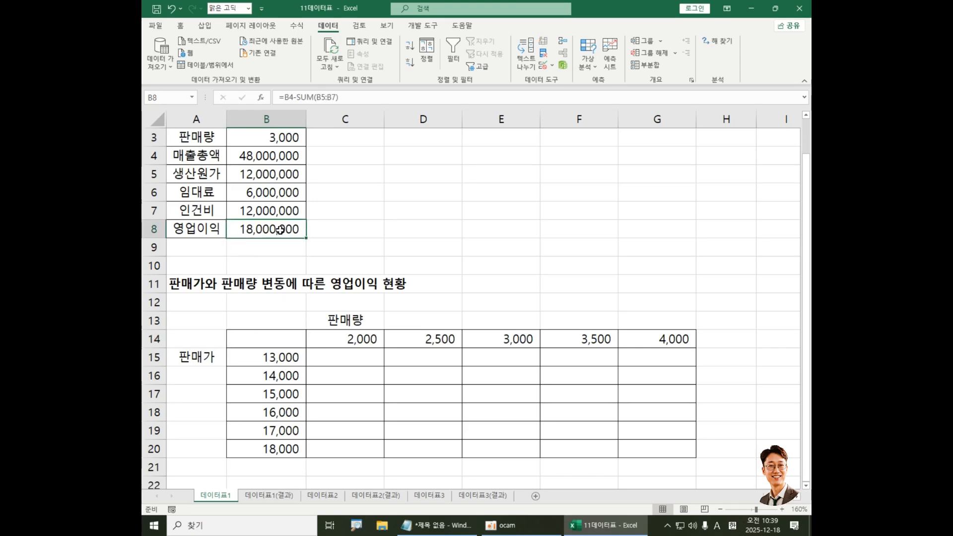
click(276, 341)
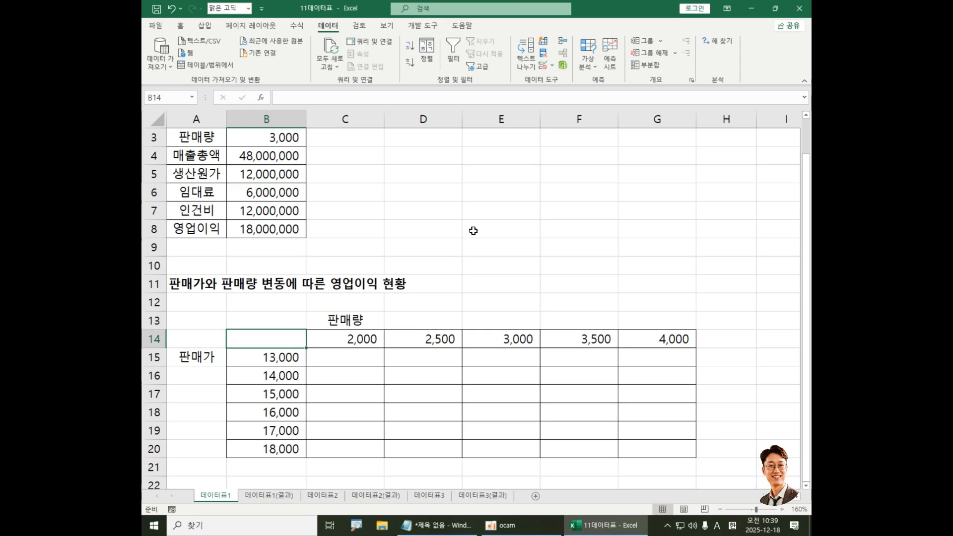
text(=)
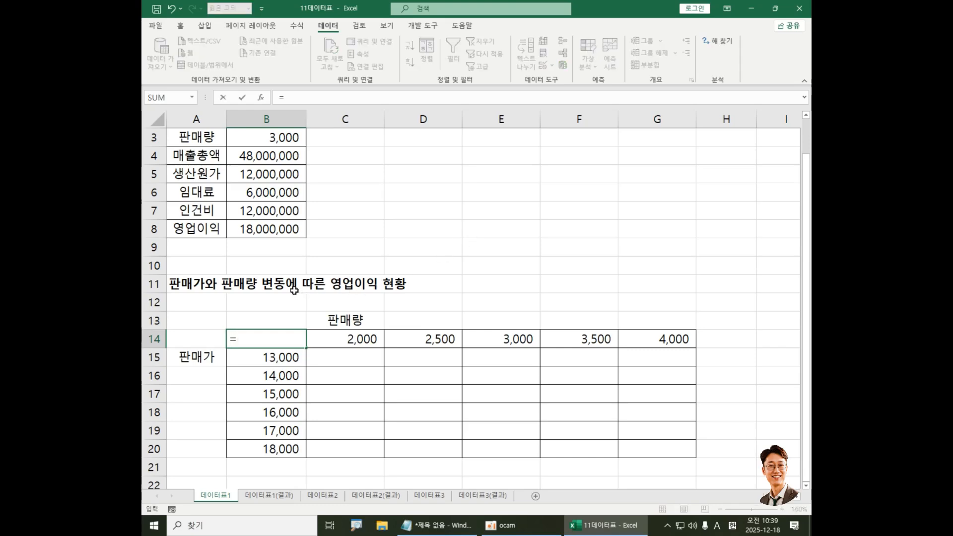
click(274, 228)
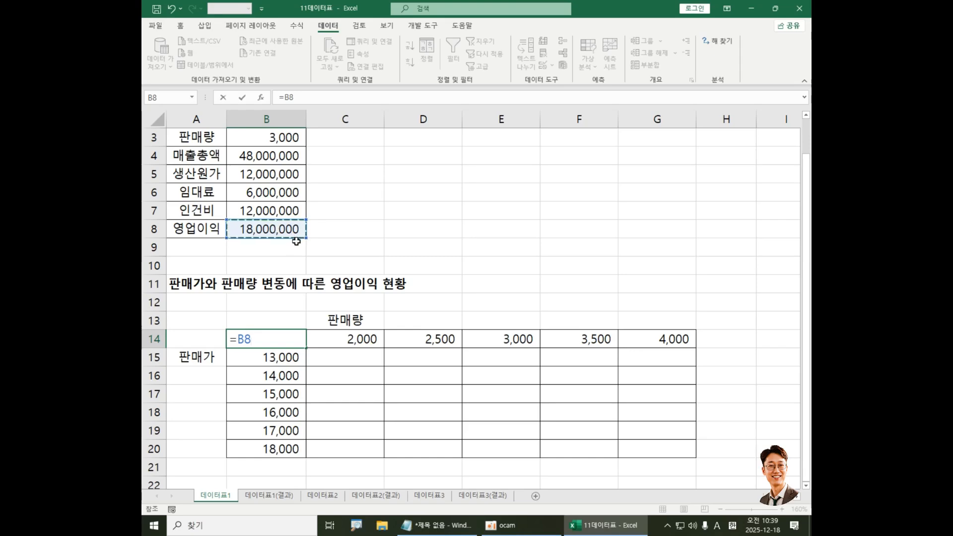
key(Return)
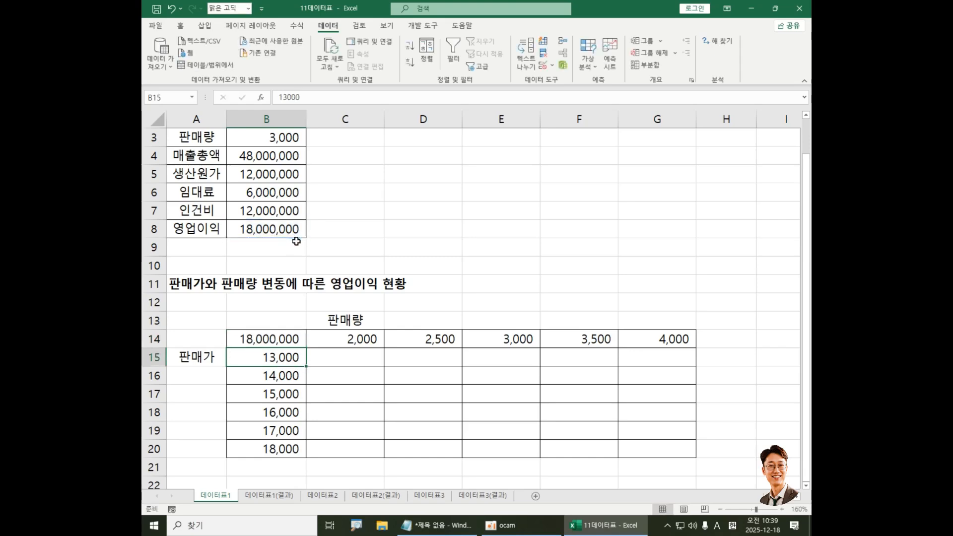
Examine the cell references of the 영업이익 formula in B8 and leave it unedited
click(281, 229)
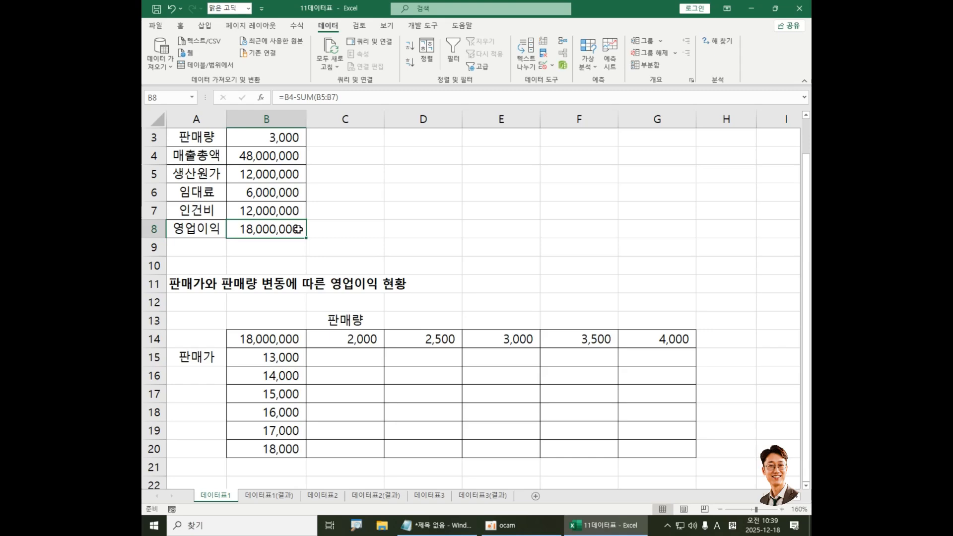
double_click(273, 229)
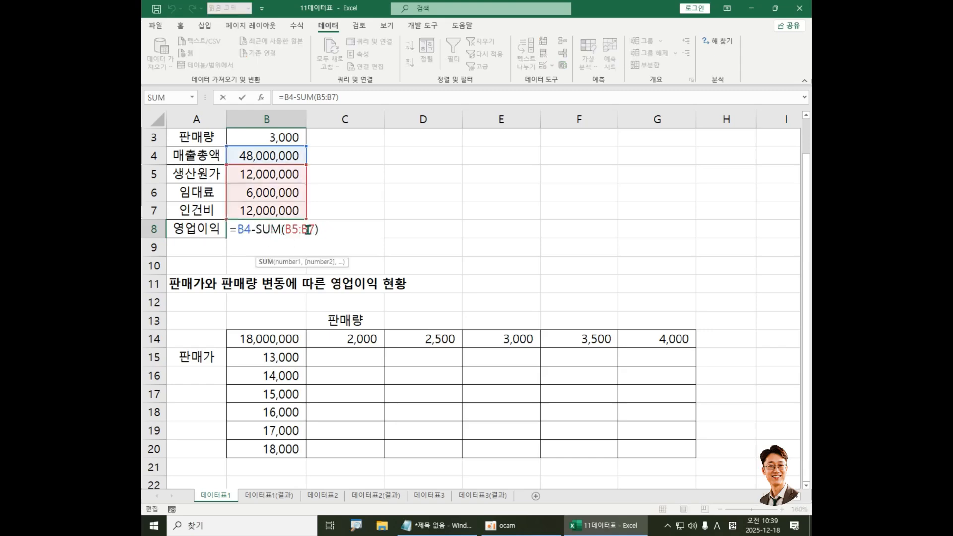
key(Escape)
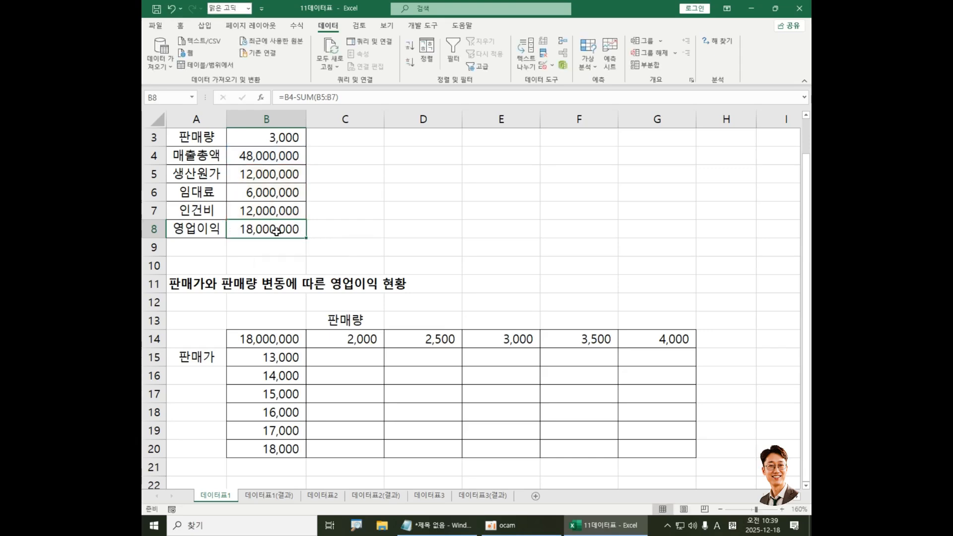
Open the what-if Data Table dialog for the range B14:G20 and place it just above the table
click(284, 340)
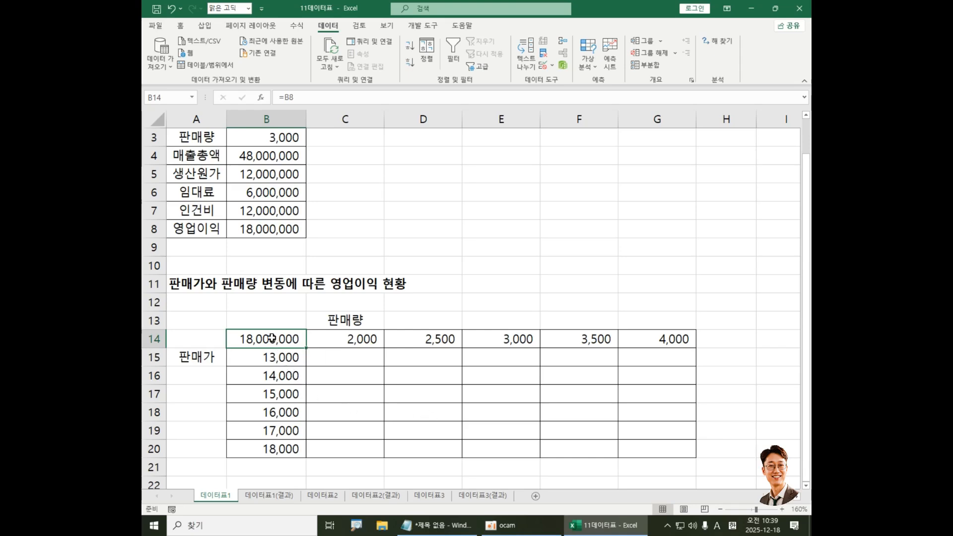
drag(271, 338, 651, 452)
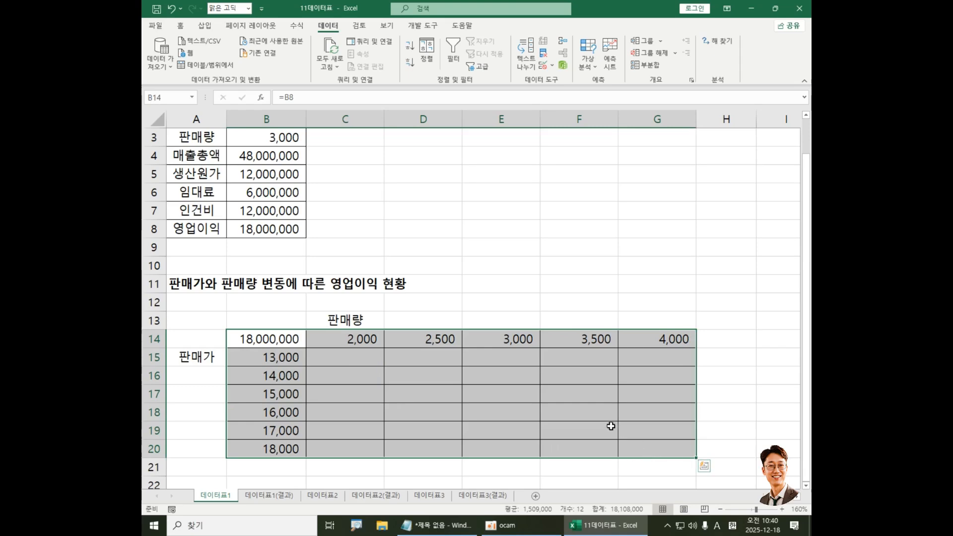
click(591, 67)
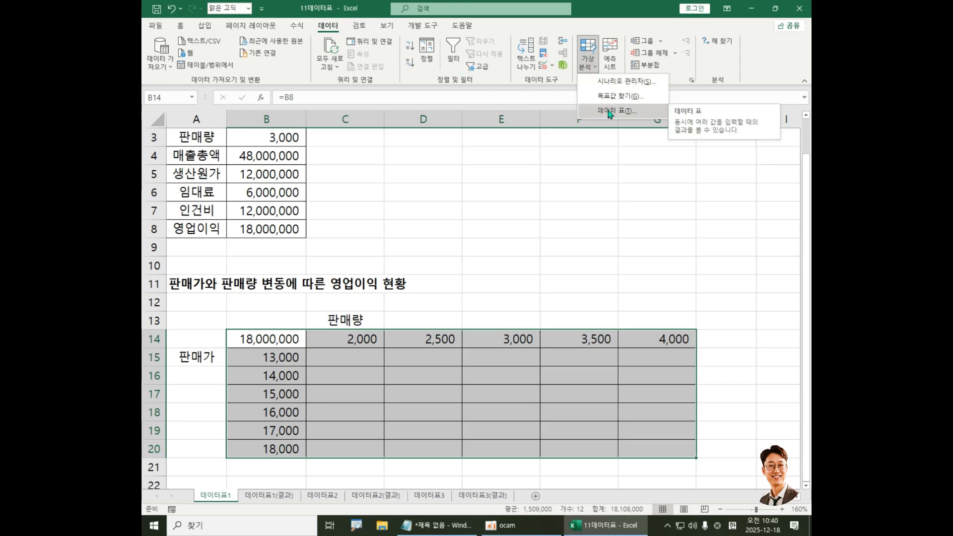
click(610, 112)
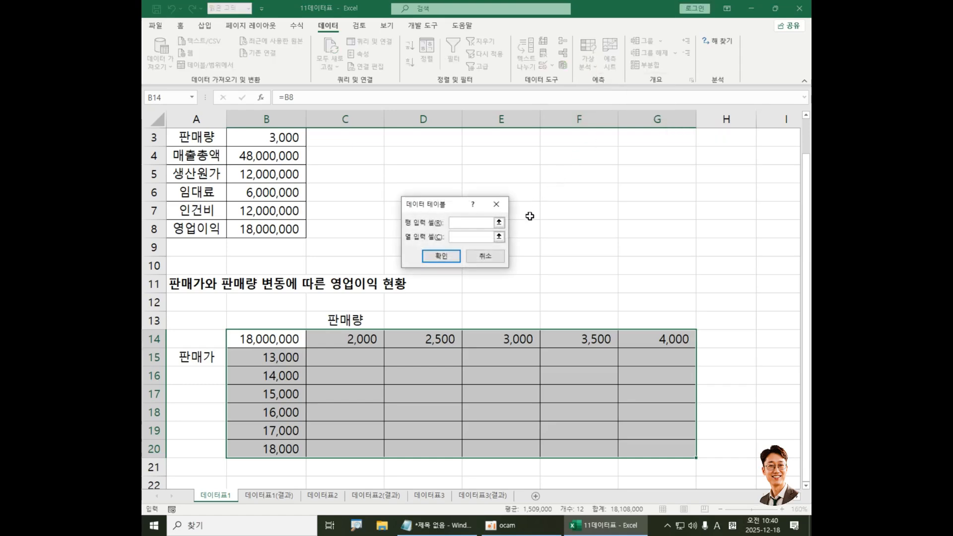
drag(449, 205, 273, 247)
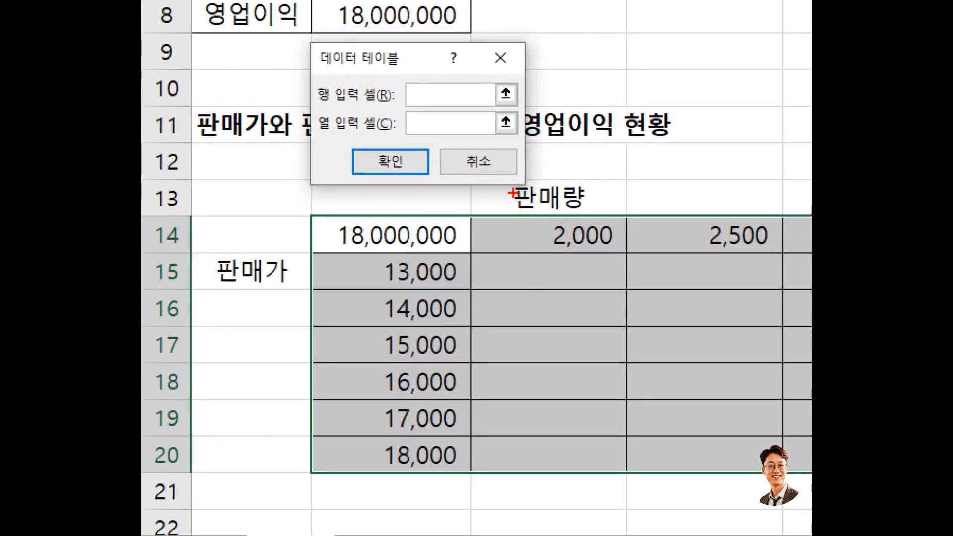
drag(506, 182, 596, 218)
mouse_move(624, 173)
mouse_down()
mouse_move(644, 184)
mouse_move(630, 198)
mouse_move(642, 189)
mouse_move(650, 204)
mouse_up()
mouse_move(650, 192)
mouse_down()
mouse_move(668, 192)
mouse_move(670, 209)
mouse_move(694, 228)
mouse_move(650, 208)
mouse_up()
mouse_move(229, 300)
mouse_down()
mouse_move(237, 322)
mouse_move(231, 299)
mouse_move(269, 333)
mouse_move(242, 359)
mouse_move(284, 360)
mouse_up()
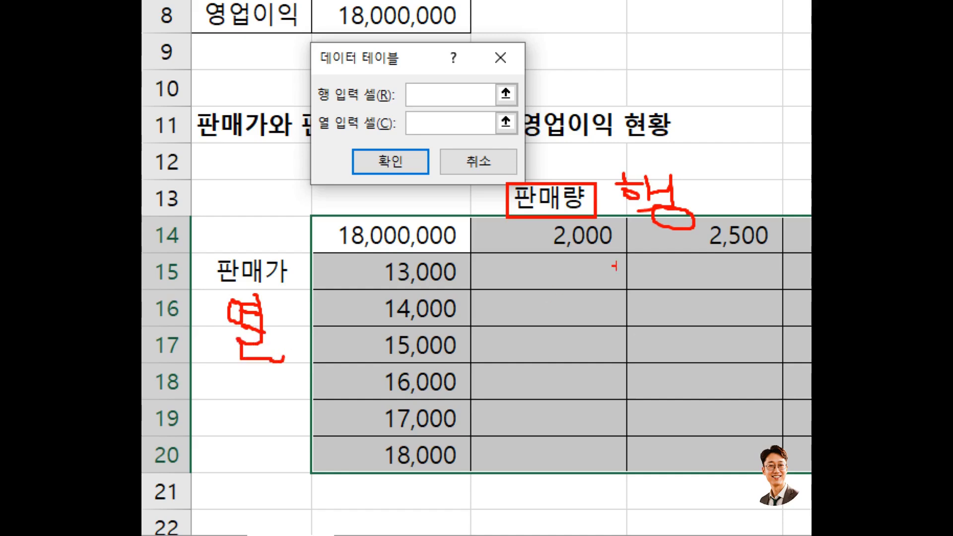
key(Escape)
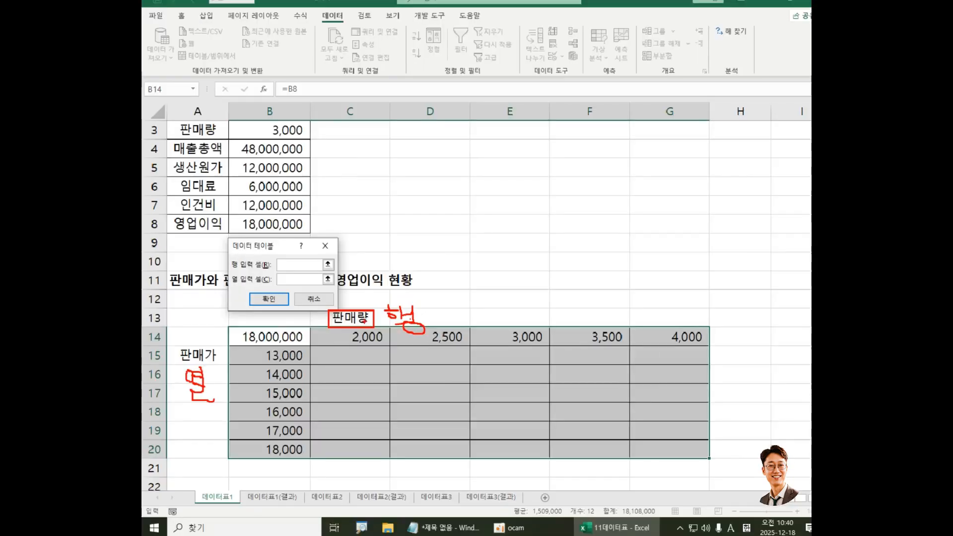
Generate the data table using 판매량 cell B3 as the row input and 판매가 cell B2 as the column input
drag(271, 247, 387, 197)
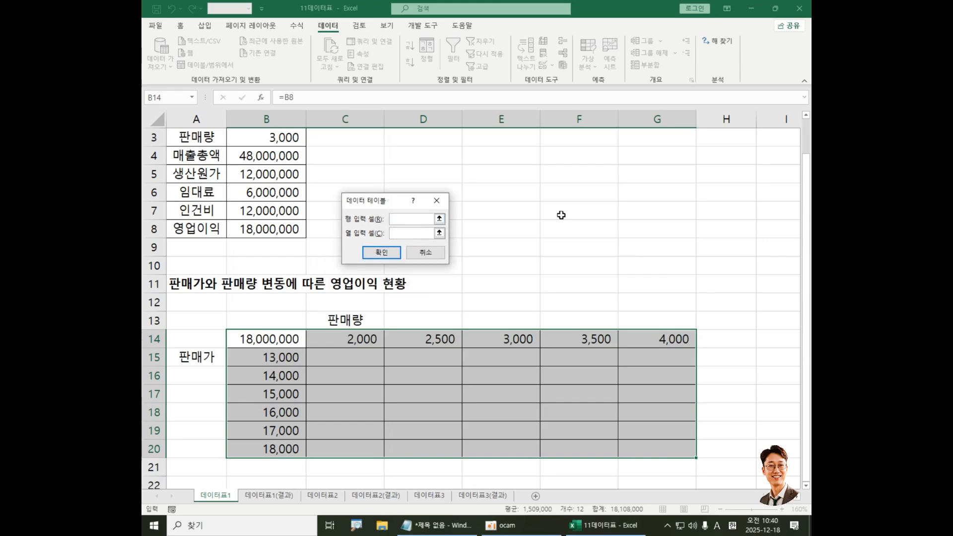
drag(806, 201, 809, 137)
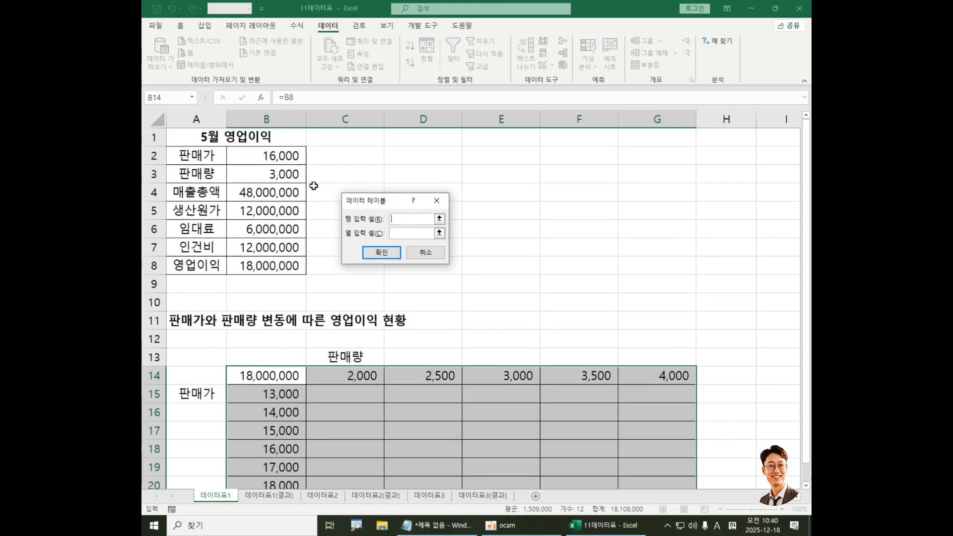
drag(369, 198, 334, 153)
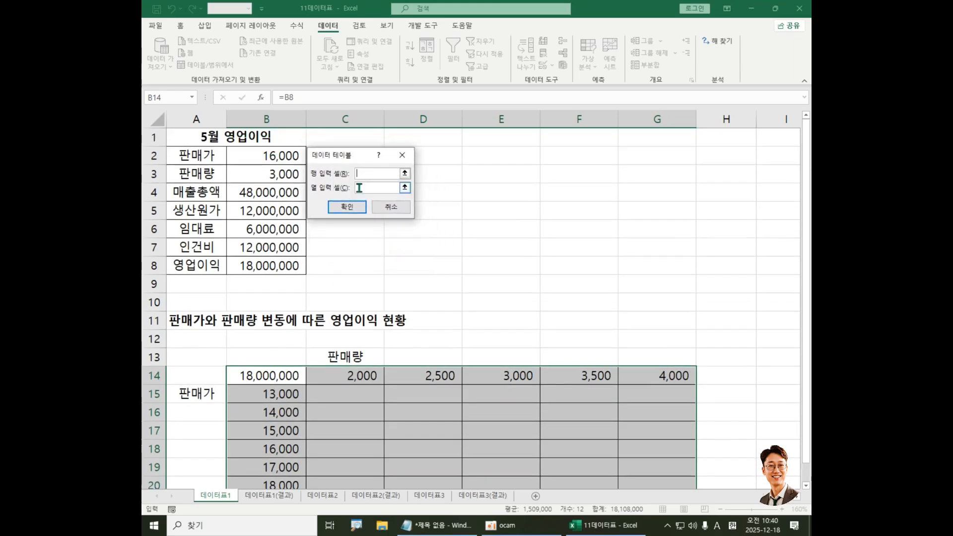
click(271, 173)
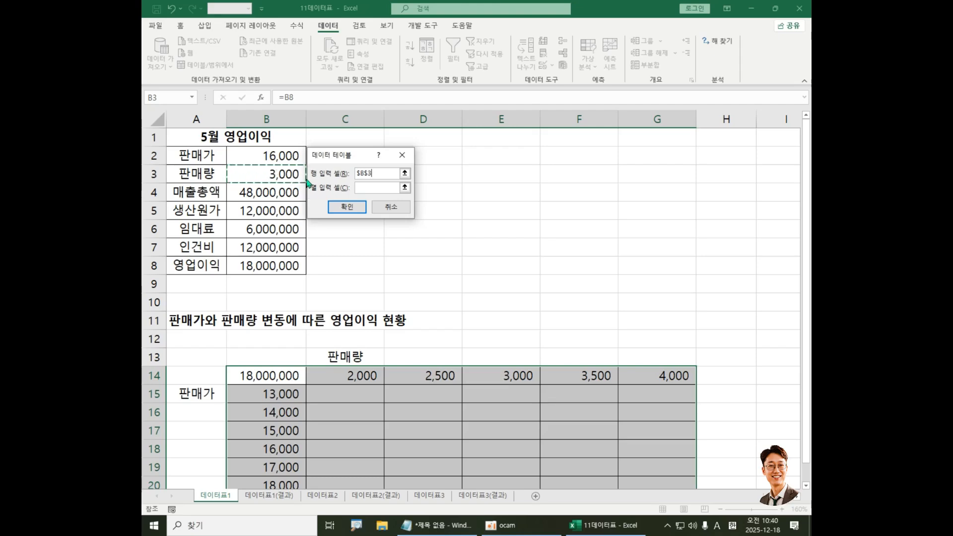
click(370, 189)
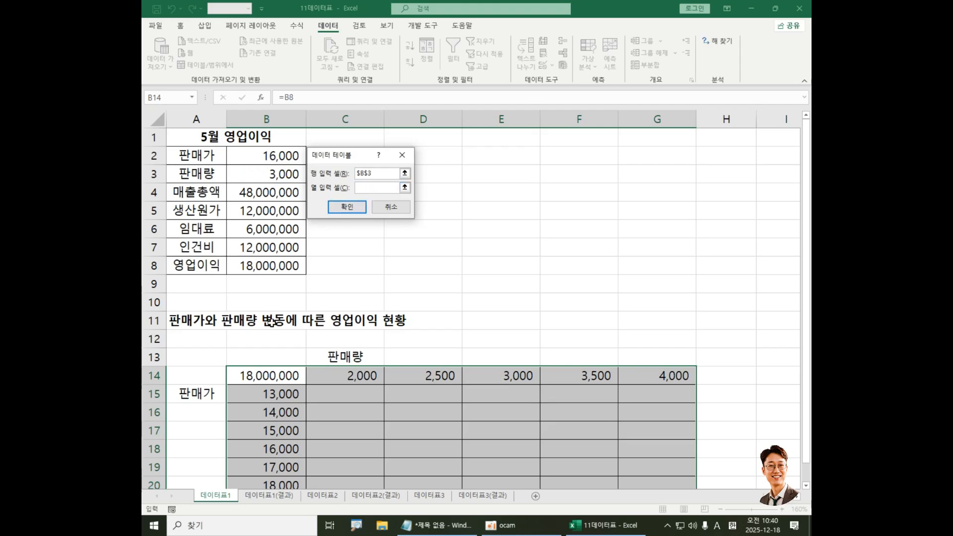
click(278, 154)
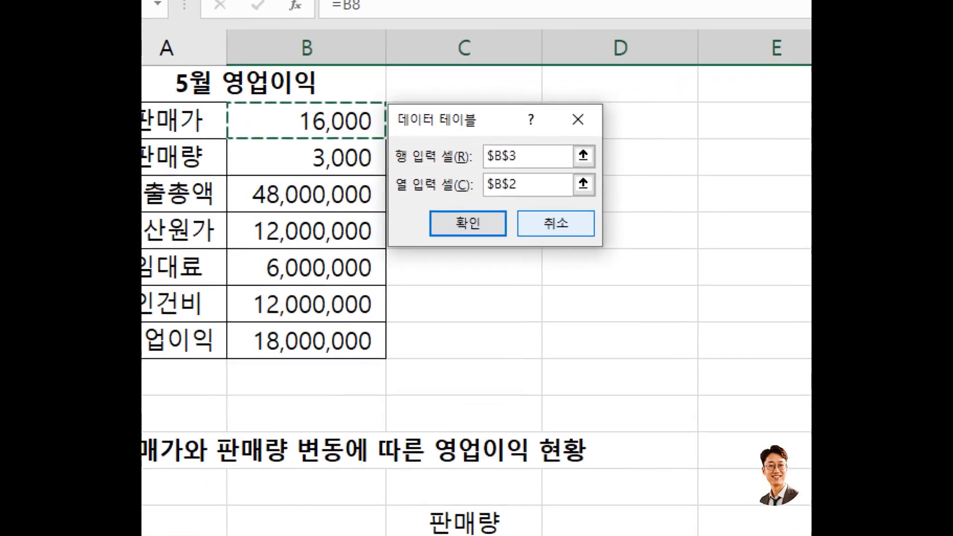
click(388, 179)
drag(381, 160, 474, 166)
mouse_move(383, 123)
mouse_down()
mouse_move(494, 188)
mouse_move(487, 196)
mouse_up()
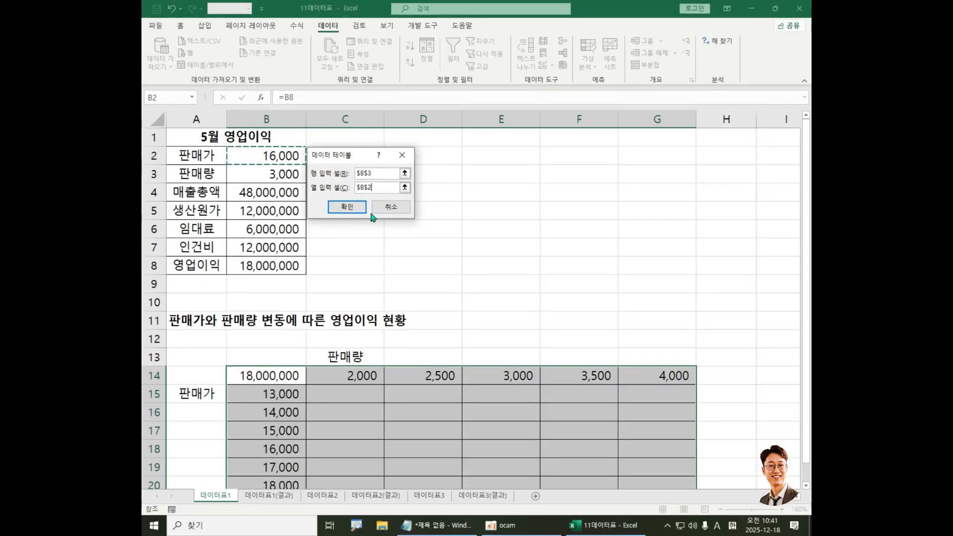
click(472, 224)
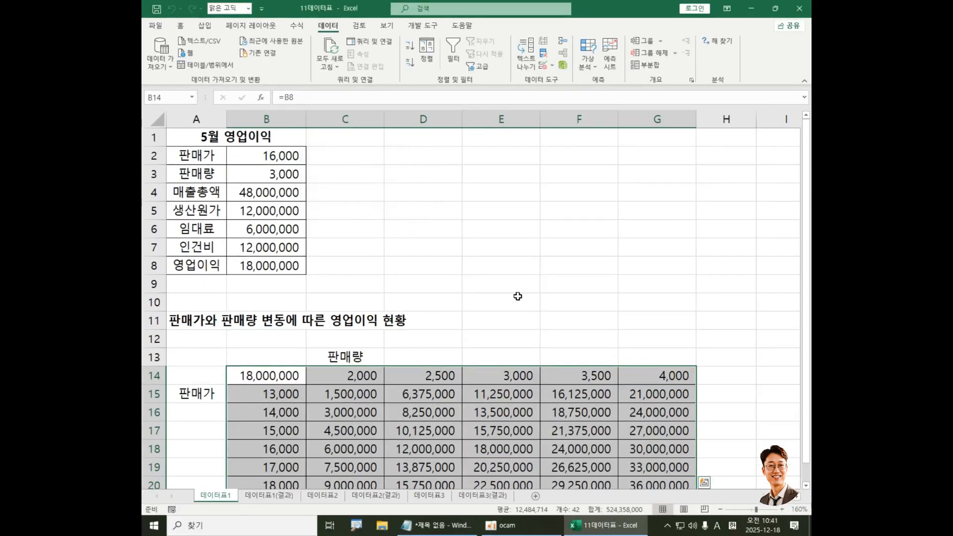
Compare the finished table with the 데이터표1(결과) sheet, checking the formulas in its result range C15:G20 and corner cell B14
click(526, 284)
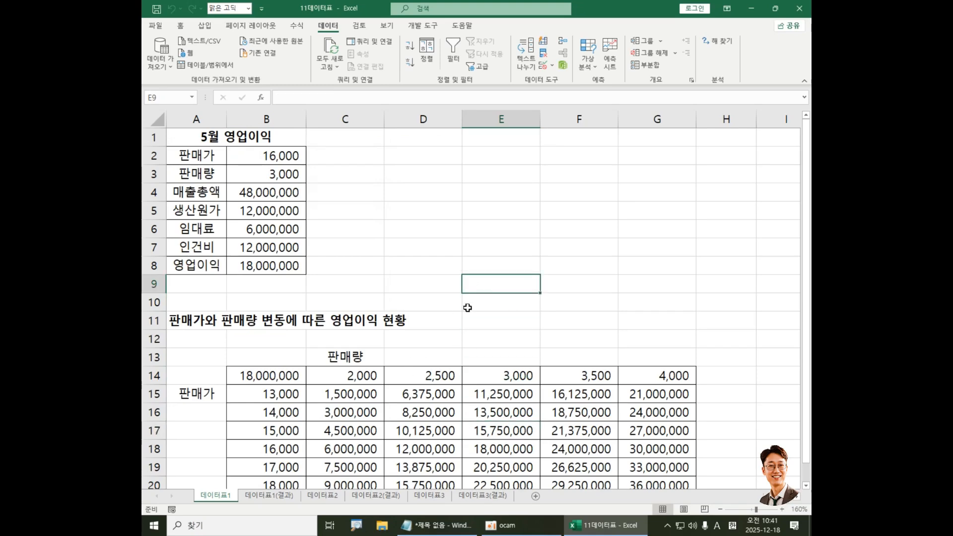
click(447, 283)
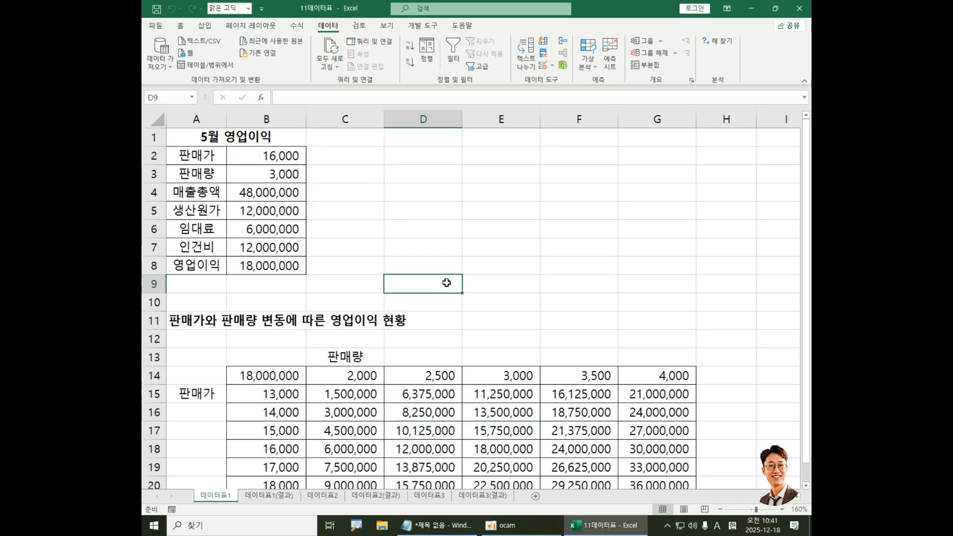
drag(806, 271, 807, 291)
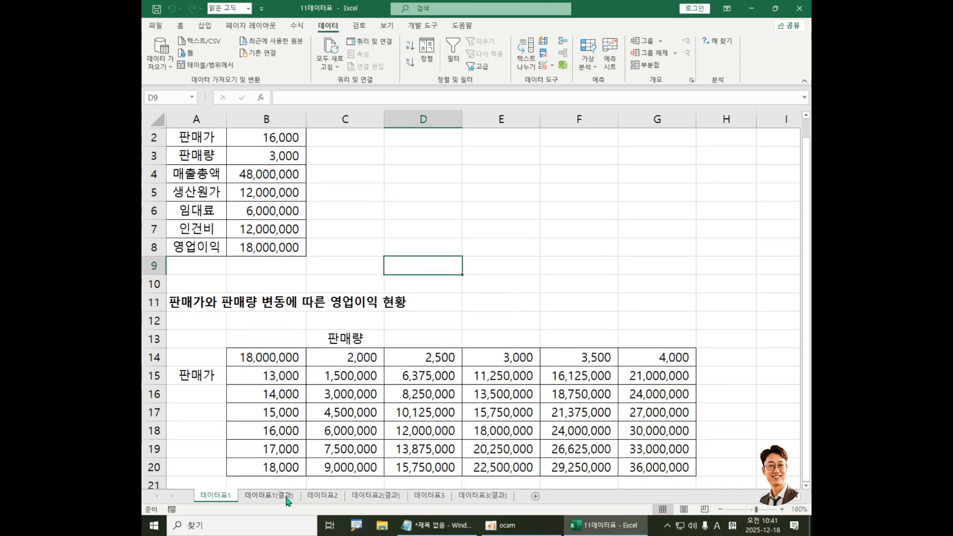
click(270, 496)
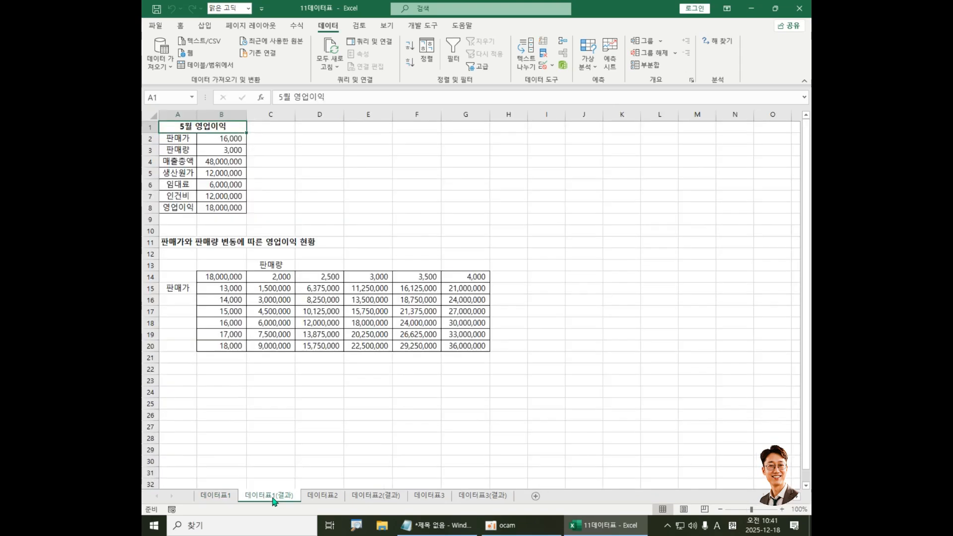
drag(271, 289, 467, 350)
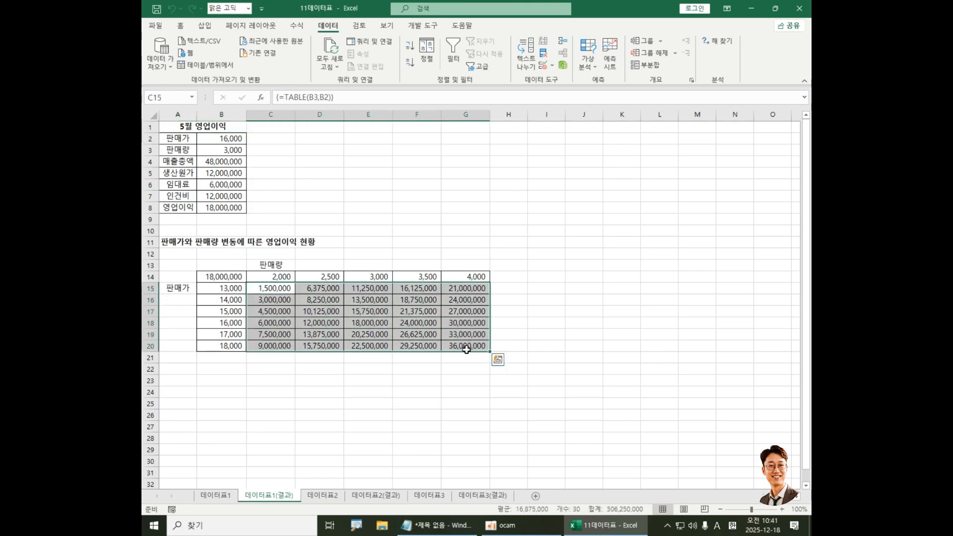
click(303, 383)
click(239, 276)
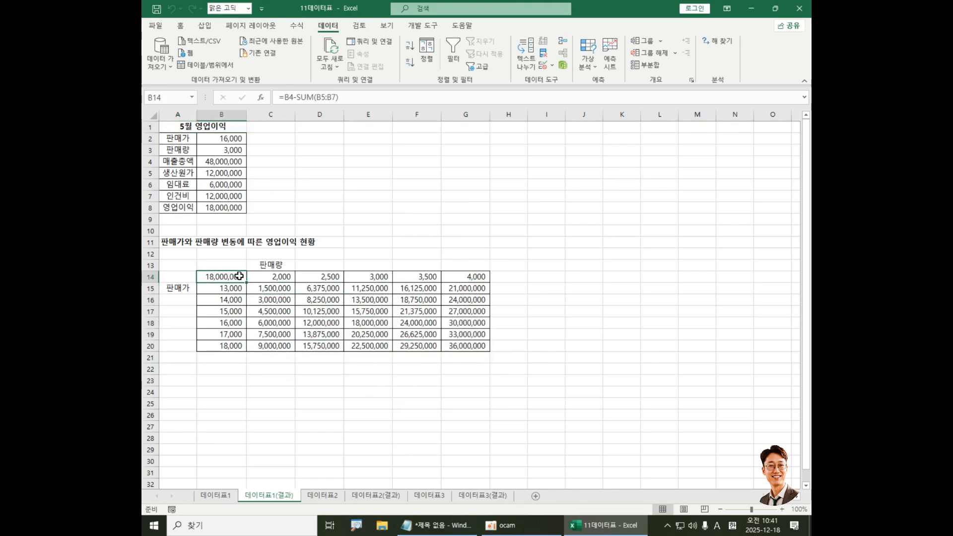
click(311, 391)
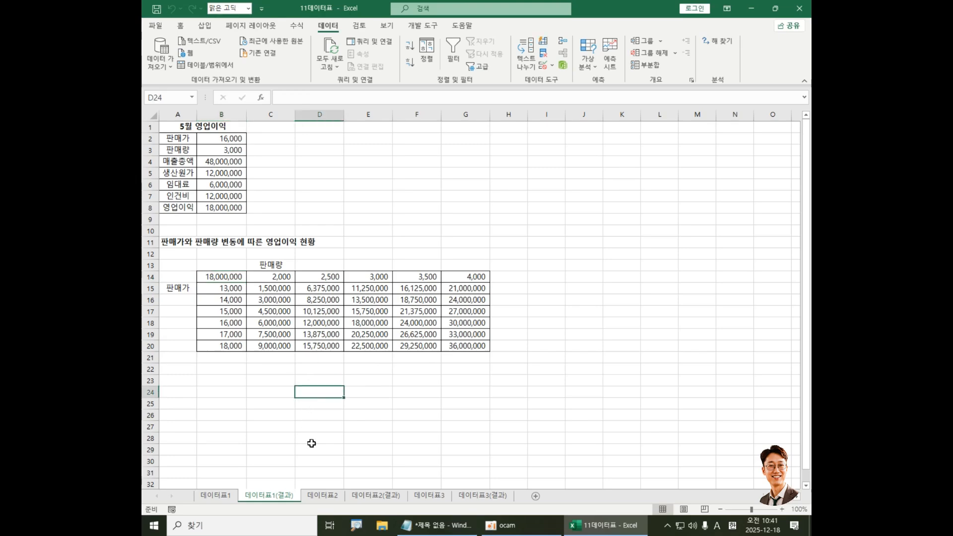
Open the 데이터표2 worksheet with the investment-period and return-rate table
click(324, 496)
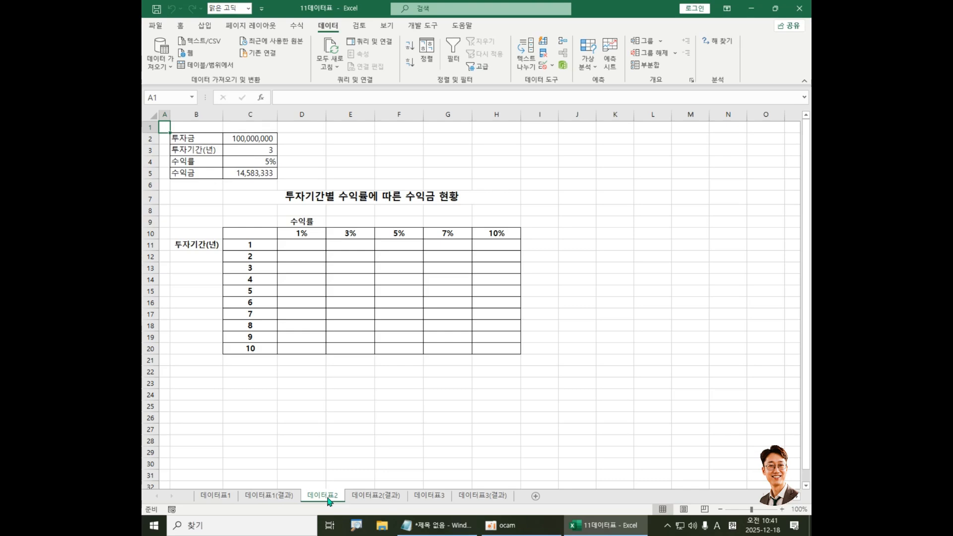
Enlarge the 데이터표2 worksheet view to 170% so the input cells and the profit table are easy to read
click(252, 234)
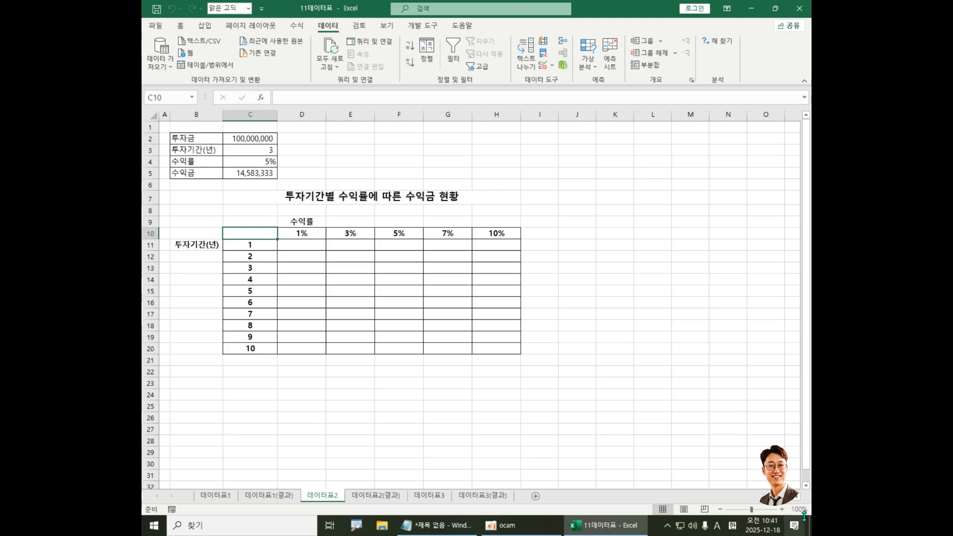
click(783, 510)
click(783, 511)
click(782, 510)
click(783, 510)
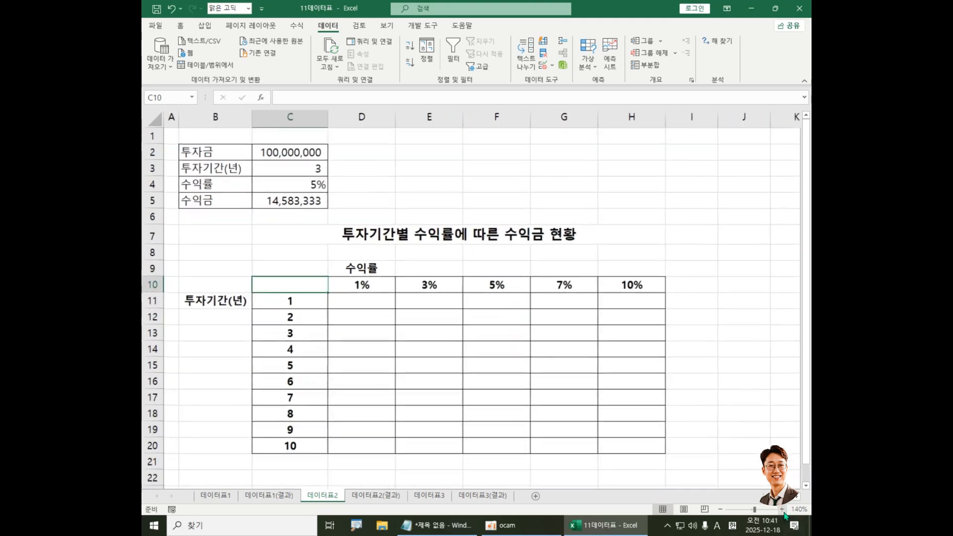
click(784, 512)
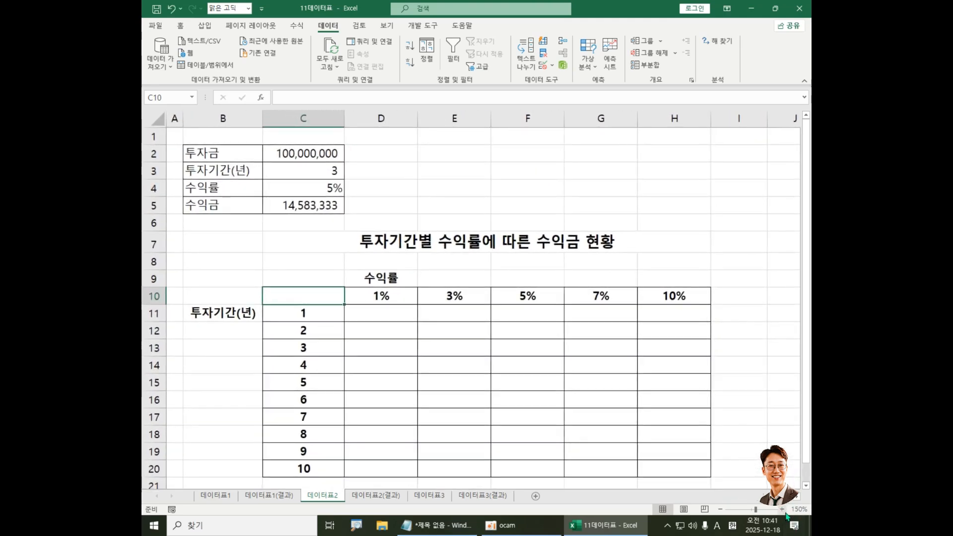
click(782, 509)
click(783, 509)
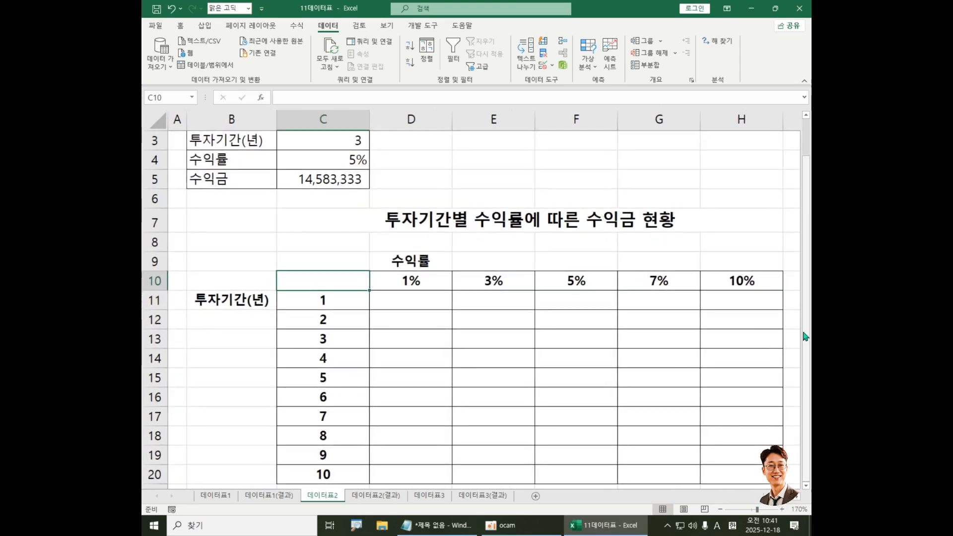
scroll(805, 336, up, 1)
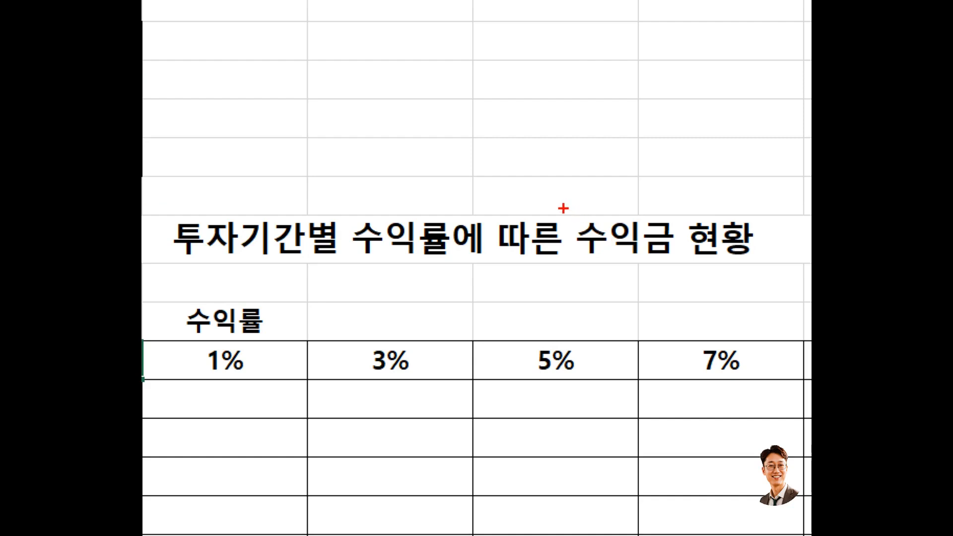
Examine the table's title, the 수익금 source cell, the 수익률 heading across the columns and the 투자기간(년) heading down the rows
mouse_move(563, 209)
mouse_down()
mouse_move(643, 263)
mouse_move(688, 276)
mouse_up()
key(Escape)
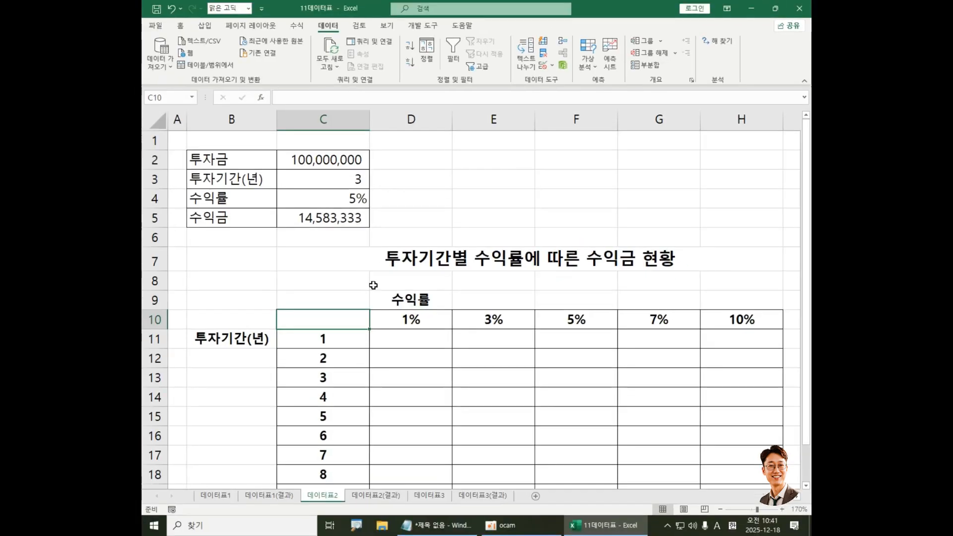
click(335, 221)
click(313, 317)
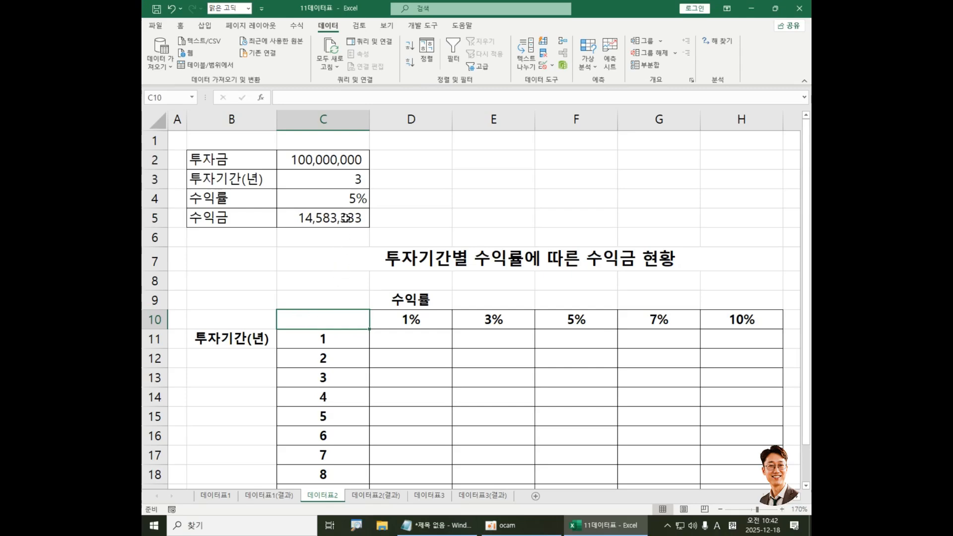
key(ctrl+1)
click(437, 299)
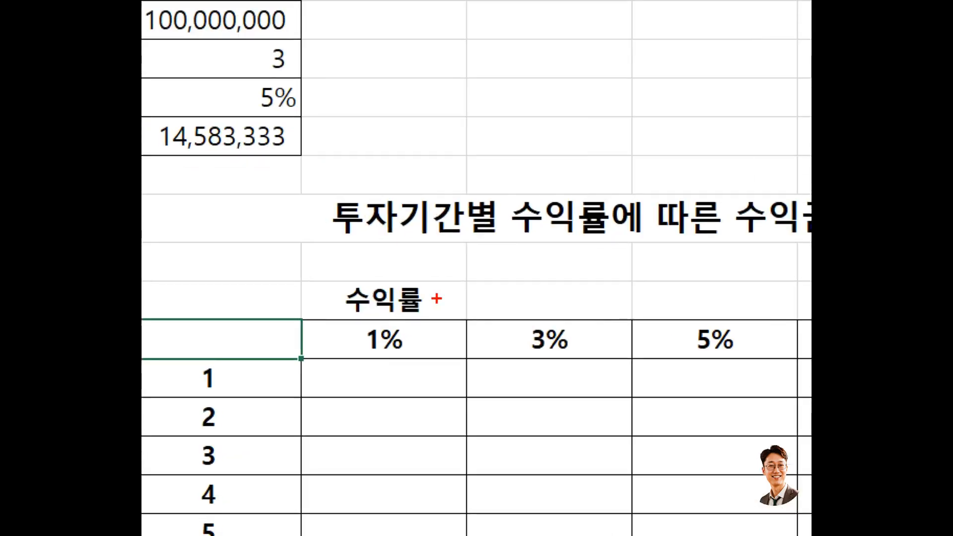
drag(348, 280, 375, 315)
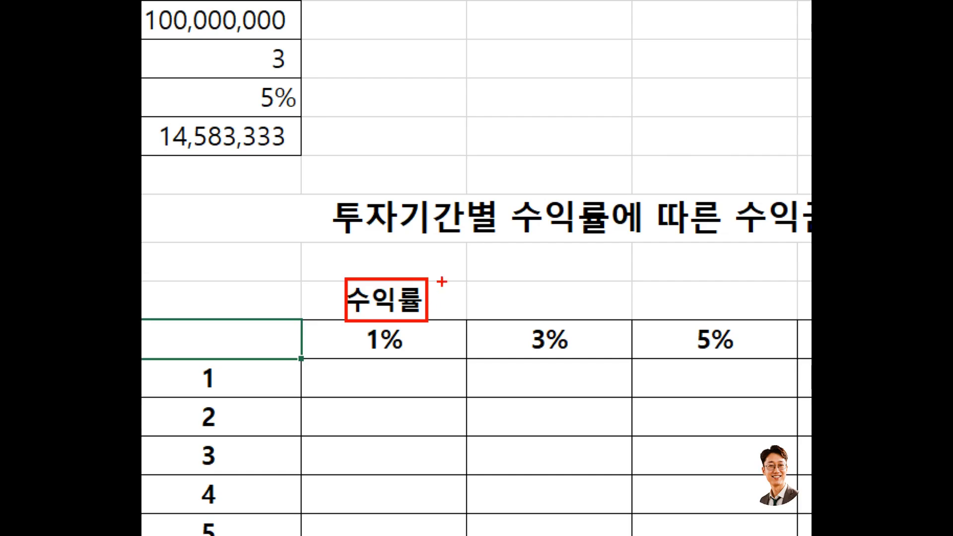
mouse_move(448, 271)
mouse_down()
mouse_move(437, 293)
mouse_move(468, 289)
mouse_move(489, 306)
mouse_up()
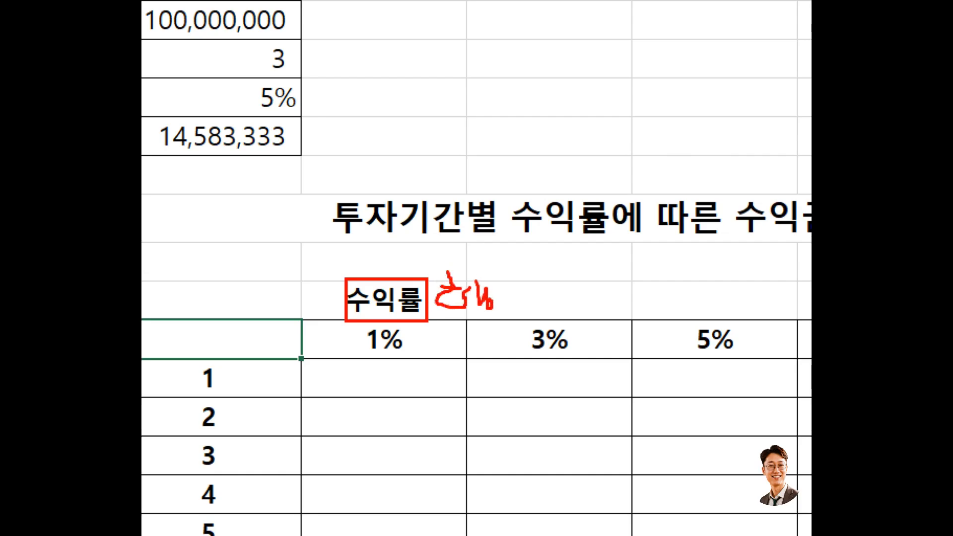
key(Escape)
click(236, 340)
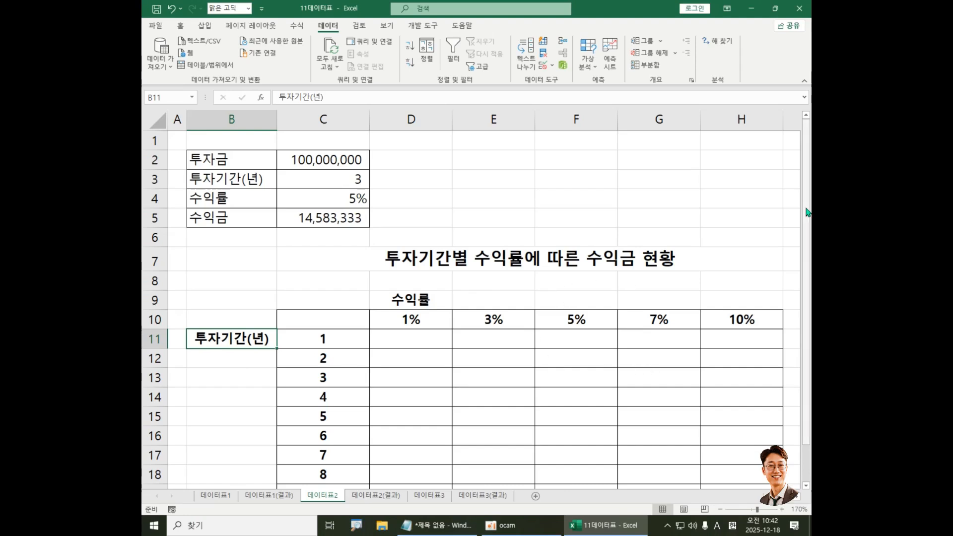
Link the table's corner cell C10 to the 수익금 result with =C5, and check the formula in C5
scroll(497, 318, down, 1)
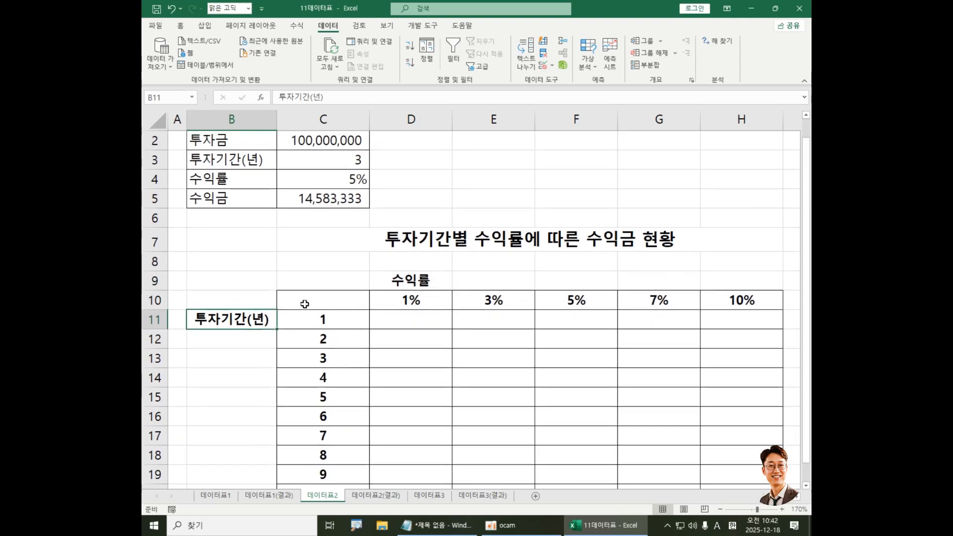
click(304, 299)
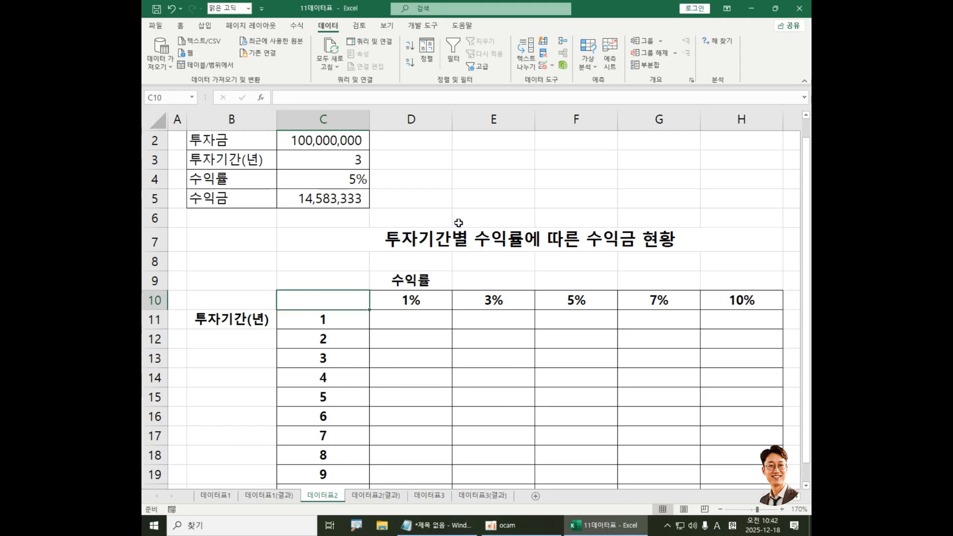
text(=)
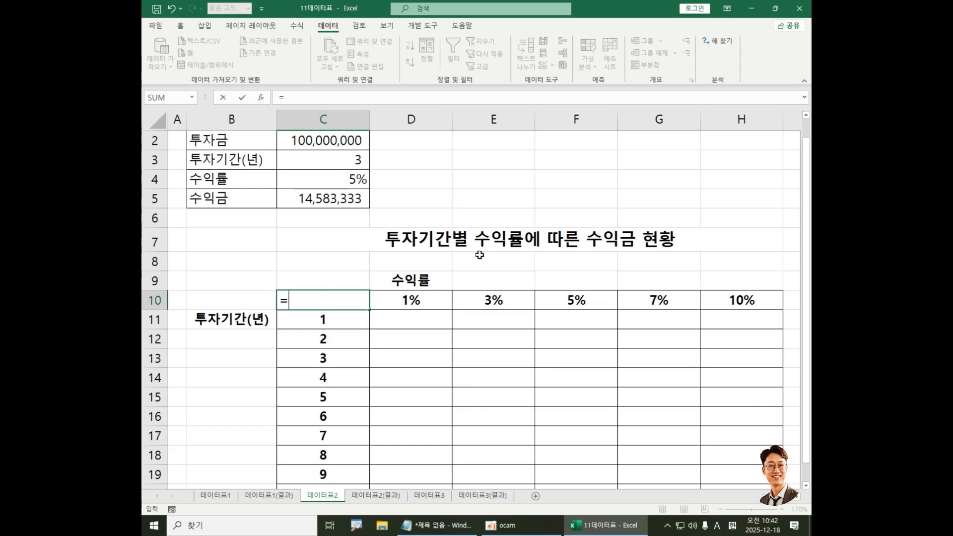
click(325, 198)
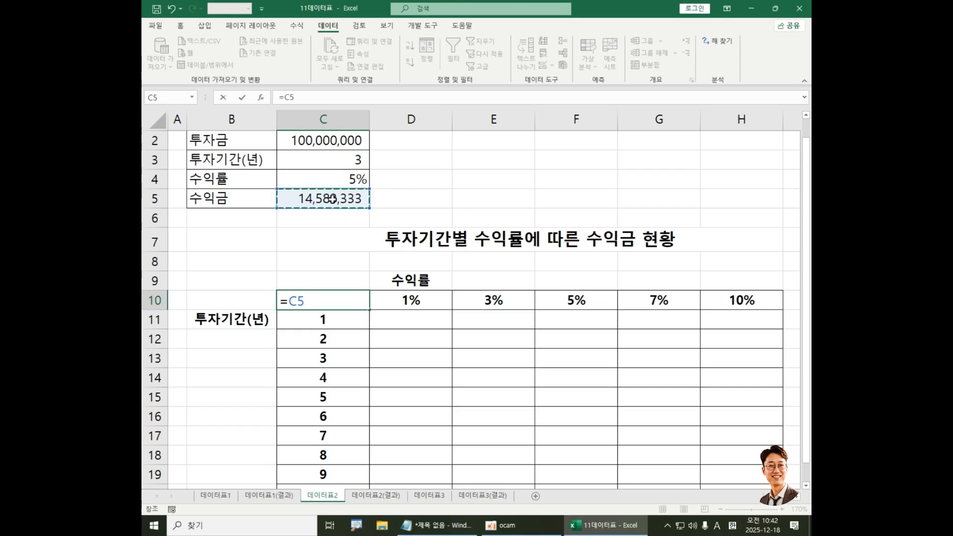
key(Return)
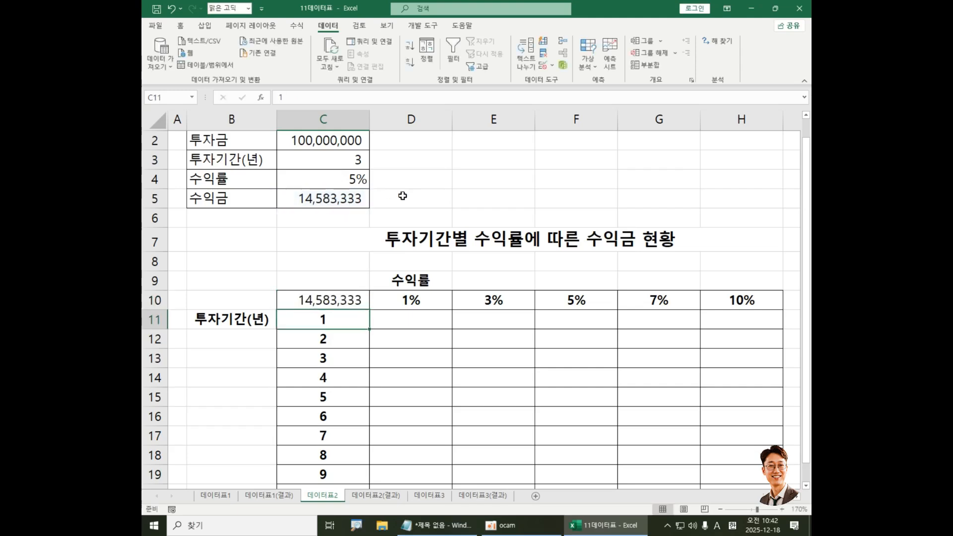
click(334, 199)
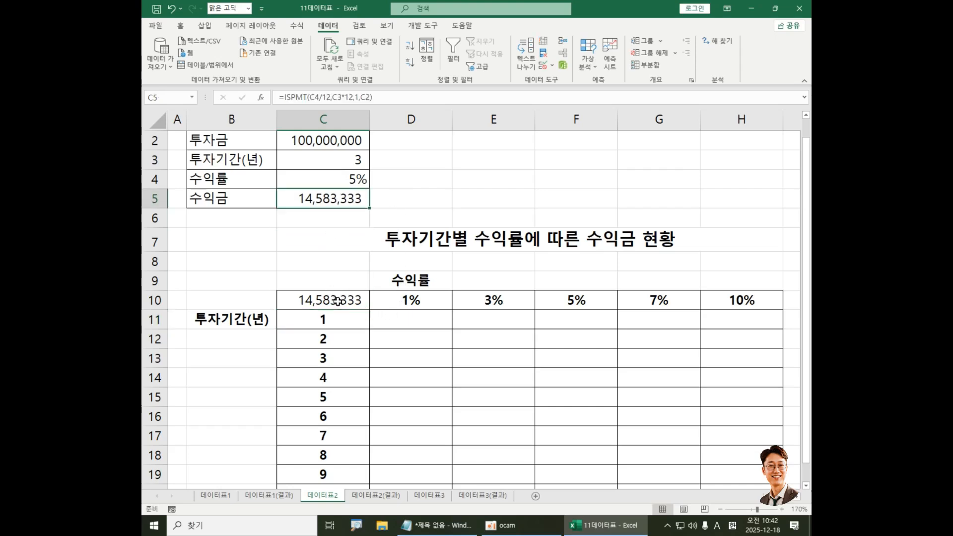
click(322, 218)
Open the what-if Data Table dialog for the range C10:H20 and place it beside the input cells
drag(323, 300, 645, 413)
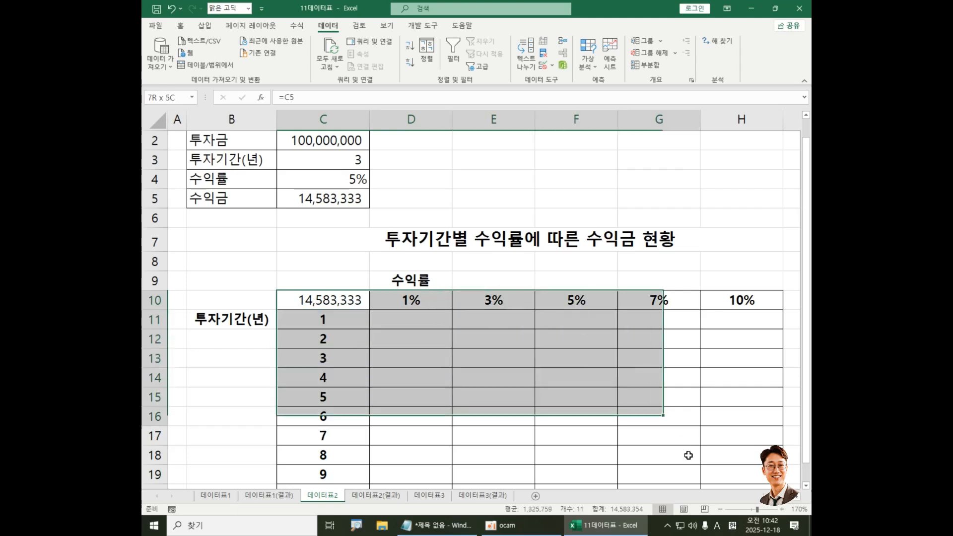
drag(689, 455, 740, 457)
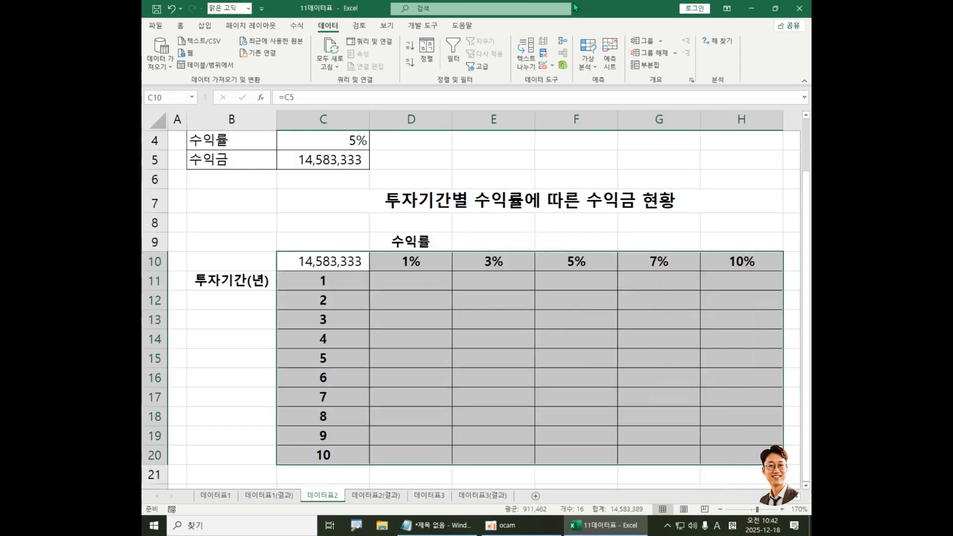
click(587, 55)
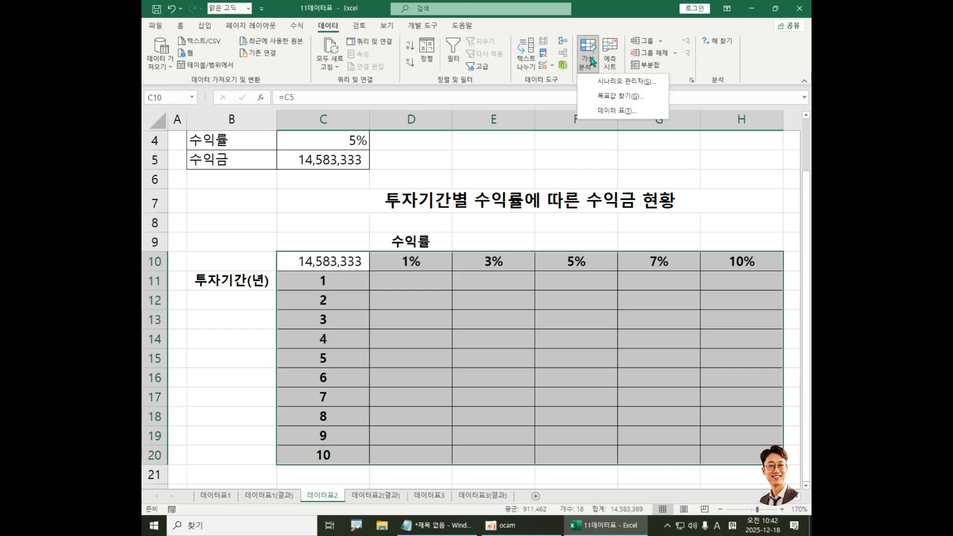
click(616, 110)
drag(336, 167, 401, 157)
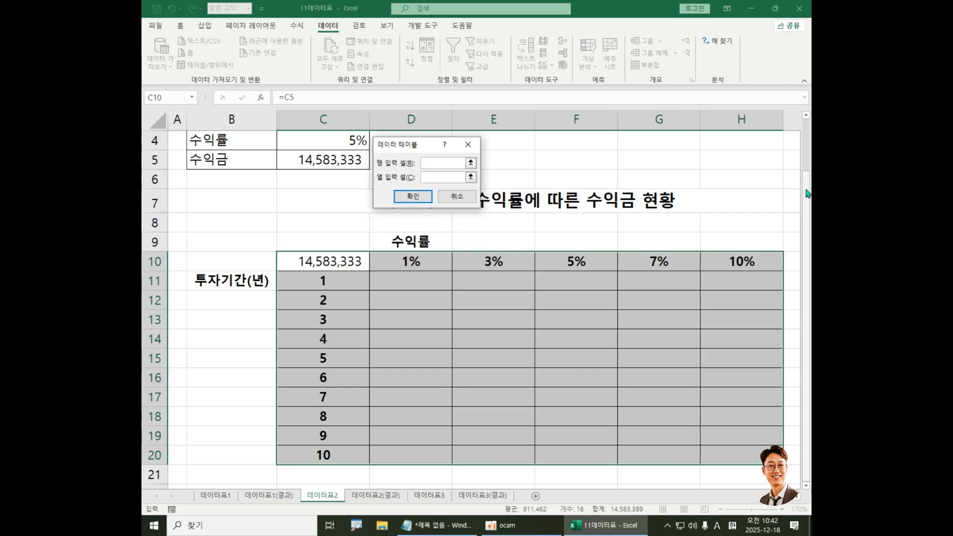
Generate the data table with 수익률 cell C4 as row input and 투자기간(년) cell C3 as column input, and check the formula in E13
scroll(803, 194, up, 1)
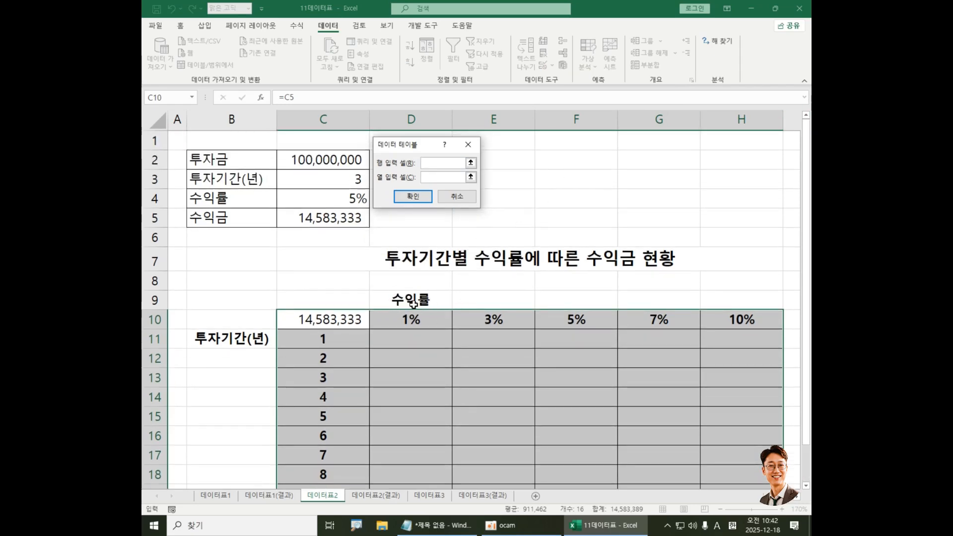
click(332, 196)
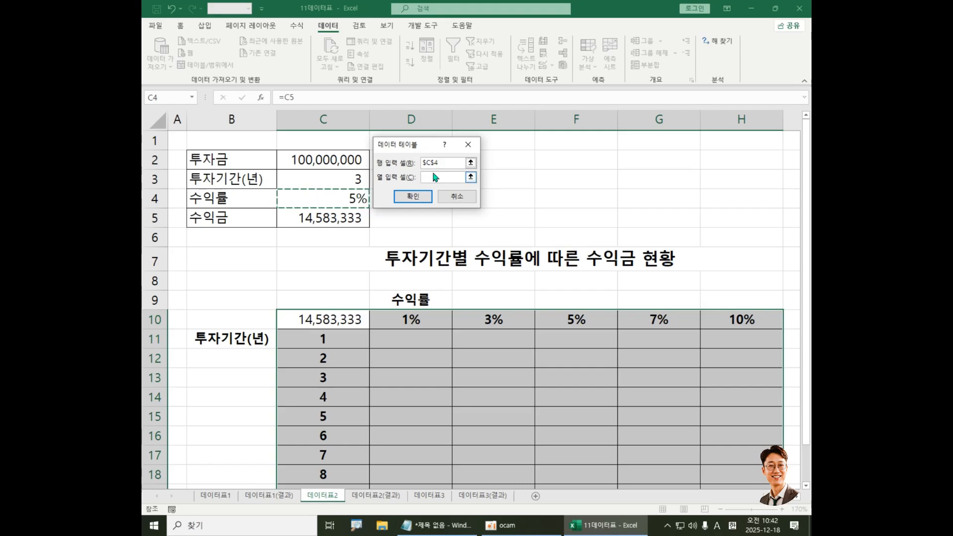
click(436, 177)
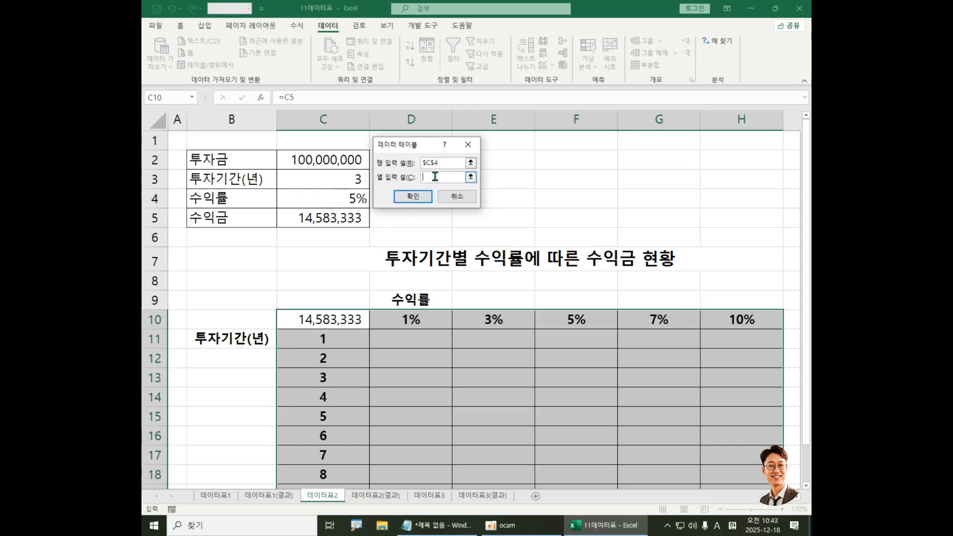
click(338, 180)
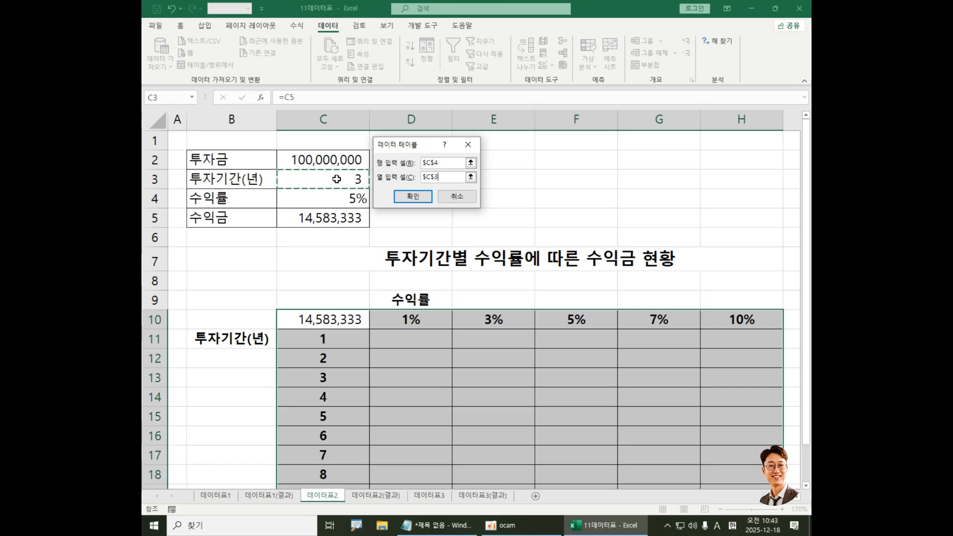
click(414, 198)
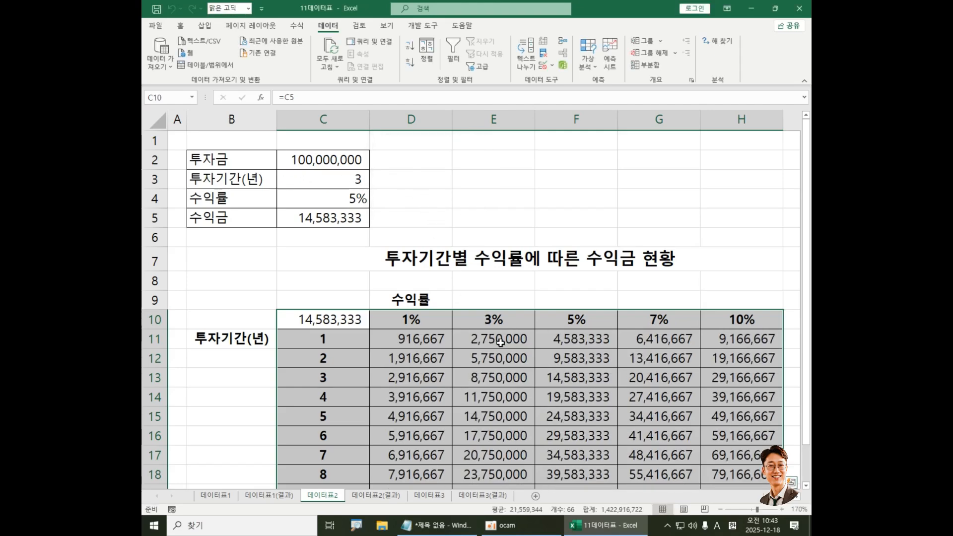
click(527, 381)
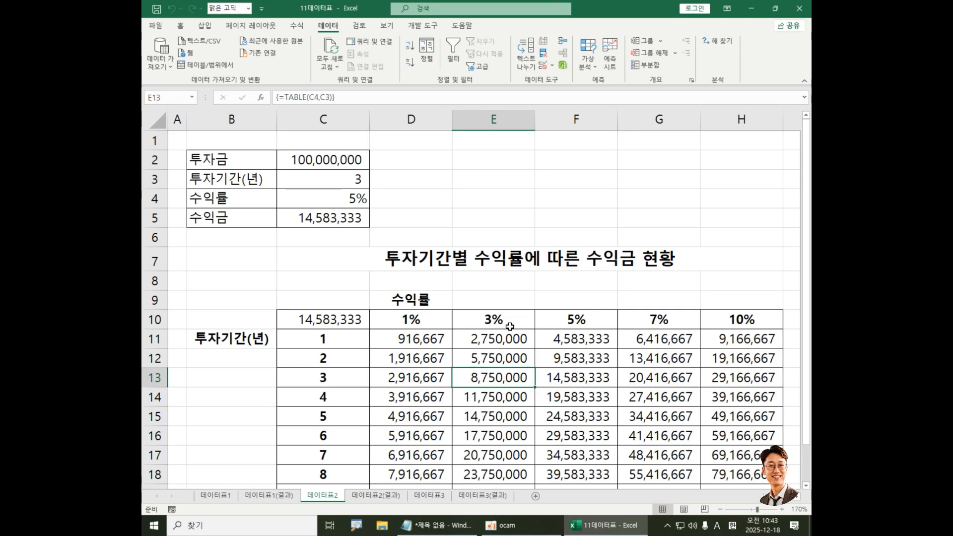
Open the 데이터표3 worksheet with the loan repayment table and enlarge its view to 160%
click(430, 495)
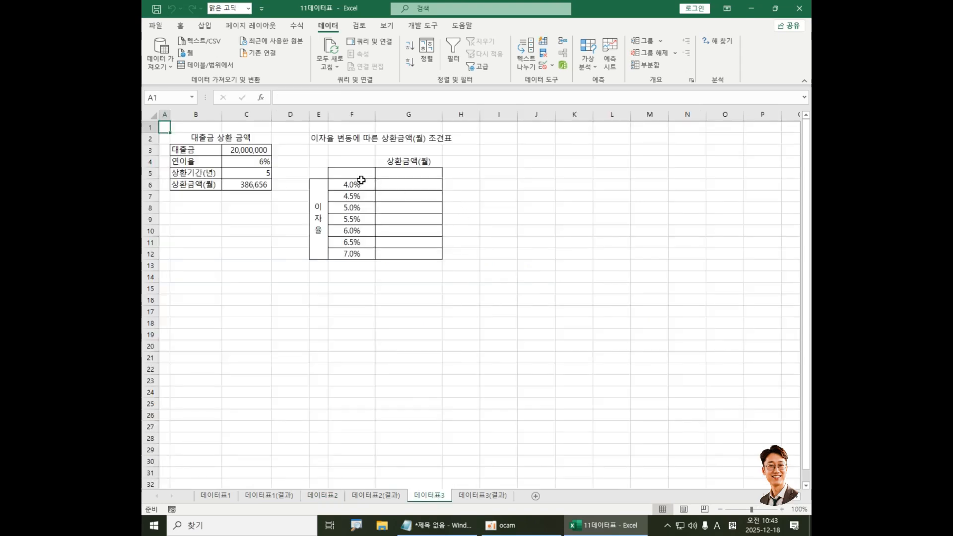
click(783, 510)
click(783, 510)
click(783, 509)
click(783, 509)
click(783, 510)
click(782, 510)
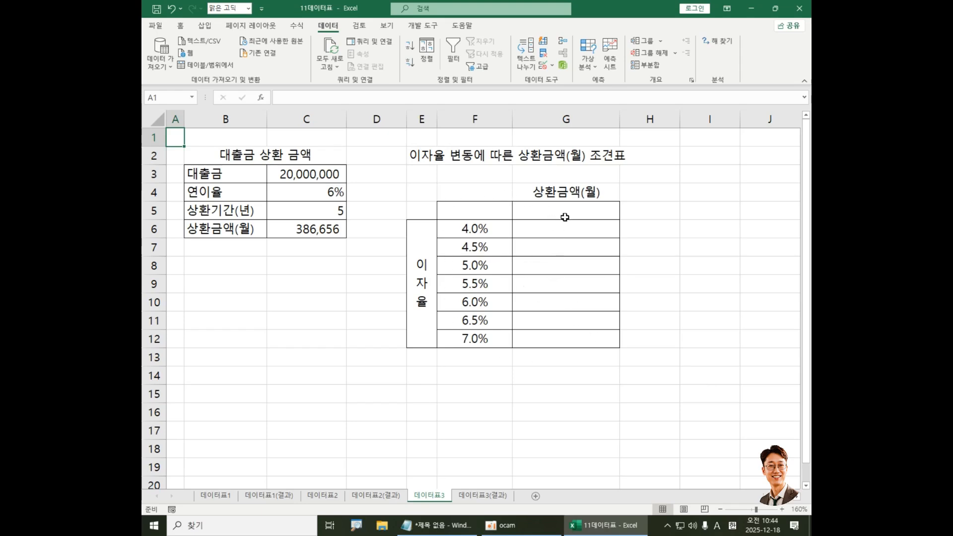
Link cell G5 under the 상환금액(월) heading to the monthly repayment result with =C6
drag(551, 211, 757, 210)
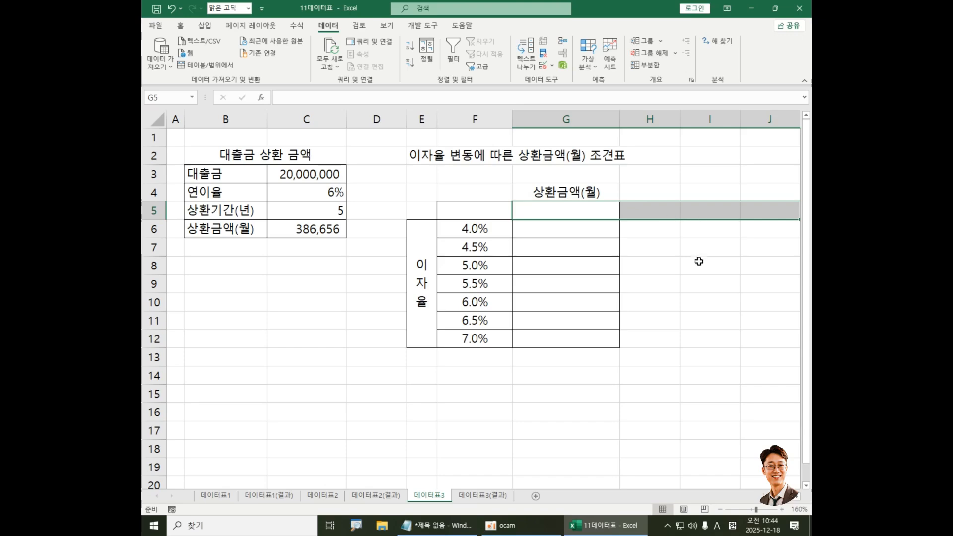
click(732, 313)
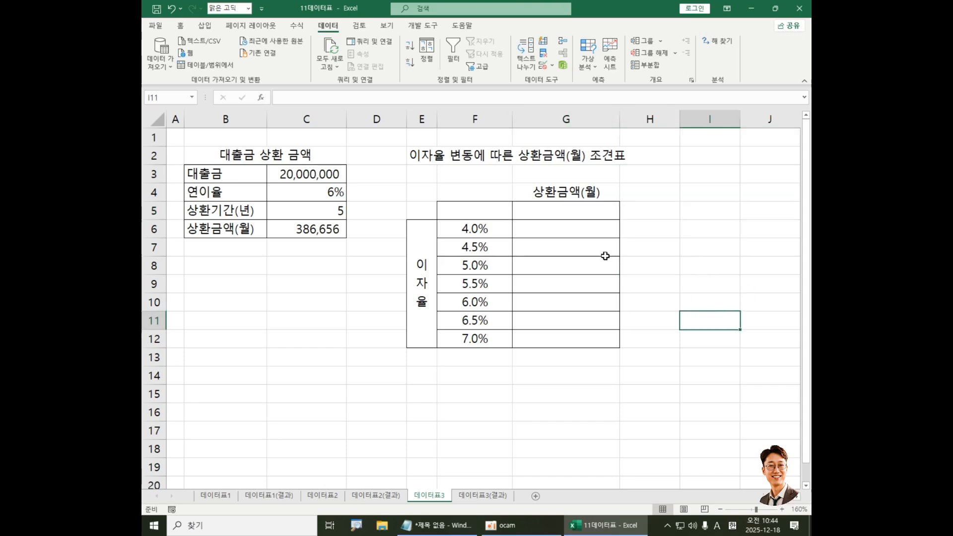
click(573, 207)
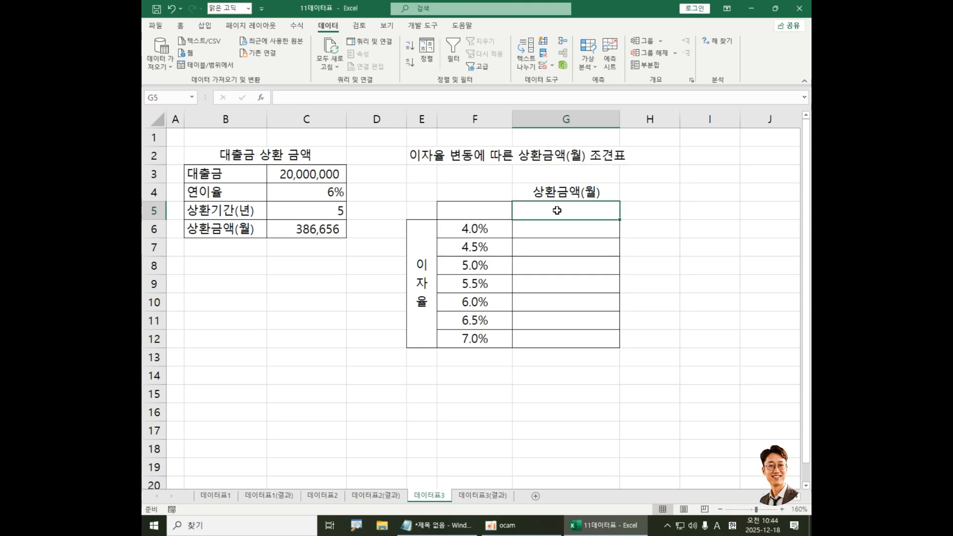
text(=)
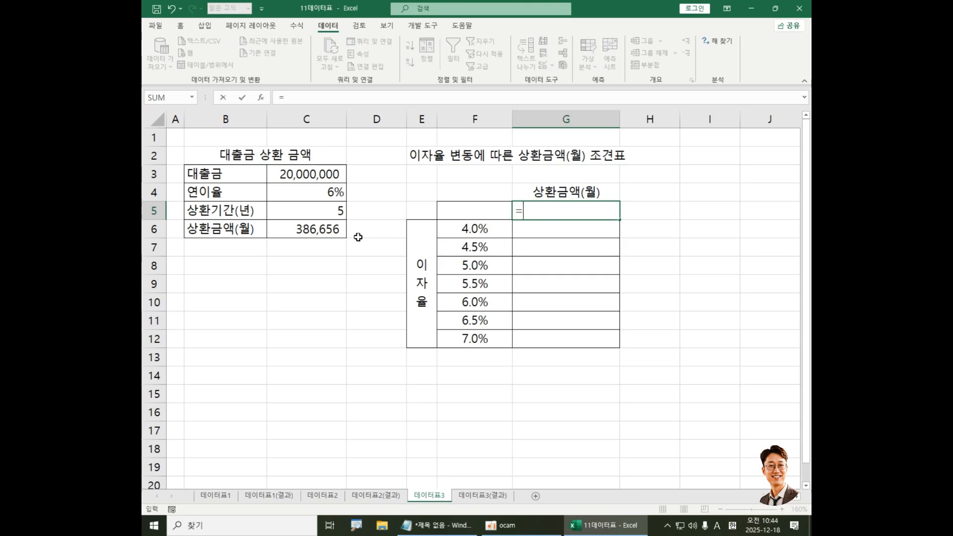
click(316, 229)
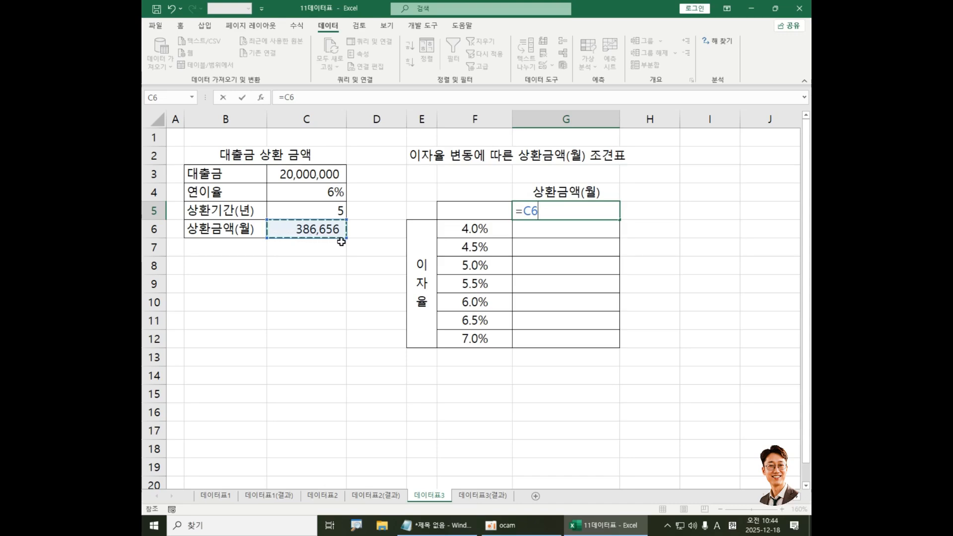
key(Return)
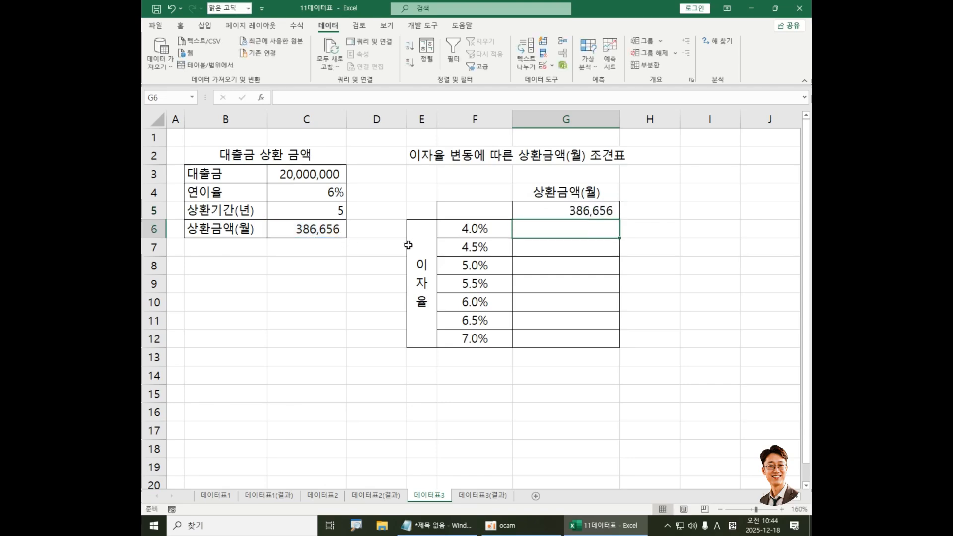
Open the what-if Data Table dialog for the range F5:G12 and place it beside the interest rate table
click(587, 208)
drag(587, 208, 495, 341)
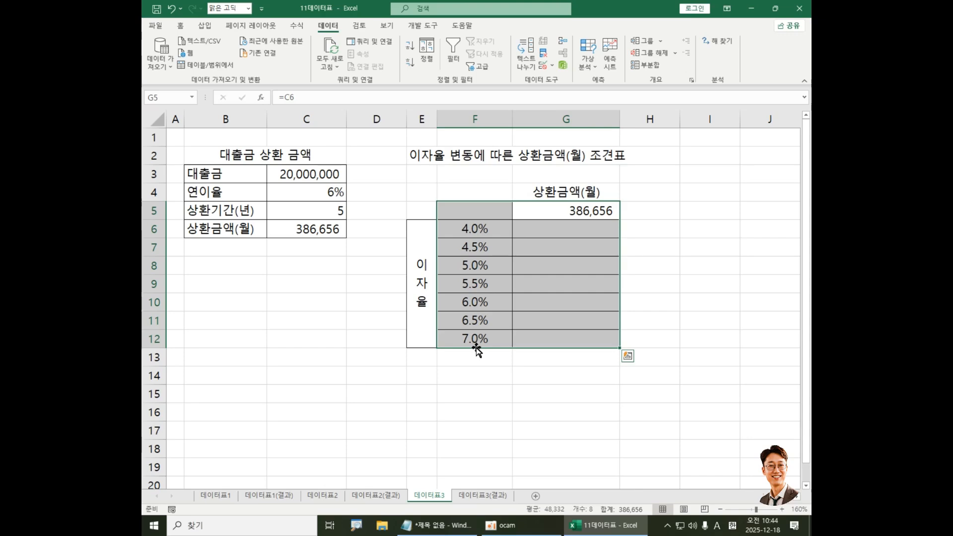
click(588, 58)
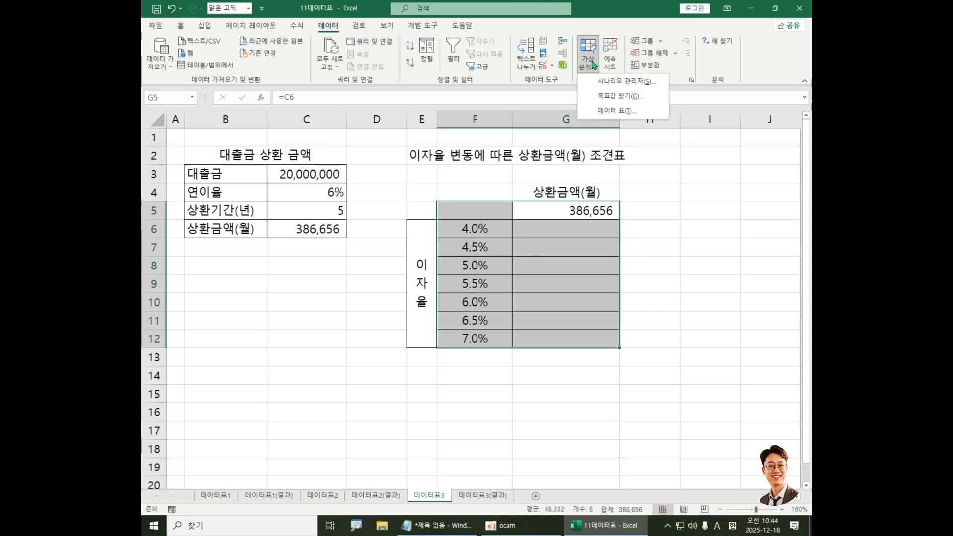
click(606, 111)
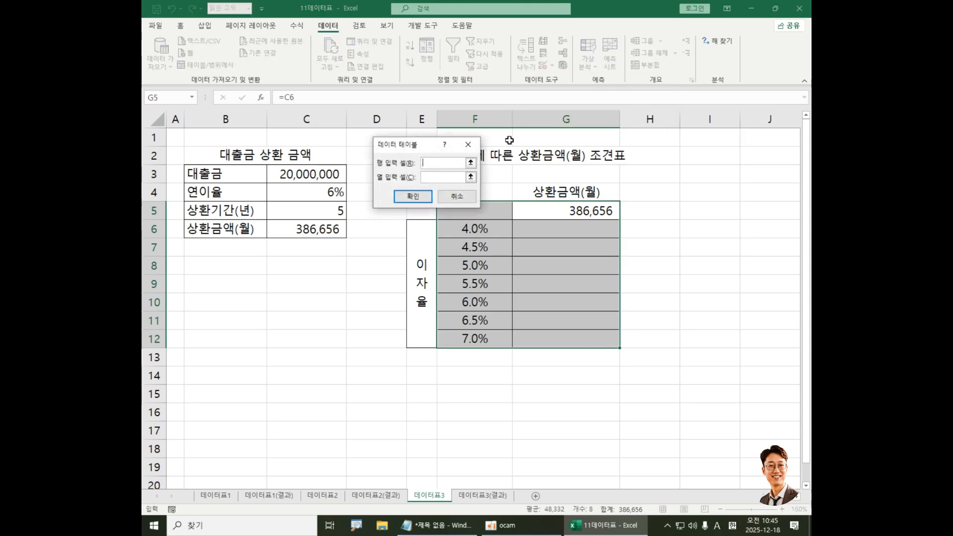
drag(427, 184, 637, 269)
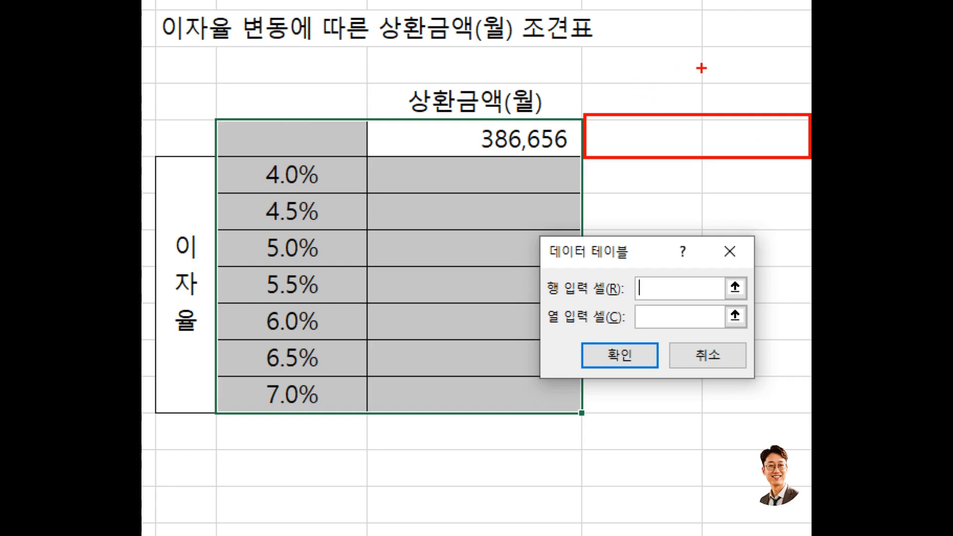
drag(702, 68, 676, 104)
drag(670, 70, 719, 96)
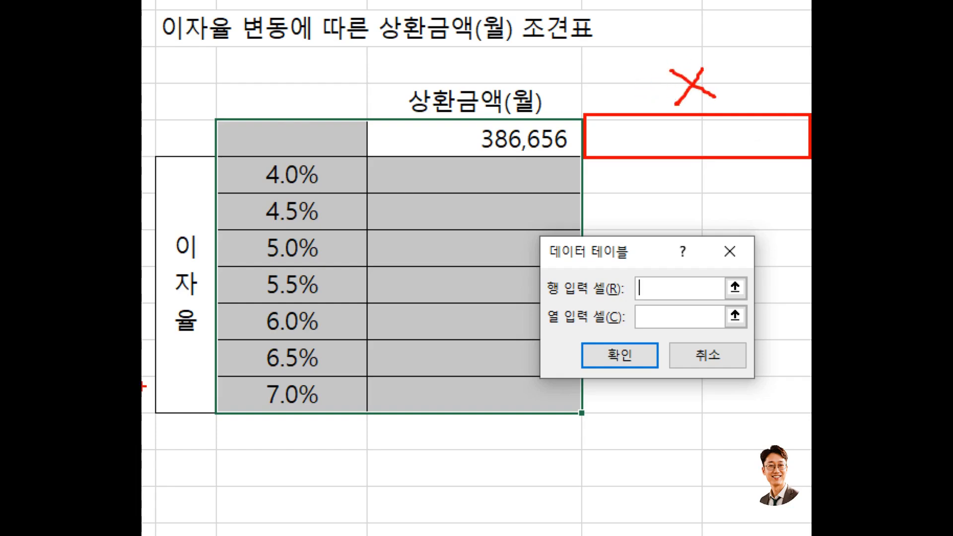
mouse_move(182, 212)
mouse_down()
mouse_move(178, 198)
mouse_move(197, 201)
mouse_move(191, 219)
mouse_up()
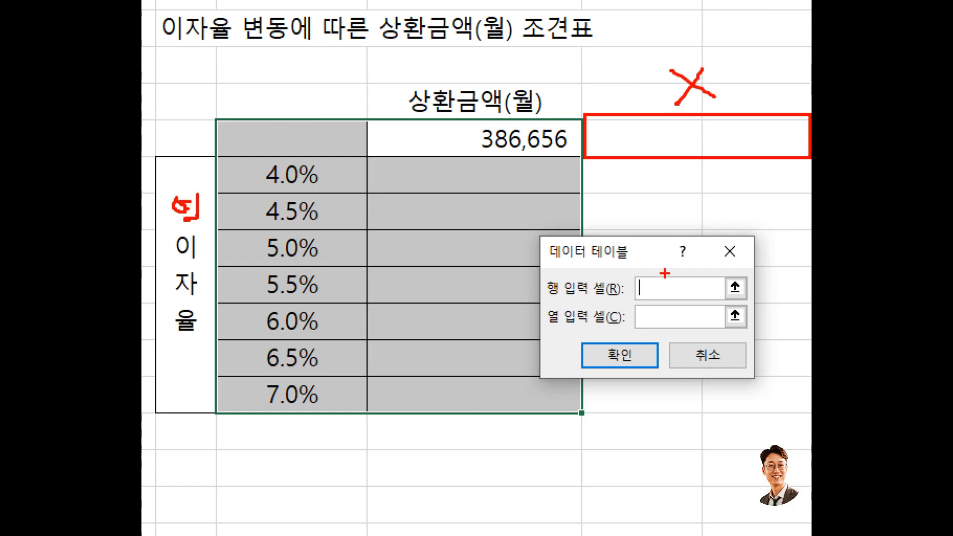
mouse_move(666, 271)
mouse_down()
mouse_move(644, 294)
mouse_move(662, 286)
mouse_move(641, 331)
mouse_up()
mouse_move(212, 312)
mouse_down()
mouse_move(174, 339)
mouse_move(205, 336)
mouse_up()
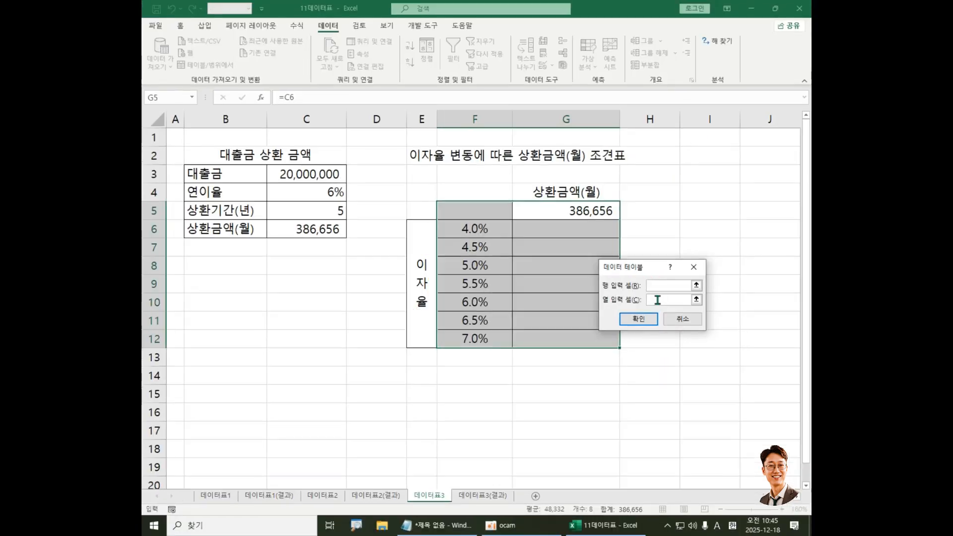
Generate the data table with 연이율 cell C4 as the column input cell, leaving the row input cell empty
click(318, 192)
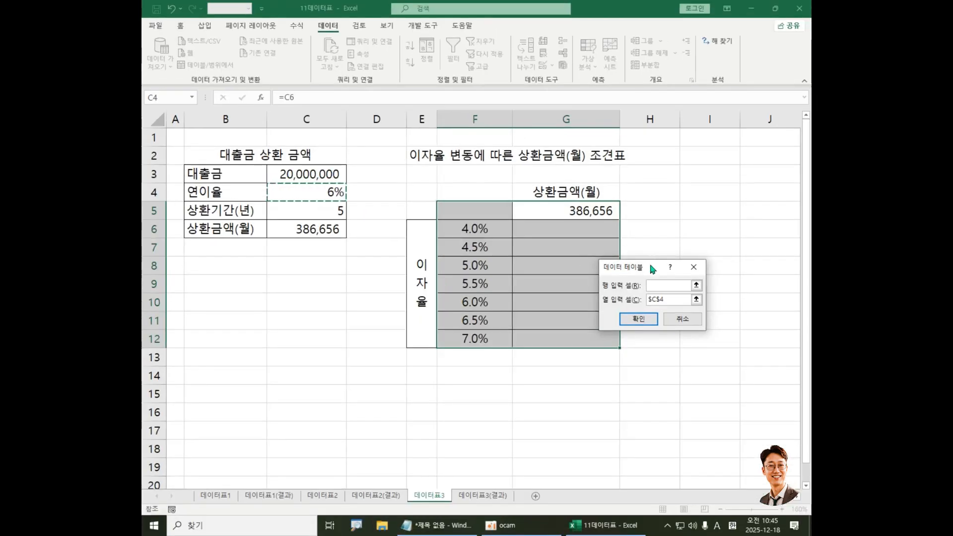
drag(653, 270, 408, 162)
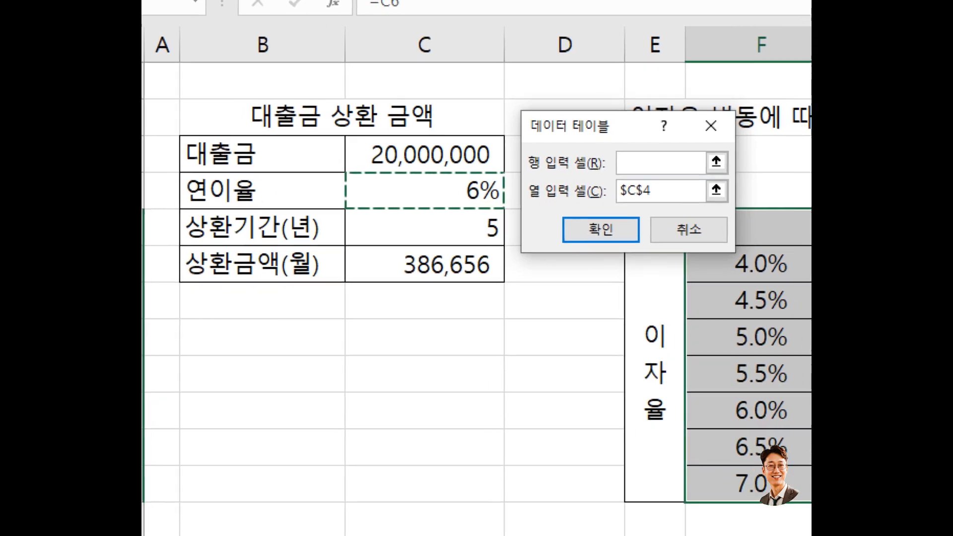
drag(635, 312, 683, 443)
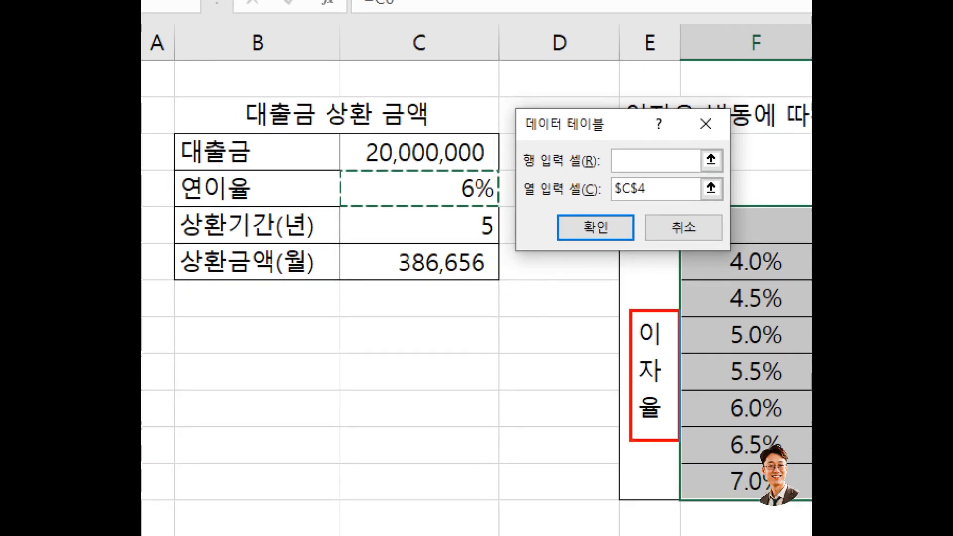
mouse_move(568, 340)
mouse_down()
mouse_move(580, 353)
mouse_move(569, 341)
mouse_move(602, 349)
mouse_move(598, 364)
mouse_move(615, 380)
mouse_move(626, 422)
mouse_up()
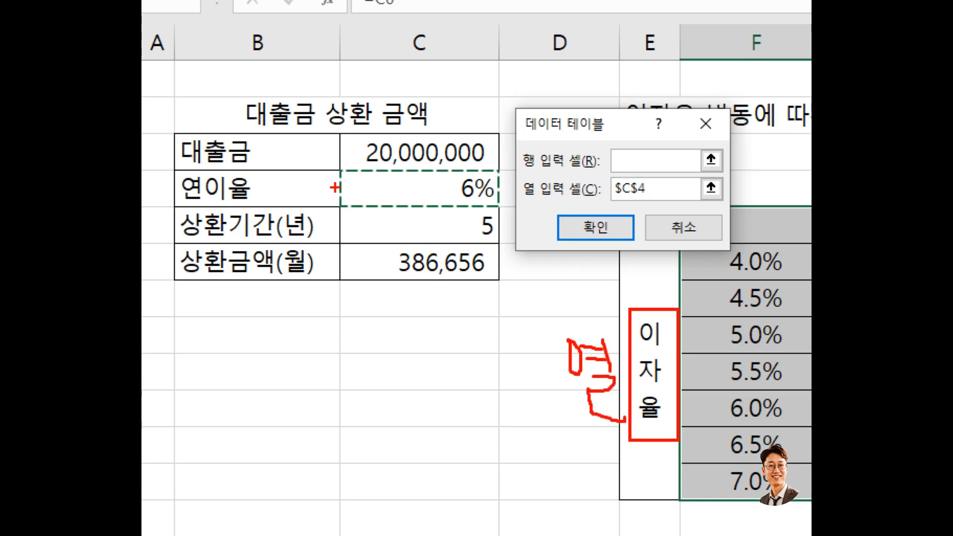
mouse_move(343, 166)
mouse_down()
mouse_move(501, 211)
mouse_move(589, 192)
mouse_move(586, 184)
mouse_move(594, 203)
mouse_up()
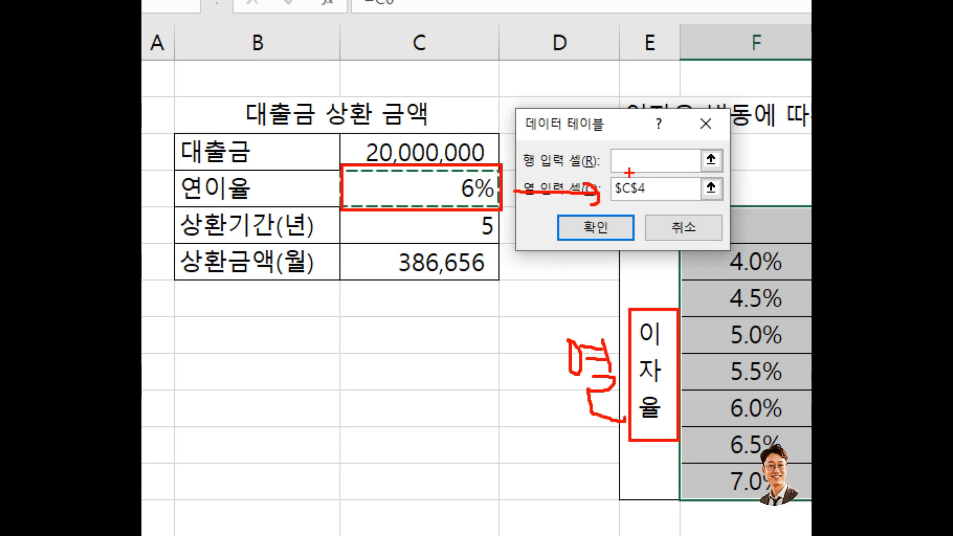
mouse_move(628, 255)
mouse_down()
mouse_move(548, 238)
mouse_move(619, 274)
mouse_up()
click(400, 212)
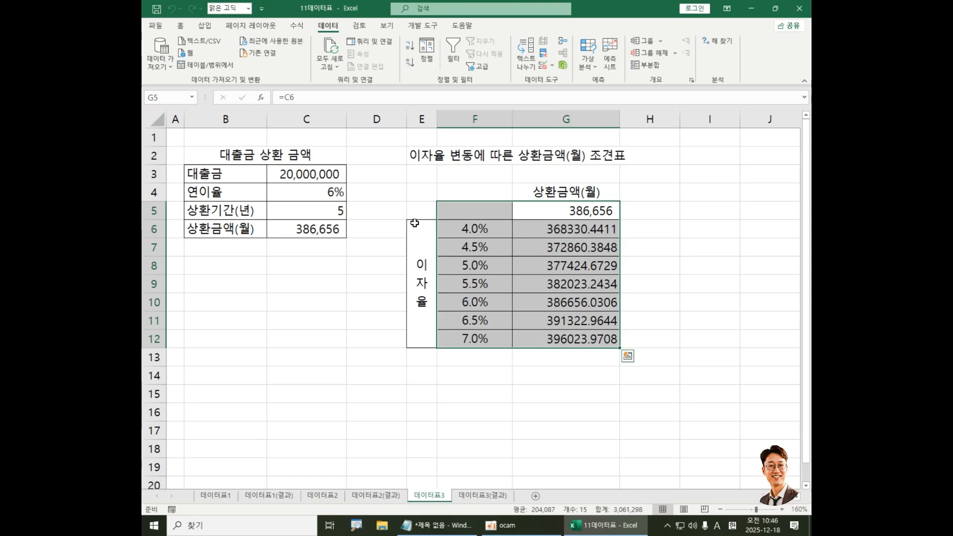
click(677, 268)
Clear the 상환금액(월) formula and data table results in G5:G12
click(584, 211)
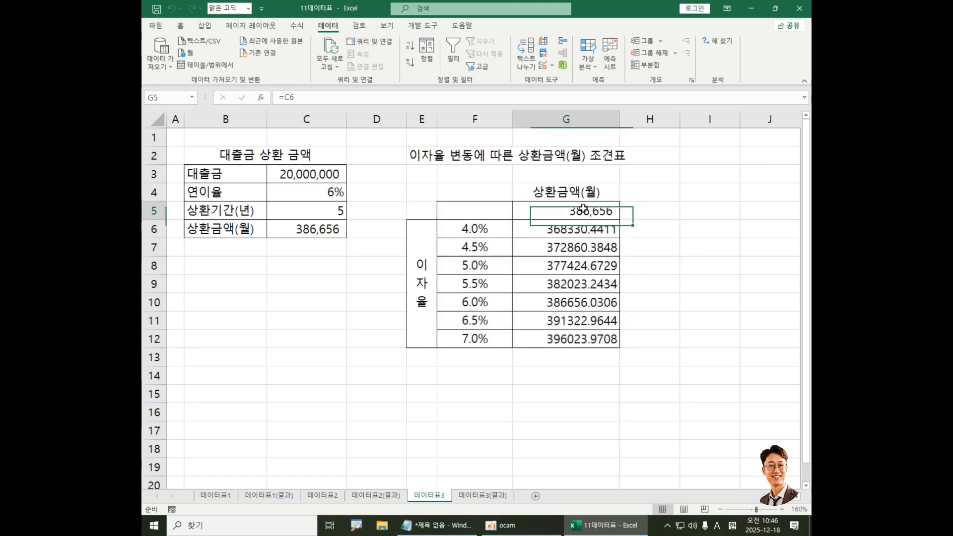
drag(583, 209, 575, 338)
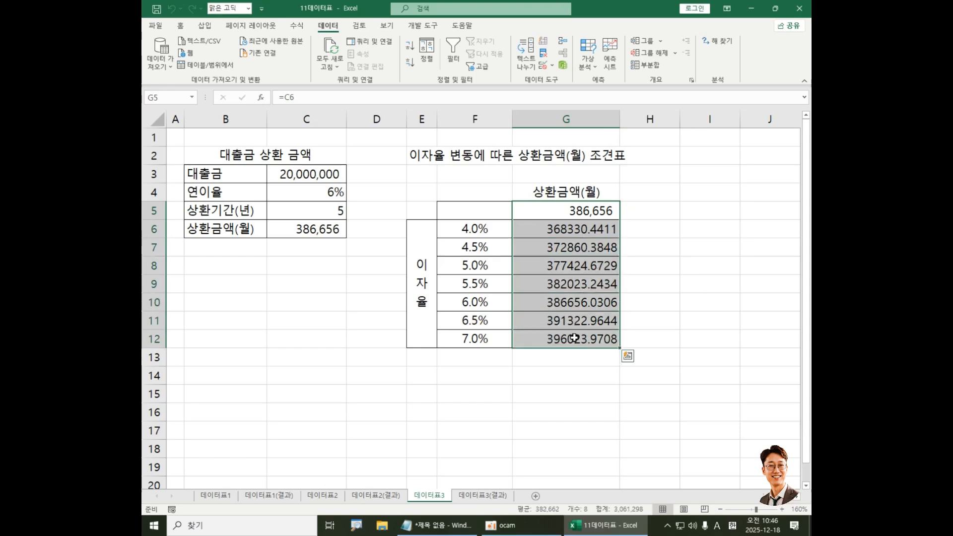
key(Delete)
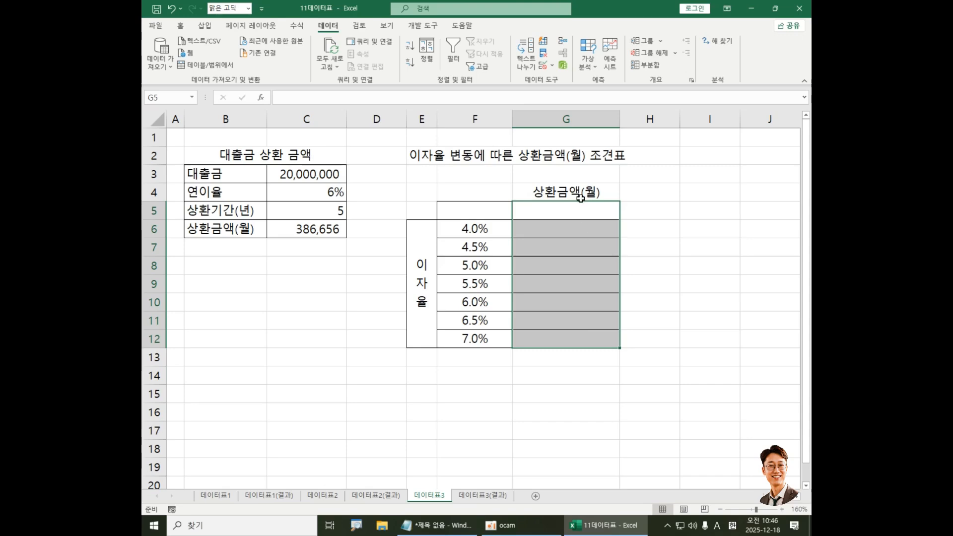
drag(580, 265, 585, 387)
click(586, 388)
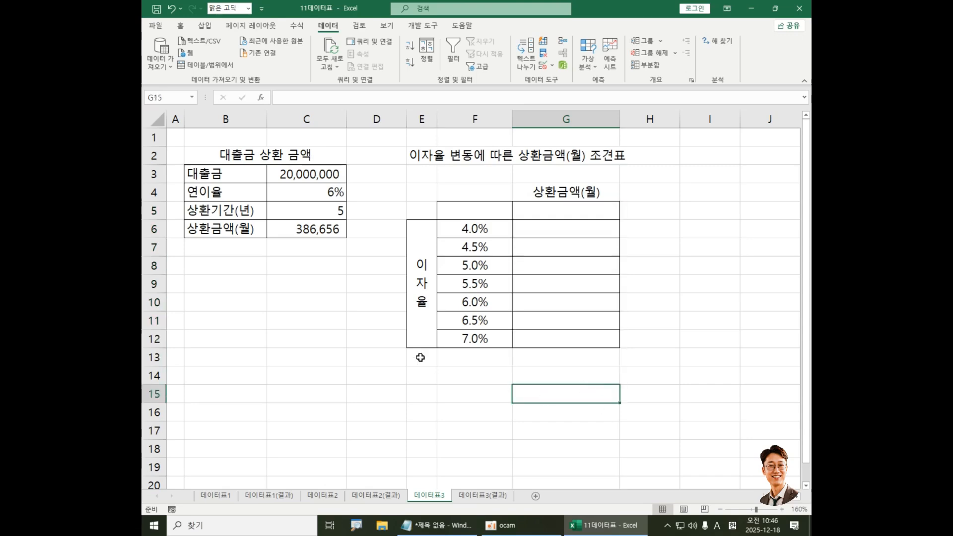
click(511, 525)
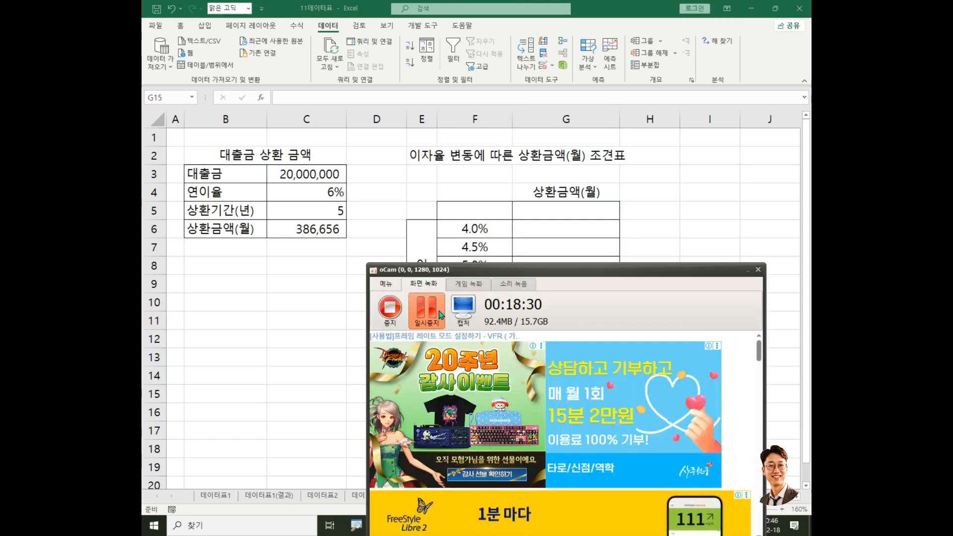
click(425, 310)
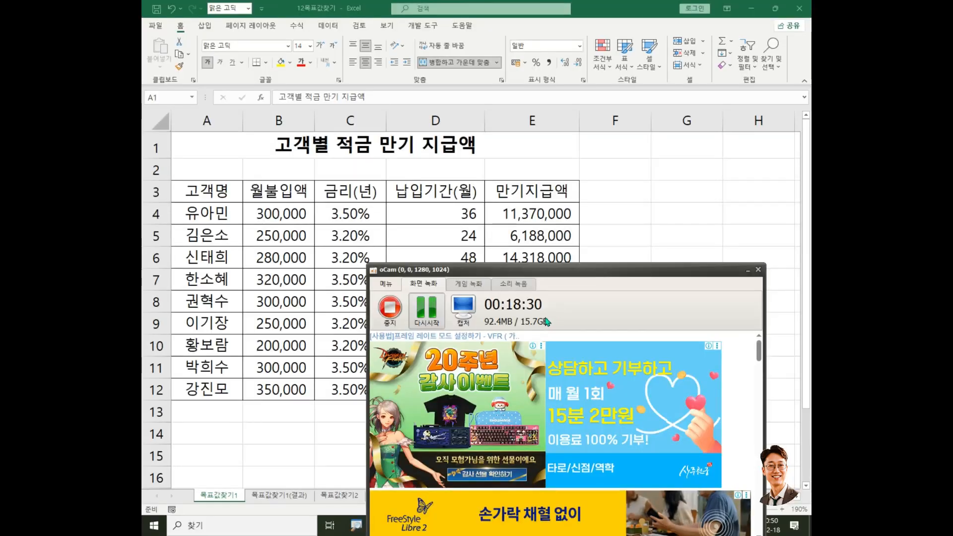
click(427, 311)
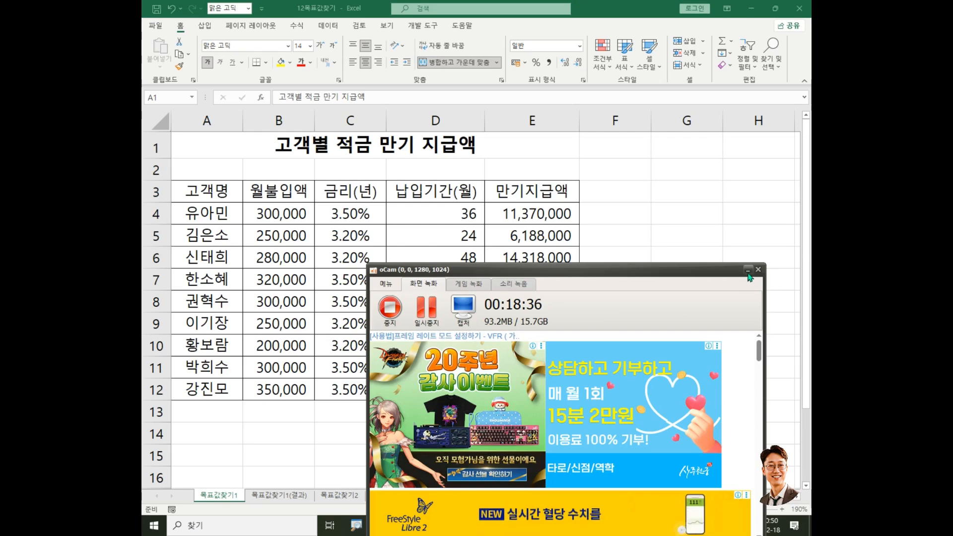
click(748, 270)
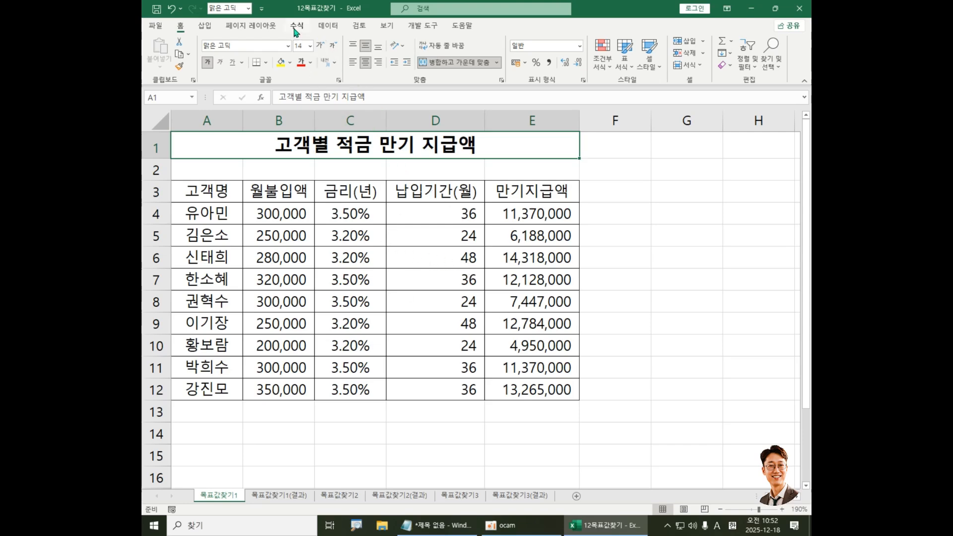
Open the what-if Goal Seek dialog on the 목표값찾기1 sheet and place it beside the 만기지급액 column
click(334, 29)
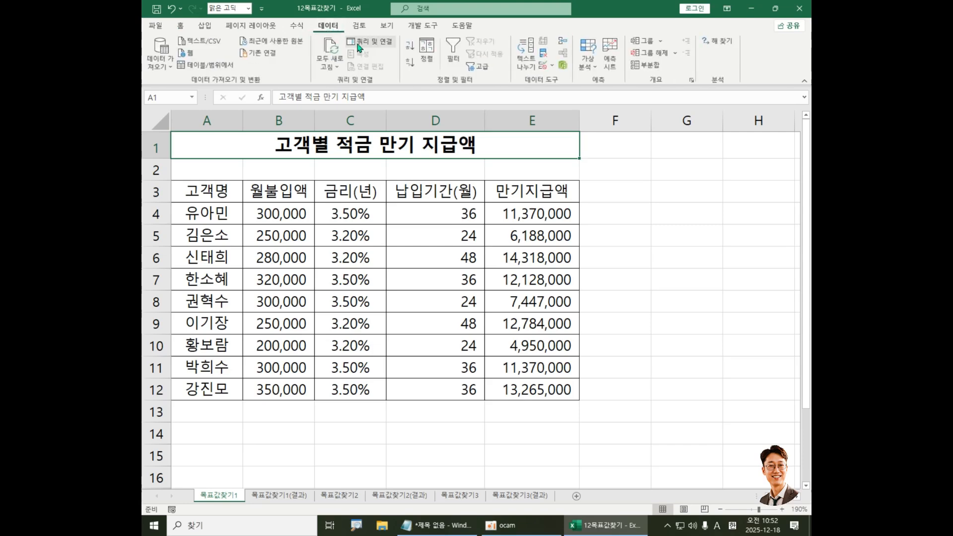
click(595, 62)
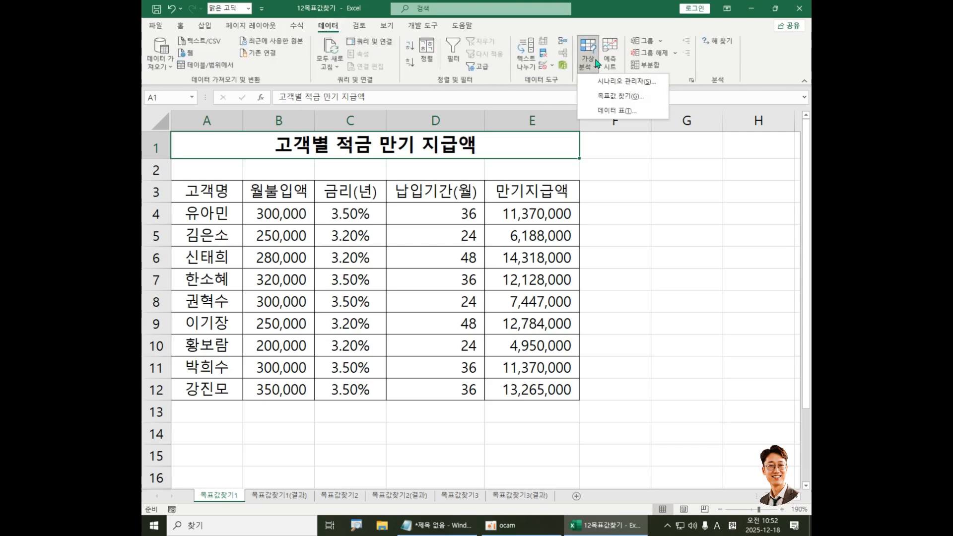
click(618, 97)
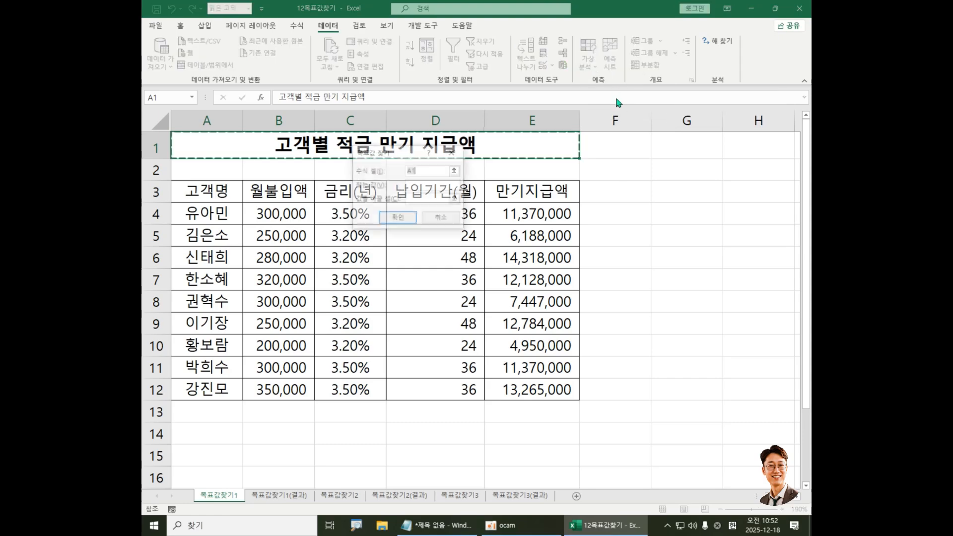
mouse_move(461, 203)
mouse_down()
mouse_move(606, 253)
mouse_move(610, 209)
mouse_move(573, 189)
mouse_move(596, 184)
mouse_move(576, 227)
mouse_move(585, 212)
mouse_move(591, 234)
mouse_up()
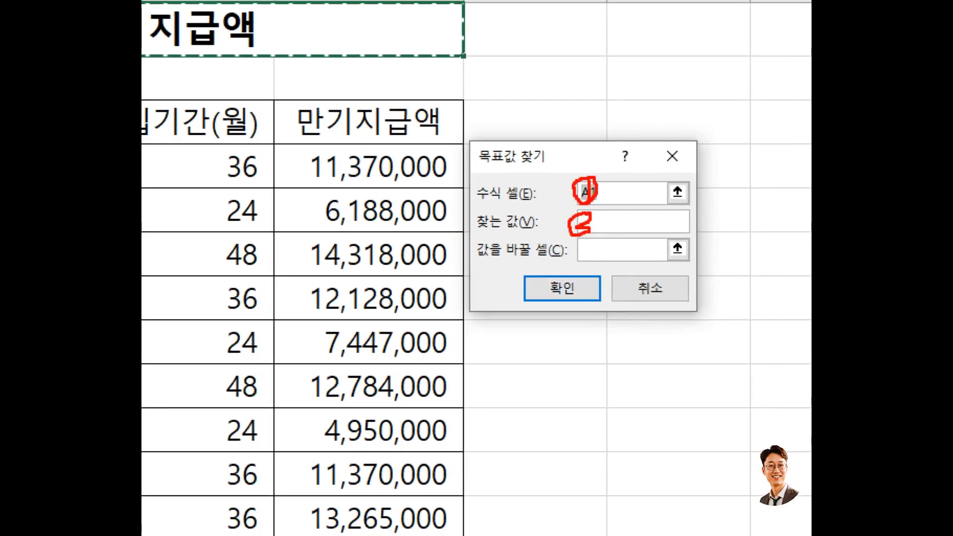
mouse_move(584, 242)
mouse_down()
mouse_move(596, 262)
mouse_move(582, 269)
mouse_move(603, 243)
mouse_move(601, 278)
mouse_up()
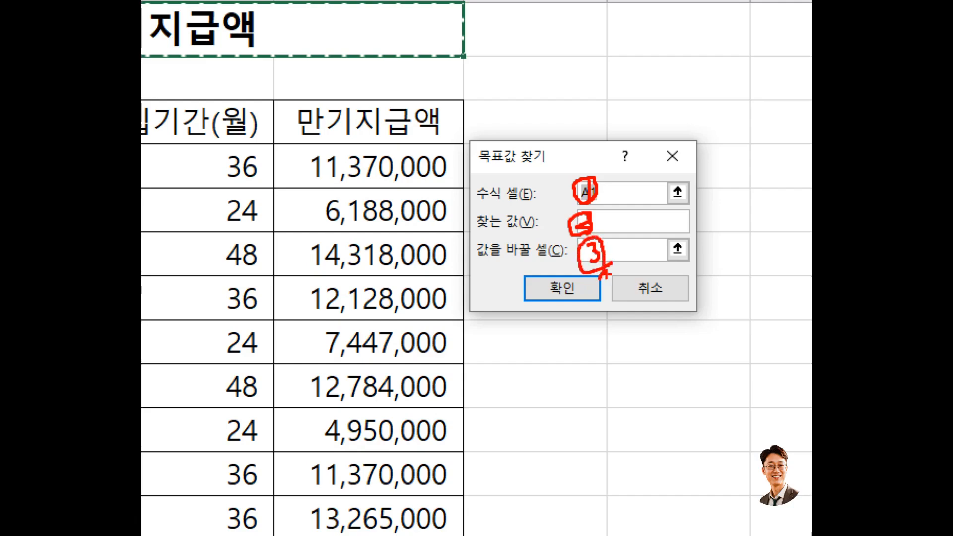
key(Escape)
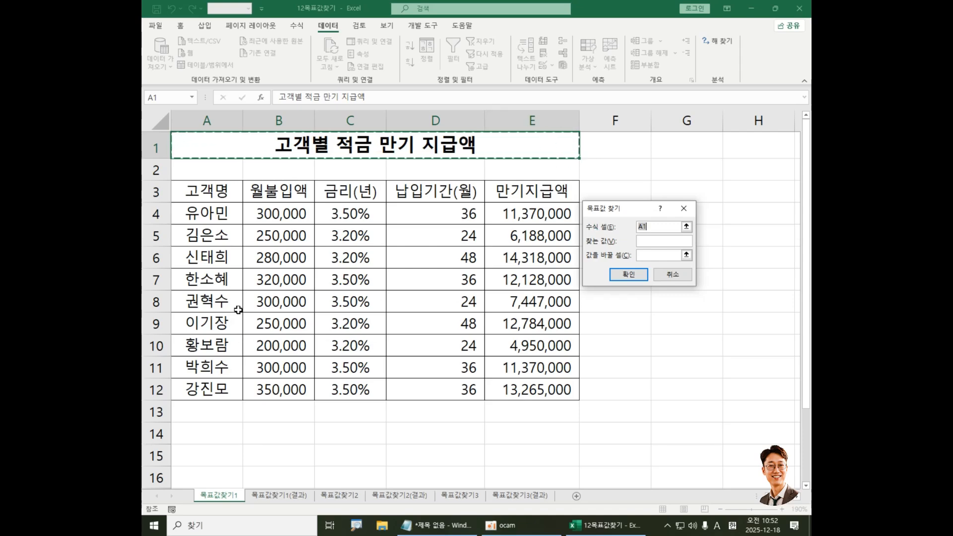
Set the Goal Seek formula cell to 만기지급액 cell E8 and the target value to 8000000
click(539, 309)
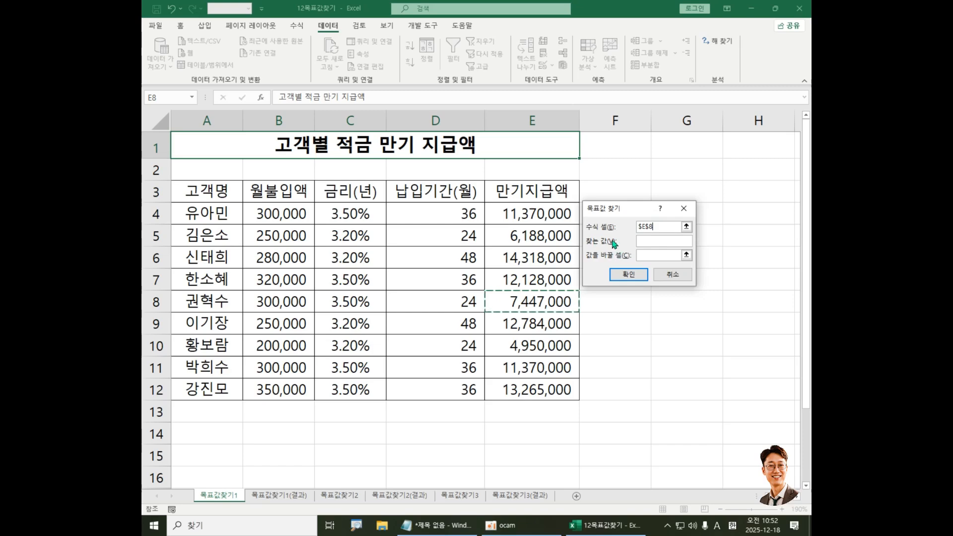
click(649, 240)
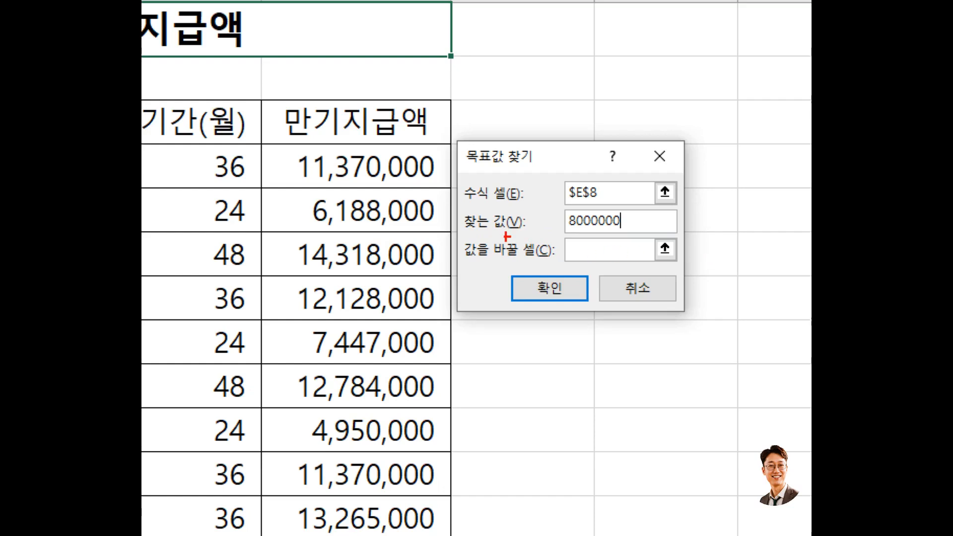
drag(551, 207, 643, 235)
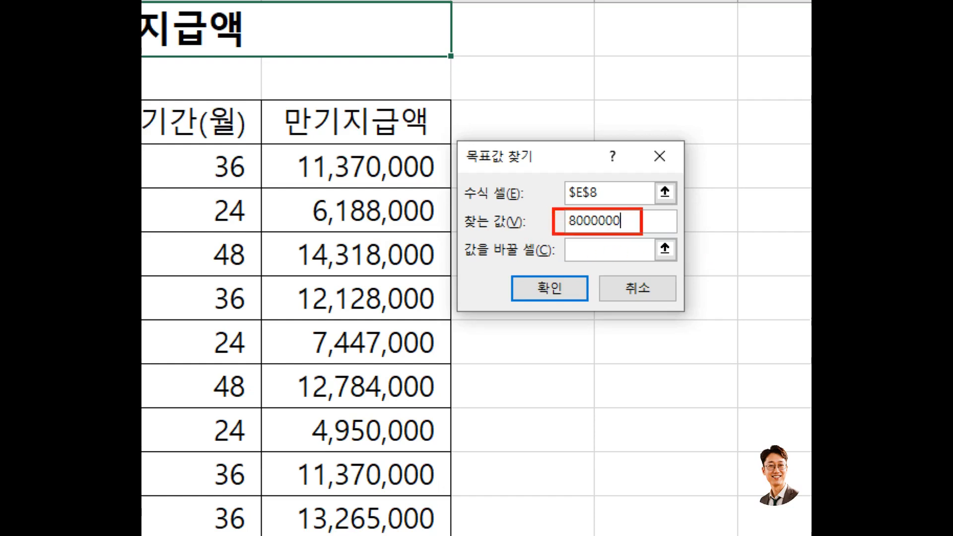
mouse_move(535, 182)
mouse_down()
mouse_move(533, 215)
mouse_move(518, 224)
mouse_move(540, 226)
mouse_move(539, 253)
mouse_move(519, 267)
mouse_up()
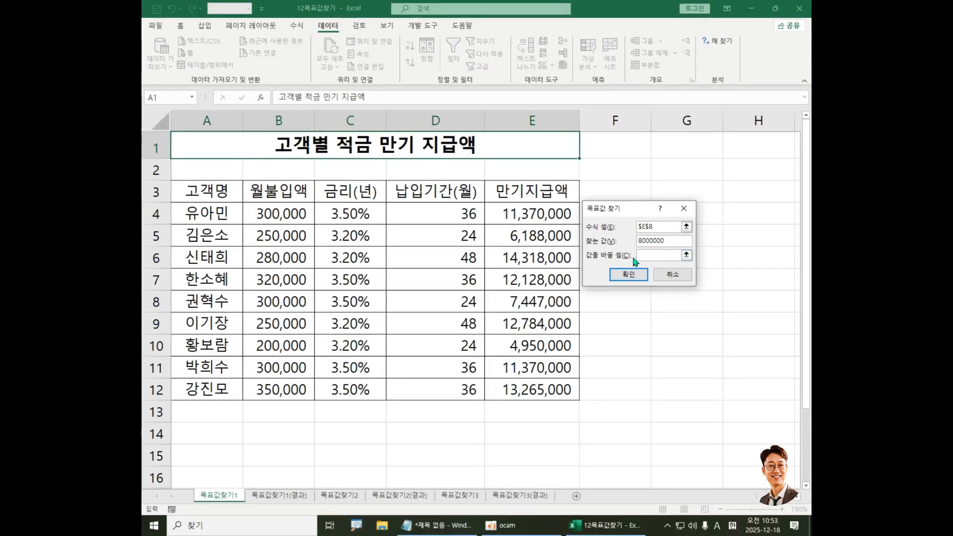
Use 납입기간(월) cell D8 as the changing cell, run Goal Seek and keep its solution
click(659, 254)
click(437, 306)
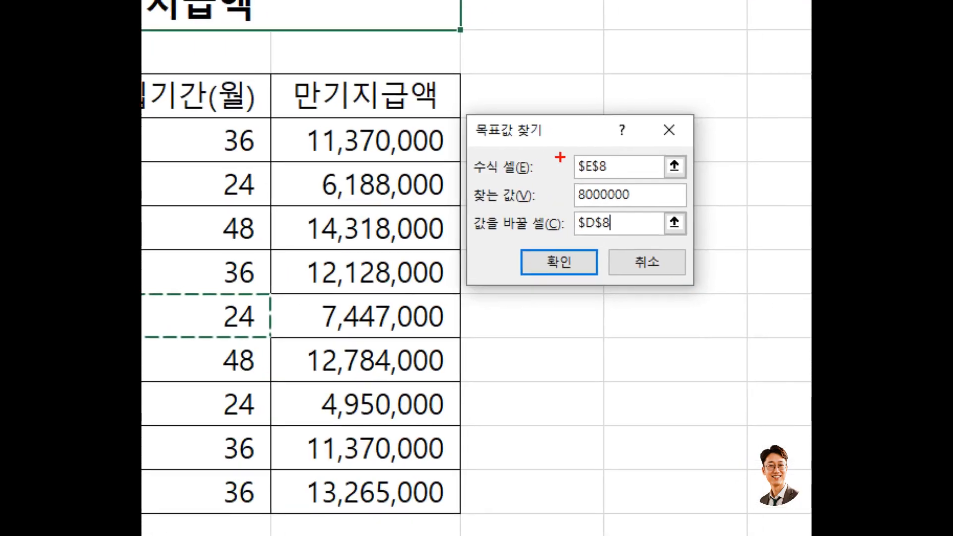
mouse_move(561, 158)
mouse_down()
mouse_move(557, 192)
mouse_move(574, 200)
mouse_move(558, 237)
mouse_up()
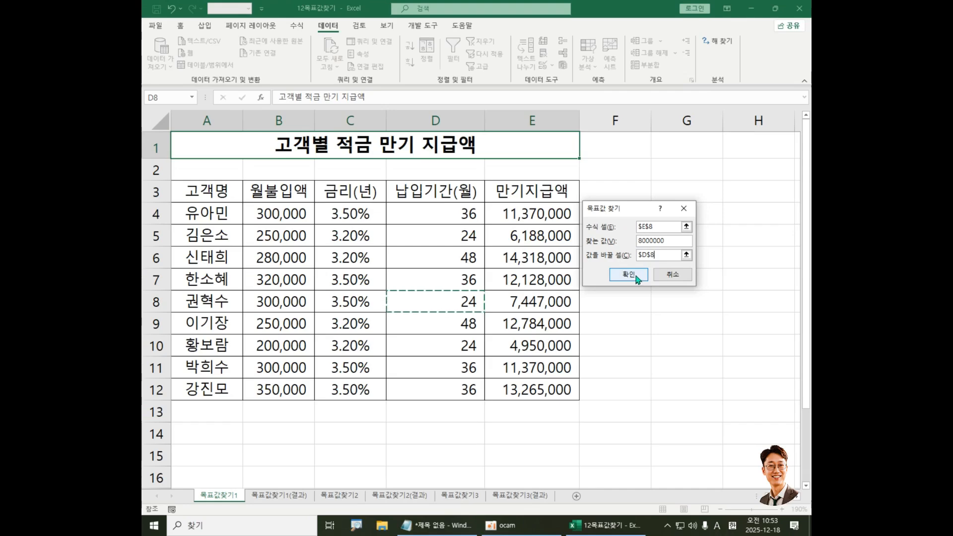
click(628, 274)
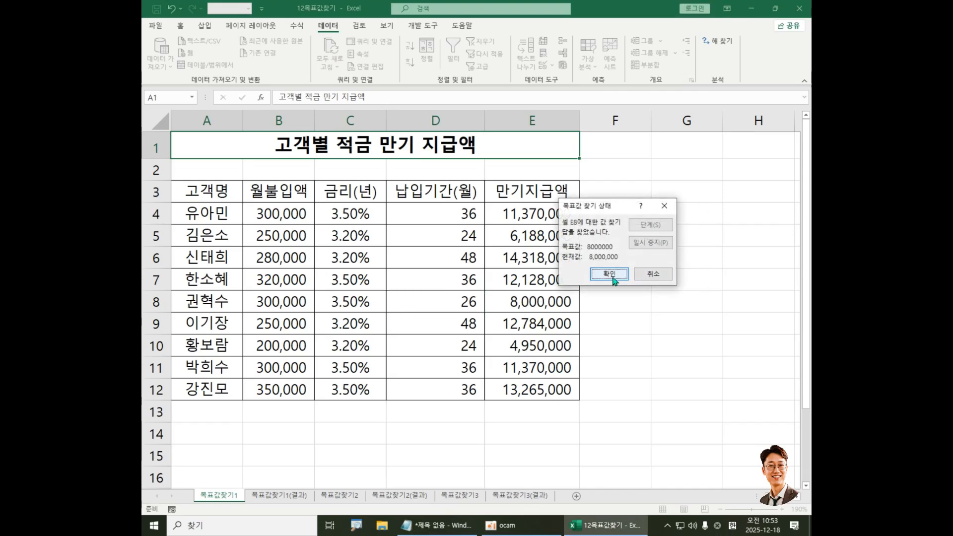
click(611, 274)
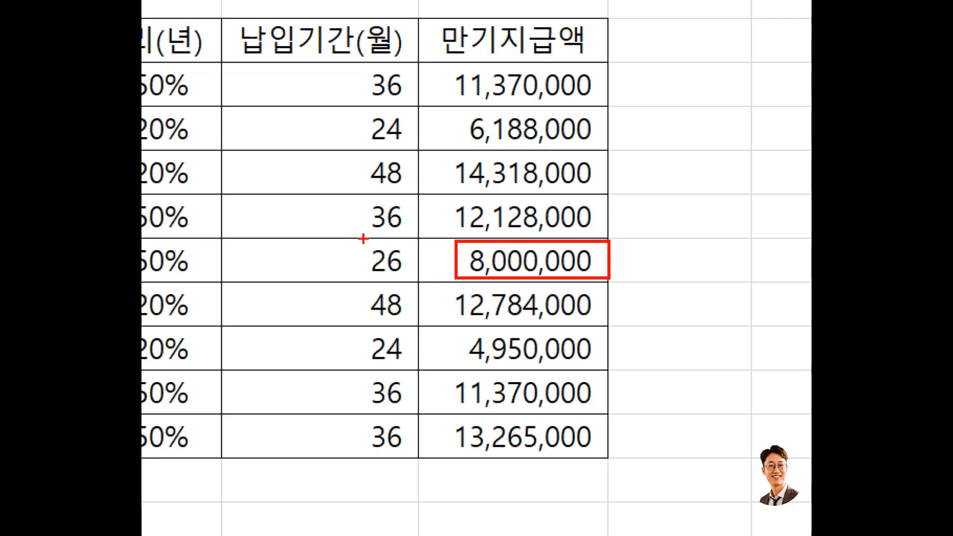
mouse_move(363, 242)
mouse_down()
mouse_move(380, 283)
mouse_move(419, 283)
mouse_up()
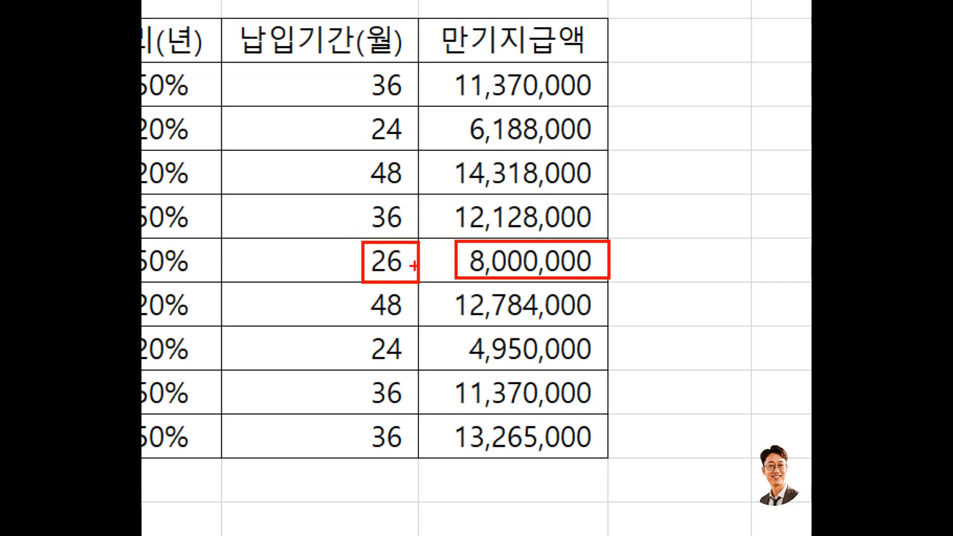
key(Escape)
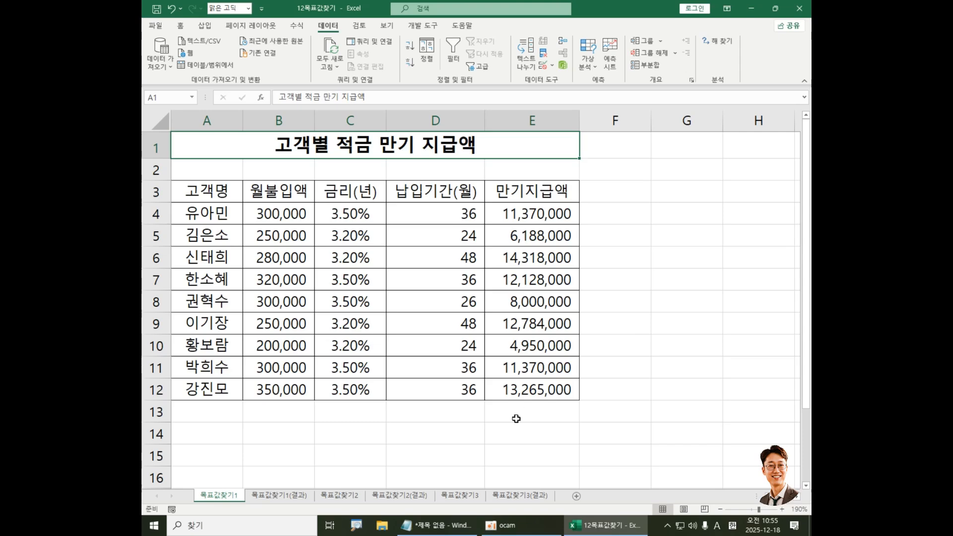
Examine the 지점별 가전제품 판매 현황 table on the 목표값찾기2 sheet at 190% zoom, and open the 목표값찾기3 sheet
click(348, 498)
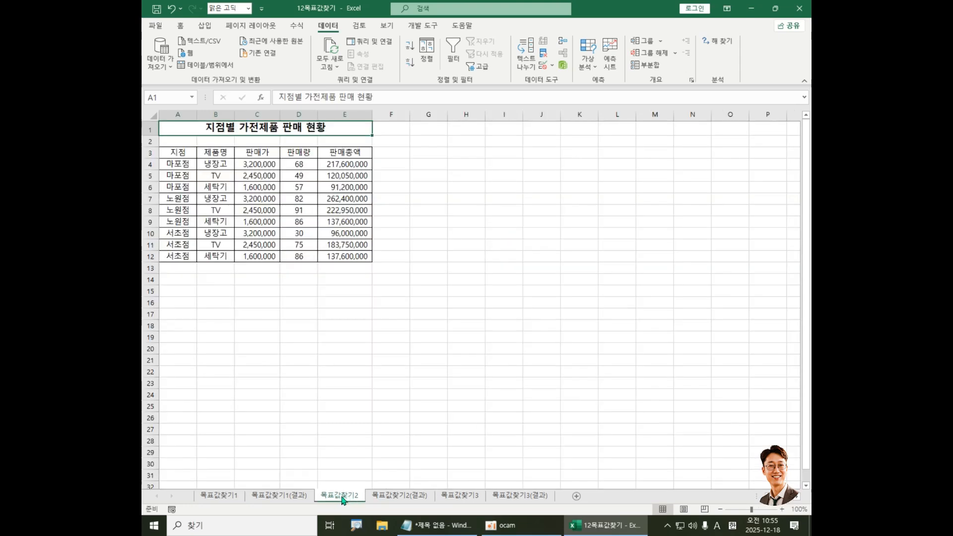
click(261, 176)
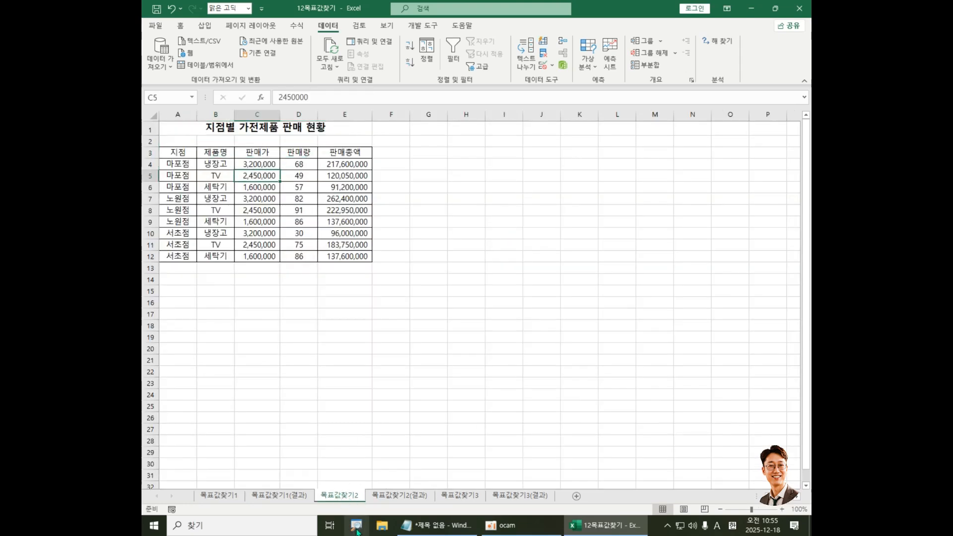
click(782, 510)
click(782, 509)
click(782, 509)
click(782, 509)
click(782, 509)
click(782, 509)
click(782, 509)
click(782, 509)
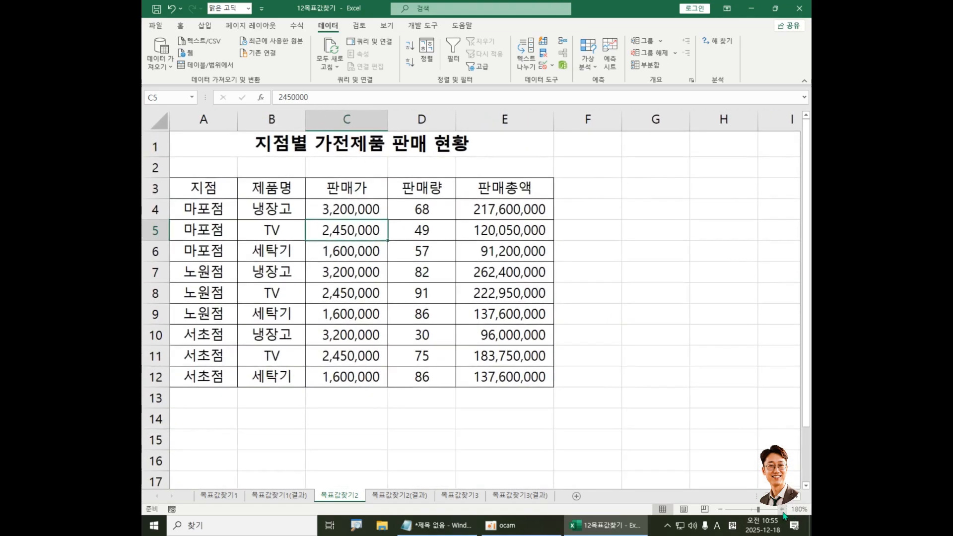
click(782, 509)
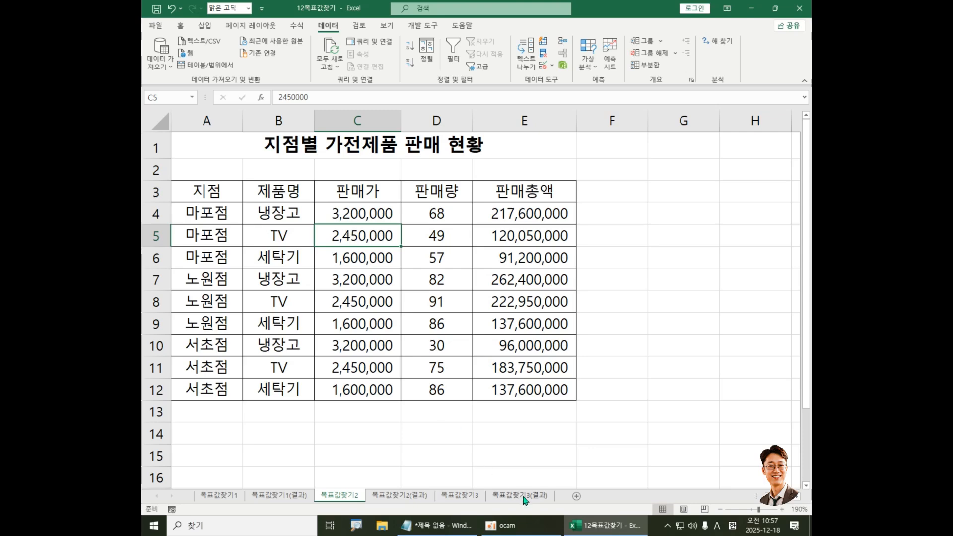
click(459, 496)
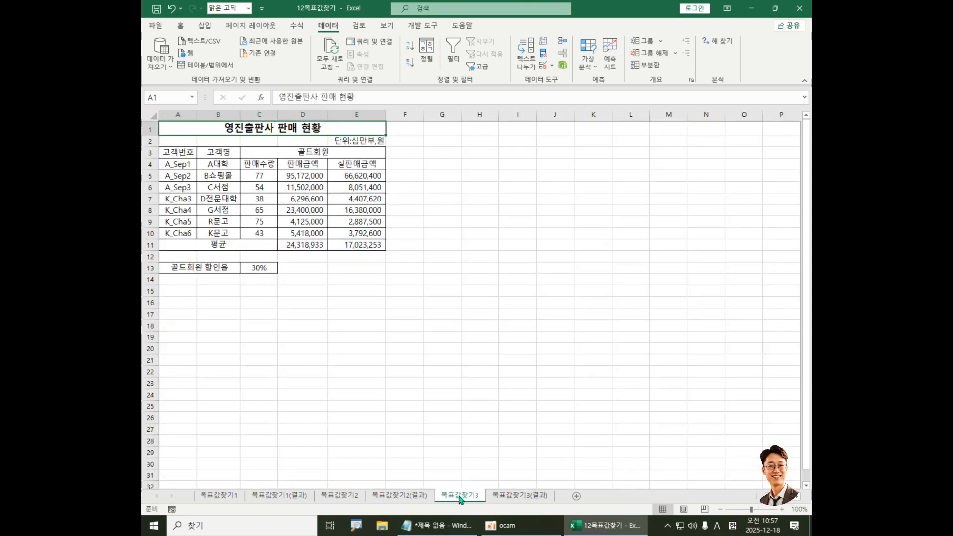
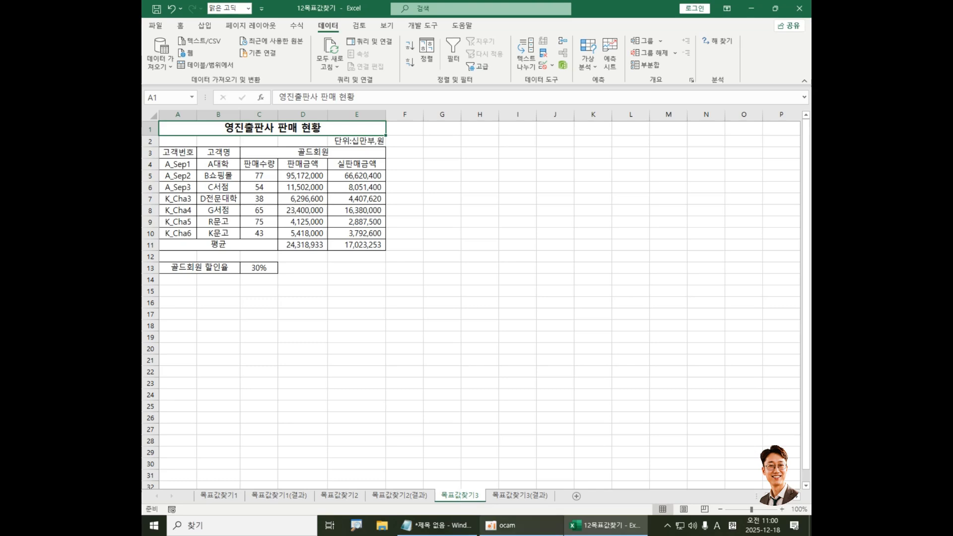
click(502, 525)
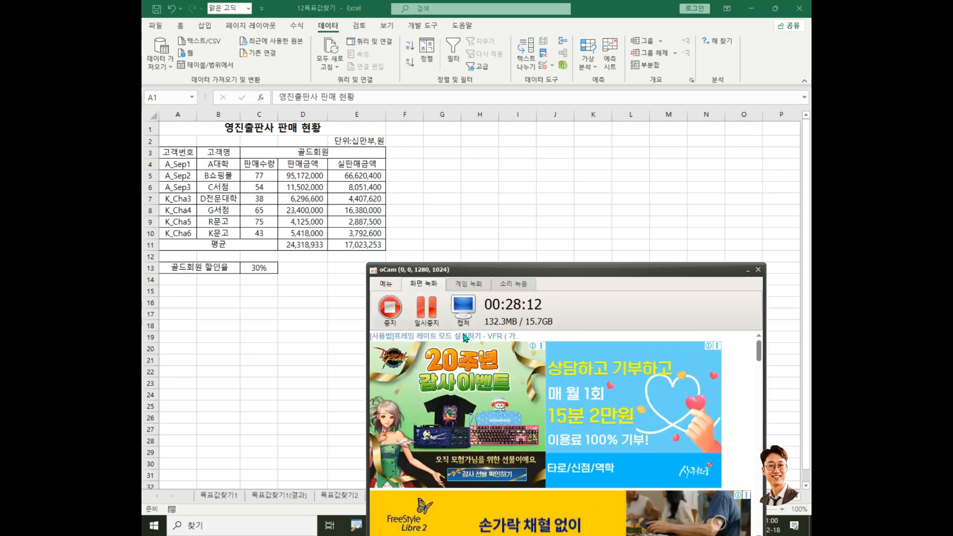
click(430, 313)
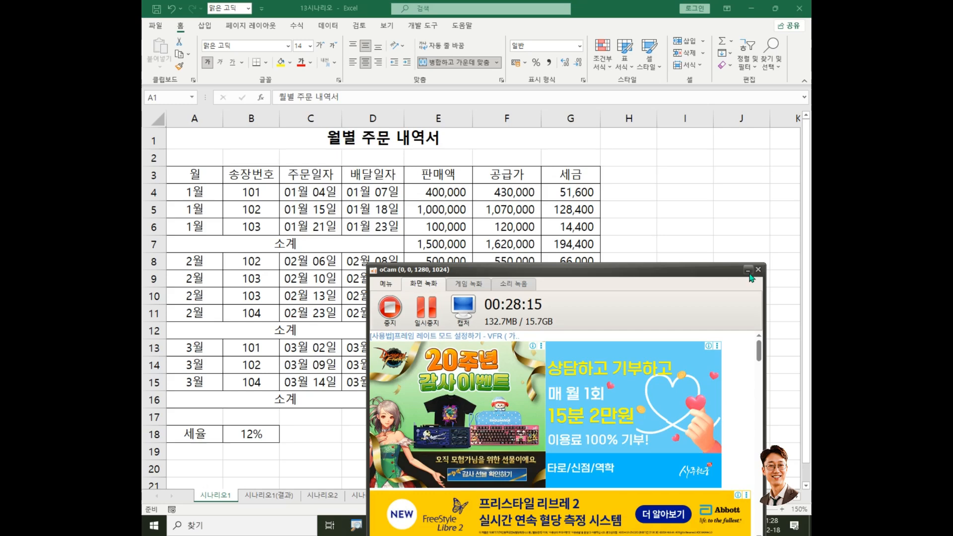
click(748, 271)
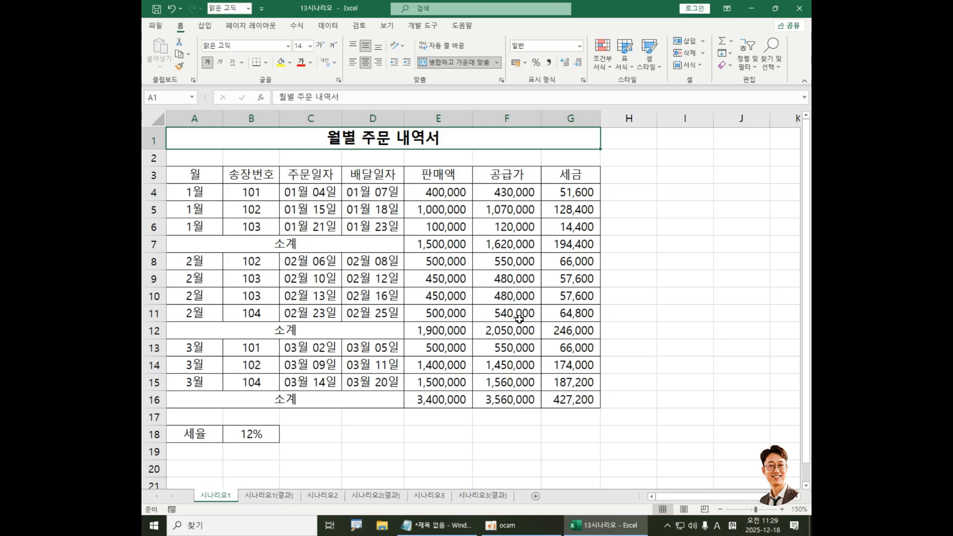
Examine the what-if analysis commands available in the 13시나리오 workbook without running any of them
click(327, 26)
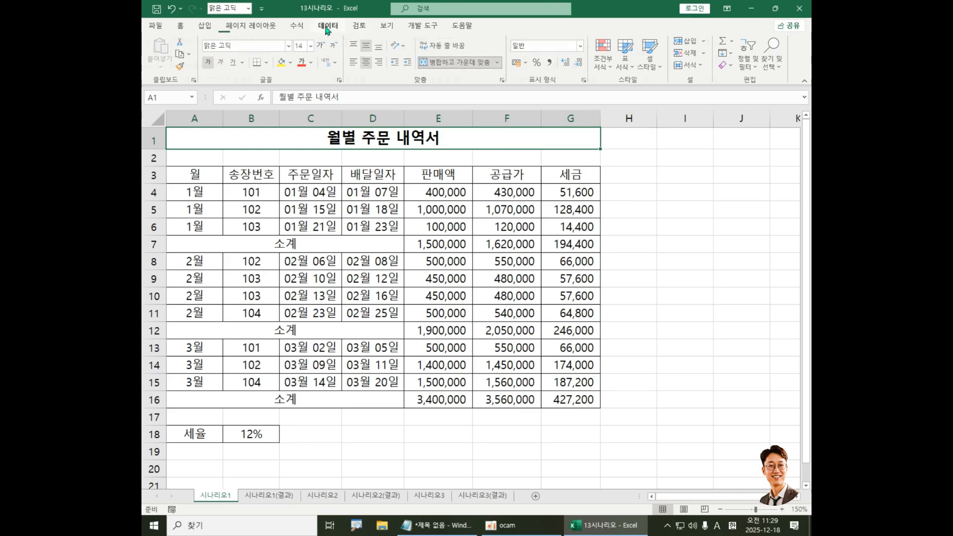
click(592, 68)
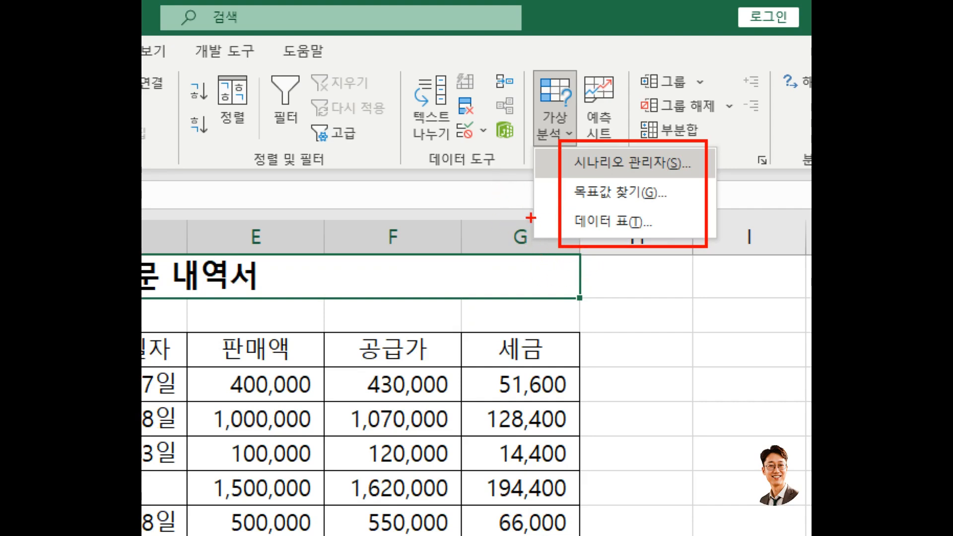
mouse_move(396, 283)
mouse_down()
mouse_move(437, 257)
mouse_move(437, 268)
mouse_up()
mouse_move(417, 303)
mouse_down()
mouse_move(458, 292)
mouse_move(454, 313)
mouse_up()
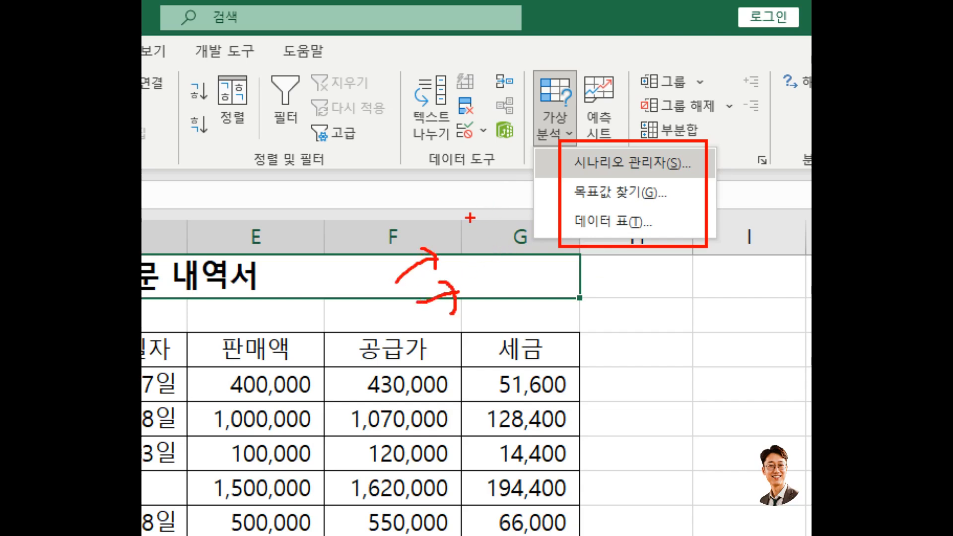
mouse_move(471, 220)
mouse_down()
mouse_move(536, 317)
mouse_move(457, 232)
mouse_up()
mouse_move(536, 246)
mouse_down()
mouse_move(601, 234)
mouse_move(587, 256)
mouse_move(603, 281)
mouse_move(587, 300)
mouse_up()
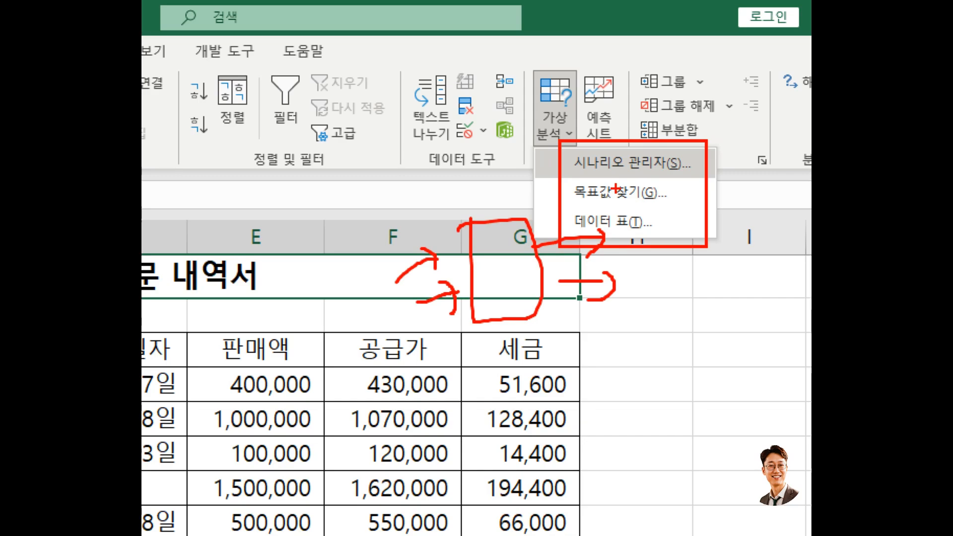
key(Escape)
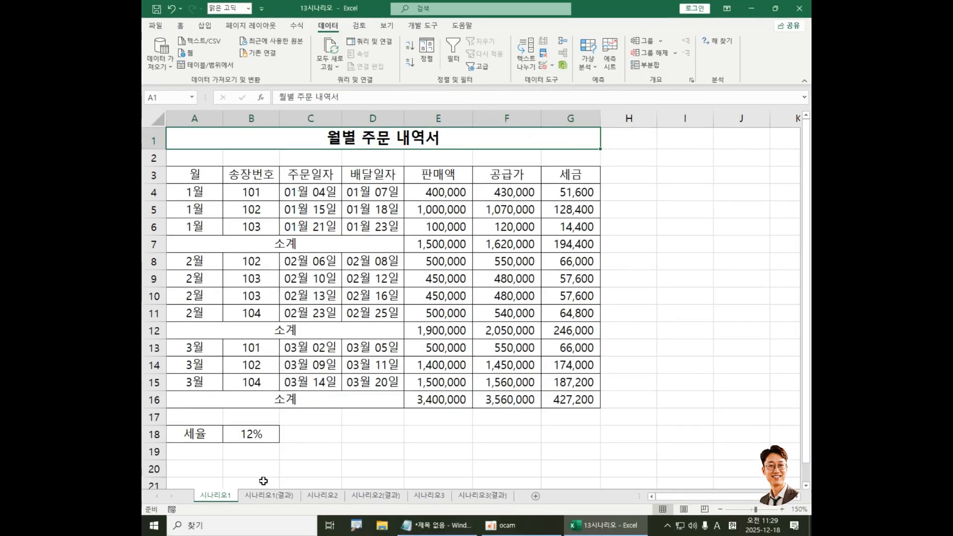
Switch to Notepad and add a block of blank lines below the existing notes, with the cursor at its start
click(452, 531)
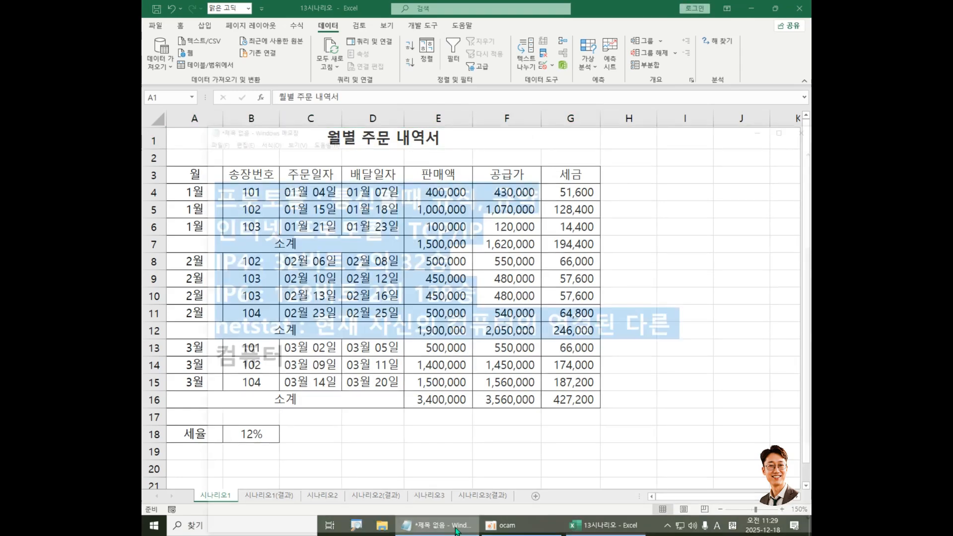
click(695, 359)
key(Return)
key(Return)
key(Return)
key(Return)
key(Return)
key(Return)
key(Return)
key(Return)
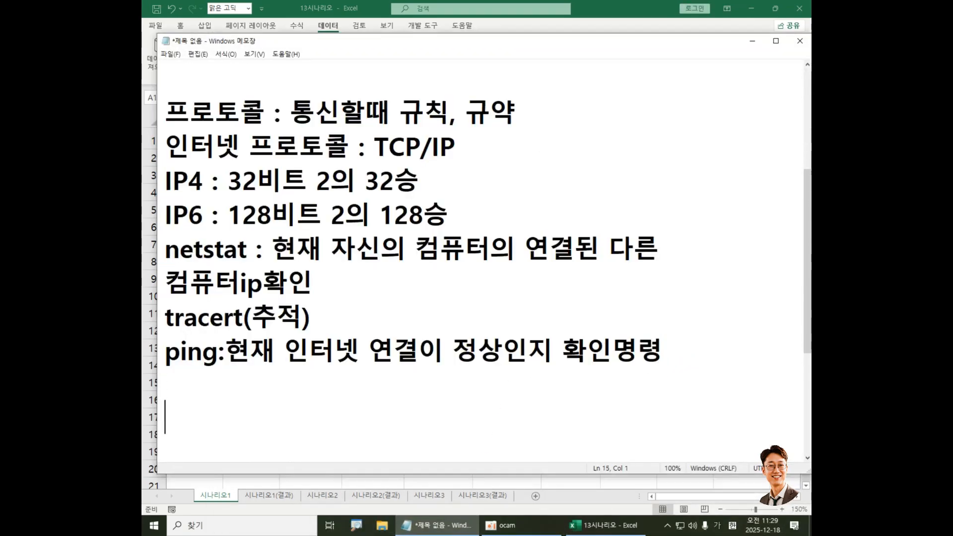
key(Return)
key(Return)
key(Return)
key(Up)
key(Up)
key(Up)
key(Up)
key(Up)
key(Up)
key(Up)
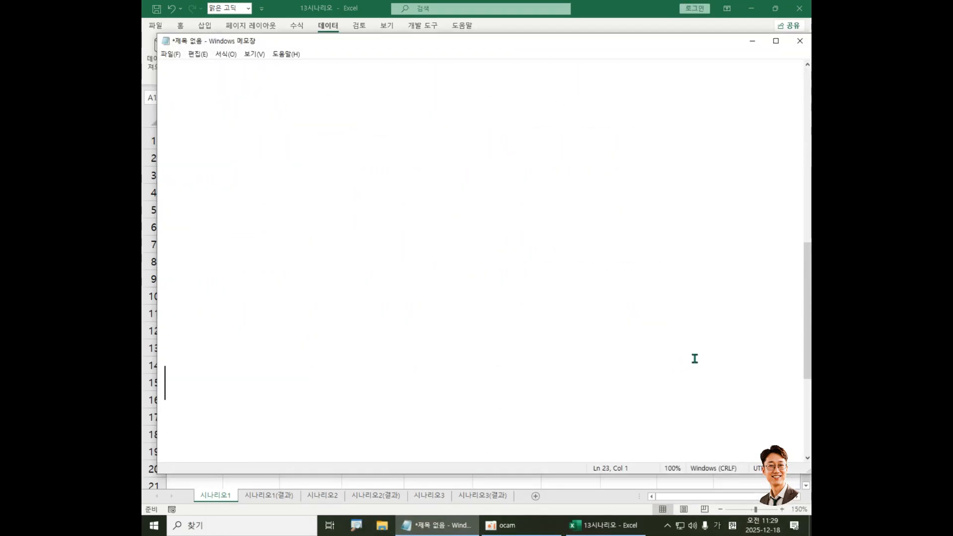
key(Up)
key(Up)
Write a note headed 시나리오 with two numbered lines, "1. 이름정의" and "2. 시나리오 실행"
text(시나리오)
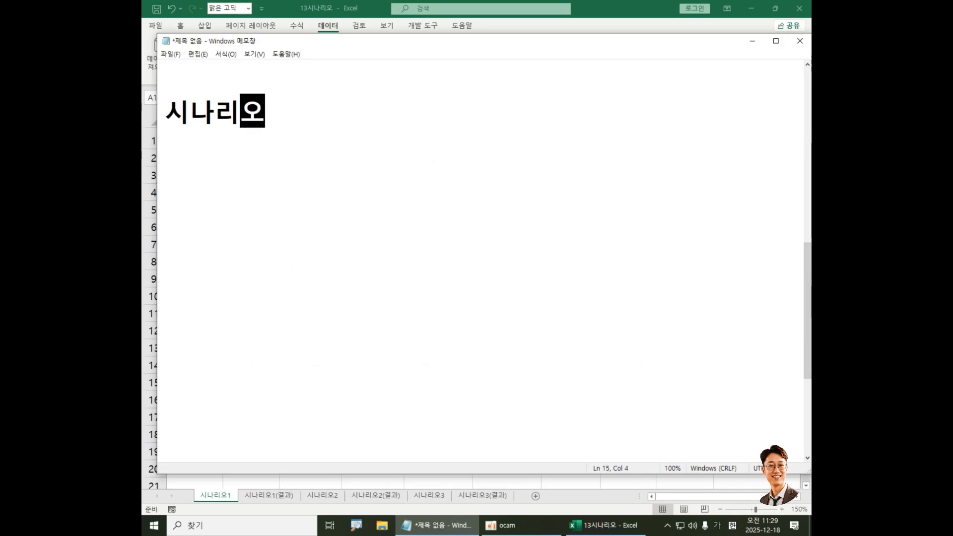
key(Return)
text(1. )
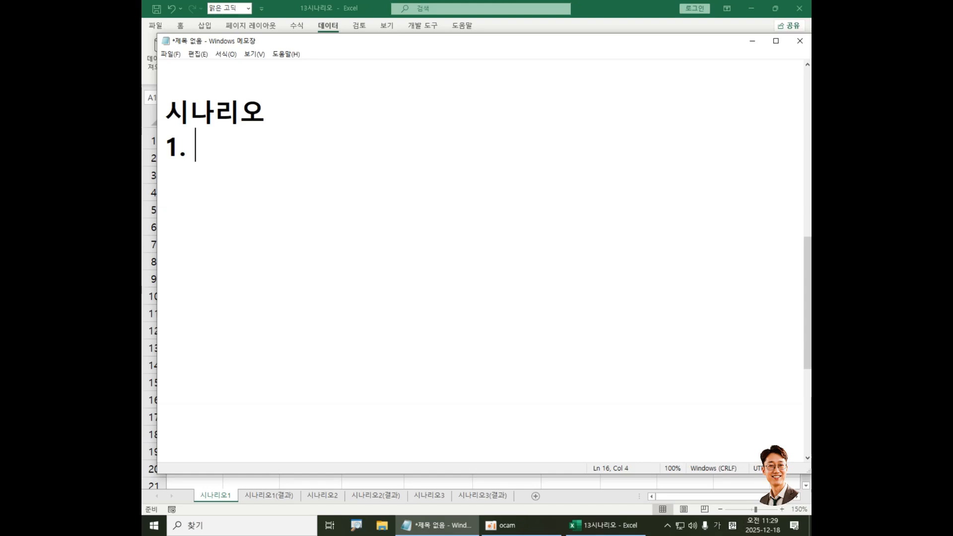
text(이름저정의)
key(Return)
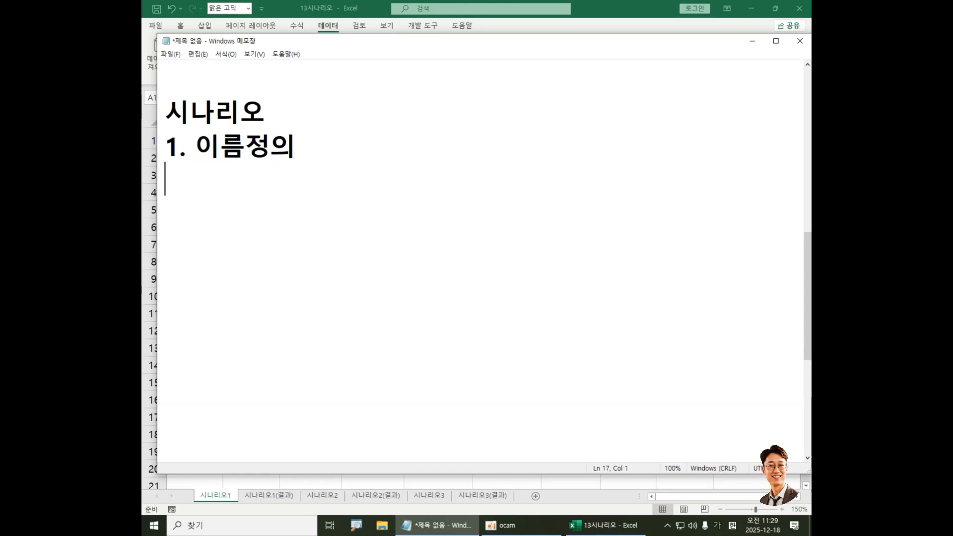
text(2. 시나리오)
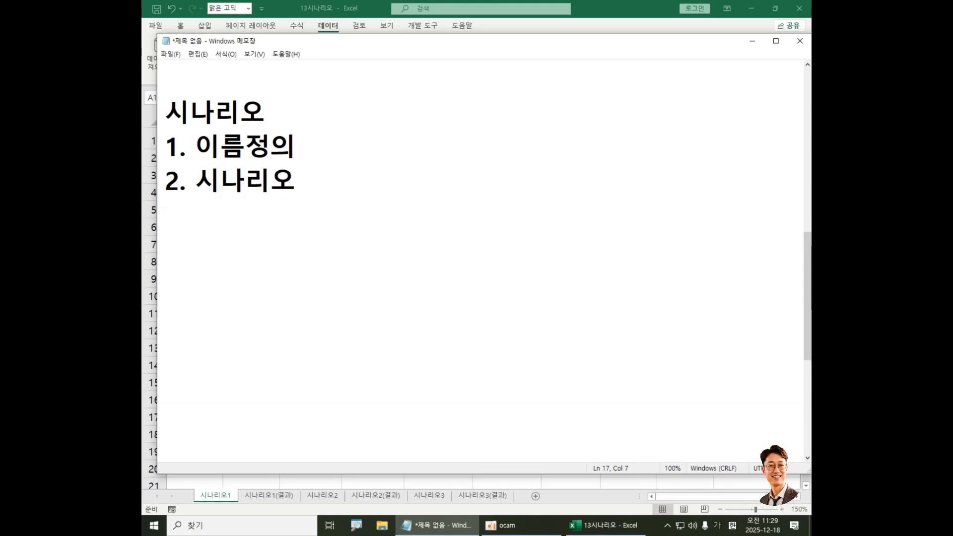
click(292, 116)
click(323, 180)
text(실행)
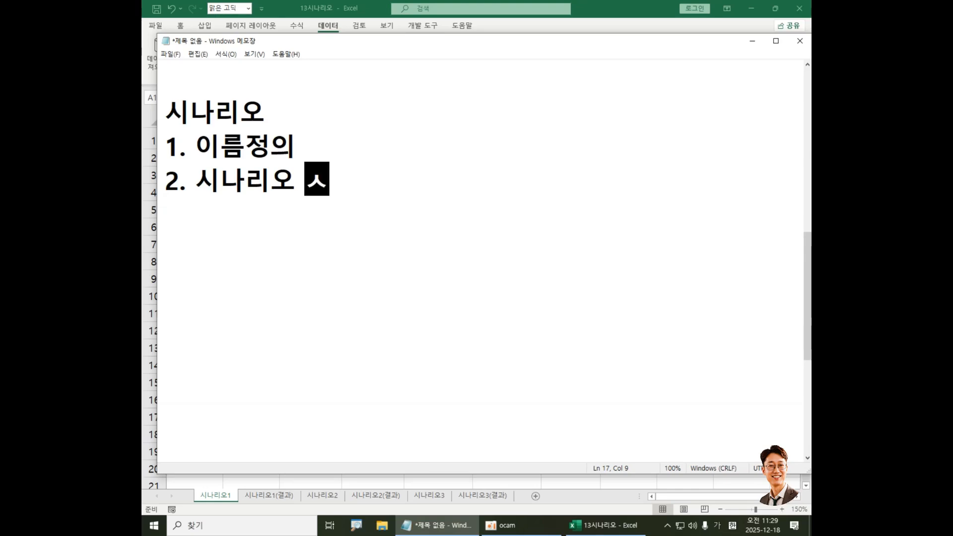
drag(380, 178, 150, 119)
click(397, 189)
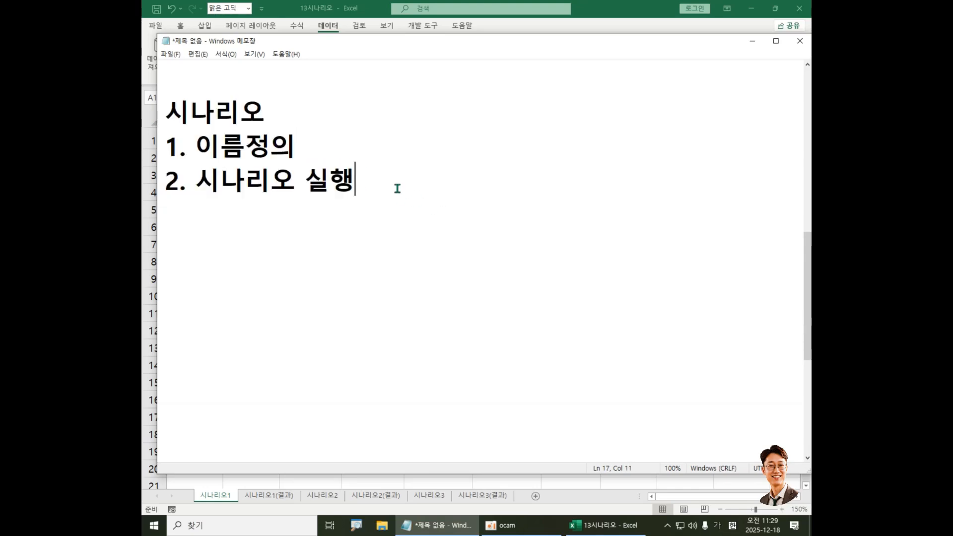
After a blank line, add a note headed 부분합 with the numbered lines "1. 정렬" and "2. 부분합"
key(Return)
key(Return)
text(부분합)
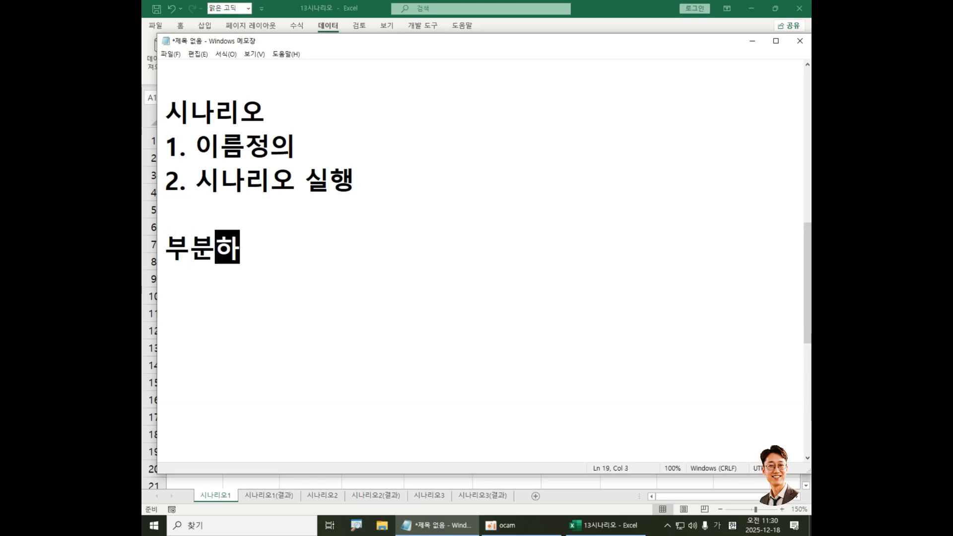
key(Return)
text(1. 정렬)
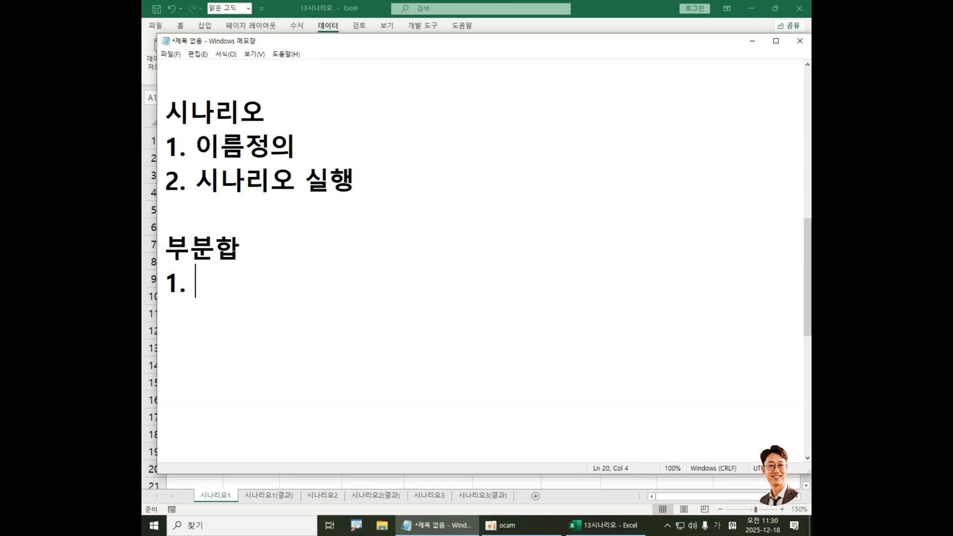
key(Return)
text(2)
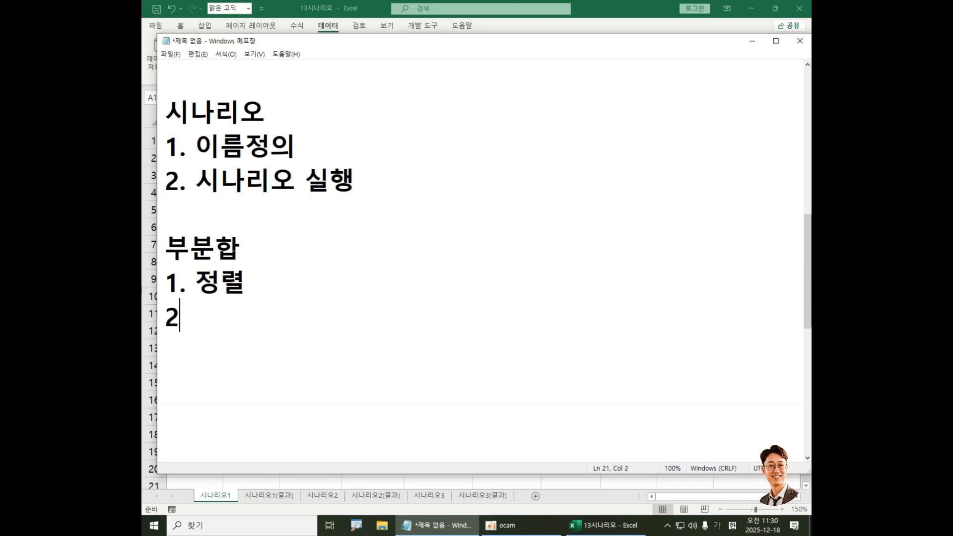
text(. 부부분합)
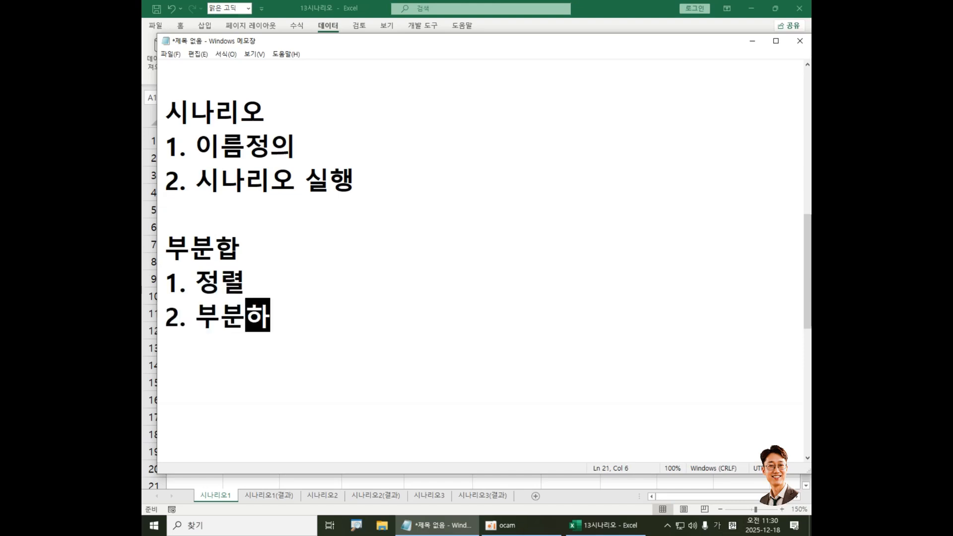
Highlight the 시나리오 and 부분합 notes for review, and minimize Notepad to return to the 13시나리오 workbook in Excel
drag(392, 188, 154, 115)
drag(324, 333, 149, 114)
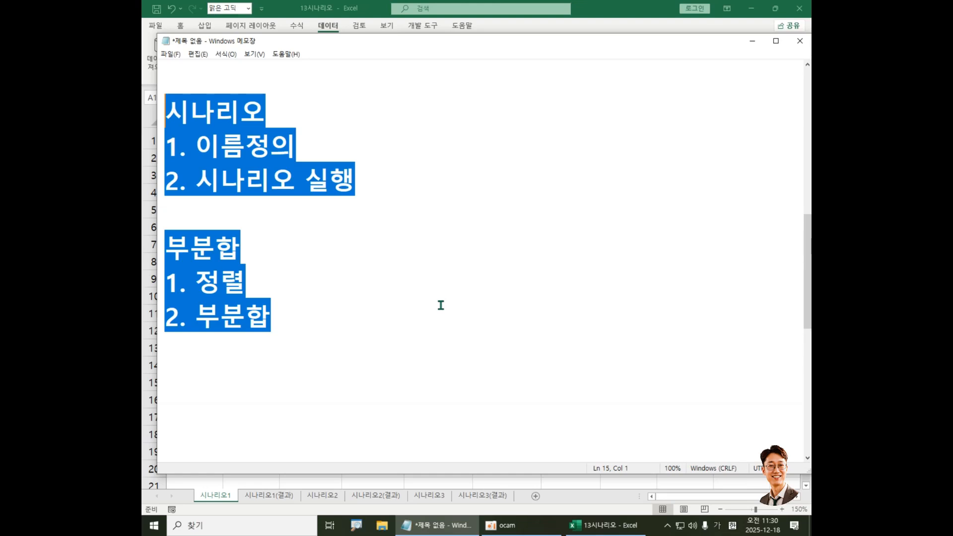
click(337, 301)
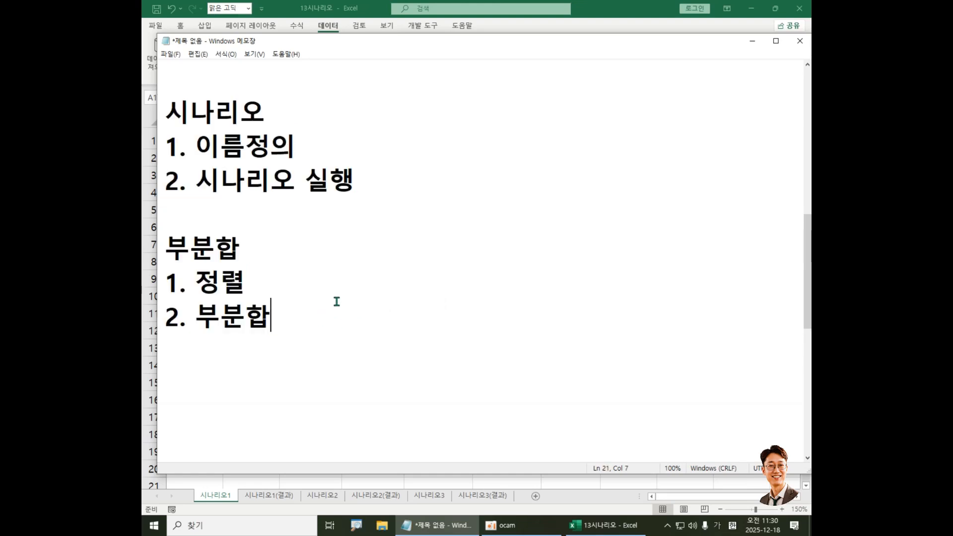
click(395, 198)
drag(644, 42, 569, 52)
drag(737, 100, 764, 129)
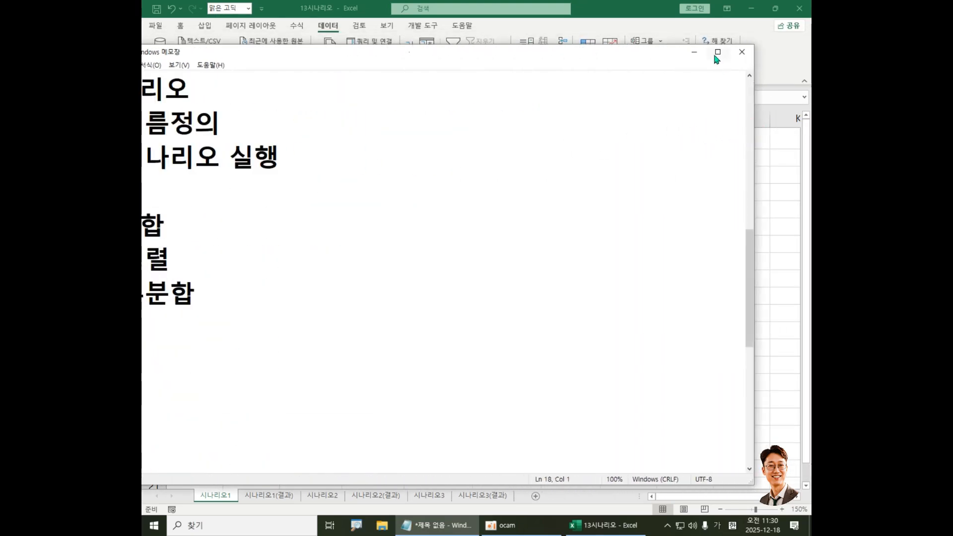
click(694, 53)
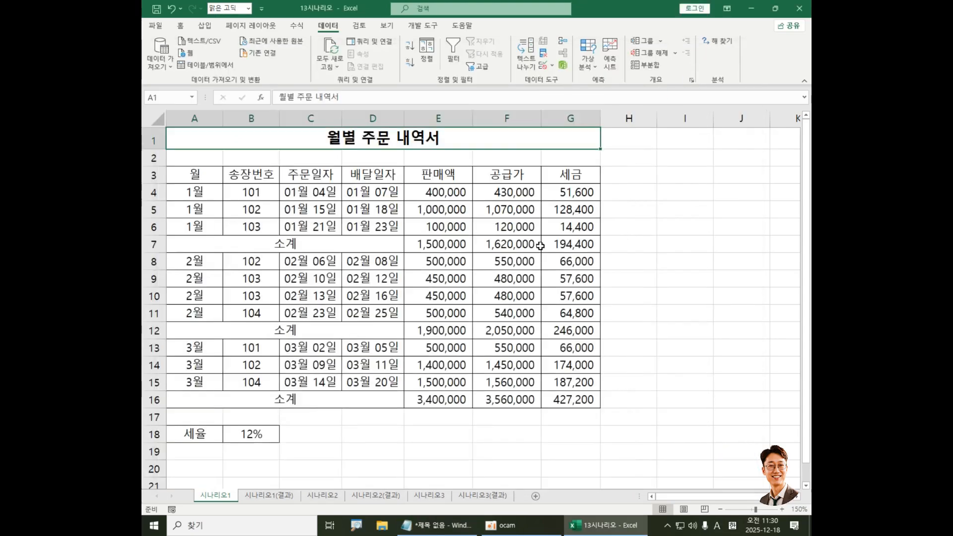
Define the name 세율 for the tax rate cell B18 on the 시나리오1 sheet
click(454, 224)
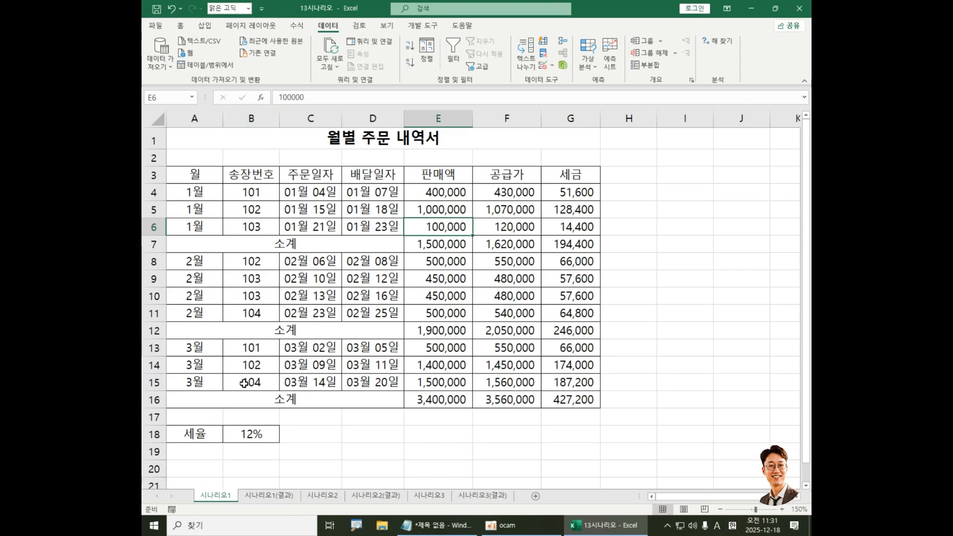
click(259, 436)
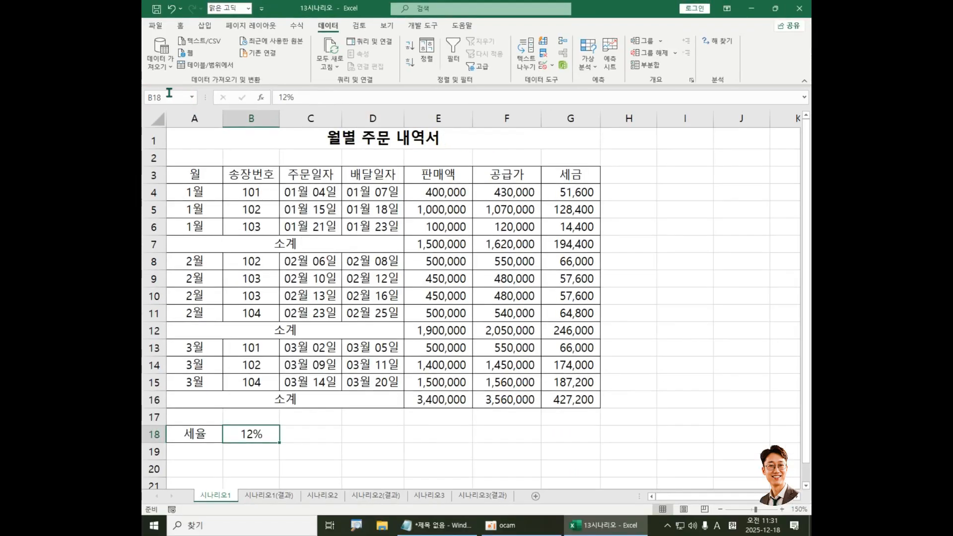
click(198, 99)
key(Hangul)
text(세유)
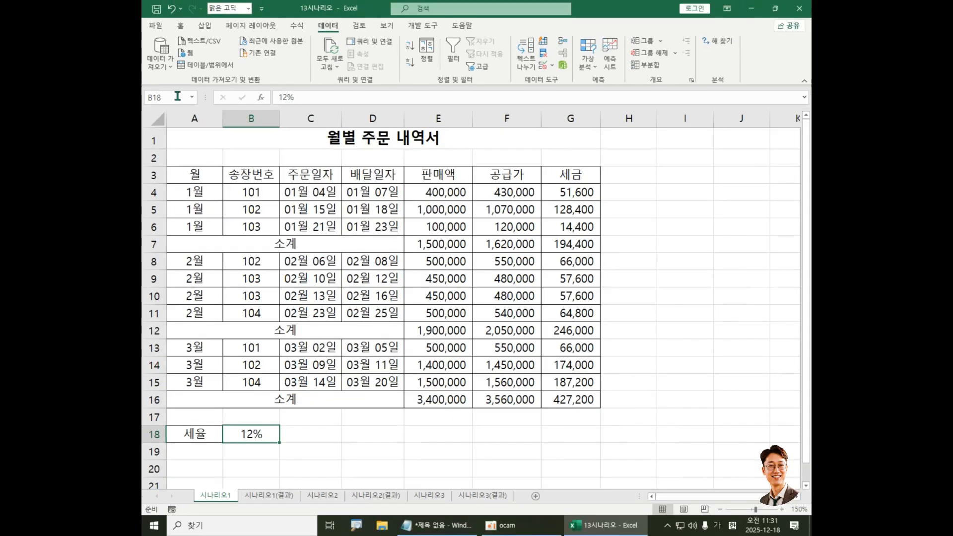
click(285, 153)
text(세율)
key(Return)
Select cell G7, the 1월 소계 of the 세금 column, for naming
click(579, 239)
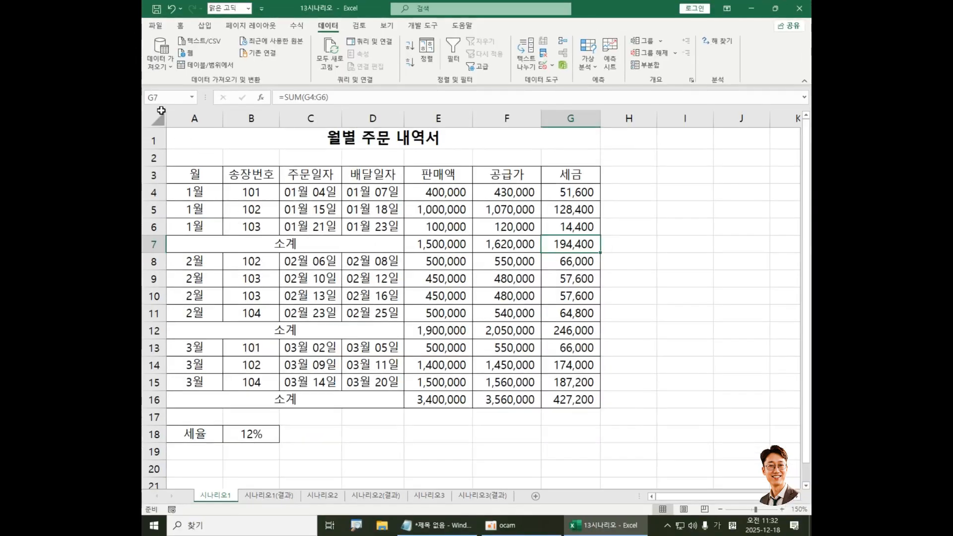
Name the January tax subtotal cell G7 소계1월 and the February tax subtotal cell G12 소계2월
click(168, 97)
text(소계1월)
key(Return)
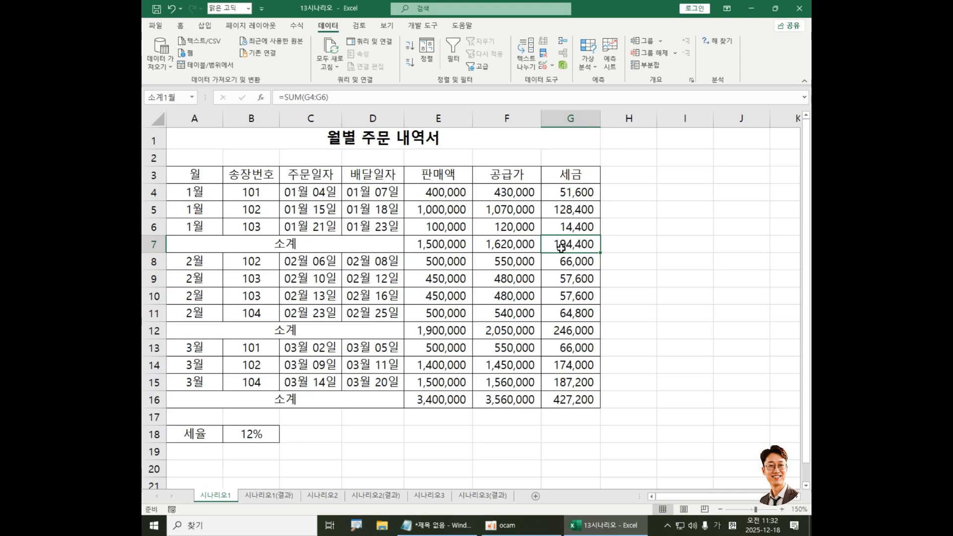
click(578, 332)
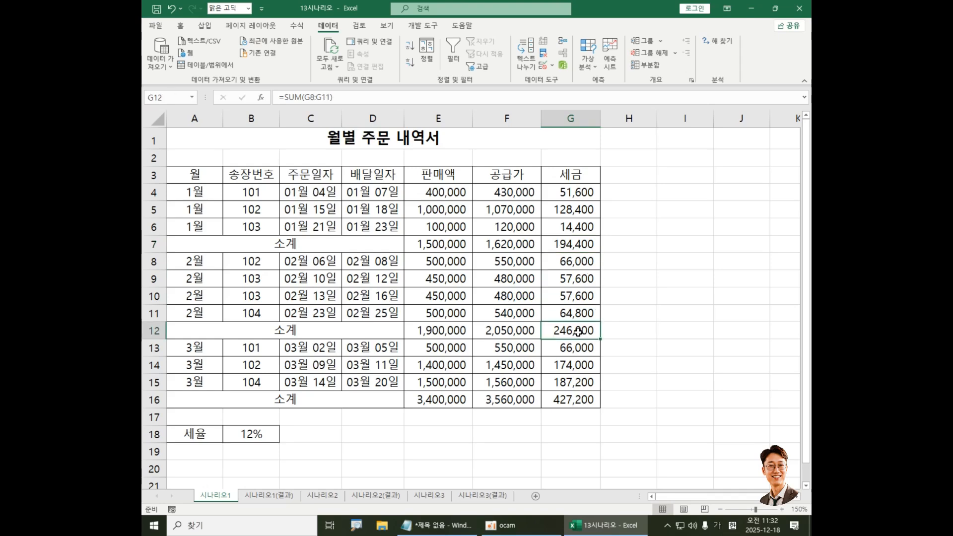
click(178, 98)
text(소계2월)
key(Return)
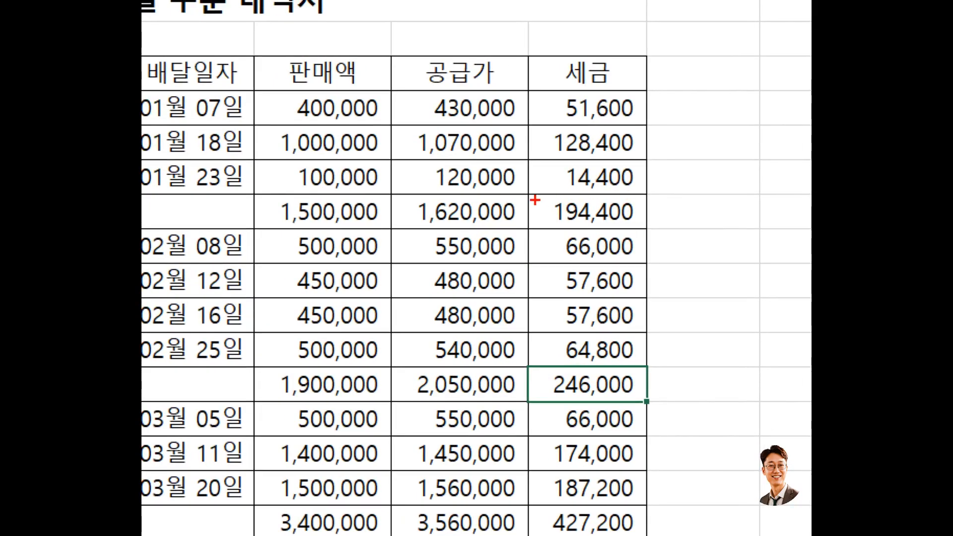
drag(535, 201, 656, 227)
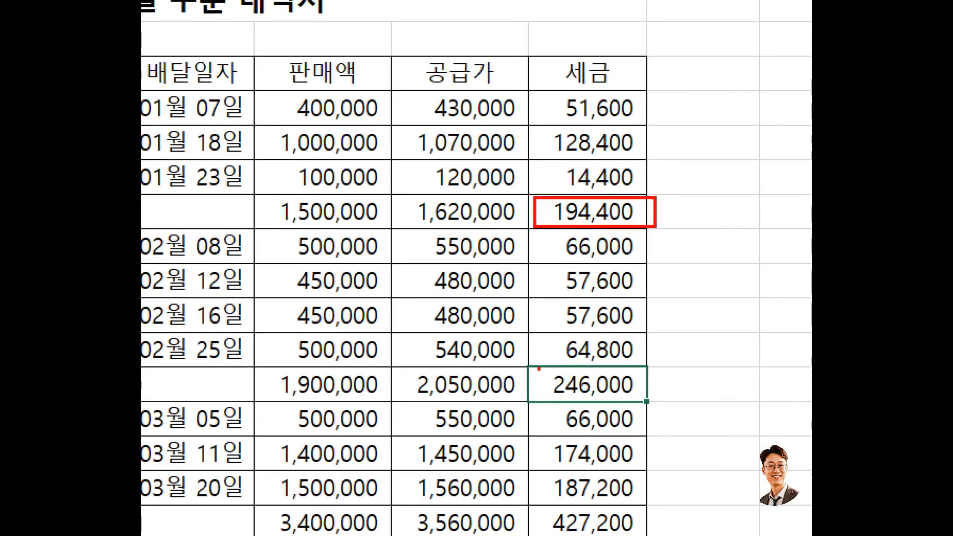
drag(539, 368, 658, 407)
key(Escape)
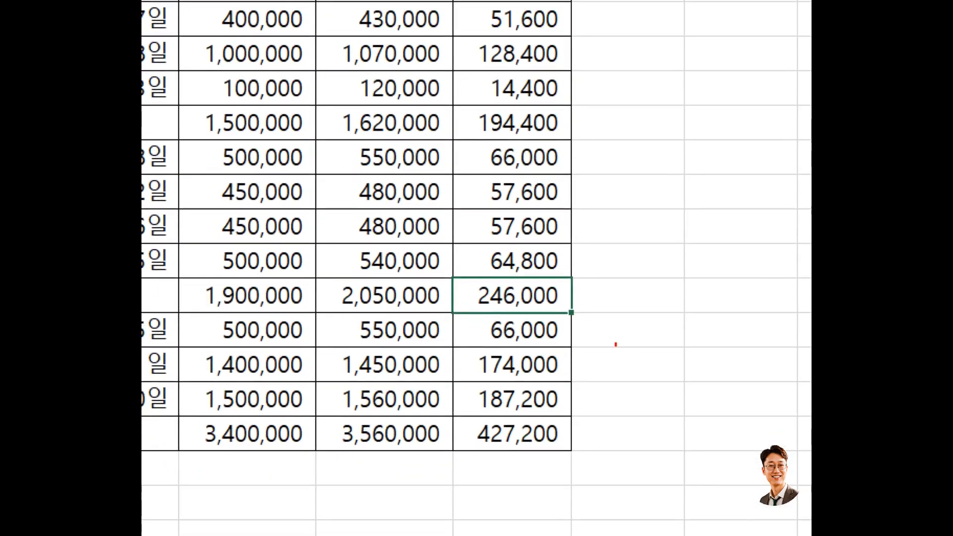
drag(471, 104, 578, 136)
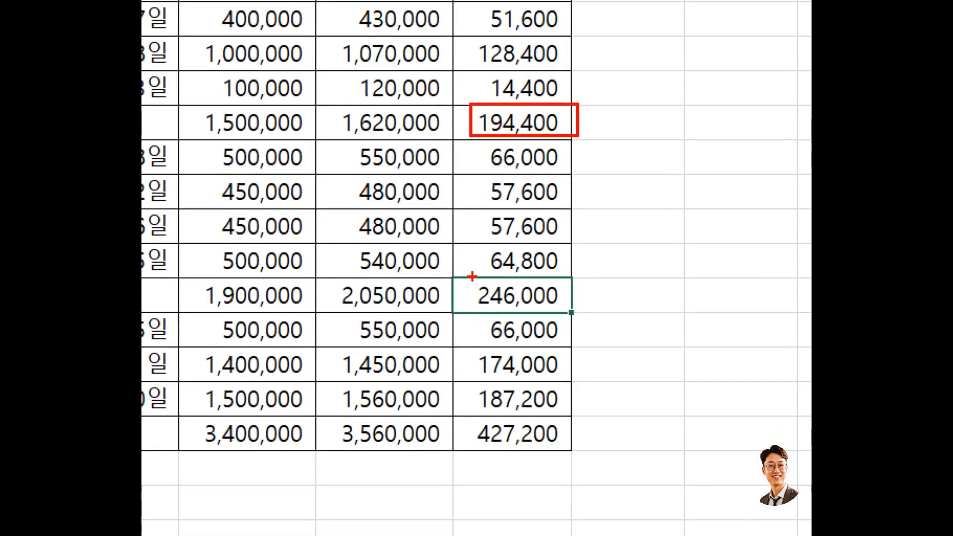
mouse_move(472, 276)
mouse_down()
mouse_move(572, 317)
mouse_move(596, 315)
mouse_up()
mouse_move(470, 417)
mouse_down()
mouse_move(559, 454)
mouse_move(577, 451)
mouse_up()
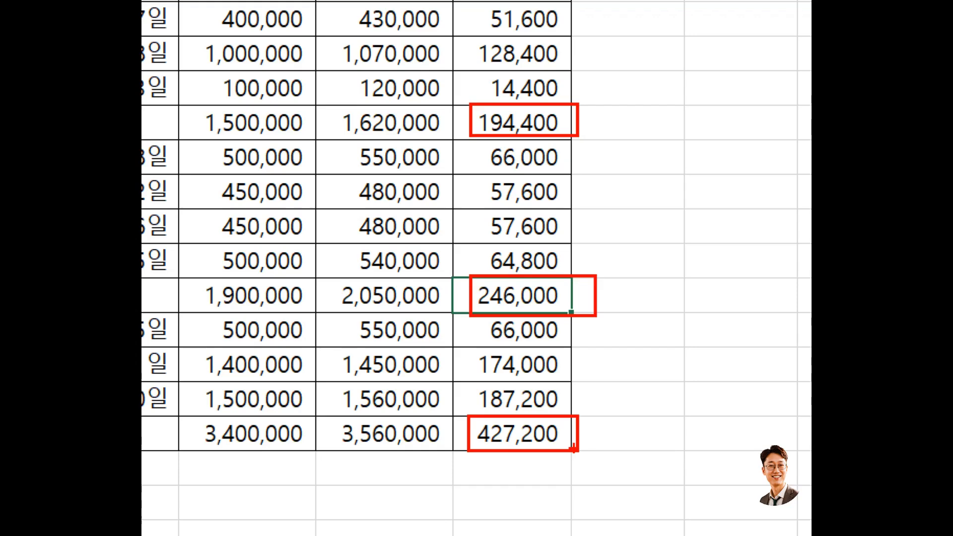
mouse_move(616, 83)
mouse_down()
mouse_move(593, 115)
mouse_move(625, 118)
mouse_move(609, 130)
mouse_up()
drag(588, 130, 638, 131)
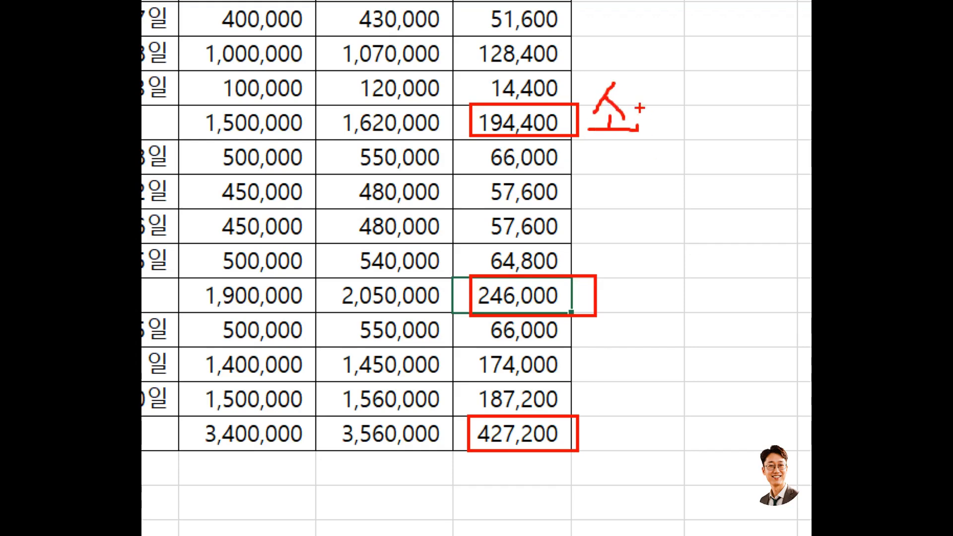
mouse_move(635, 92)
mouse_down()
mouse_move(684, 92)
mouse_move(654, 118)
mouse_move(687, 101)
mouse_move(691, 118)
mouse_up()
drag(708, 81, 705, 147)
drag(737, 72, 738, 122)
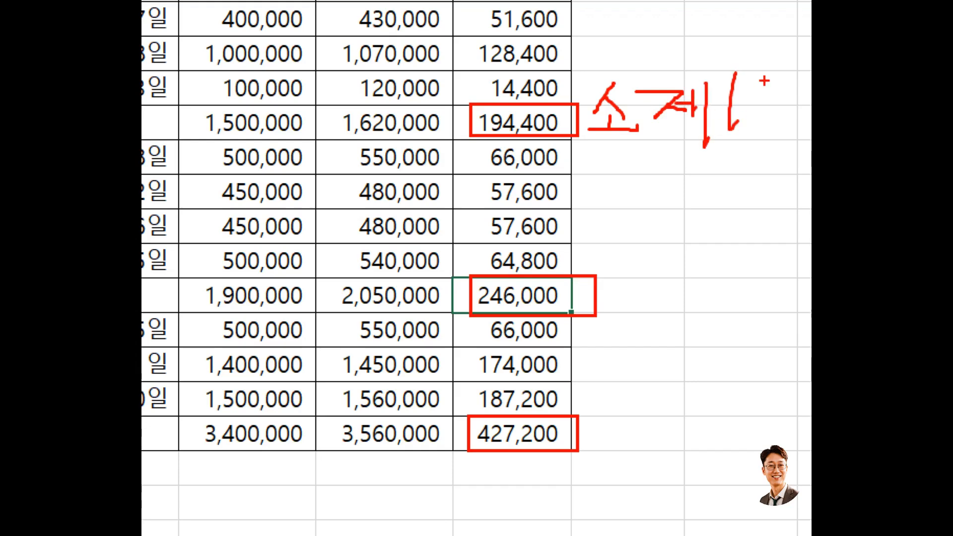
mouse_move(772, 68)
mouse_down()
mouse_move(763, 80)
mouse_move(781, 73)
mouse_up()
mouse_move(746, 97)
mouse_down()
mouse_move(792, 94)
mouse_move(784, 113)
mouse_up()
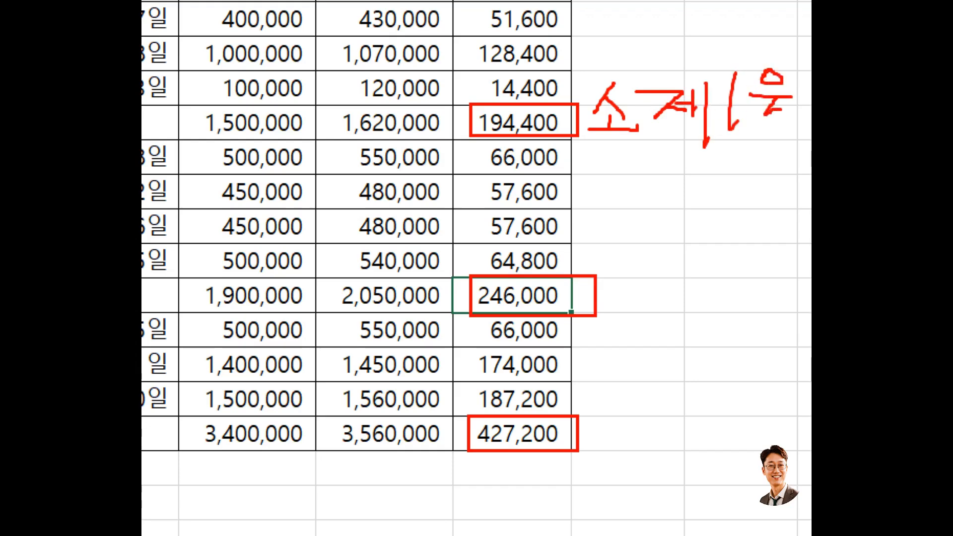
mouse_move(794, 74)
mouse_down()
mouse_move(796, 107)
mouse_move(760, 134)
mouse_move(812, 145)
mouse_up()
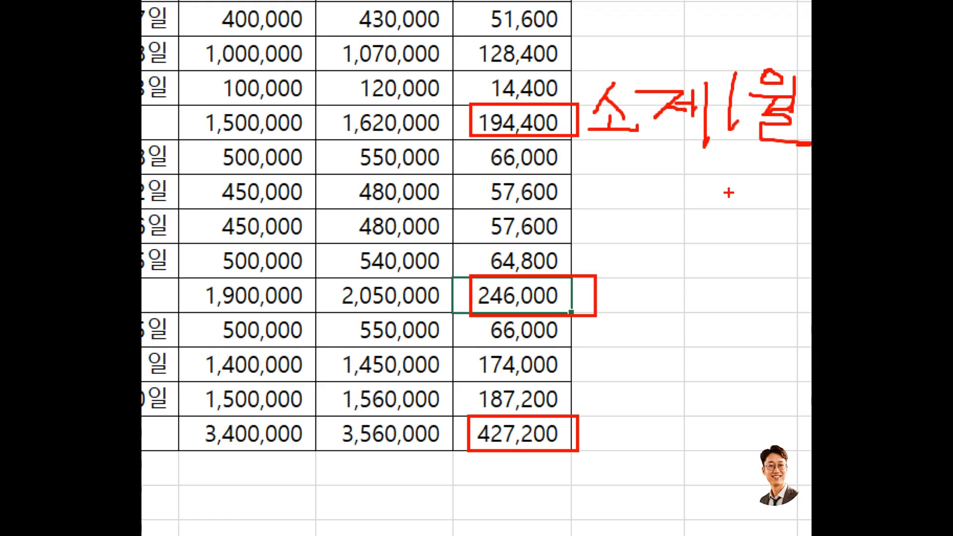
drag(643, 267, 640, 300)
drag(650, 272, 655, 300)
mouse_move(702, 272)
mouse_down()
mouse_move(703, 305)
mouse_move(743, 306)
mouse_up()
mouse_move(642, 417)
mouse_down()
mouse_move(639, 439)
mouse_move(654, 451)
mouse_up()
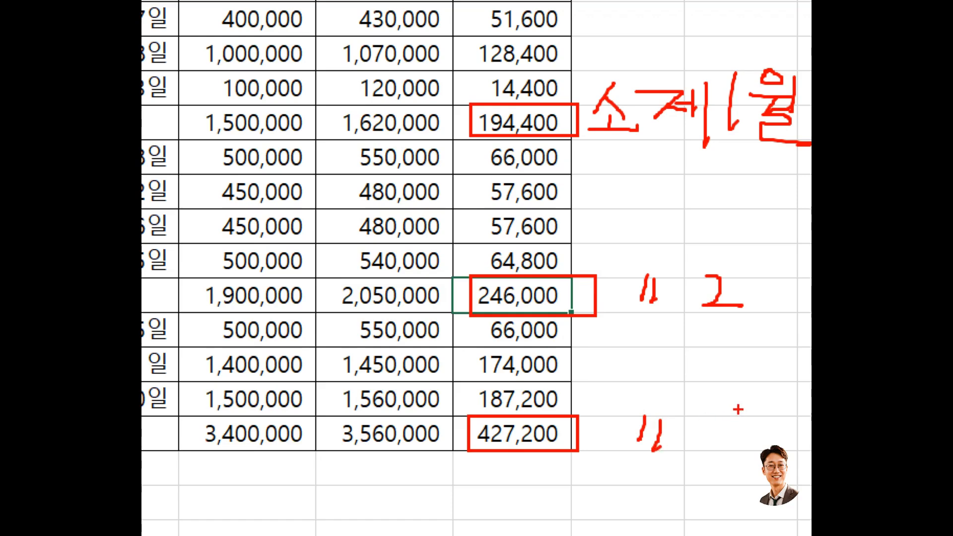
mouse_move(721, 403)
mouse_down()
mouse_move(750, 403)
mouse_move(747, 432)
mouse_up()
mouse_move(745, 271)
mouse_down()
mouse_move(750, 256)
mouse_move(776, 281)
mouse_up()
mouse_move(759, 304)
mouse_down()
mouse_move(800, 281)
mouse_move(771, 313)
mouse_move(810, 324)
mouse_up()
mouse_move(769, 410)
mouse_down()
mouse_move(792, 389)
mouse_move(782, 414)
mouse_up()
mouse_move(759, 426)
mouse_down()
mouse_move(802, 421)
mouse_move(810, 408)
mouse_up()
mouse_move(811, 408)
mouse_down()
mouse_move(788, 442)
mouse_move(811, 454)
mouse_up()
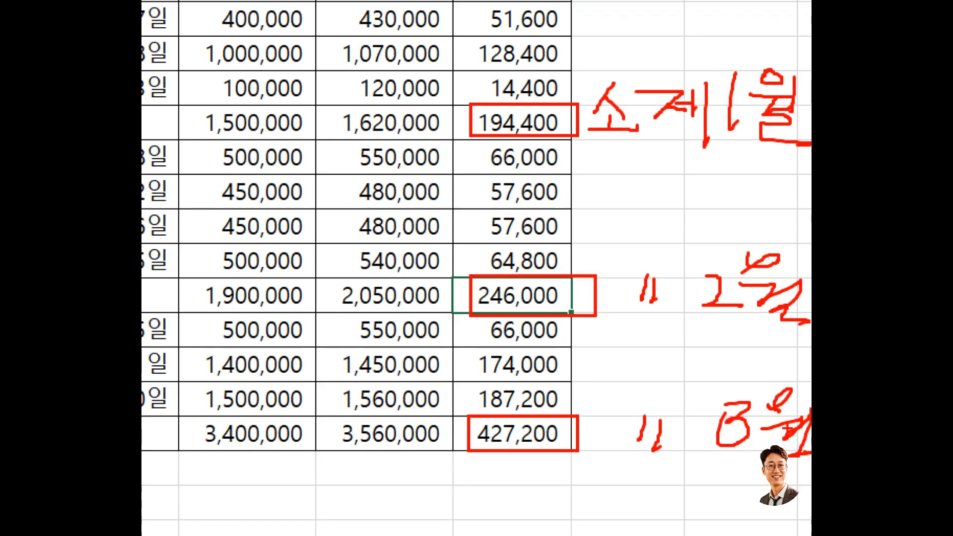
key(Escape)
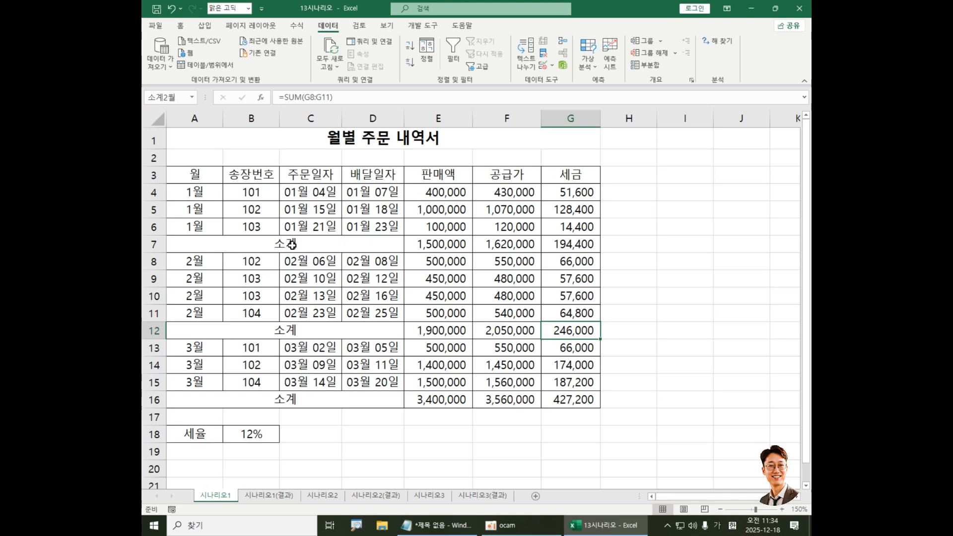
click(159, 244)
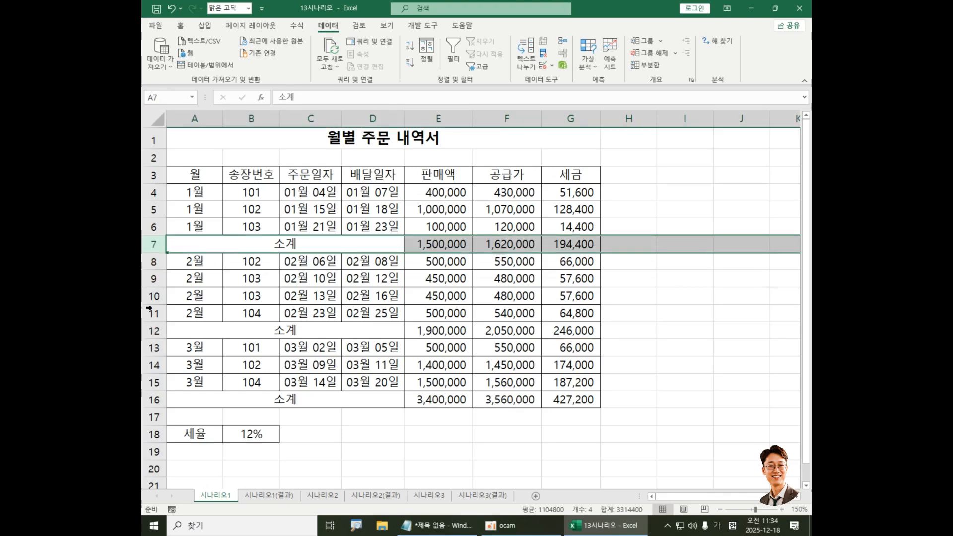
ctrl+click(148, 330)
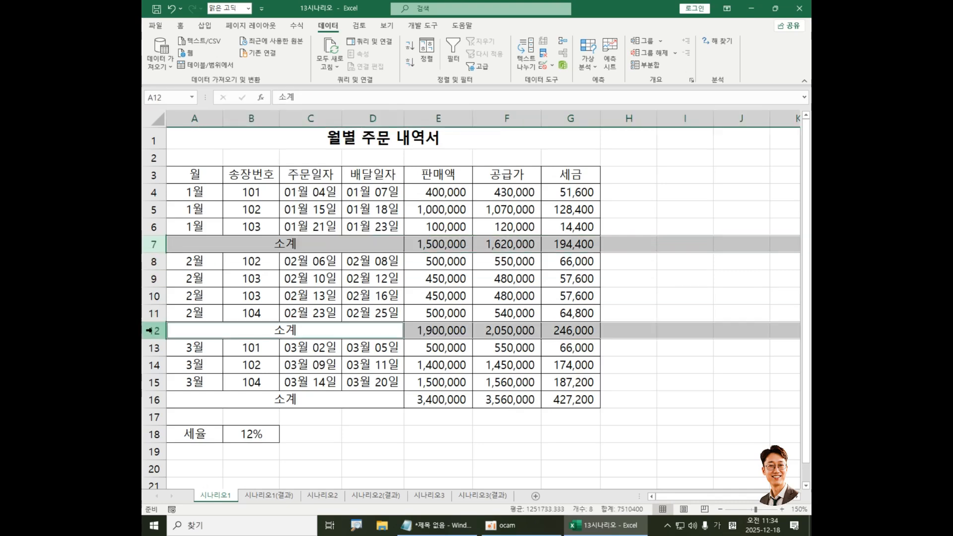
ctrl+click(154, 399)
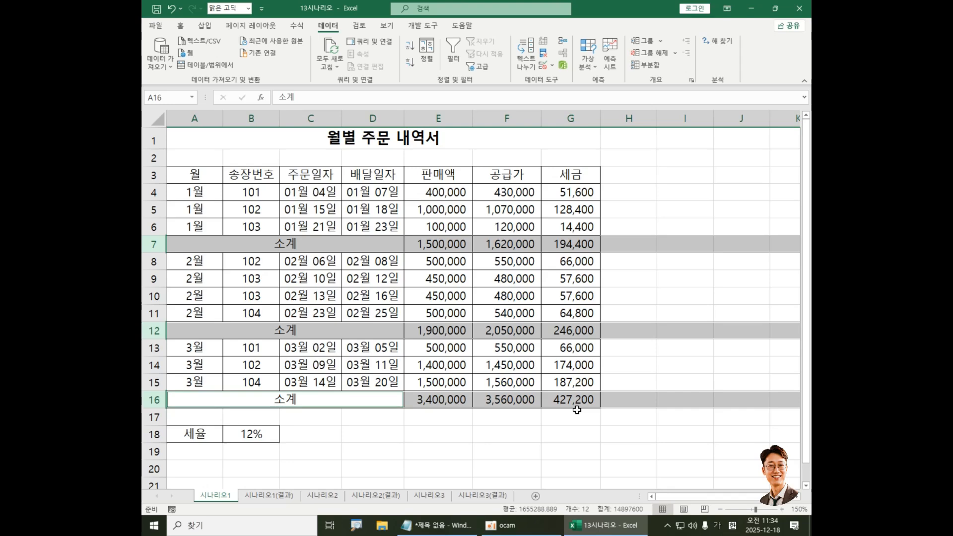
click(580, 242)
click(583, 330)
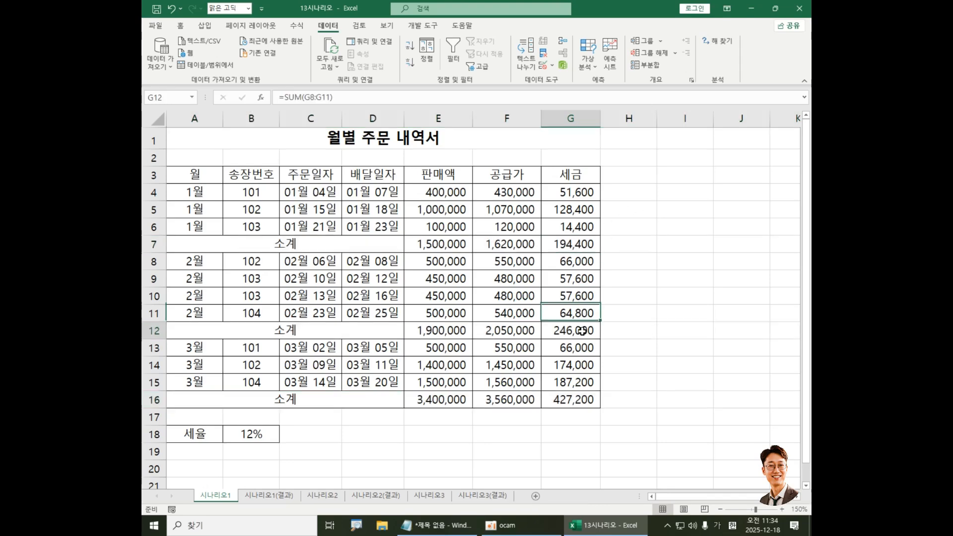
Name the March tax subtotal cell G16 소계3월
click(579, 402)
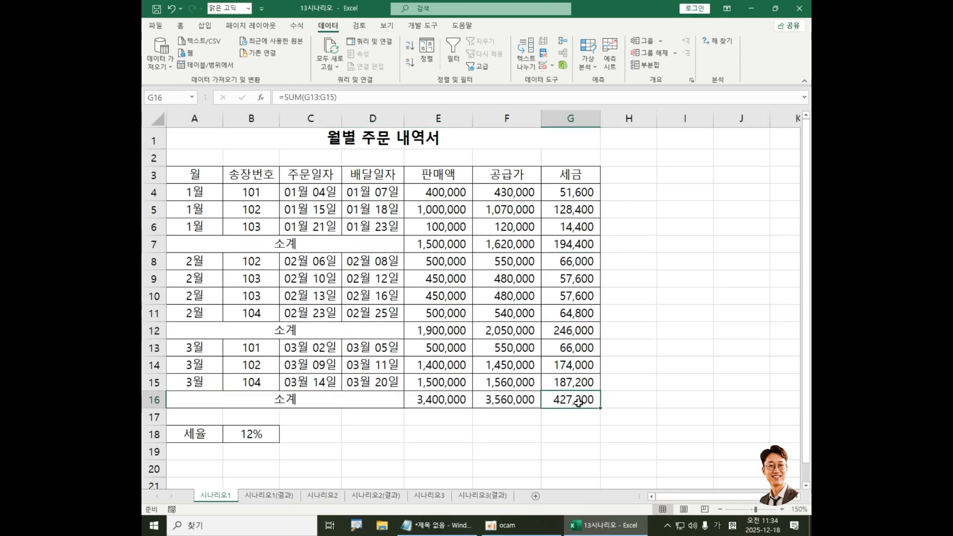
click(169, 97)
text(소계3월)
key(Return)
Check the names defined for the tax subtotal cells G7, G12 and G16 and for the tax rate cell B18
click(589, 248)
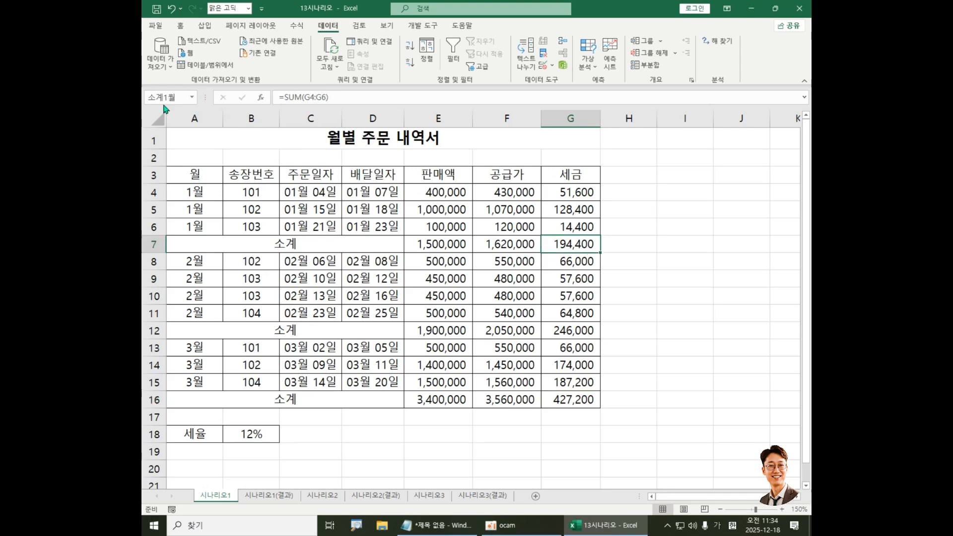
click(575, 330)
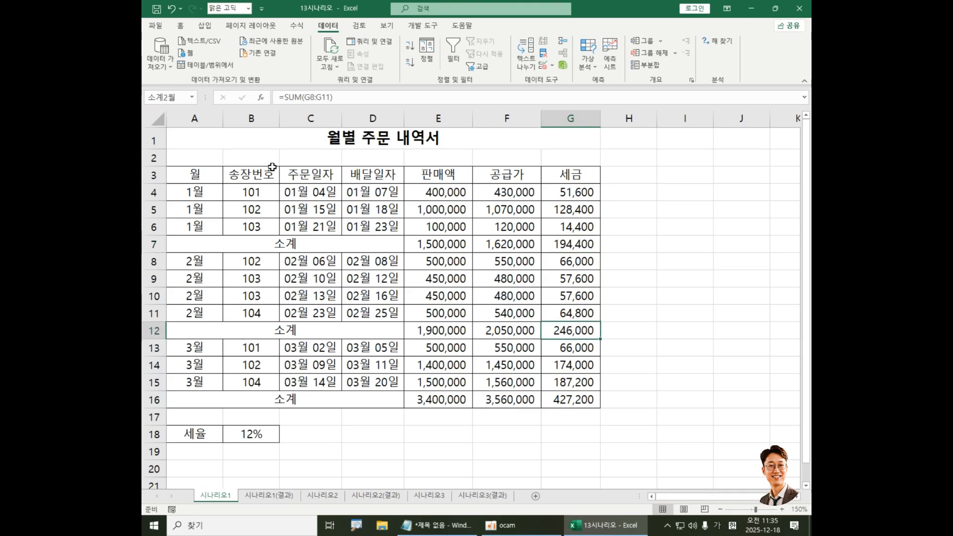
click(580, 399)
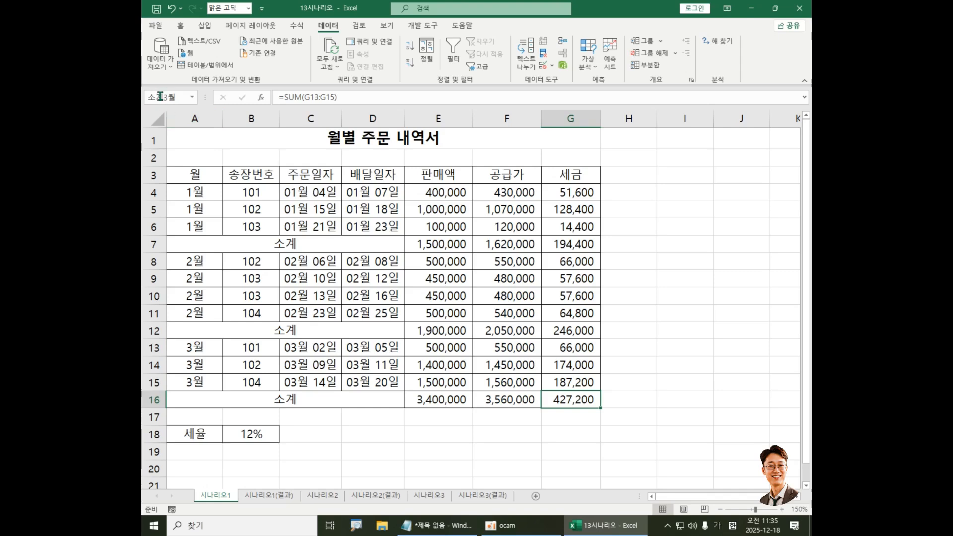
click(257, 434)
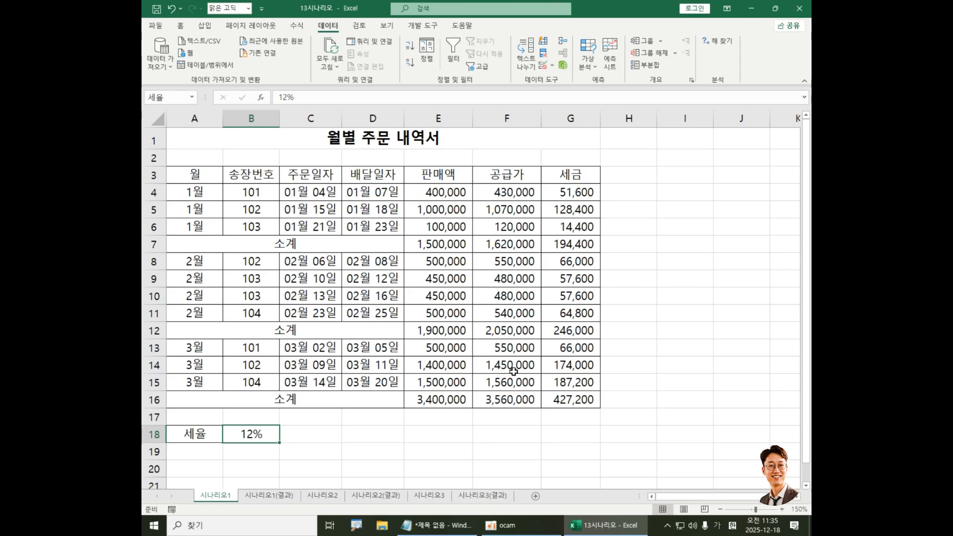
Switch to Notepad, review the two scenario steps 이름정의 and 시나리오 실행, and return to Excel
click(428, 518)
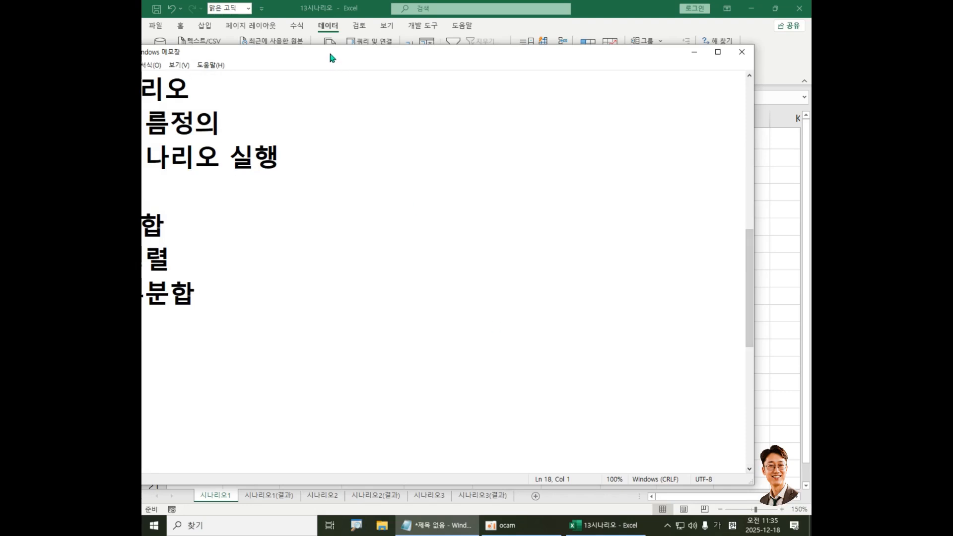
drag(330, 53, 505, 74)
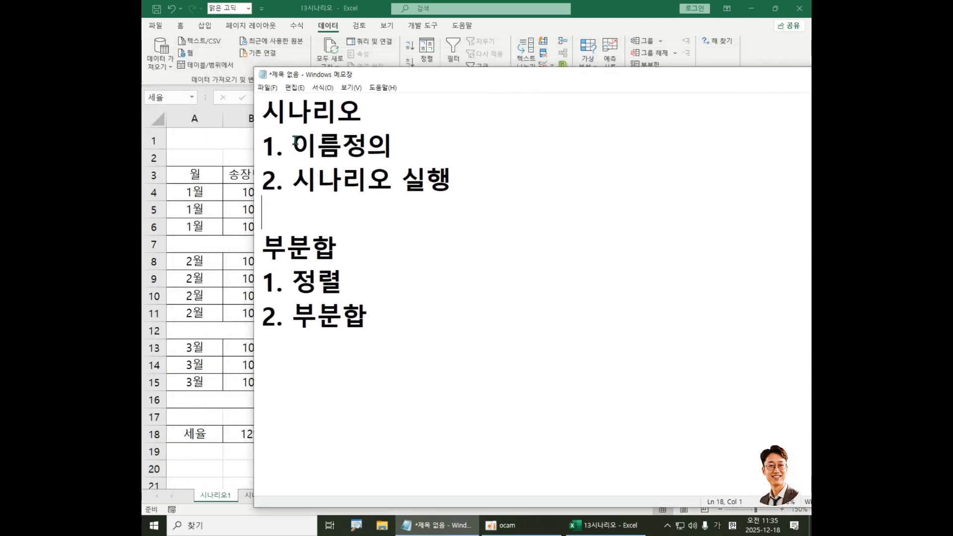
drag(292, 142, 428, 141)
drag(289, 177, 449, 201)
drag(490, 82, 419, 115)
drag(520, 119, 433, 168)
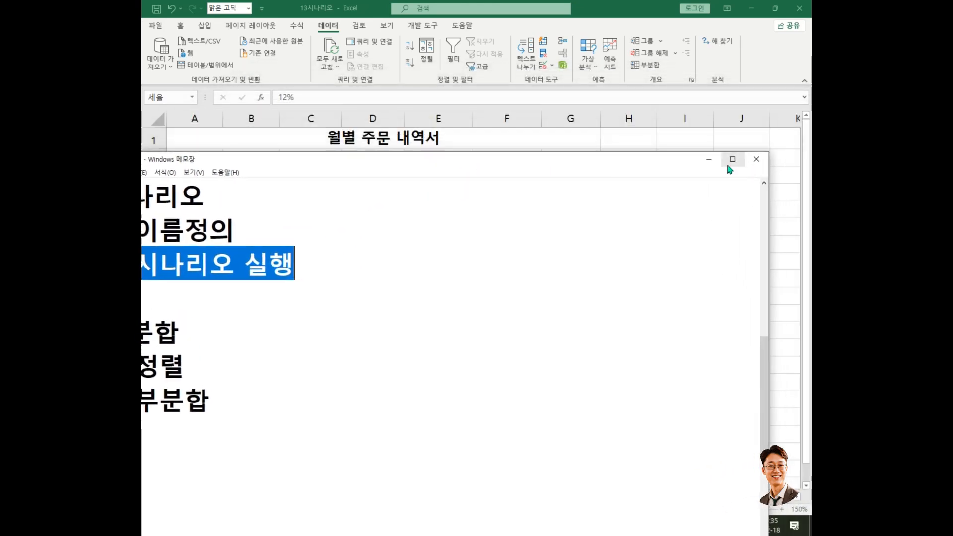
key(alt+Tab)
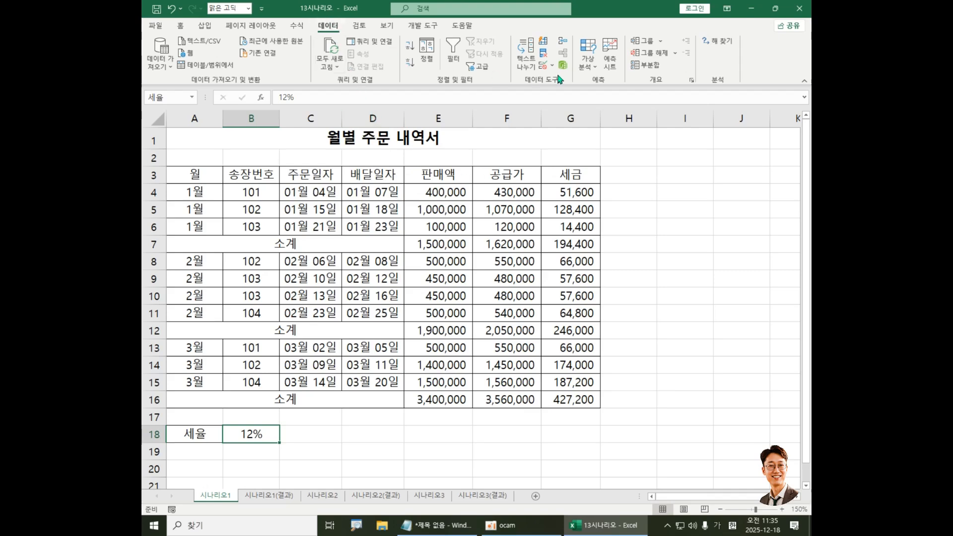
Start adding a scenario for cell B18 in the Scenario Manager and name it 세율인상
click(589, 65)
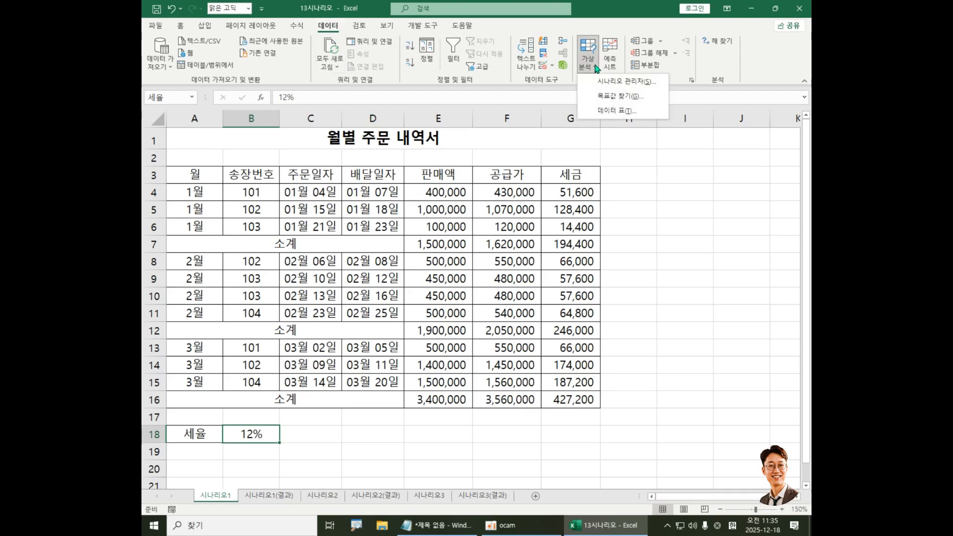
click(647, 83)
drag(585, 138, 364, 159)
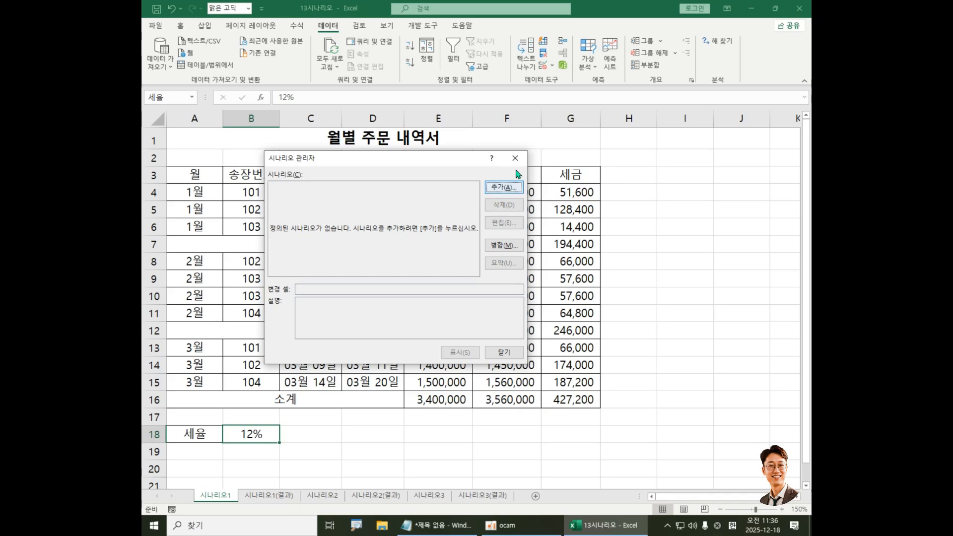
click(497, 188)
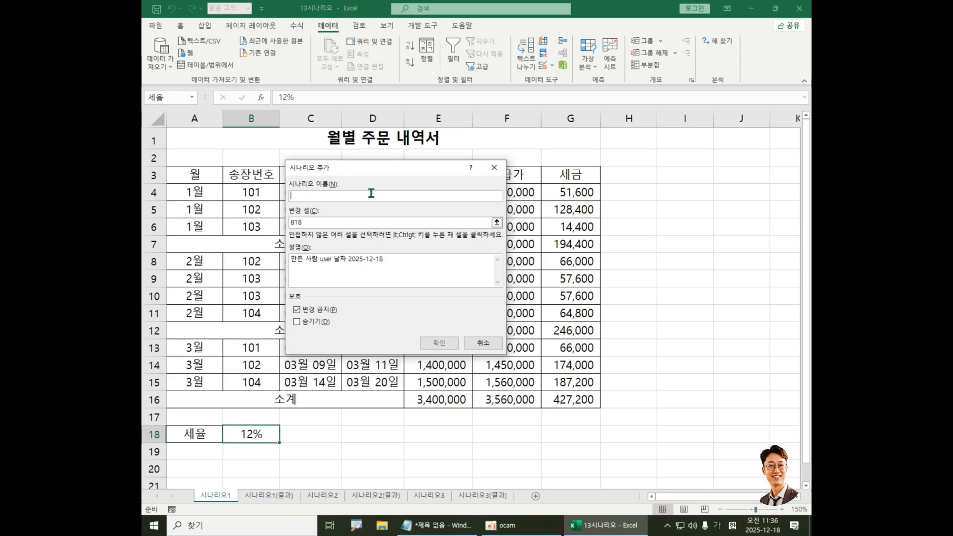
text(세율인ㅅㅏㅇ)
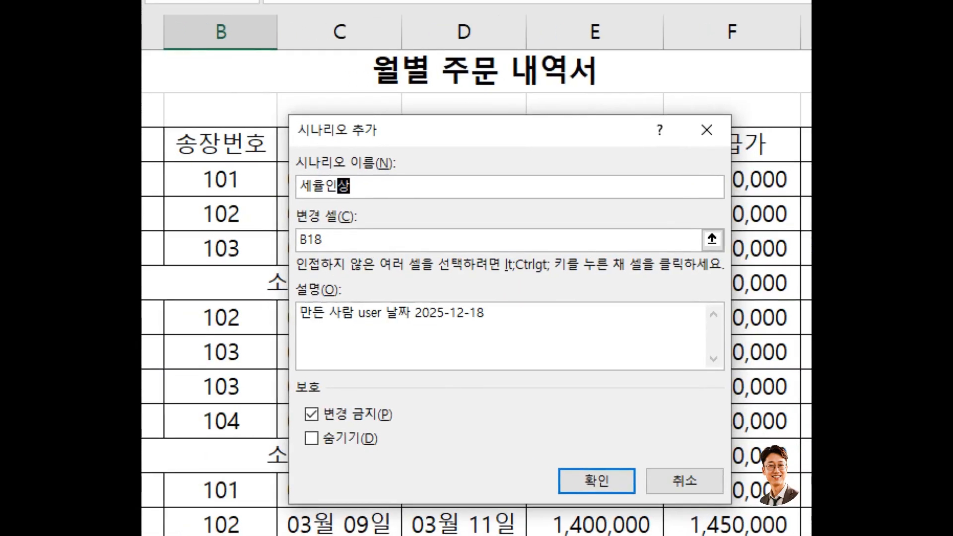
click(296, 197)
drag(294, 170, 379, 198)
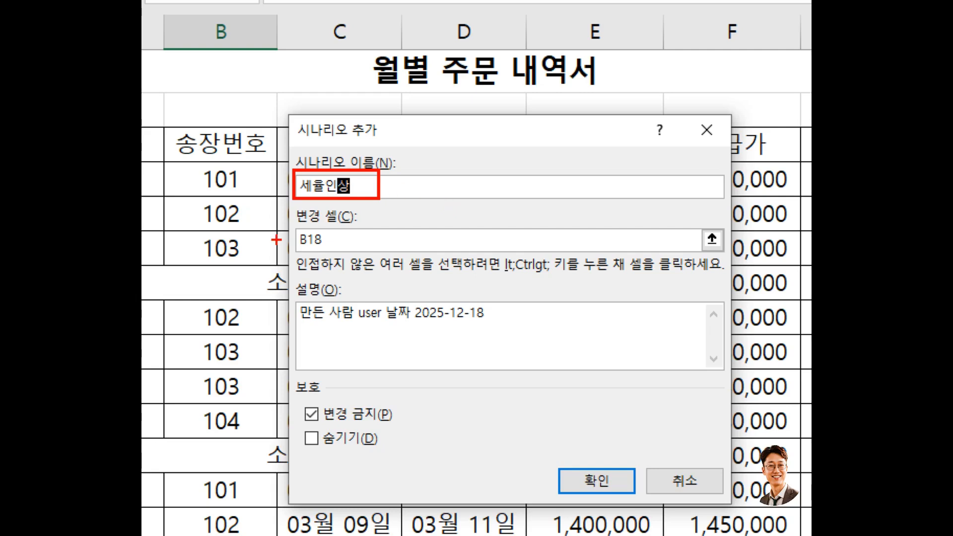
drag(290, 227, 365, 224)
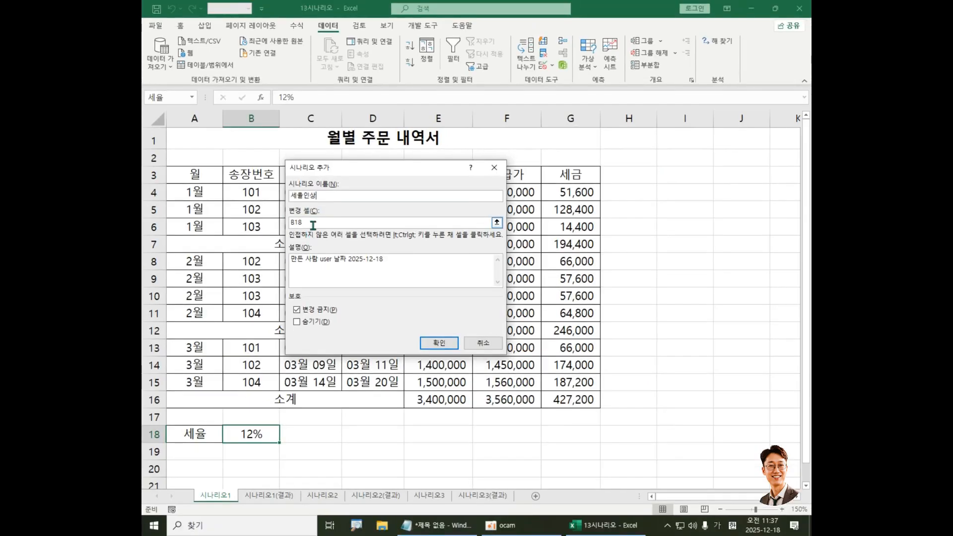
Set cell B18 as the changing cell of the 세율인상 scenario and continue to its scenario value
click(313, 225)
drag(313, 225, 281, 223)
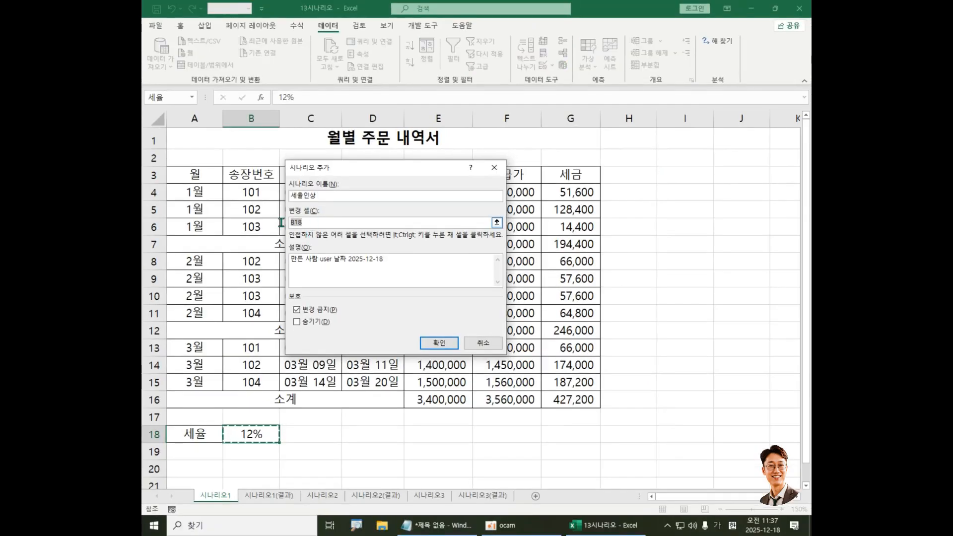
drag(360, 168, 521, 172)
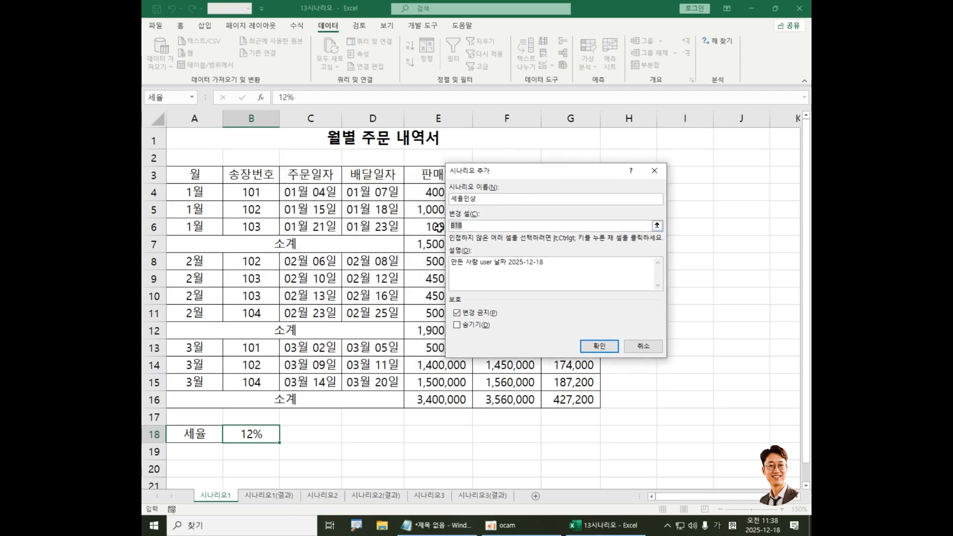
drag(503, 178, 666, 157)
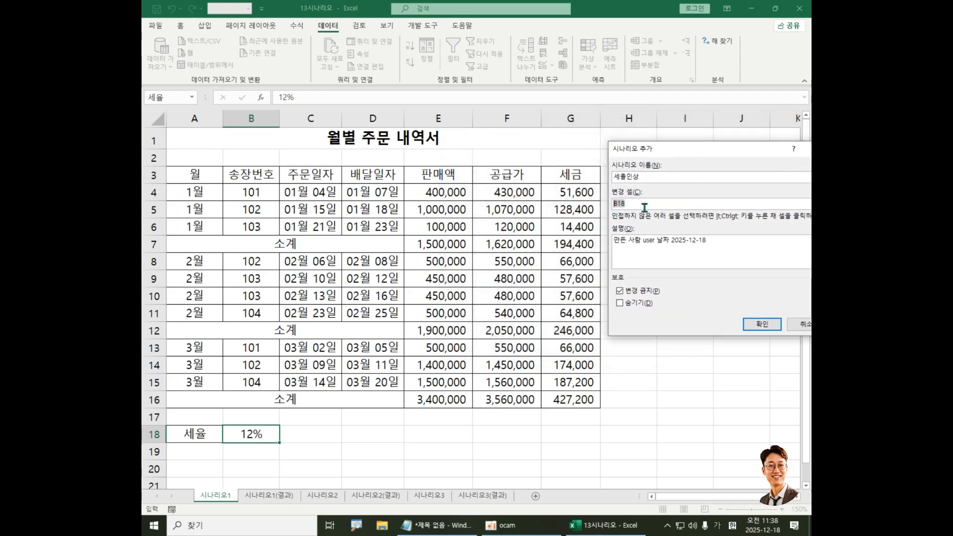
drag(667, 149, 339, 267)
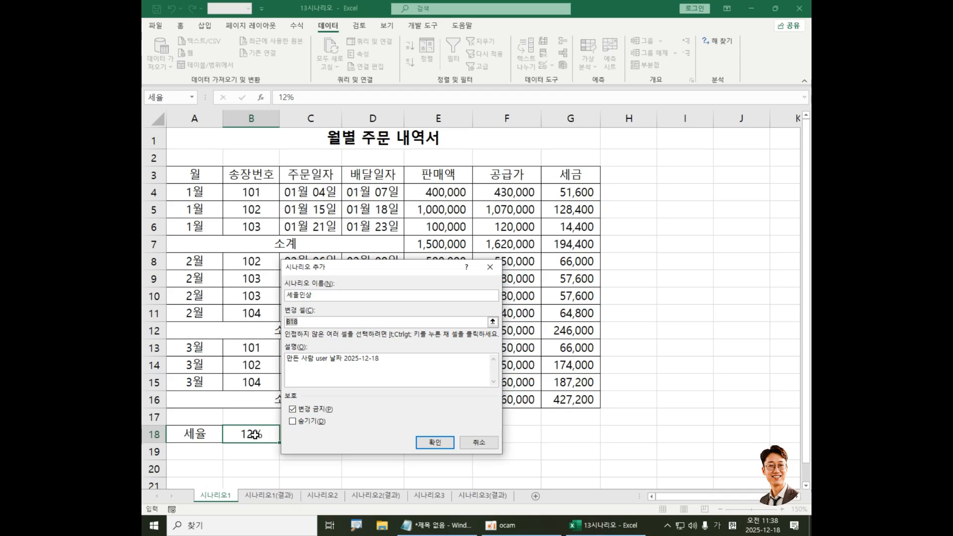
click(255, 435)
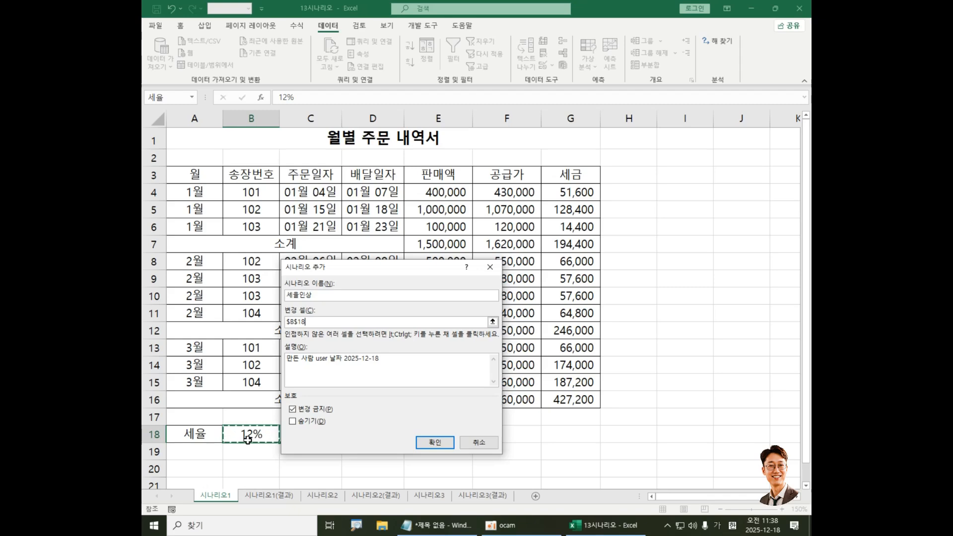
click(444, 442)
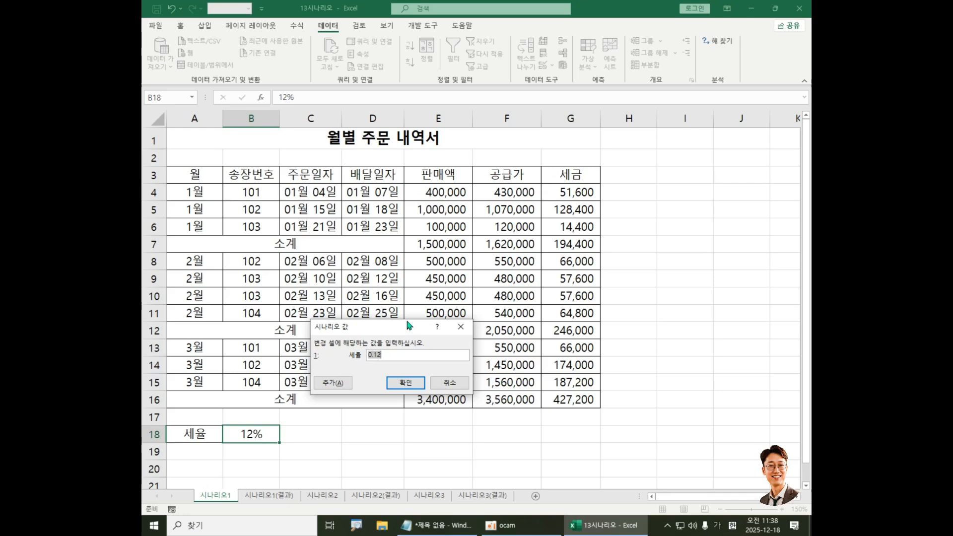
Switch to Notepad and add the note "숫자 1 백분율 100%" below the 부분합 list, separated by a blank line
click(432, 526)
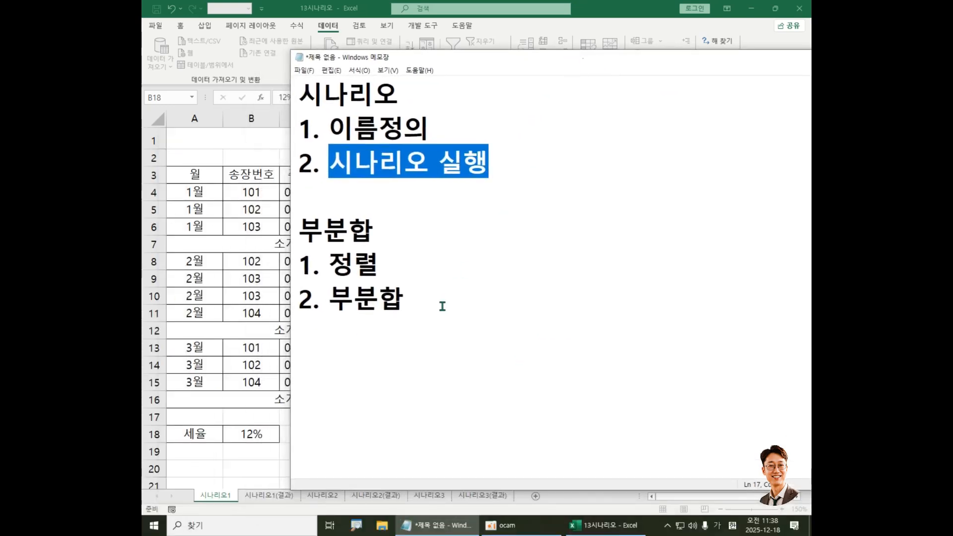
click(439, 306)
key(Return)
key(Return)
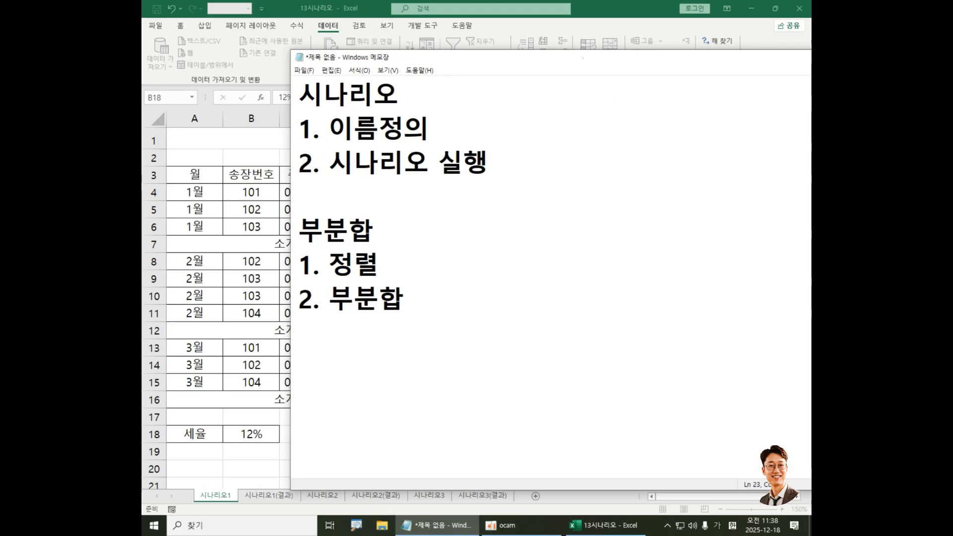
text(숫자 1)
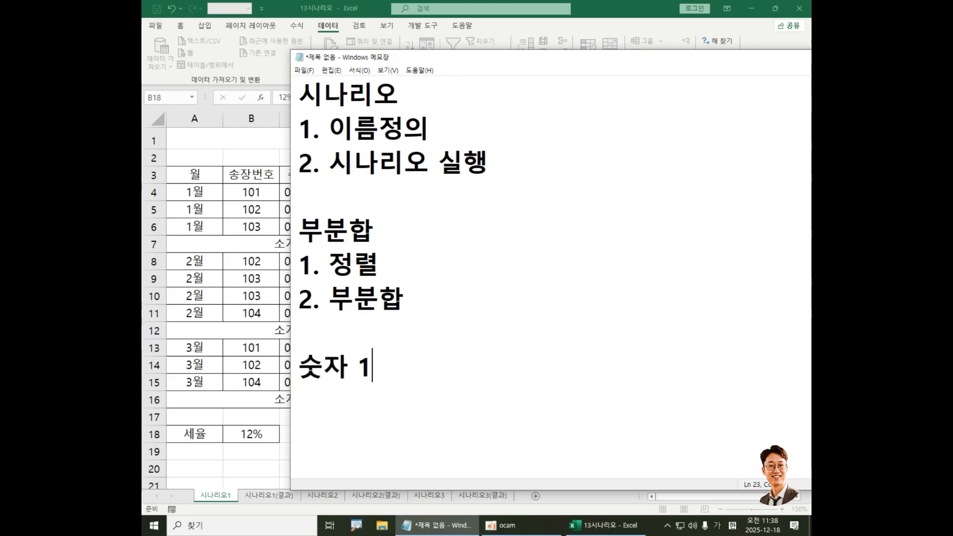
text(  백)
text(분유)
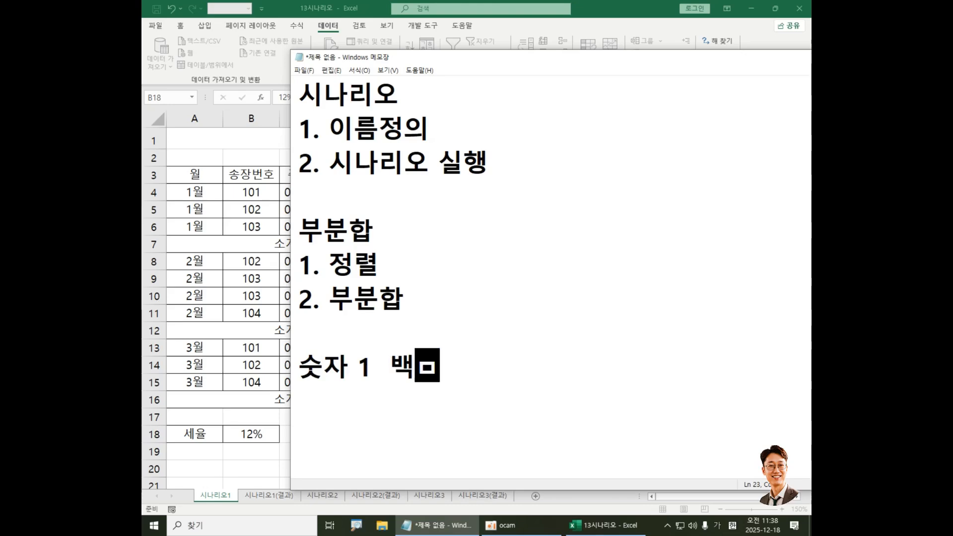
text(ㄹ )
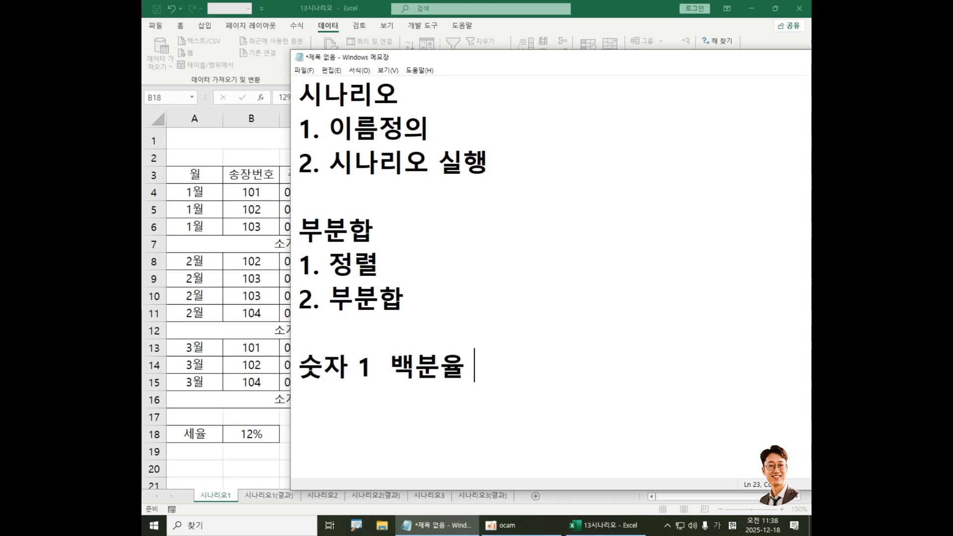
text(100)
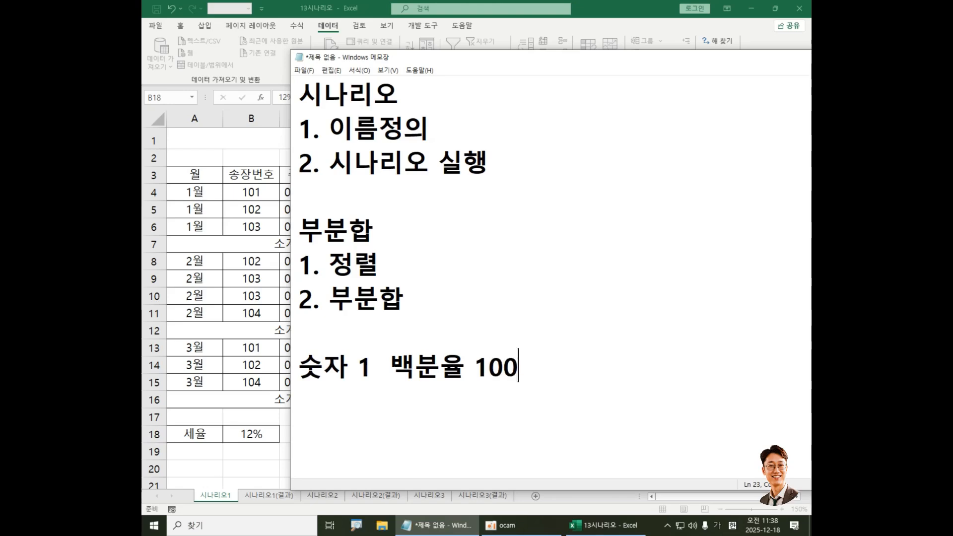
text(%)
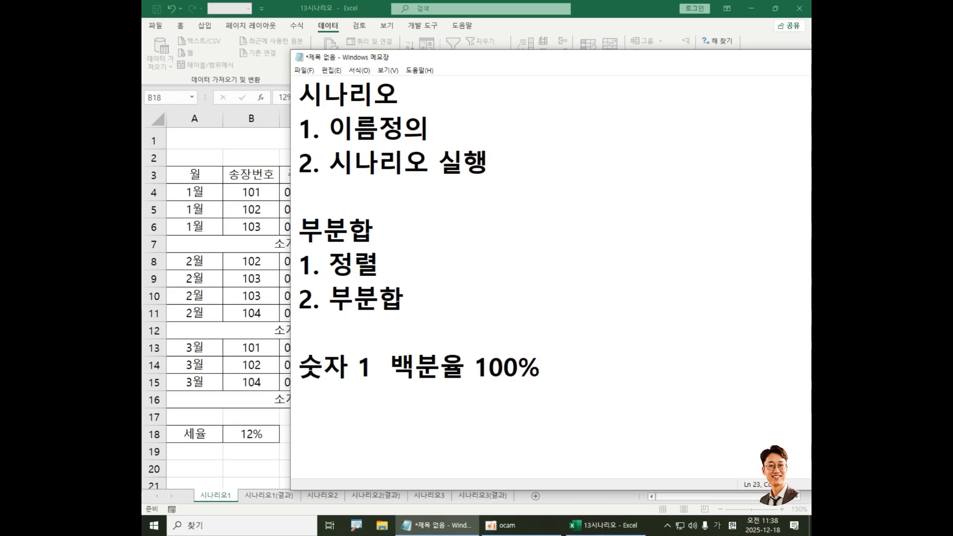
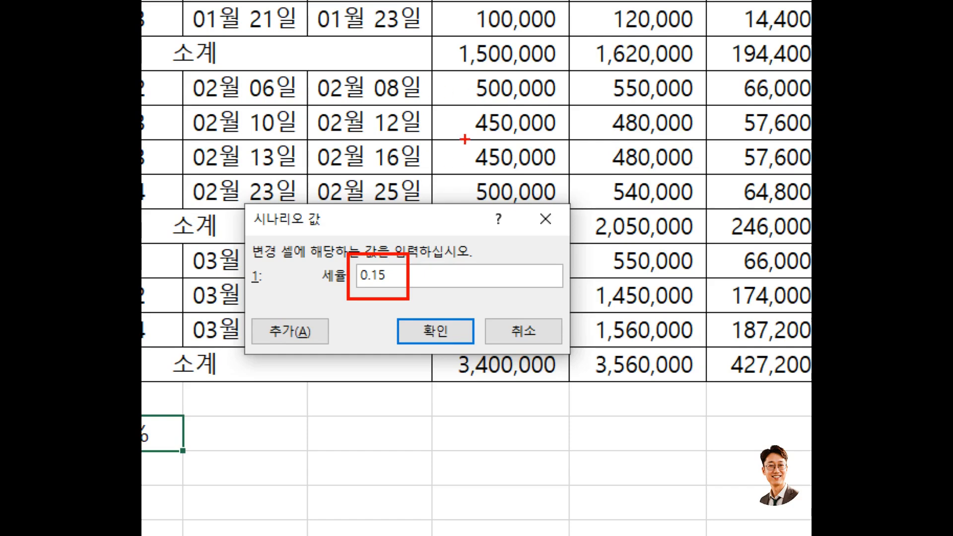
Back in Excel, set the 세율인상 tax rate to 0.15 and add a second scenario named 세율인하 with changing cell B18
mouse_move(326, 352)
mouse_down()
mouse_move(255, 352)
mouse_move(253, 307)
mouse_move(334, 341)
mouse_move(325, 352)
mouse_up()
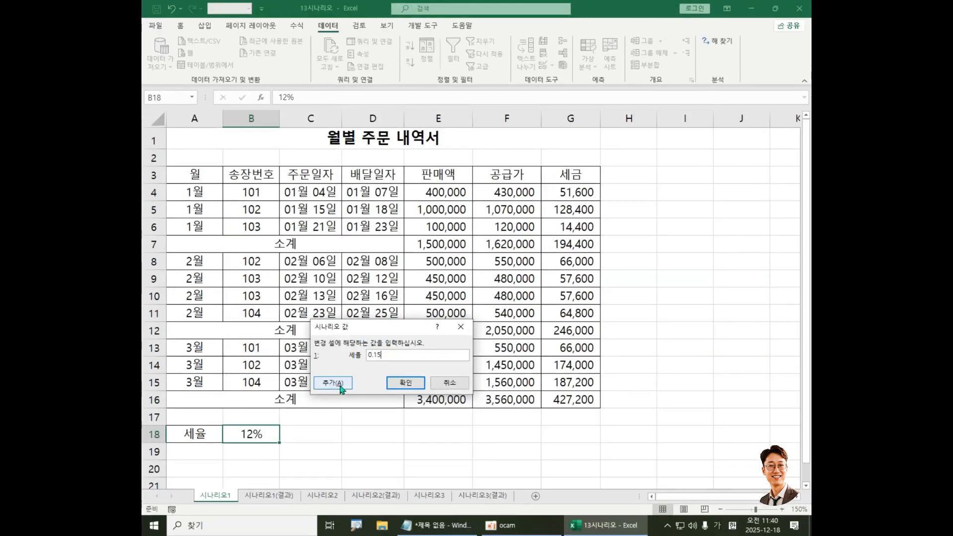
click(341, 386)
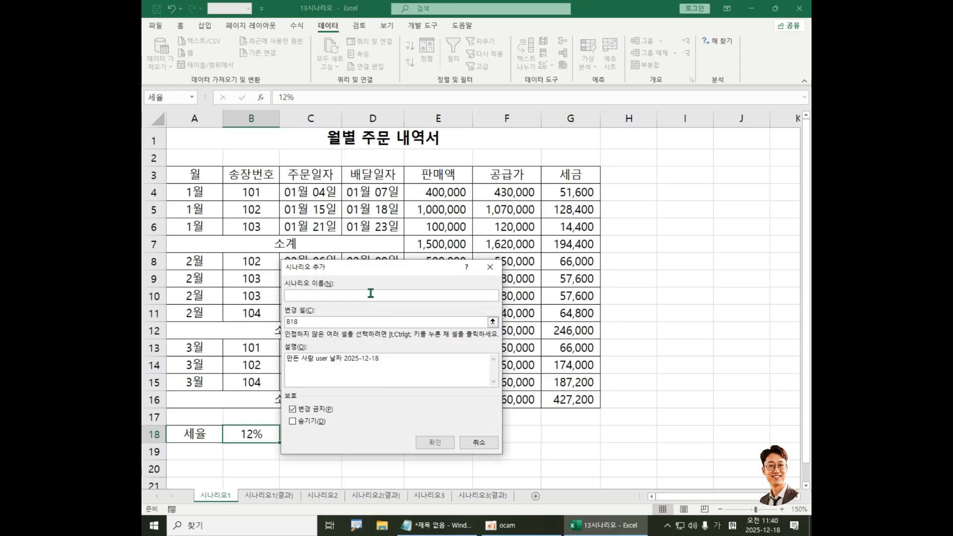
text(세율인하)
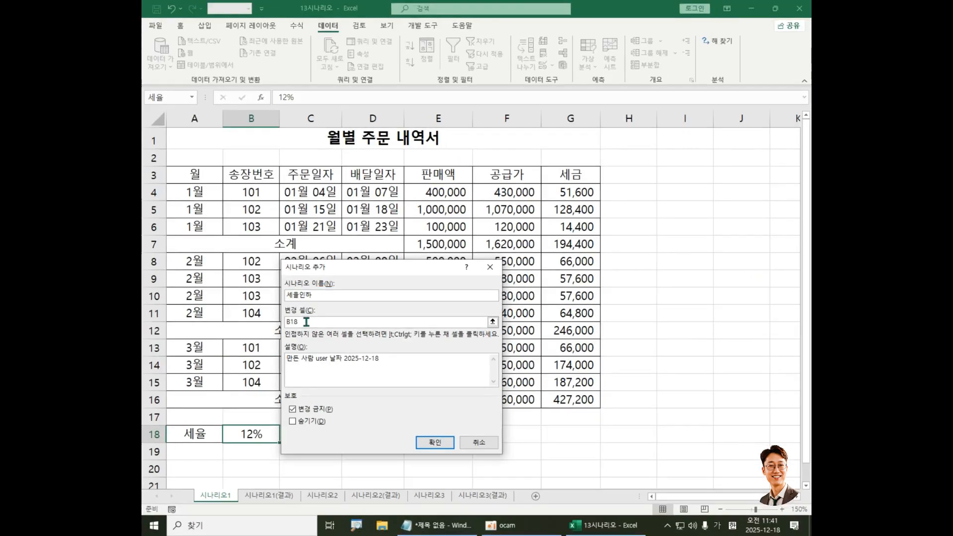
click(306, 322)
click(261, 435)
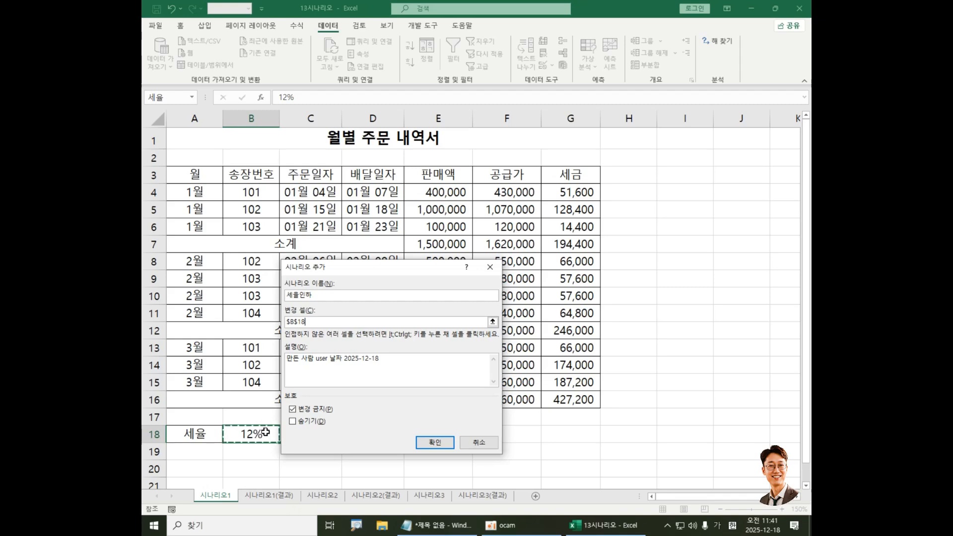
click(443, 443)
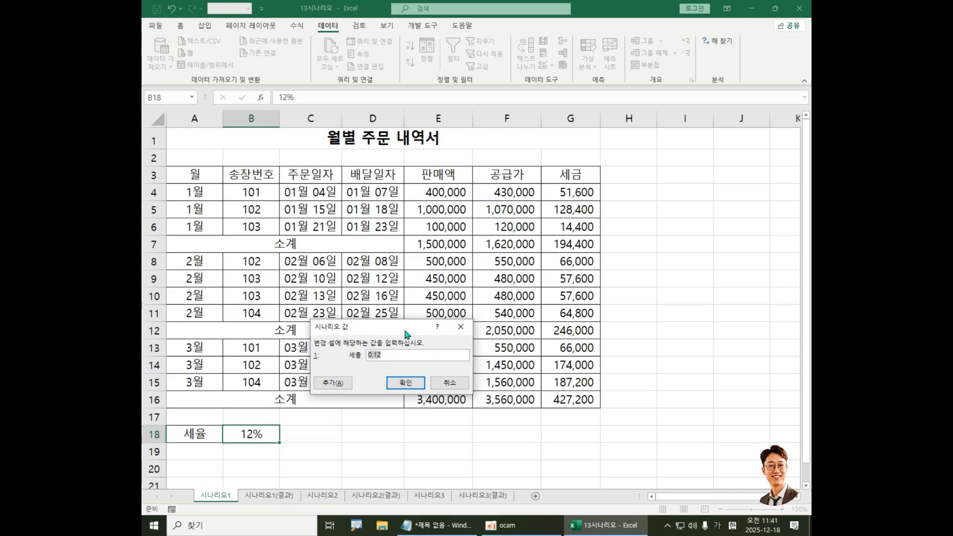
Set the tax rate value of the 세율인하 scenario to 0.09 and confirm it
text(0.09)
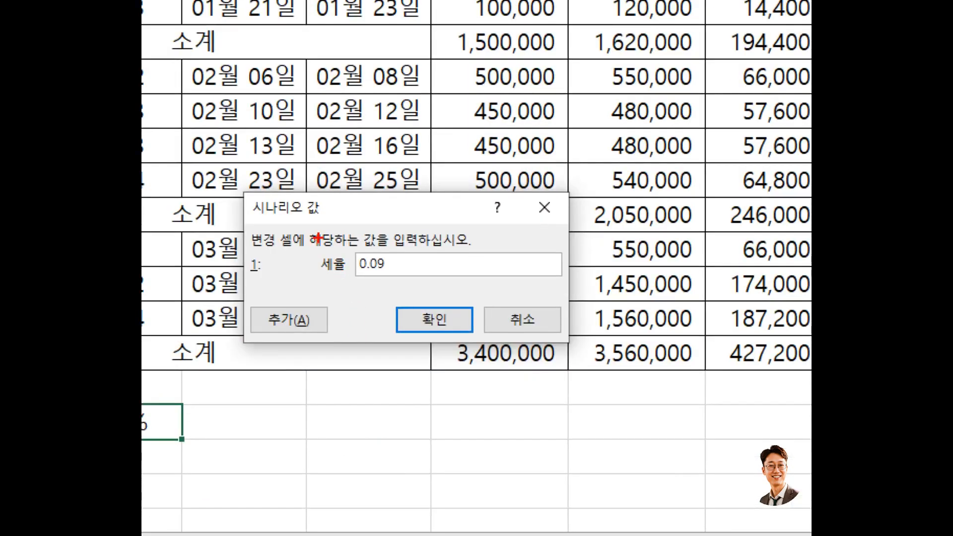
drag(317, 237, 450, 294)
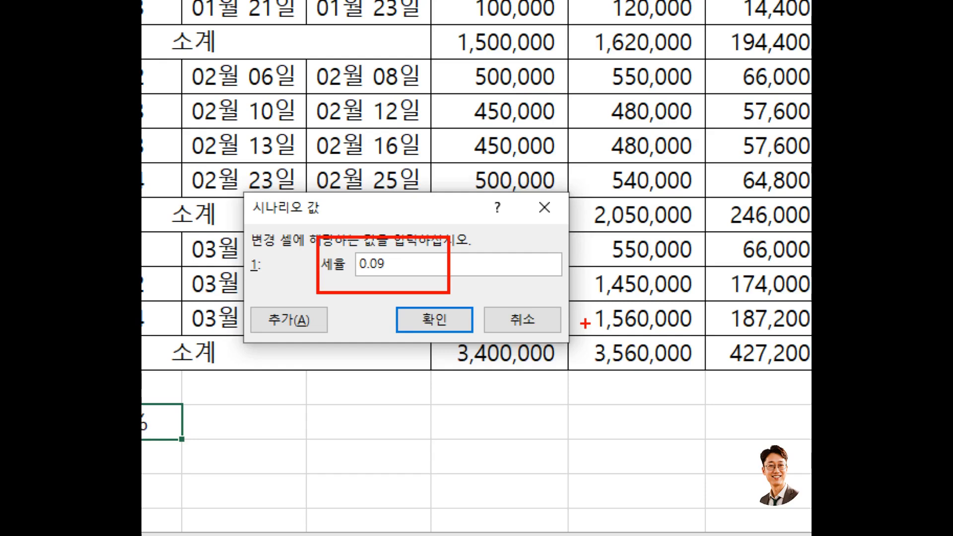
drag(489, 236, 491, 283)
mouse_move(531, 230)
mouse_down()
mouse_move(514, 276)
mouse_move(539, 270)
mouse_up()
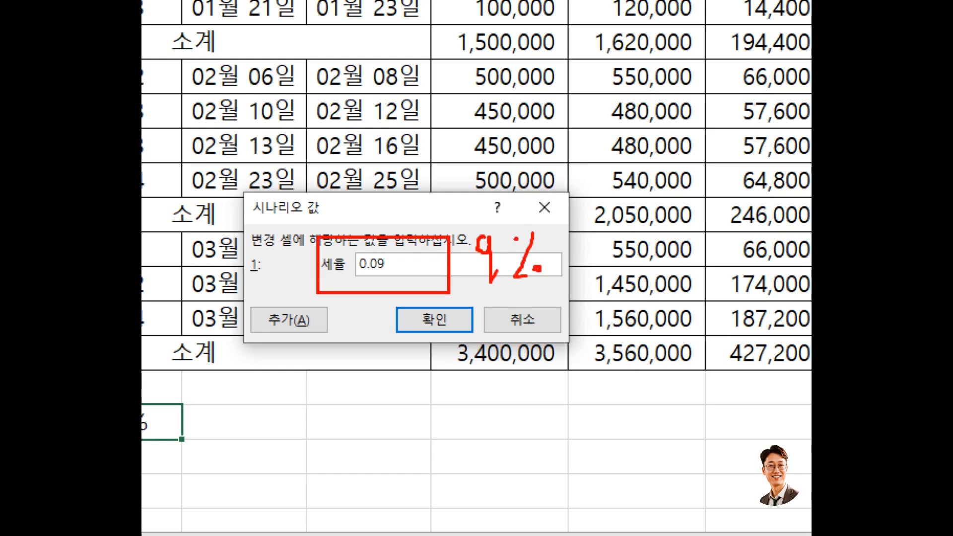
drag(515, 236, 515, 243)
mouse_move(469, 347)
mouse_down()
mouse_move(365, 339)
mouse_move(486, 298)
mouse_move(431, 353)
mouse_up()
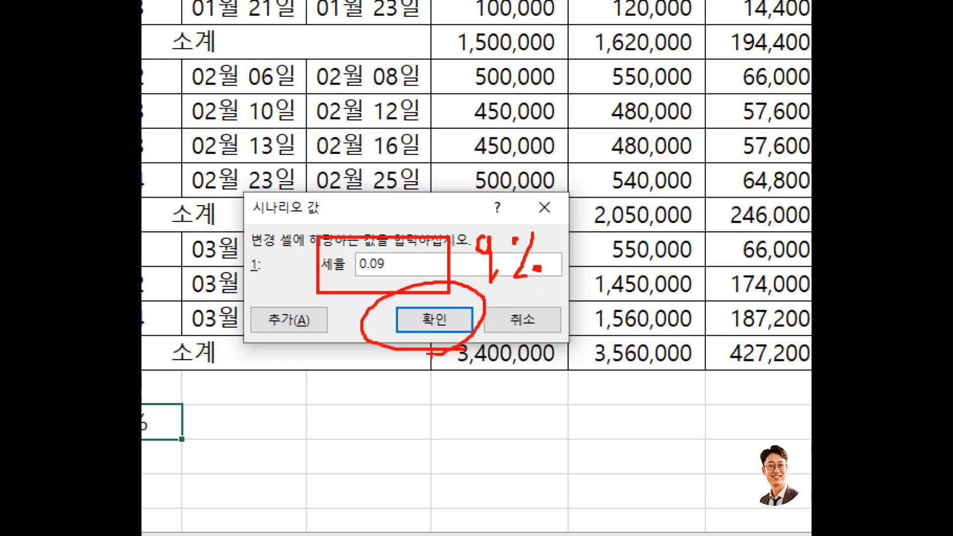
key(Escape)
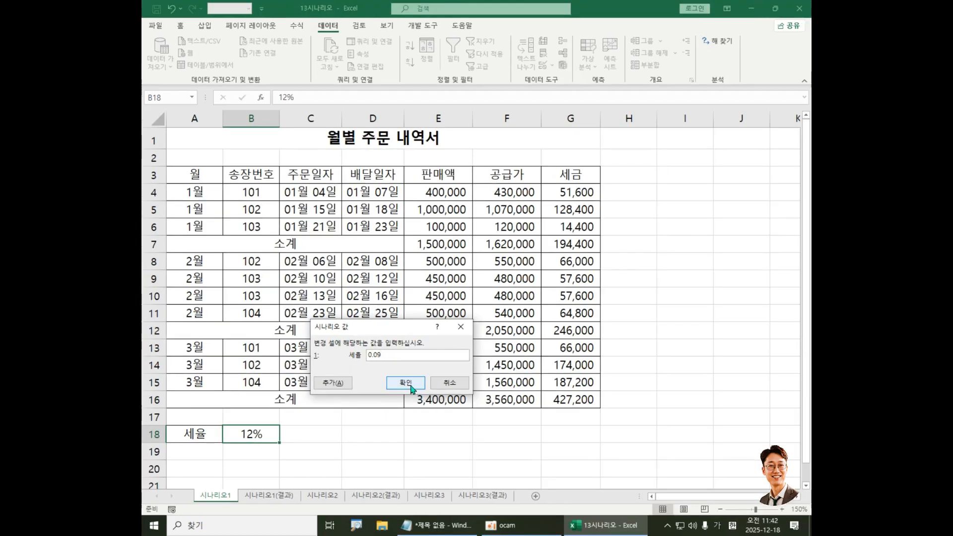
click(411, 387)
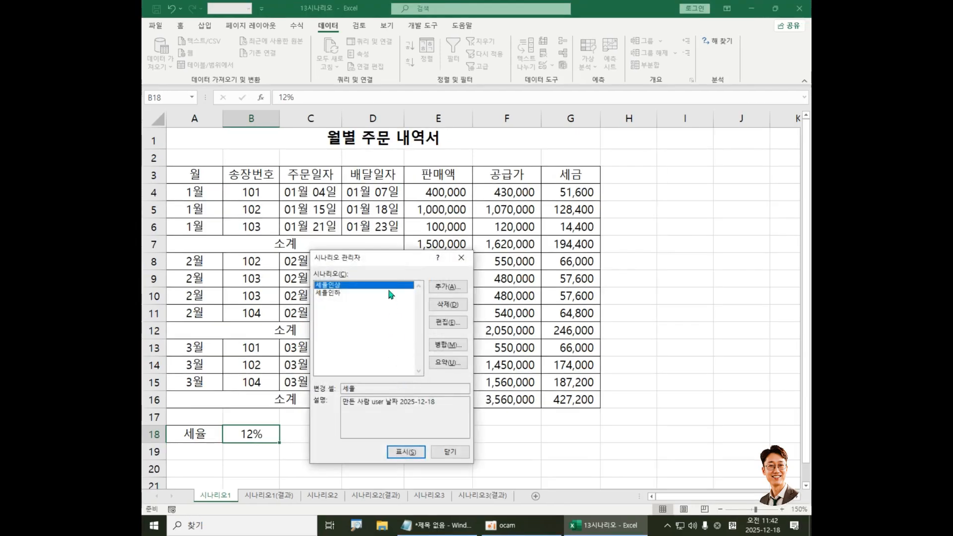
drag(383, 256, 471, 177)
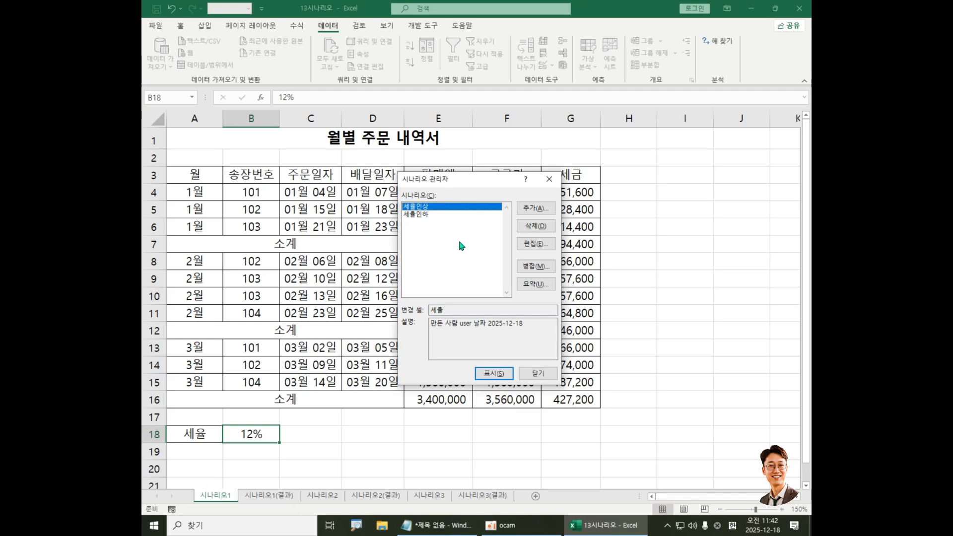
click(434, 216)
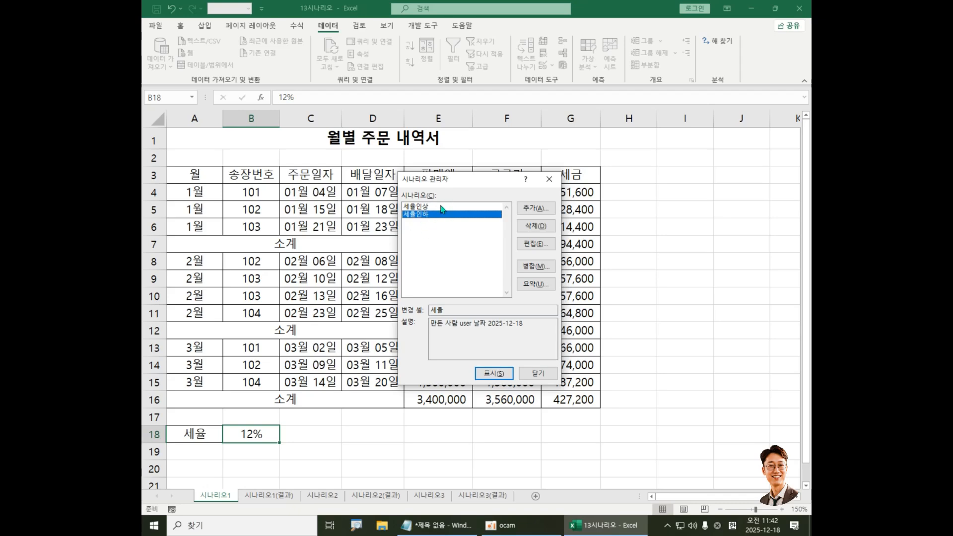
drag(460, 178, 407, 168)
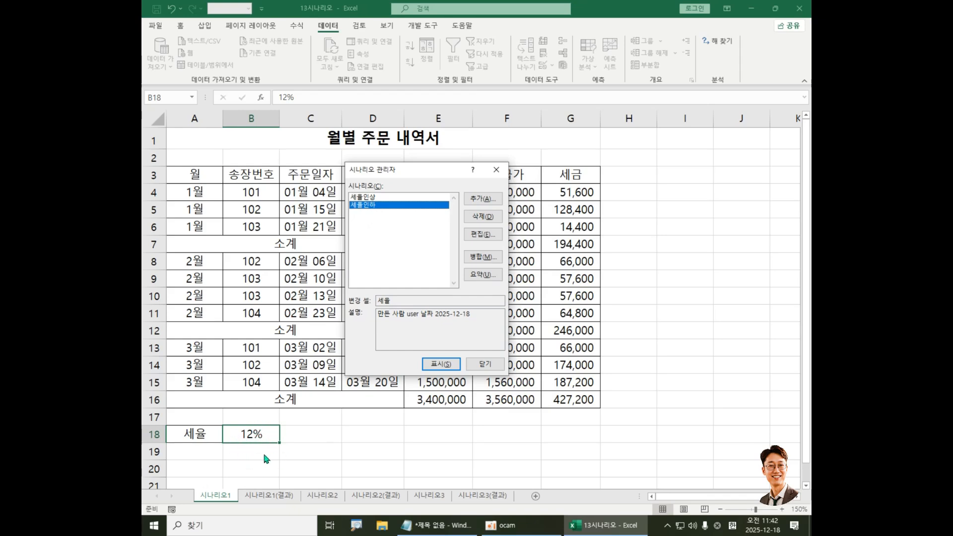
drag(410, 174, 356, 175)
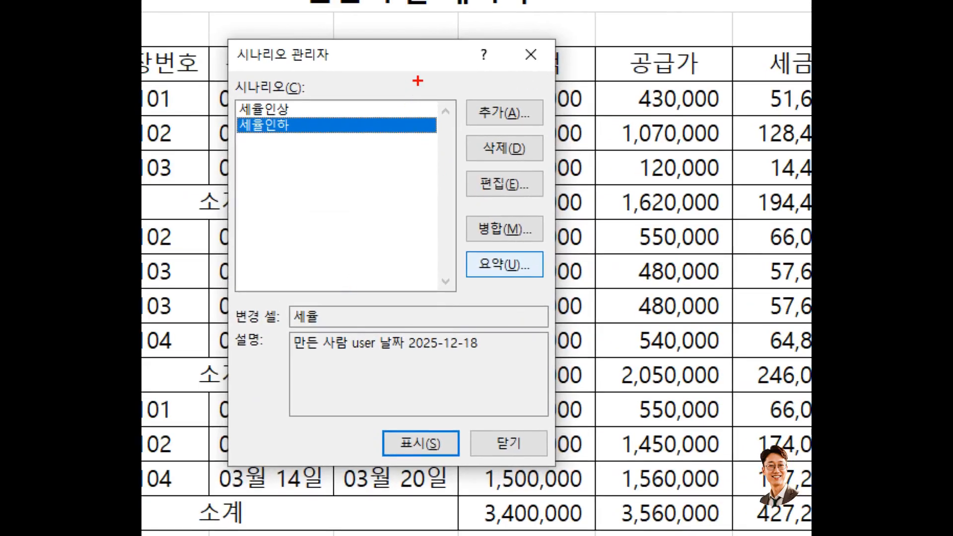
drag(419, 82, 447, 147)
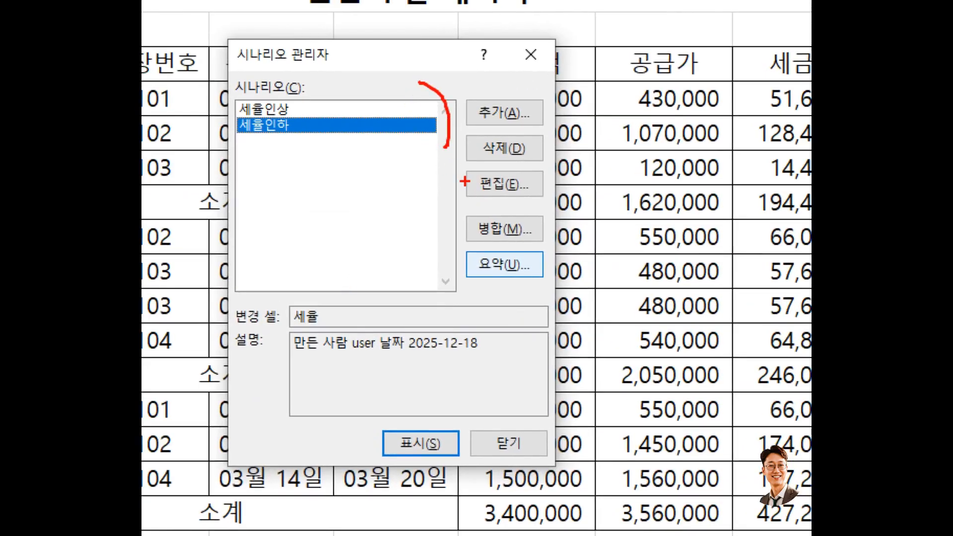
mouse_move(447, 293)
mouse_down()
mouse_move(534, 239)
mouse_move(532, 296)
mouse_up()
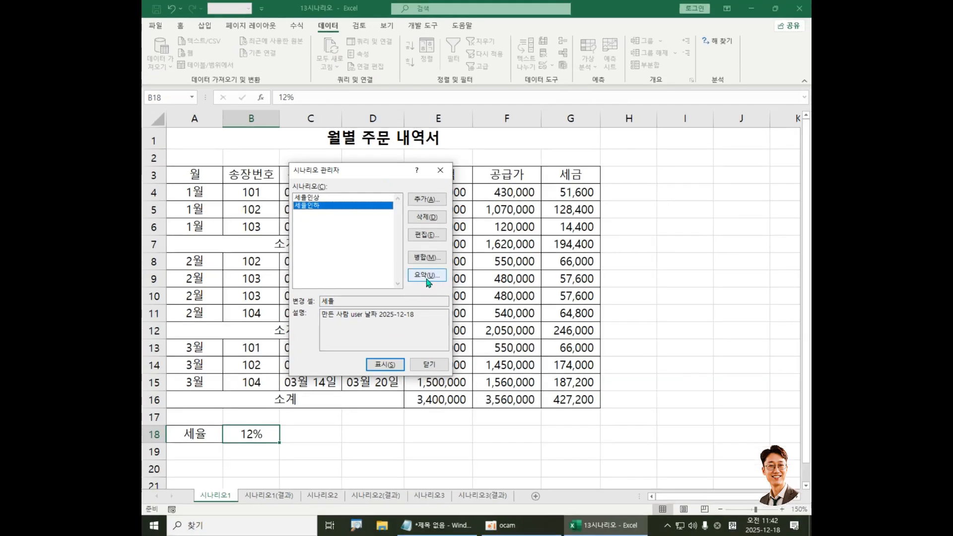
Generate a scenario summary report with the monthly tax subtotals G7, G12 and G16 as result cells
click(427, 276)
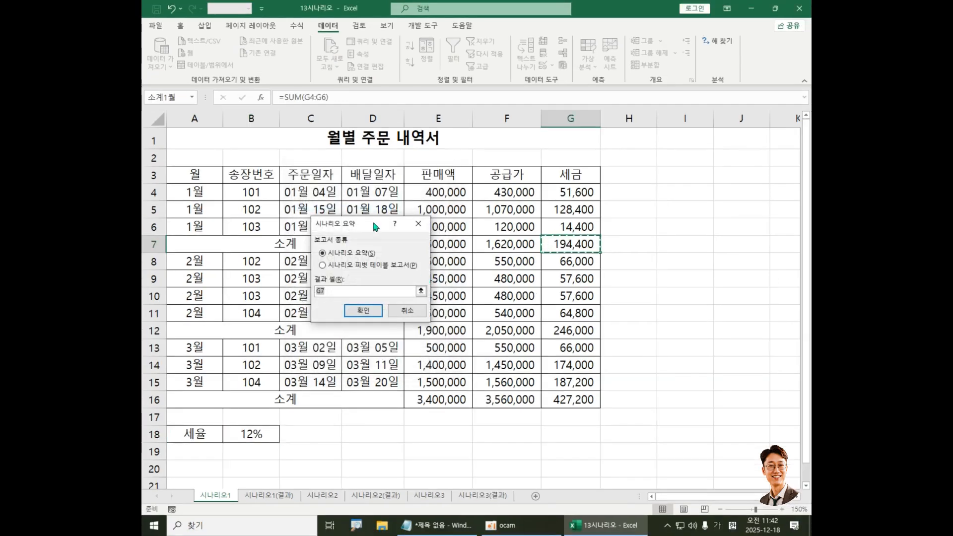
drag(372, 219, 396, 206)
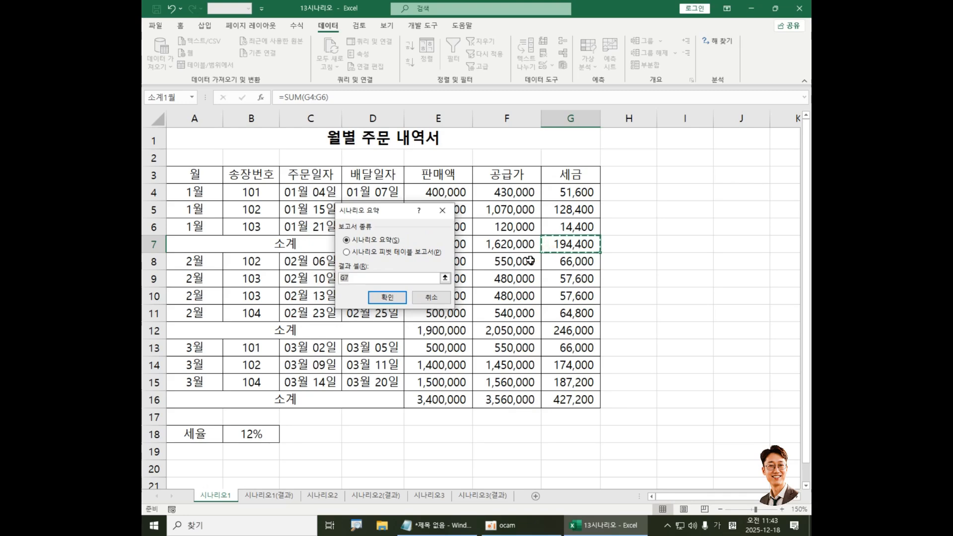
click(575, 244)
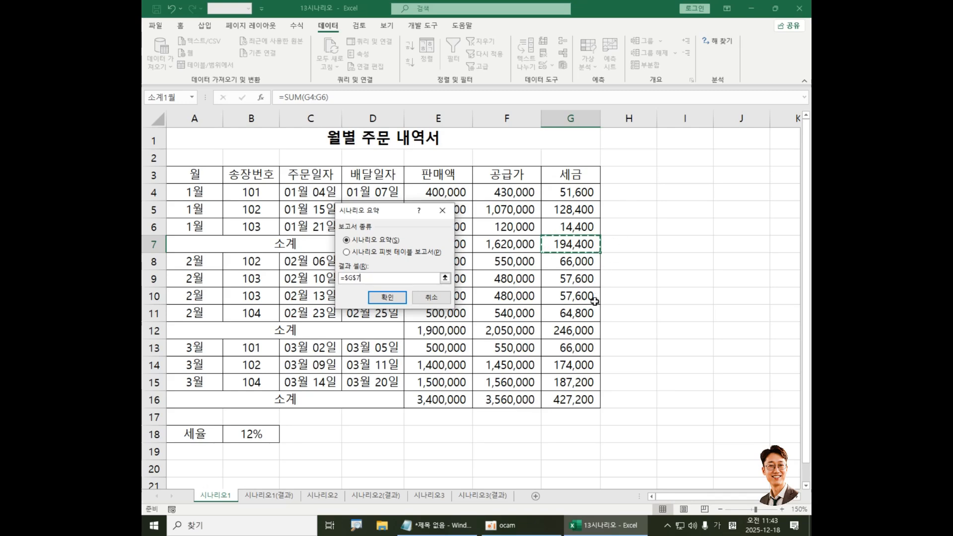
ctrl+click(582, 335)
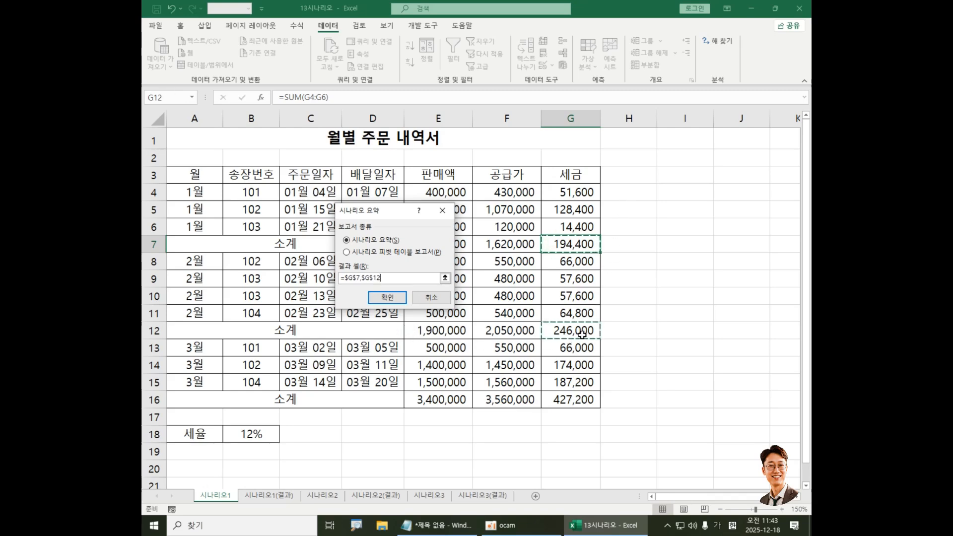
ctrl+click(575, 400)
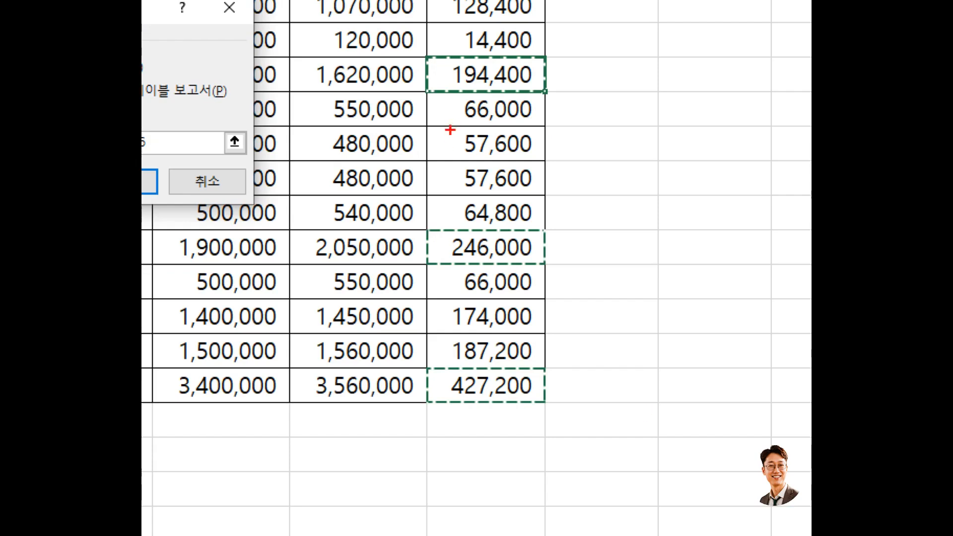
drag(425, 226, 549, 270)
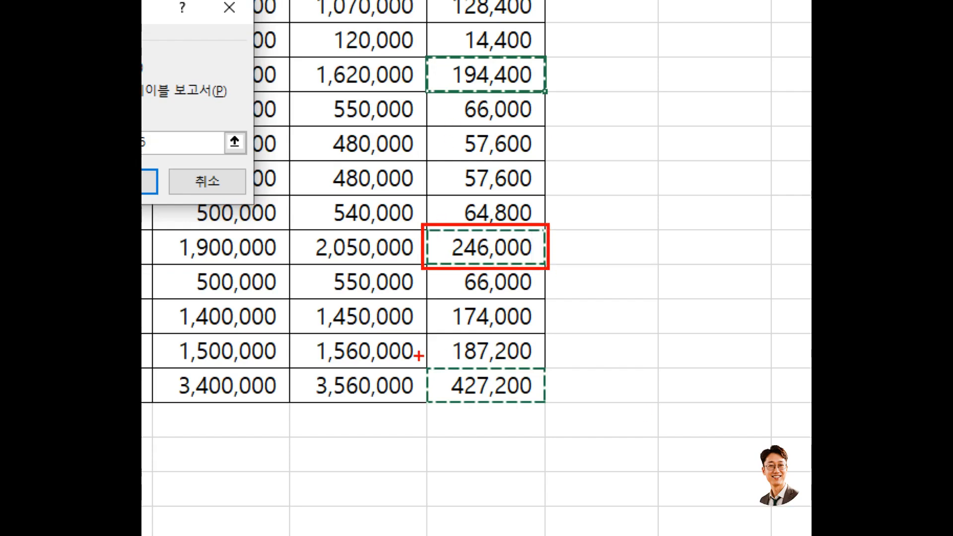
drag(422, 362, 556, 408)
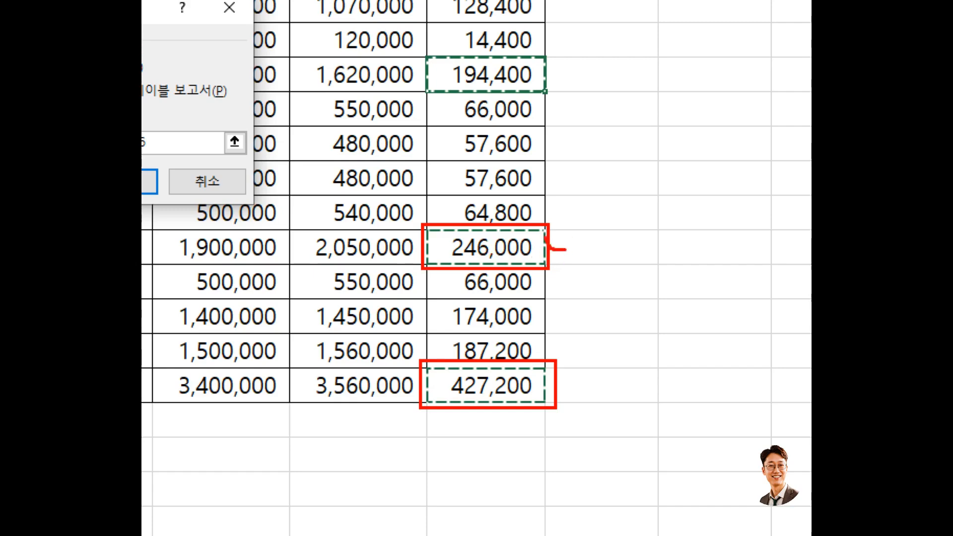
mouse_move(558, 378)
mouse_down()
mouse_move(571, 362)
mouse_move(566, 389)
mouse_up()
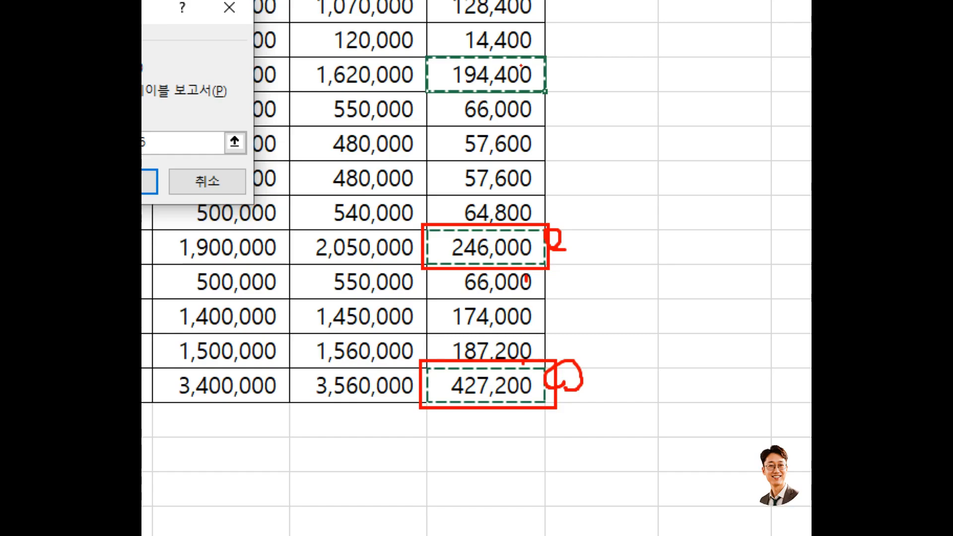
key(Escape)
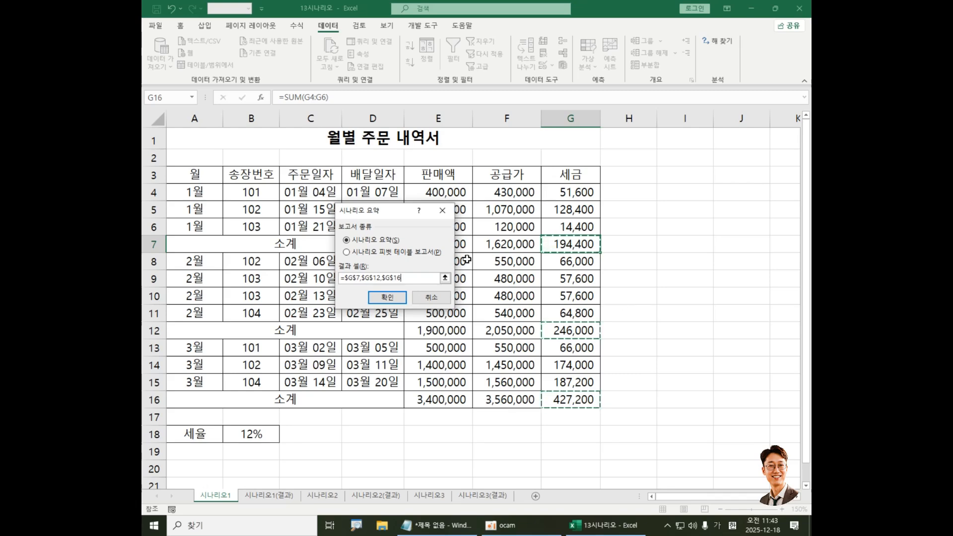
click(387, 298)
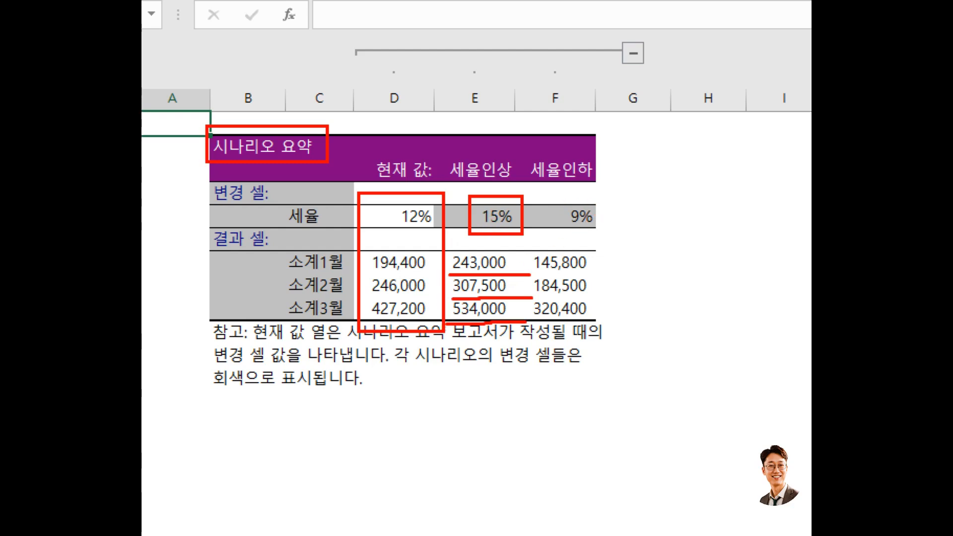
drag(560, 194, 609, 234)
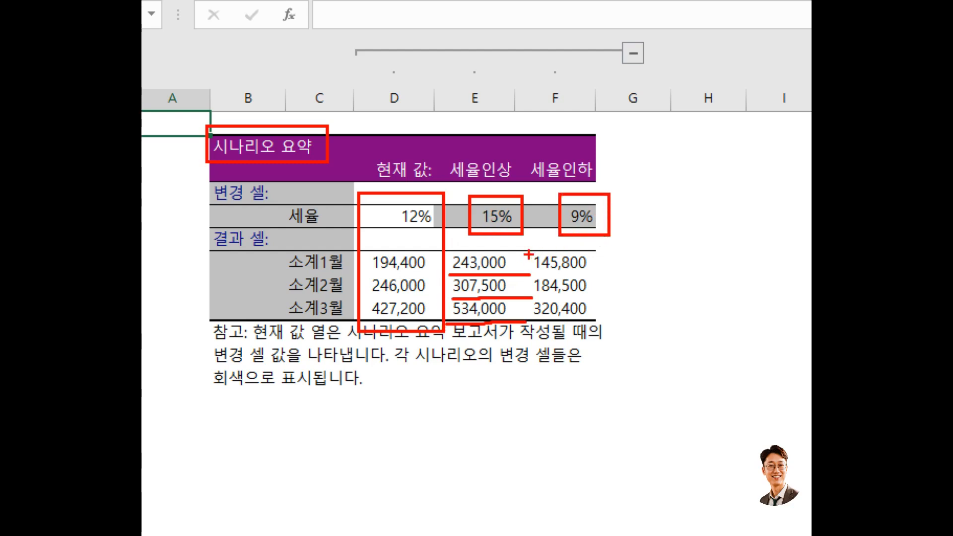
mouse_move(520, 251)
mouse_down()
mouse_move(521, 272)
mouse_move(642, 334)
mouse_up()
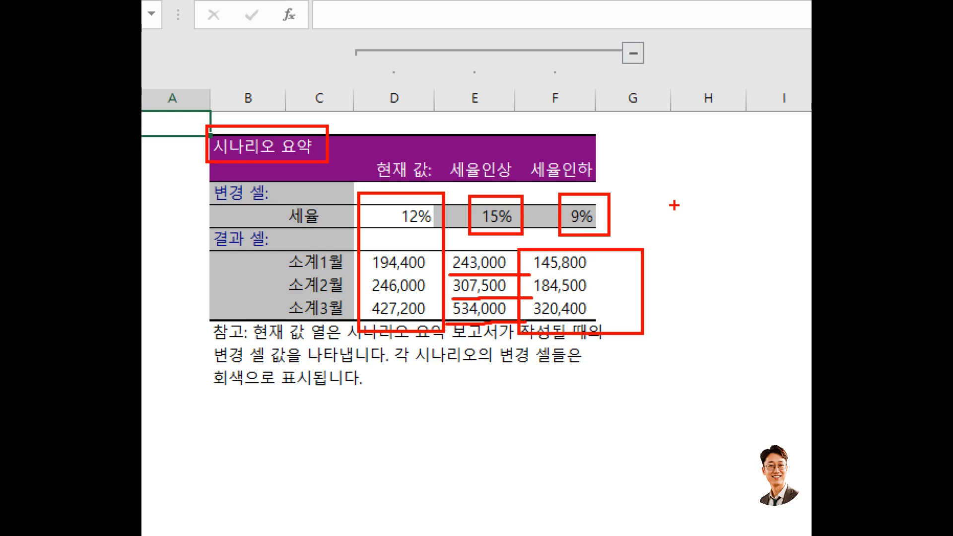
key(Escape)
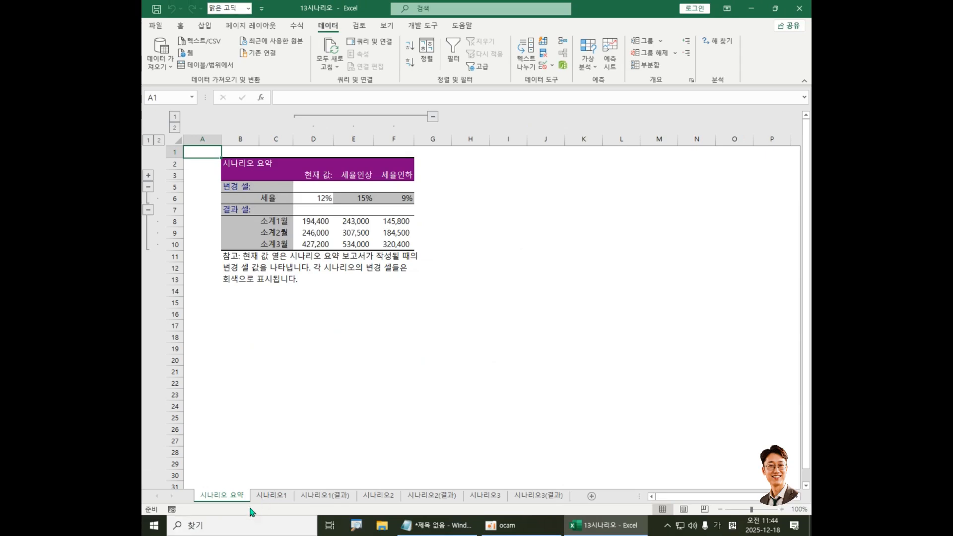
key(ctrl+1)
click(228, 533)
click(336, 425)
click(220, 424)
Switch to Notepad to review the two noted 시나리오 steps, 이름정의 and 시나리오 실행, and return to Excel
click(437, 526)
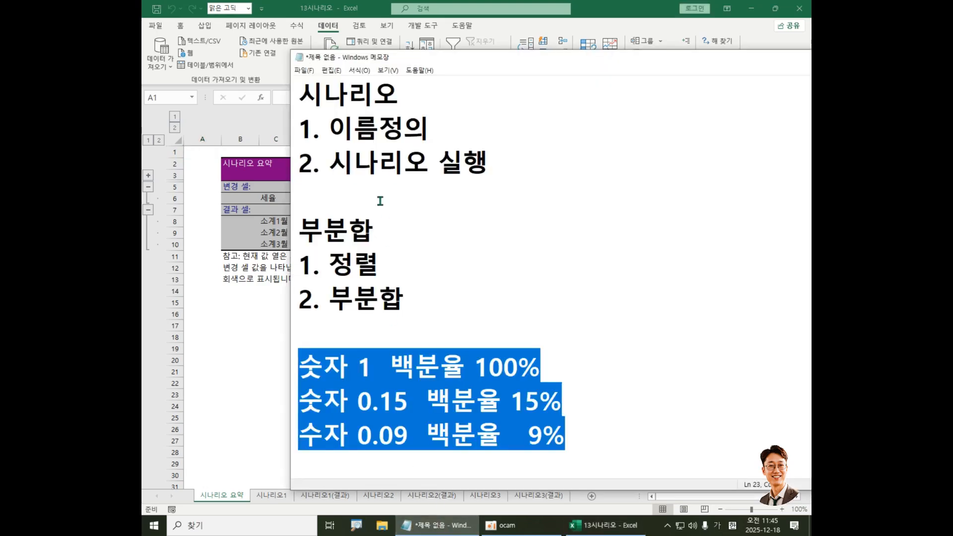
drag(517, 163, 286, 117)
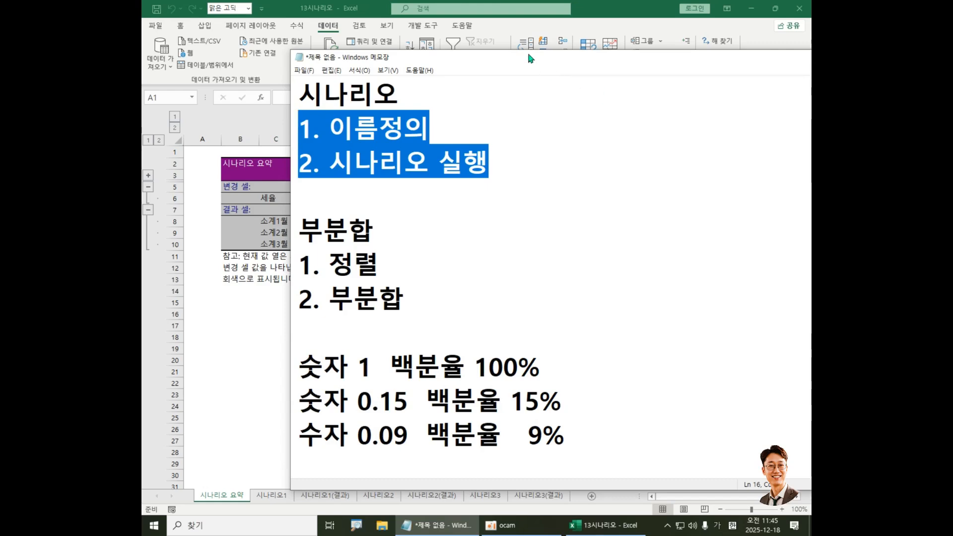
drag(530, 58, 521, 138)
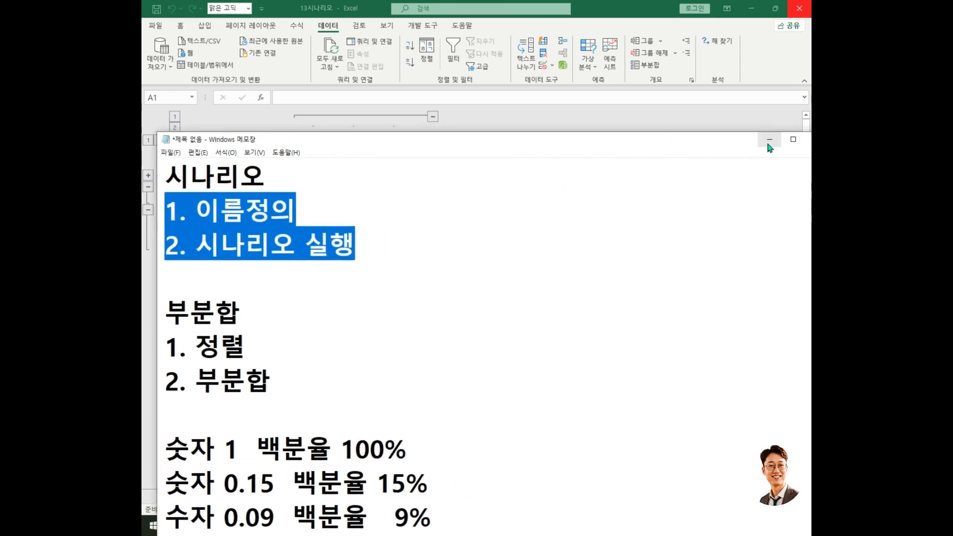
click(770, 138)
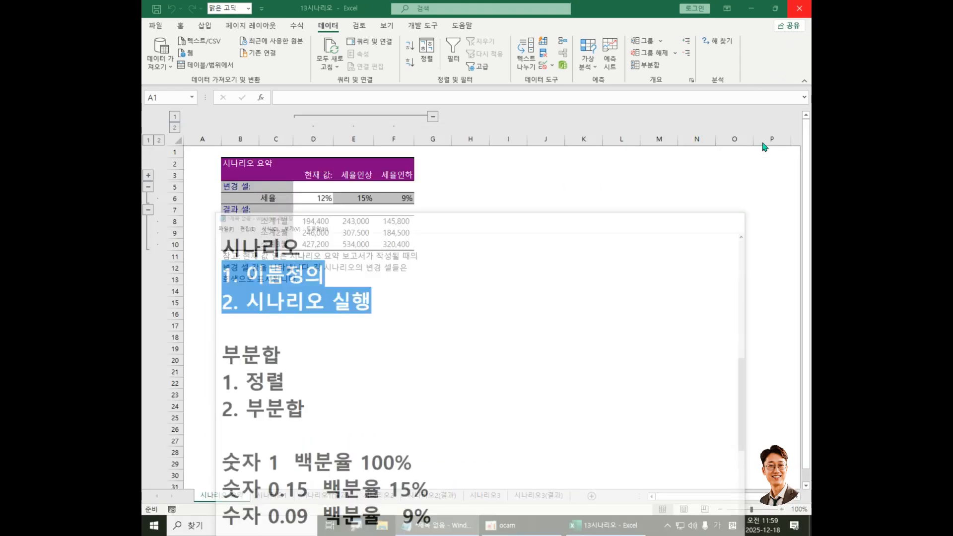
click(502, 525)
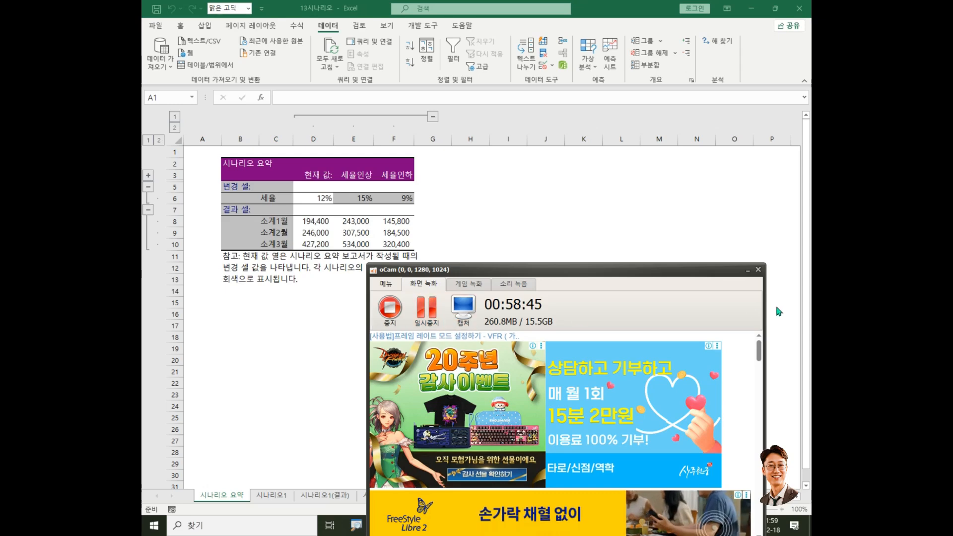
click(748, 272)
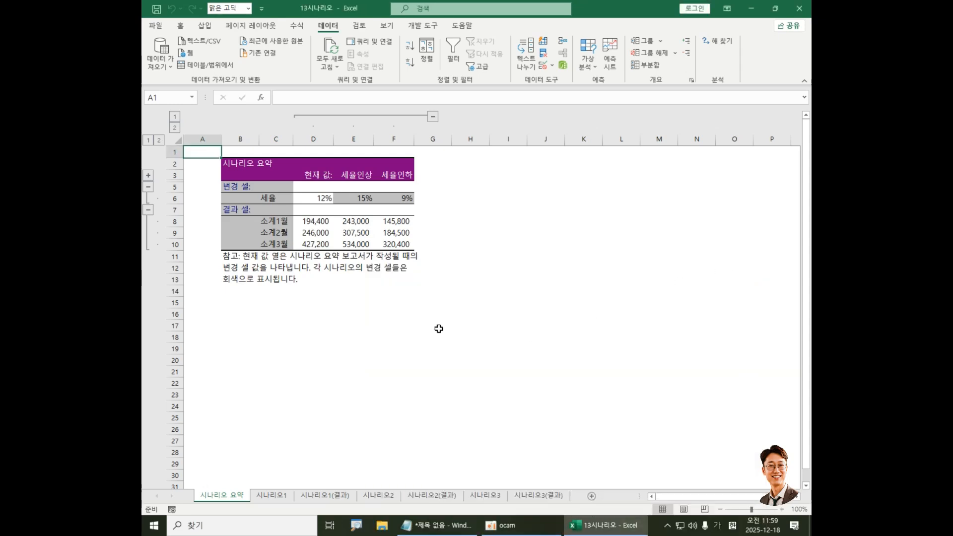
On the 시나리오2 sheet, define the name 판매금액합계 for the sales amount total in cell E10
click(373, 498)
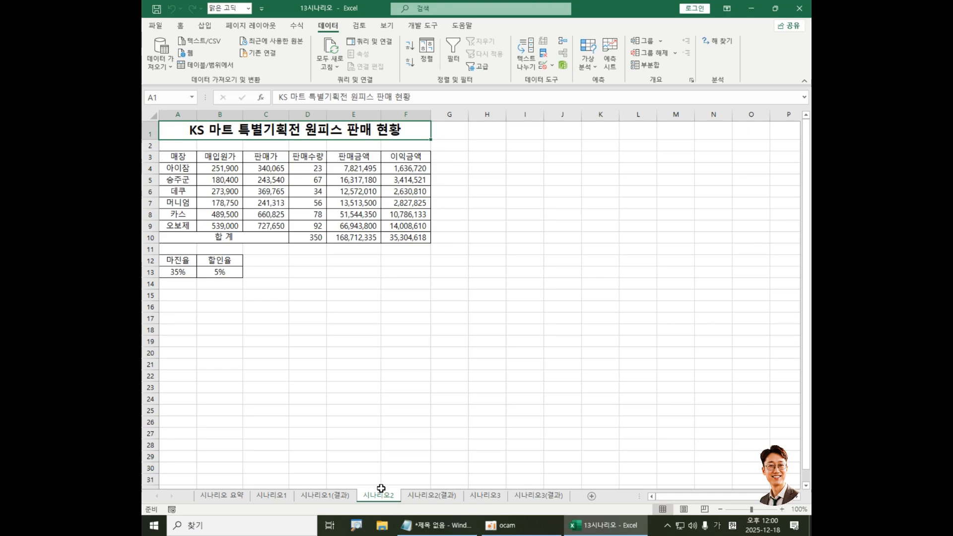
click(782, 510)
click(783, 510)
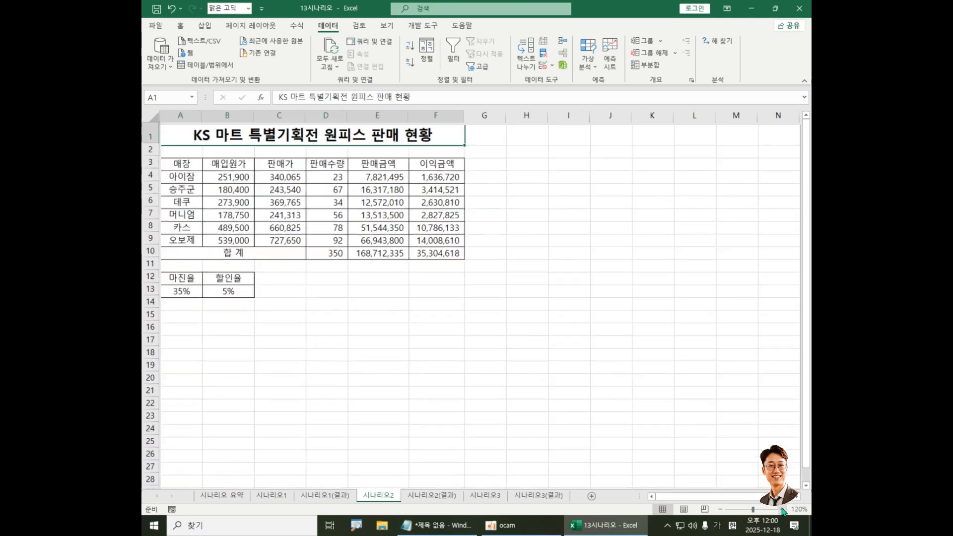
click(782, 510)
click(782, 510)
click(783, 510)
click(782, 510)
click(782, 509)
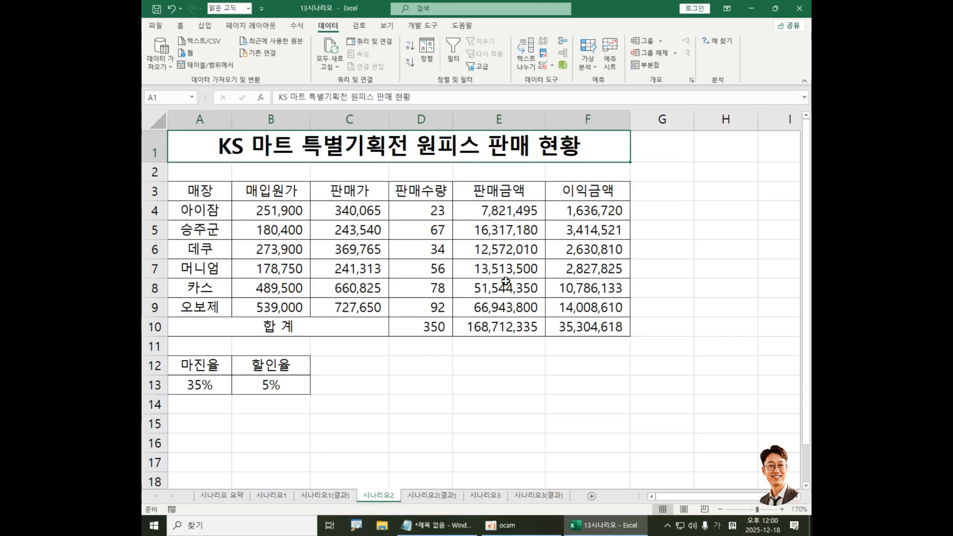
click(506, 325)
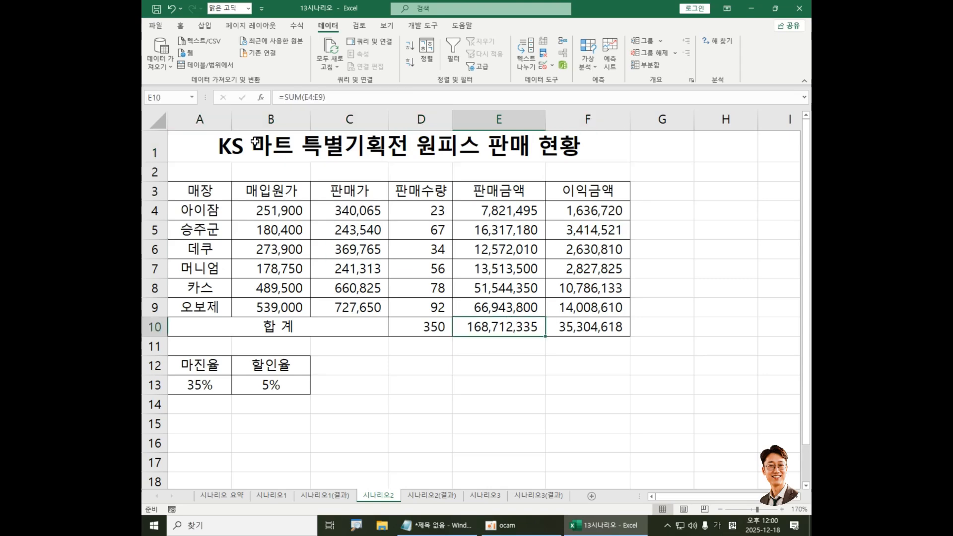
click(163, 98)
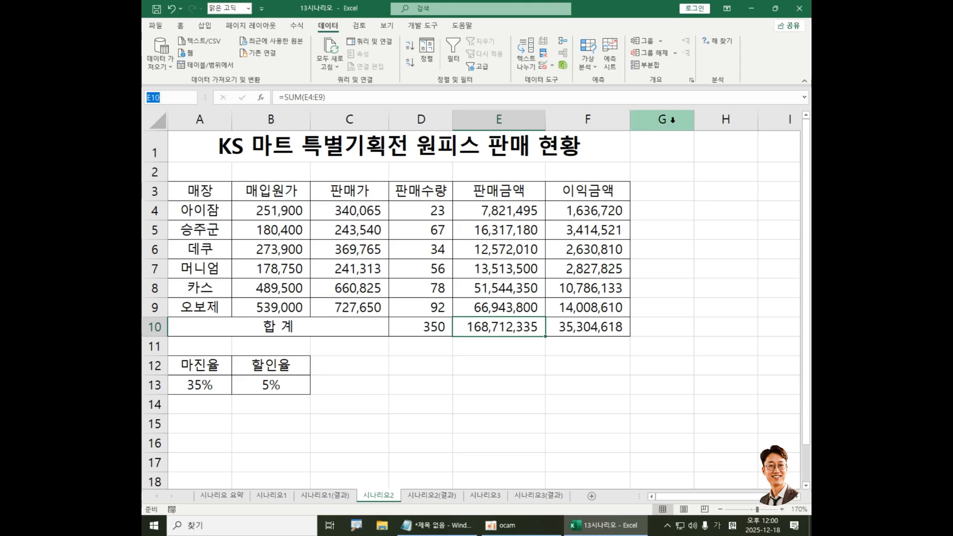
text(판매금액)
text(합계)
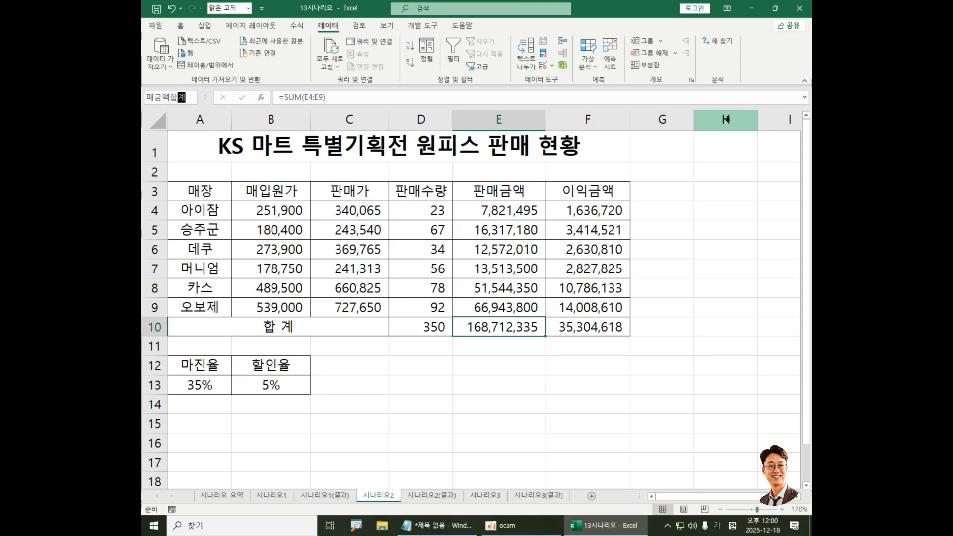
key(Return)
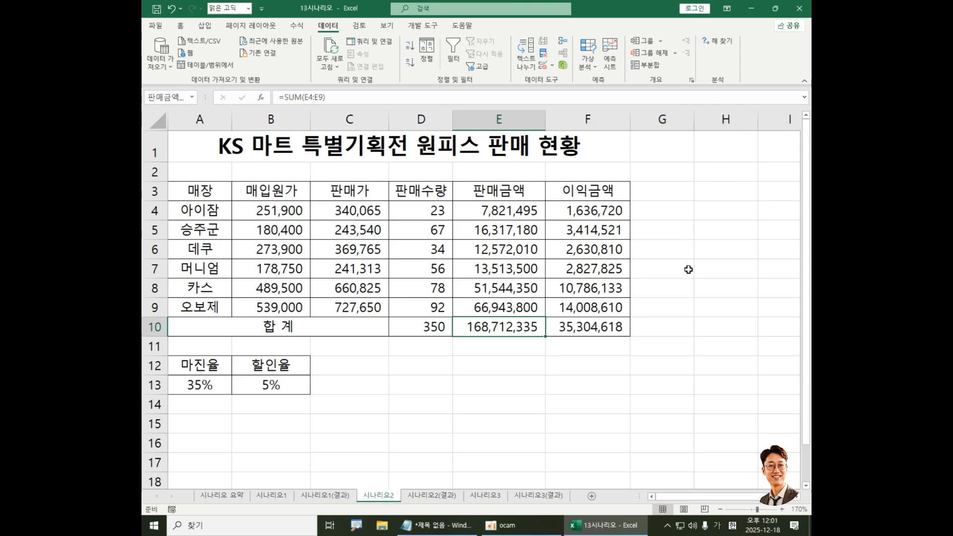
Define the name 이익금액합계 for the profit amount total in cell F10
click(603, 332)
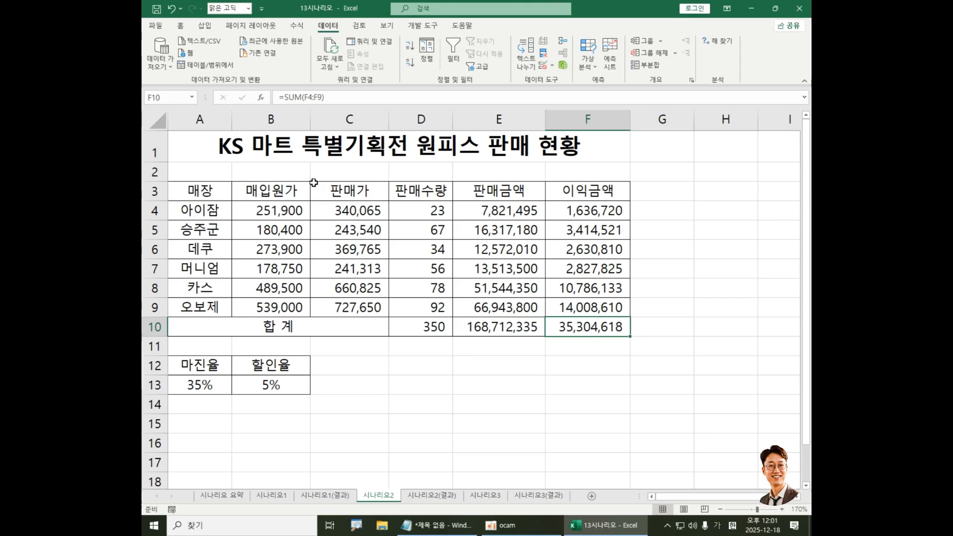
click(170, 97)
text(이익금액)
text(합계)
key(Return)
Name the margin rate cell A13 마진율 and the discount rate cell B13 할인율
click(206, 389)
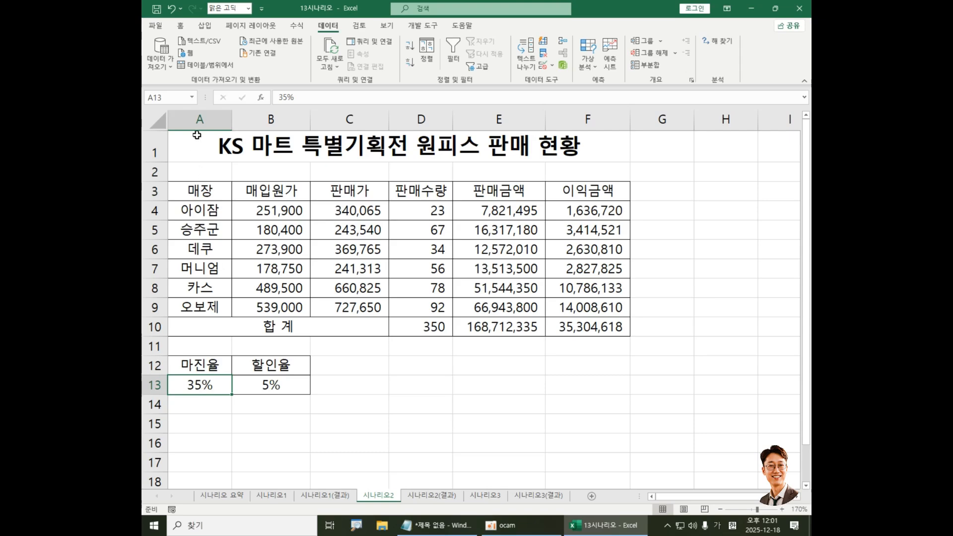
click(182, 98)
text(마진율)
key(Return)
click(263, 381)
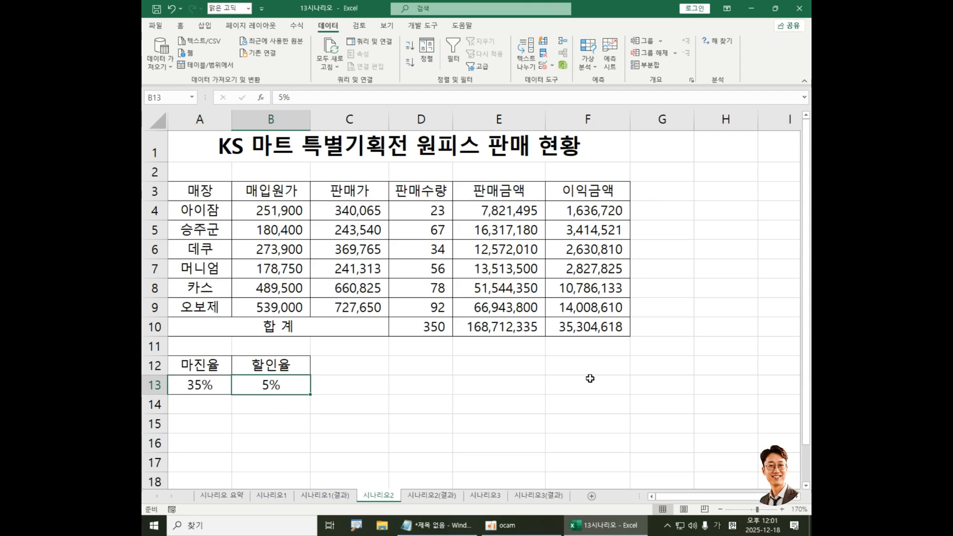
click(182, 96)
text(할인율)
key(Return)
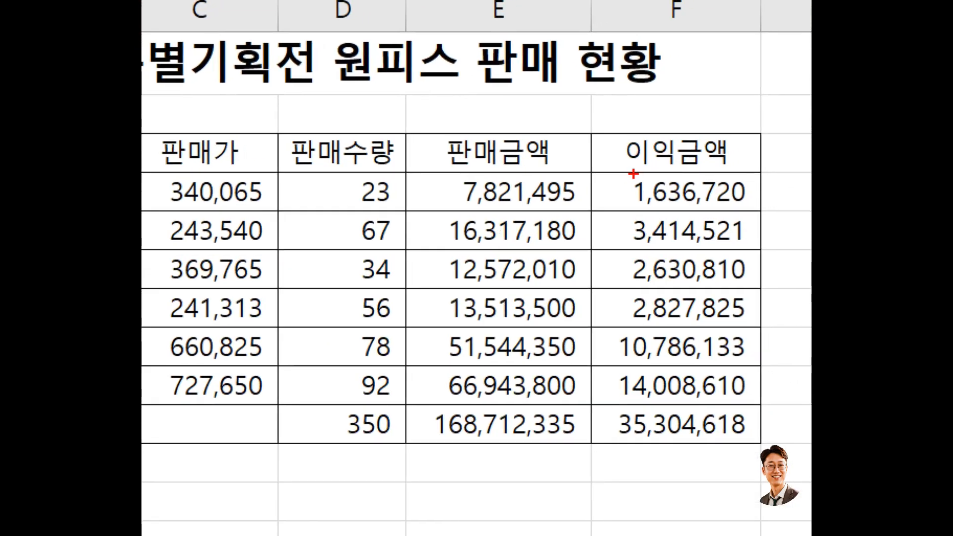
Review the workbook's defined names and the cells they refer to in the Name Manager, and close it
mouse_move(419, 403)
mouse_down()
mouse_move(553, 472)
mouse_move(759, 465)
mouse_up()
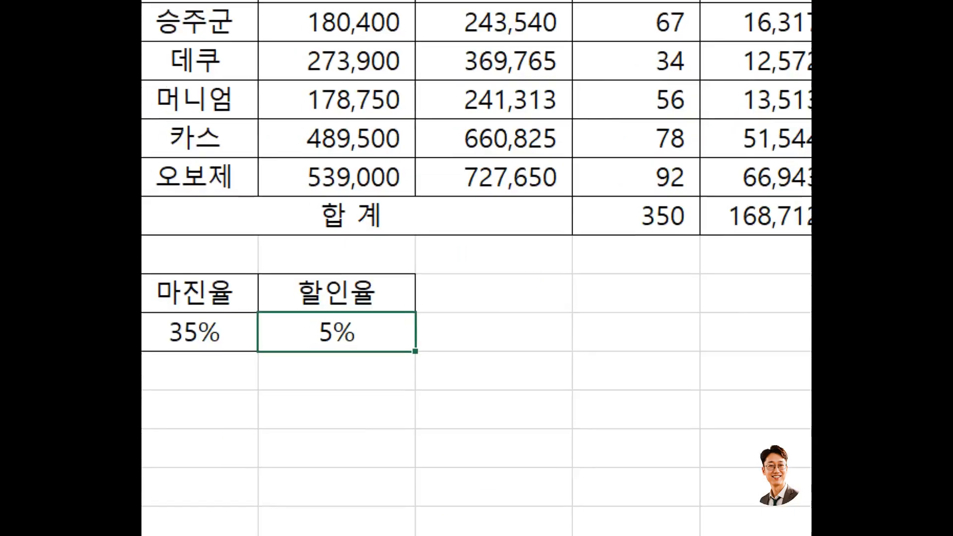
mouse_move(142, 320)
mouse_down()
mouse_move(174, 334)
mouse_move(464, 352)
mouse_up()
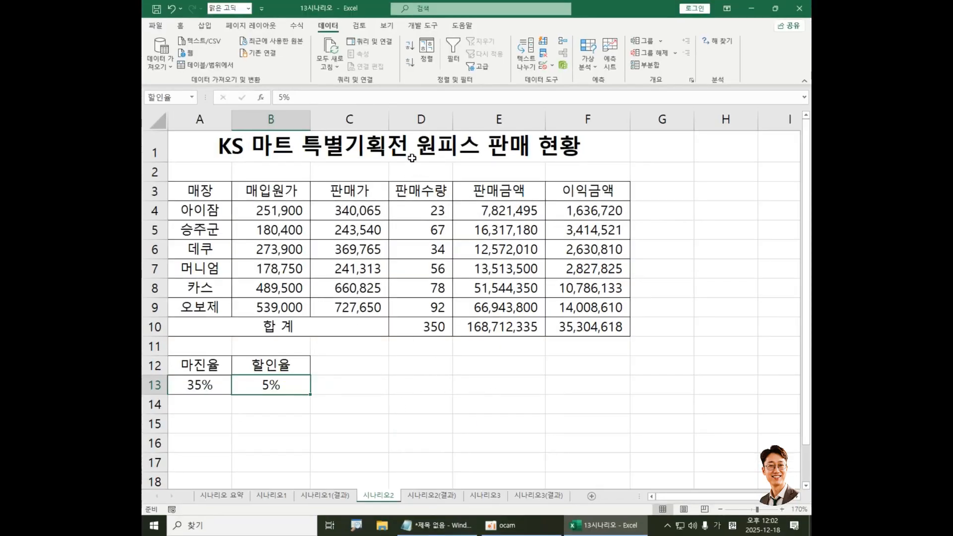
click(298, 30)
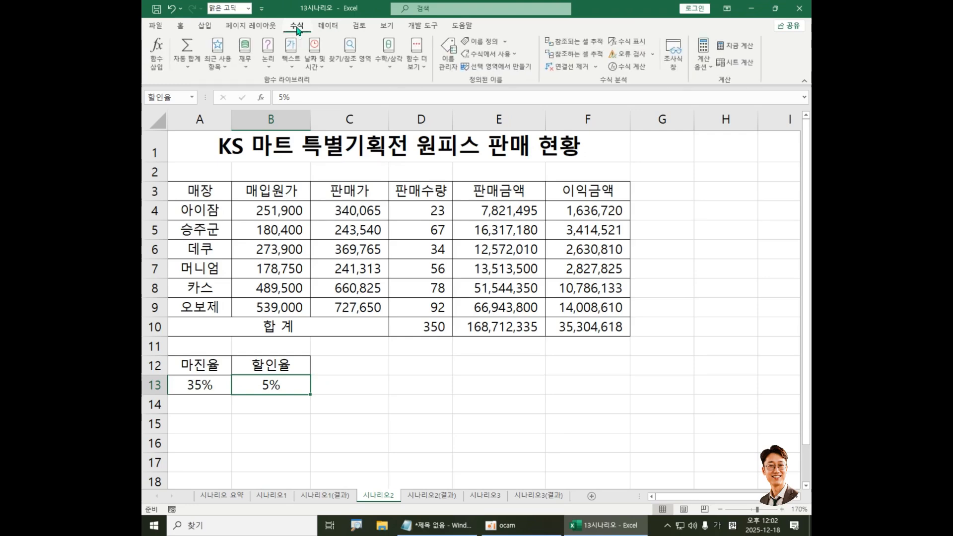
click(452, 69)
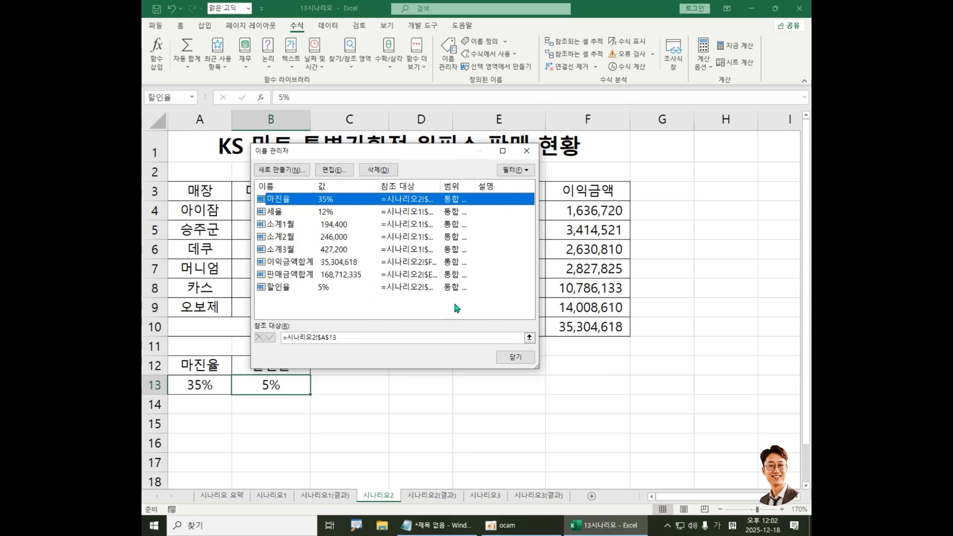
click(516, 357)
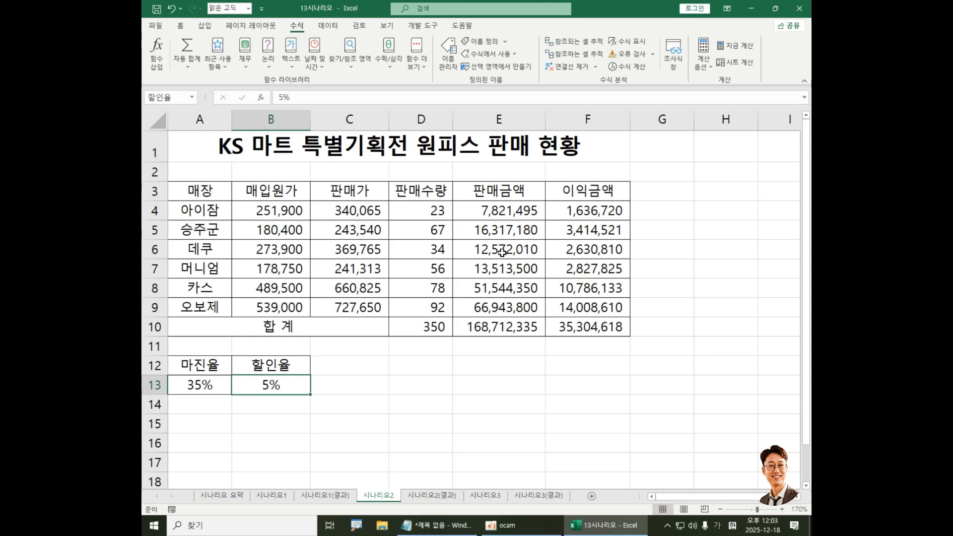
click(208, 384)
click(263, 384)
click(210, 385)
click(252, 382)
drag(194, 365, 269, 385)
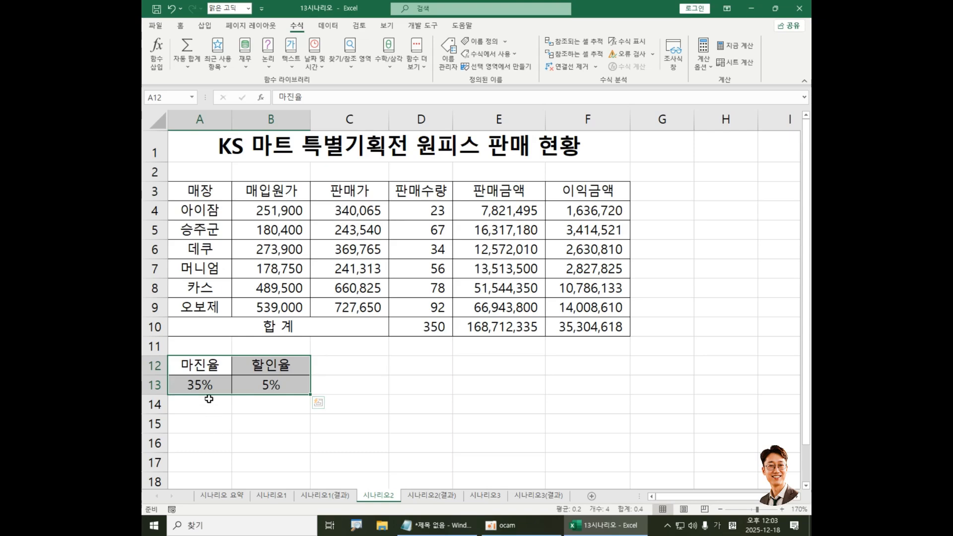
click(205, 385)
click(204, 366)
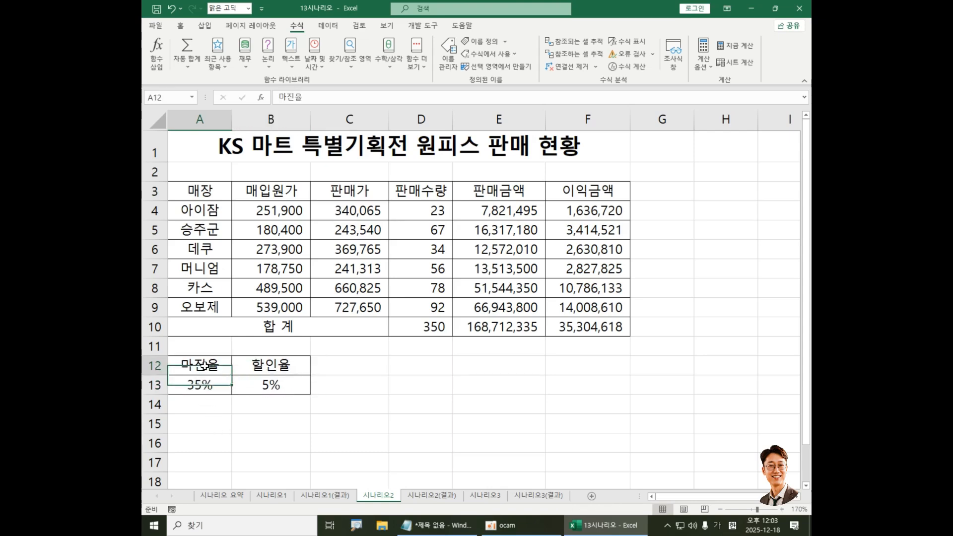
click(271, 386)
click(271, 366)
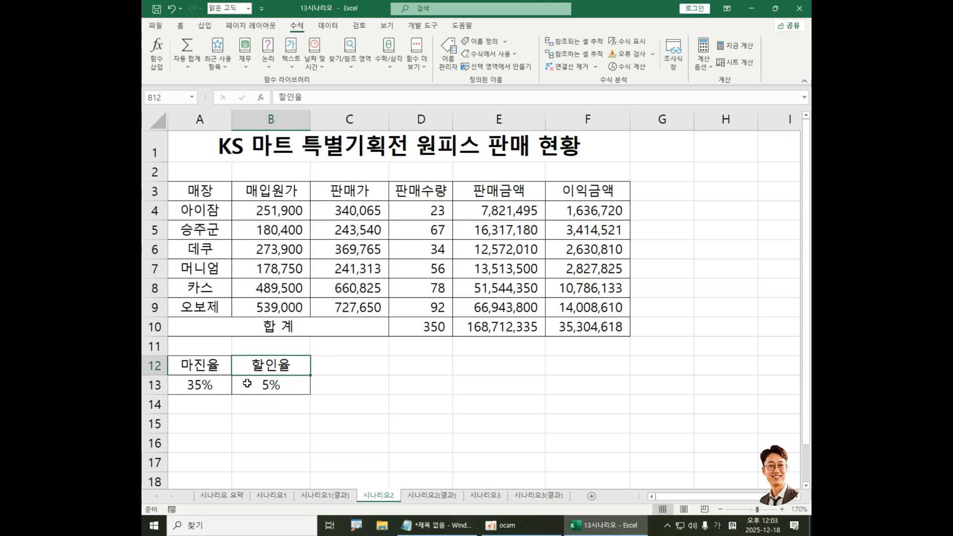
click(195, 386)
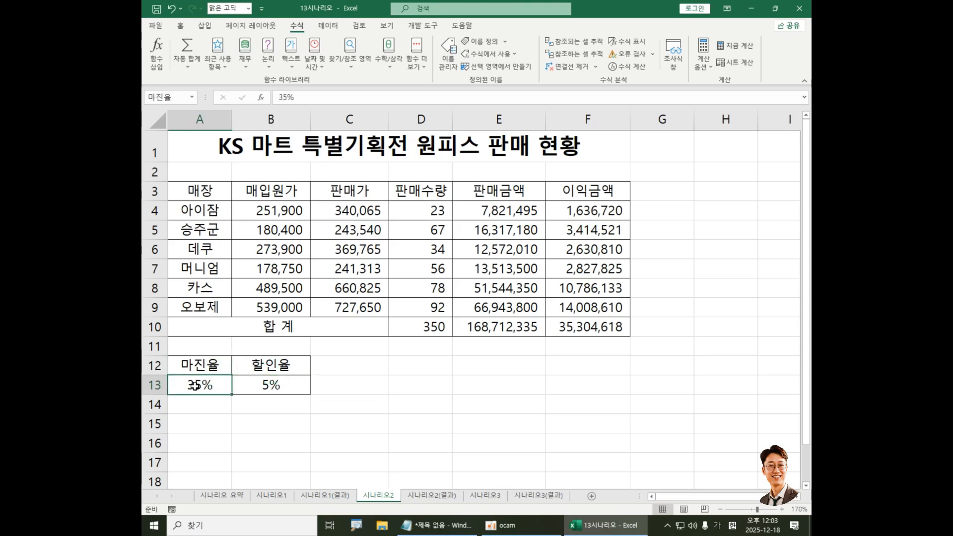
click(287, 385)
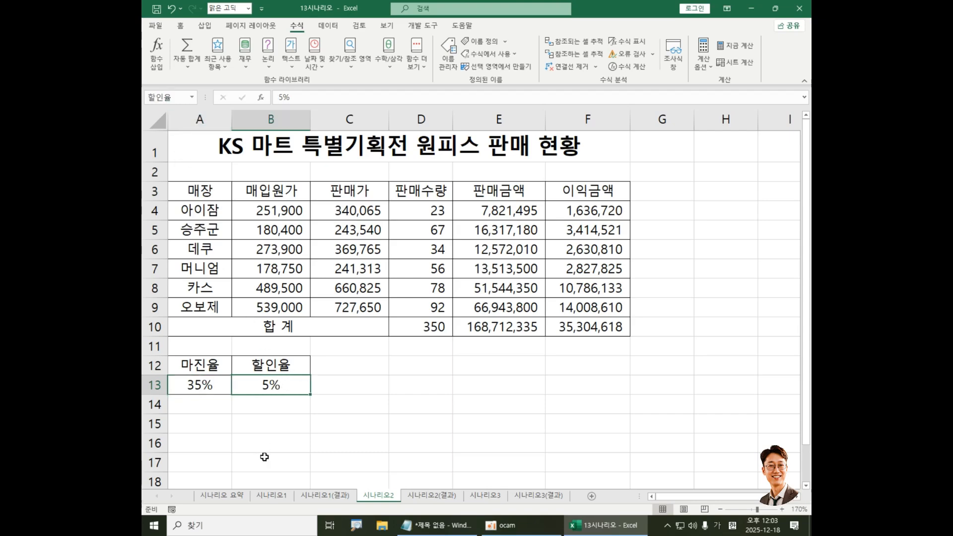
drag(213, 373, 268, 390)
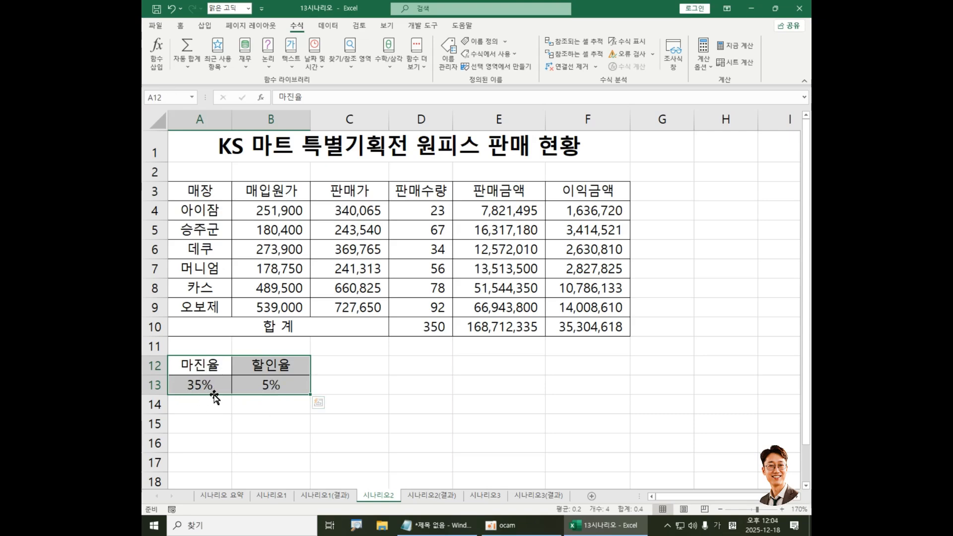
click(258, 423)
click(210, 385)
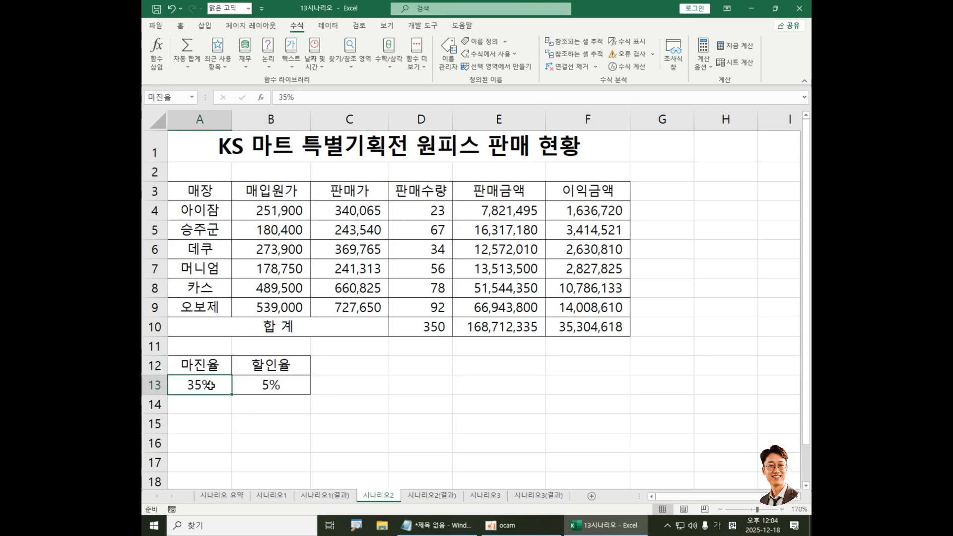
click(271, 385)
click(202, 385)
click(268, 385)
click(208, 385)
click(277, 385)
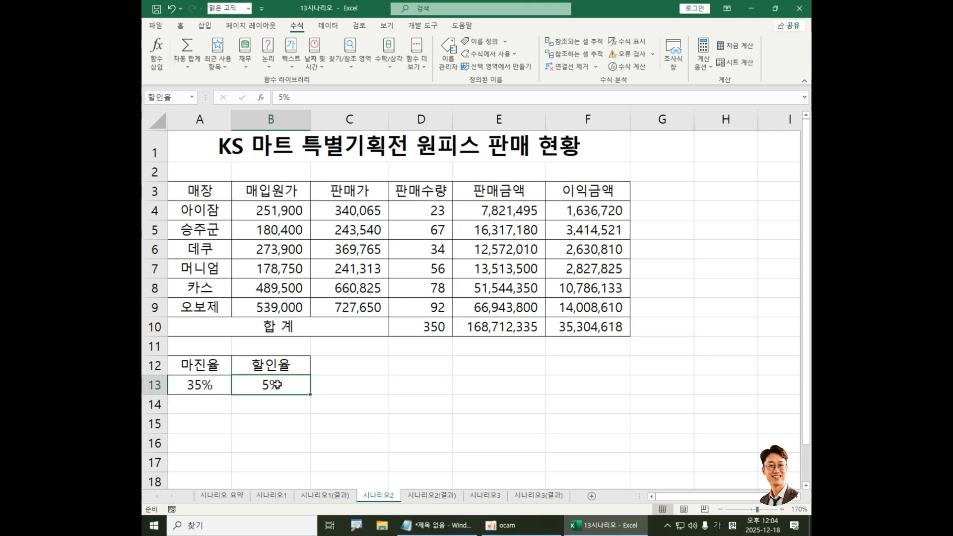
click(208, 384)
click(270, 385)
click(218, 385)
click(258, 385)
click(225, 386)
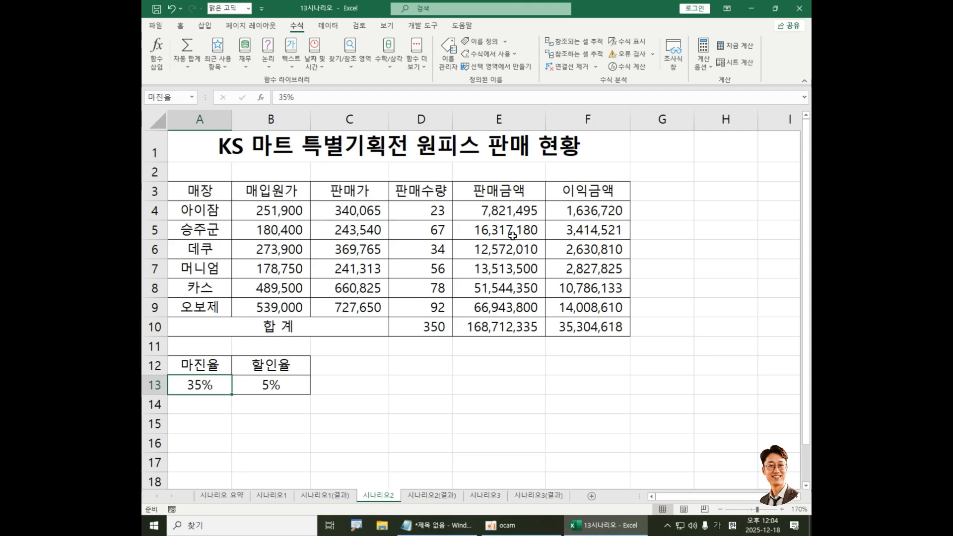
Start a new scenario in the Scenario Manager for the 시나리오2 sheet and name it 이익증가
click(330, 27)
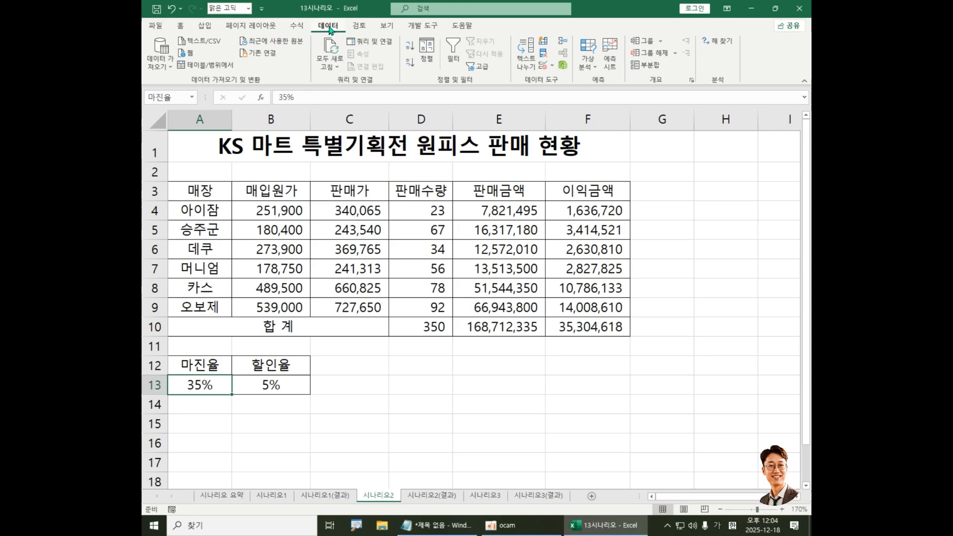
click(594, 66)
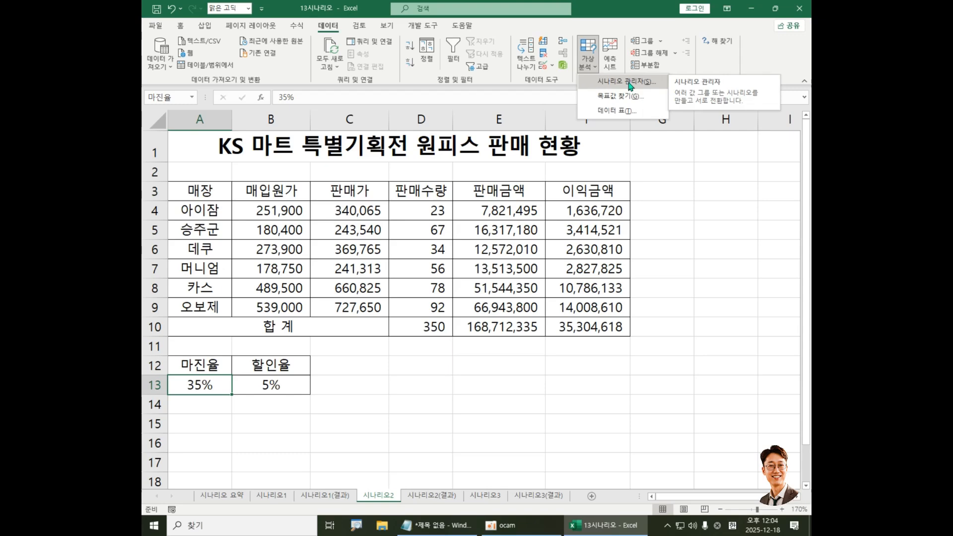
click(627, 81)
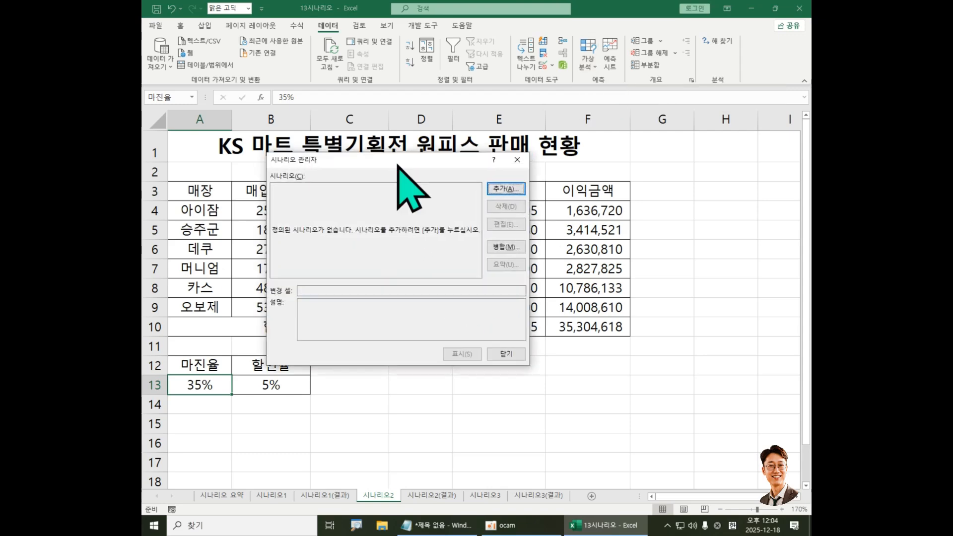
drag(397, 166, 452, 237)
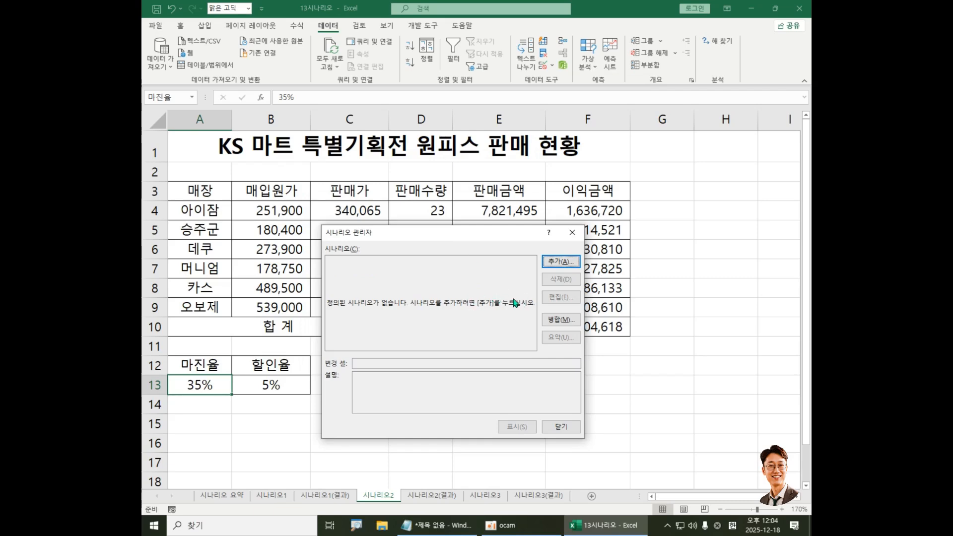
click(569, 263)
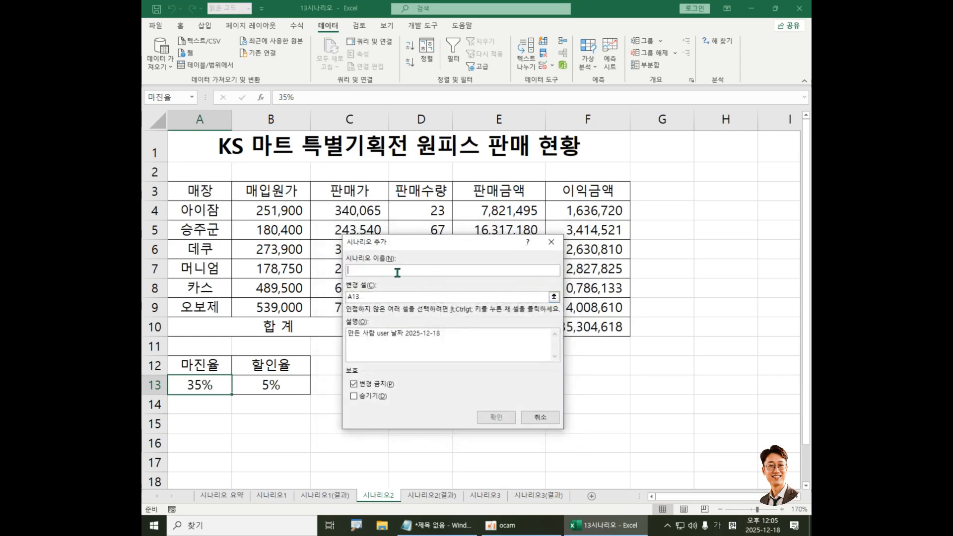
text(ㅇ)
text(익ㅈ)
text(가)
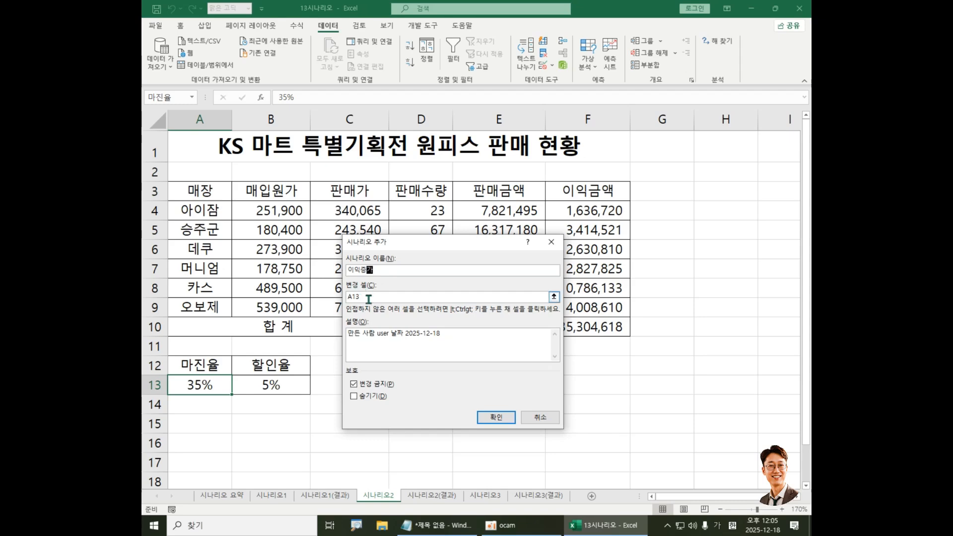
Set the changing cells of the 이익증가 scenario to A13:B13 and accept the scenario definition
drag(367, 299, 343, 298)
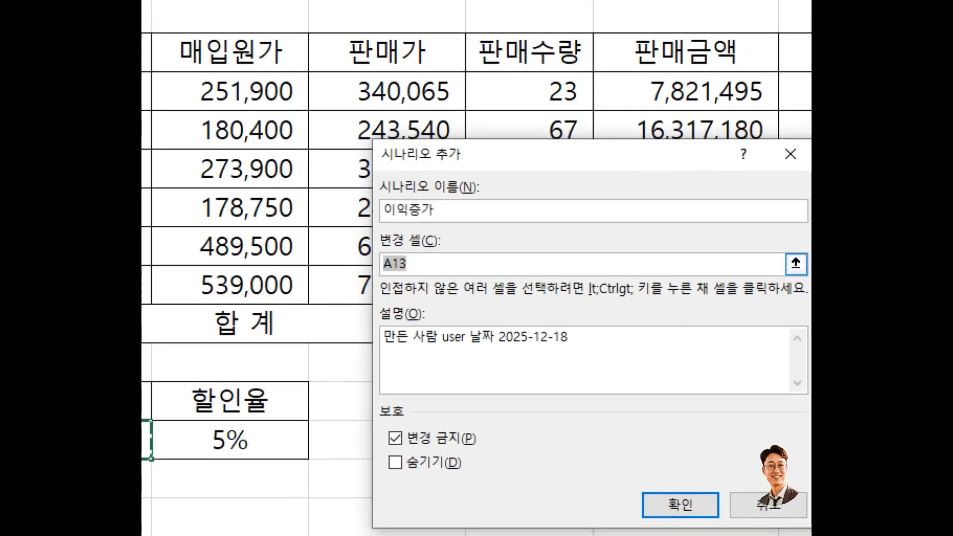
click(382, 289)
mouse_move(382, 289)
mouse_down()
mouse_move(347, 291)
mouse_move(373, 280)
mouse_move(366, 256)
mouse_move(367, 313)
mouse_up()
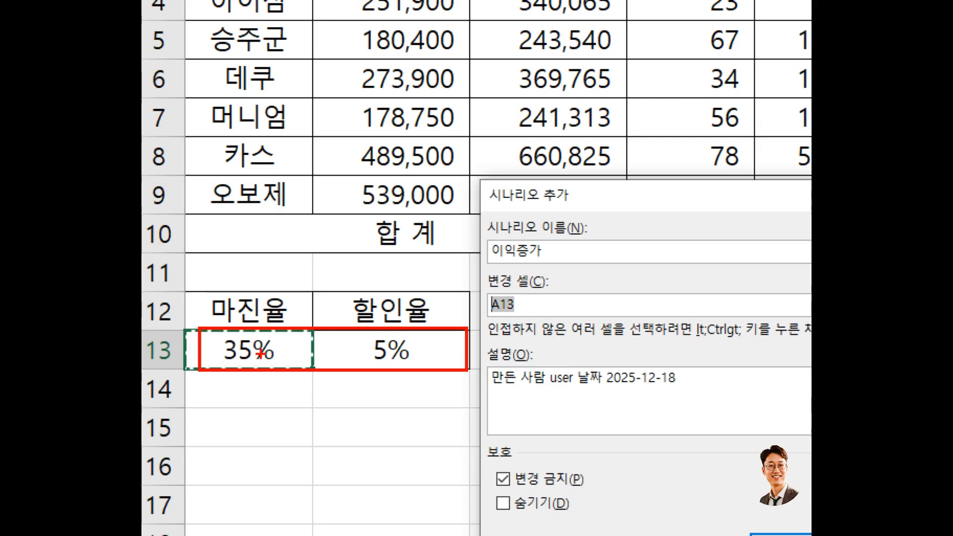
mouse_move(261, 354)
mouse_down()
mouse_move(369, 354)
mouse_move(346, 368)
mouse_up()
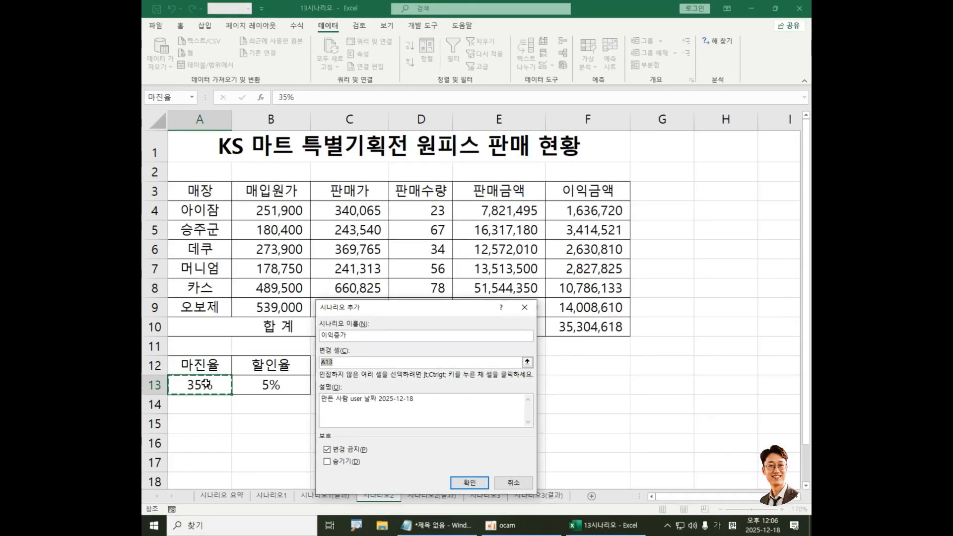
drag(206, 384, 283, 389)
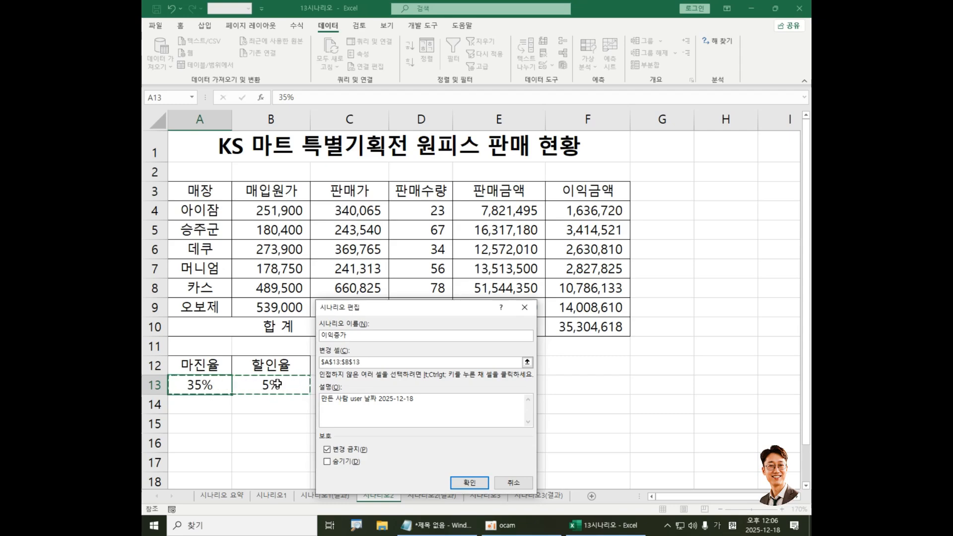
click(464, 483)
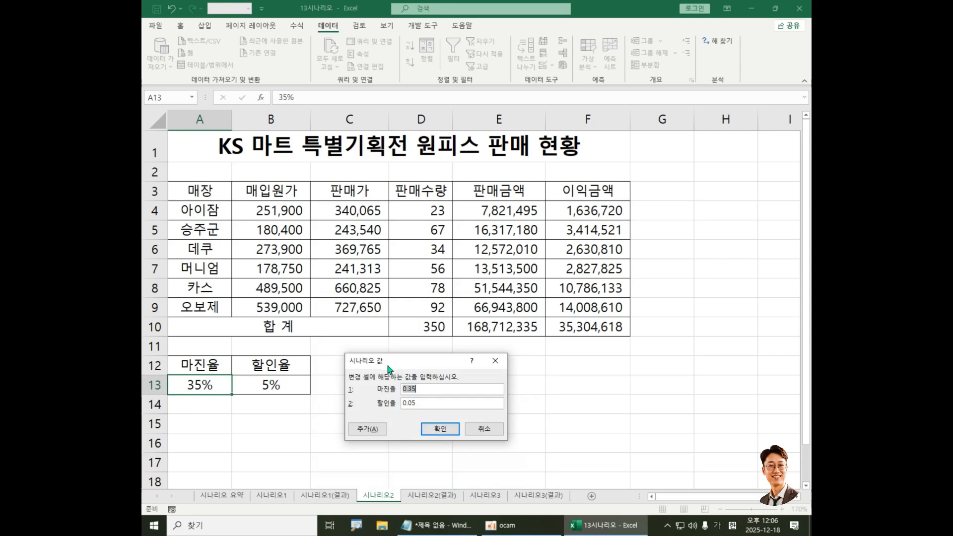
Enter 0.45 for 마진율 and 0.03 for 할인율 as the values of the 이익증가 scenario
drag(387, 361, 355, 313)
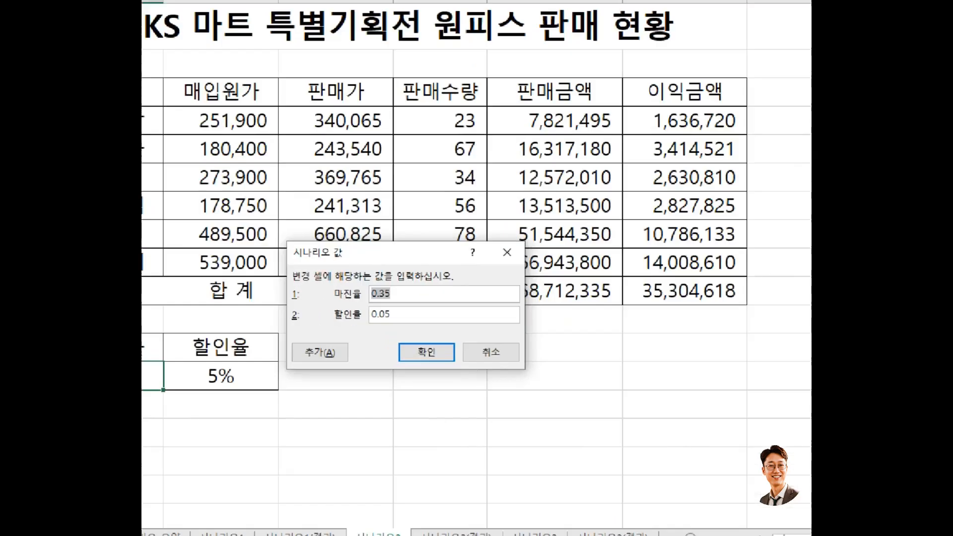
mouse_move(318, 244)
mouse_down()
mouse_move(325, 301)
mouse_move(362, 326)
mouse_up()
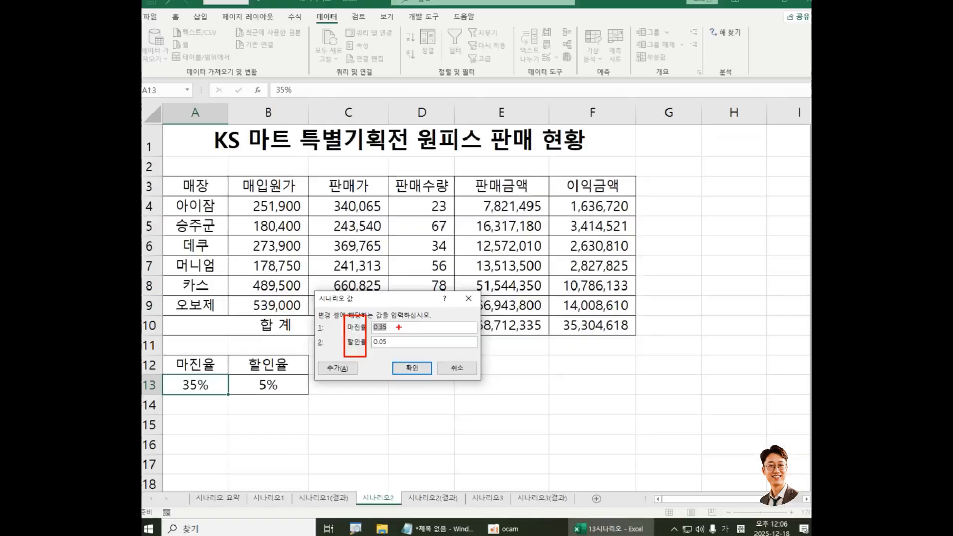
key(Escape)
text(0)
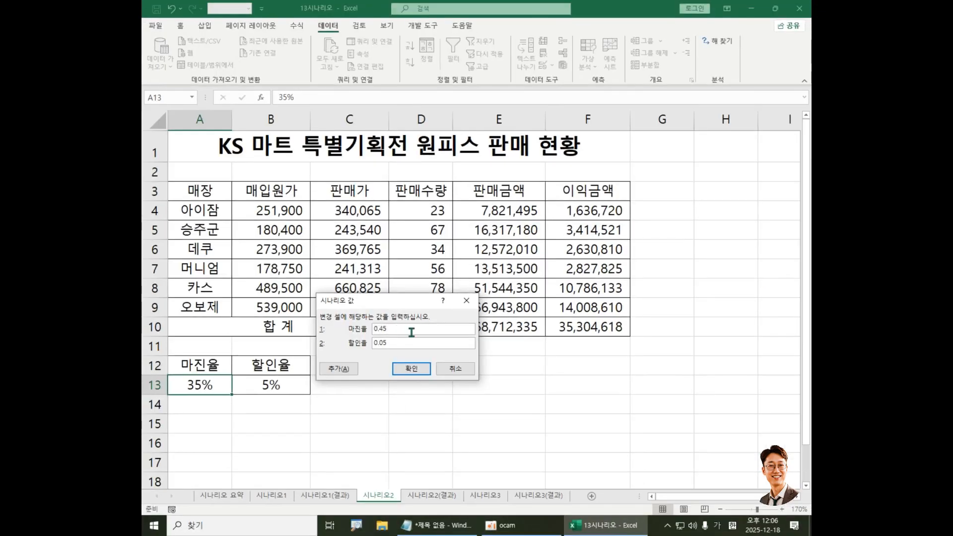
key(Tab)
text(0)
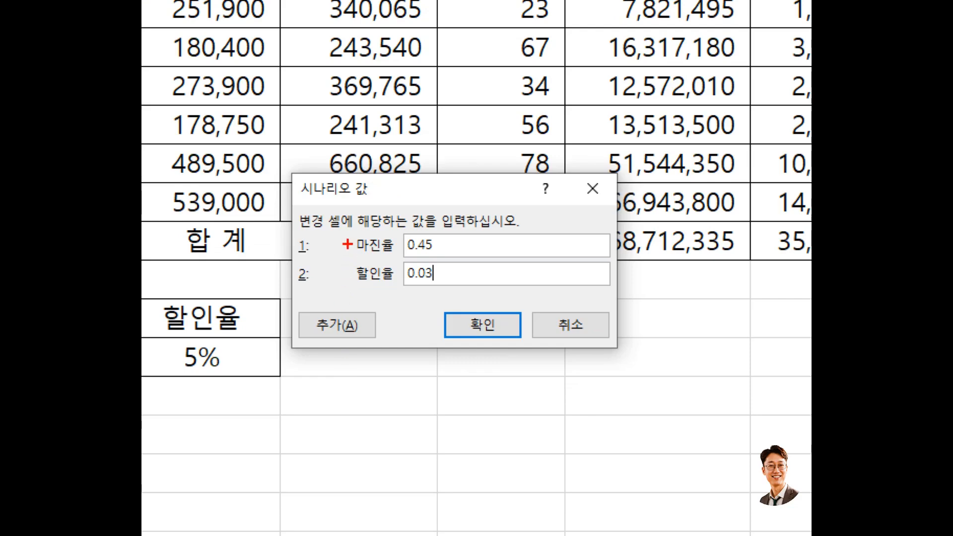
mouse_move(350, 227)
mouse_down()
mouse_move(385, 276)
mouse_move(452, 291)
mouse_up()
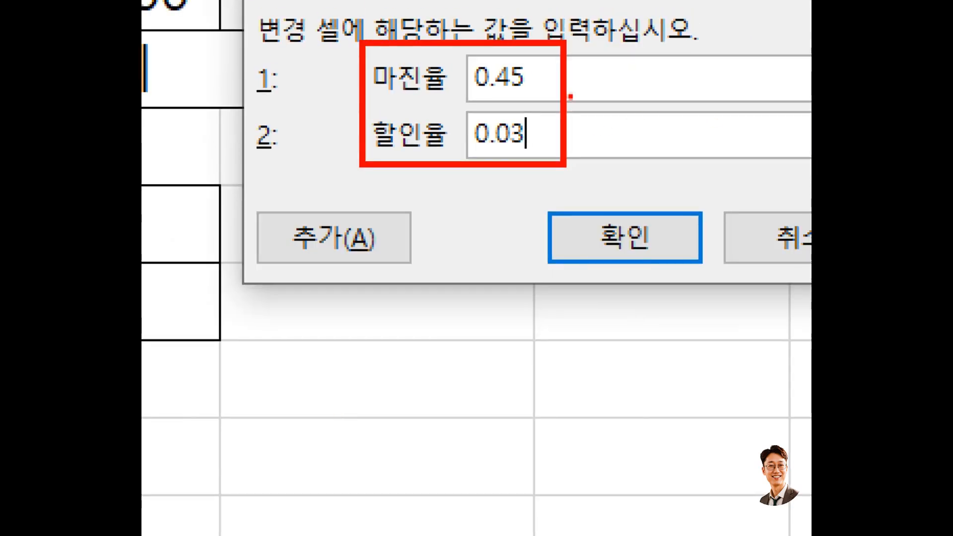
drag(601, 51, 611, 77)
mouse_move(589, 46)
mouse_down()
mouse_move(591, 102)
mouse_move(624, 76)
mouse_move(609, 92)
mouse_move(637, 47)
mouse_move(648, 108)
mouse_up()
click(691, 90)
click(660, 49)
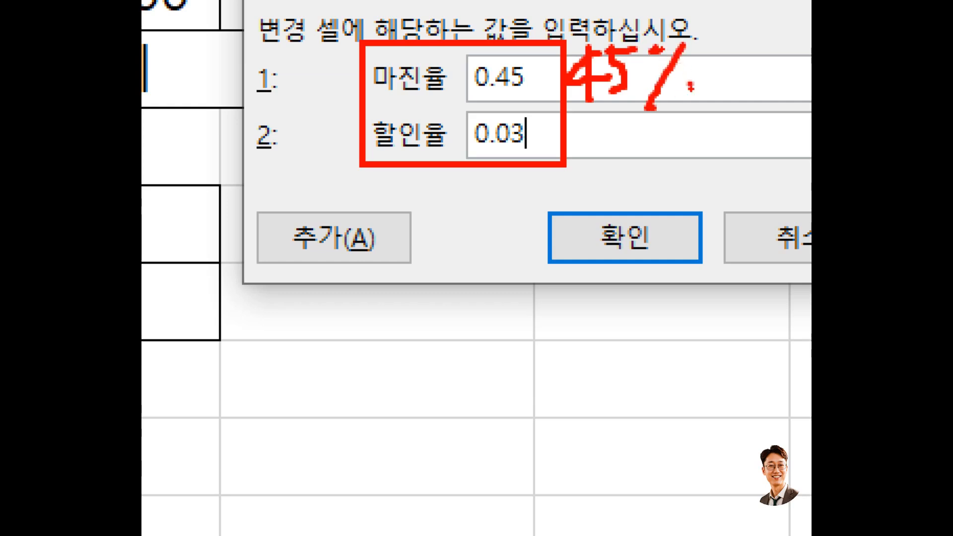
mouse_move(598, 120)
mouse_down()
mouse_move(616, 135)
mouse_move(615, 164)
mouse_up()
click(670, 125)
mouse_move(718, 107)
mouse_down()
mouse_move(674, 176)
mouse_move(689, 170)
mouse_up()
click(715, 161)
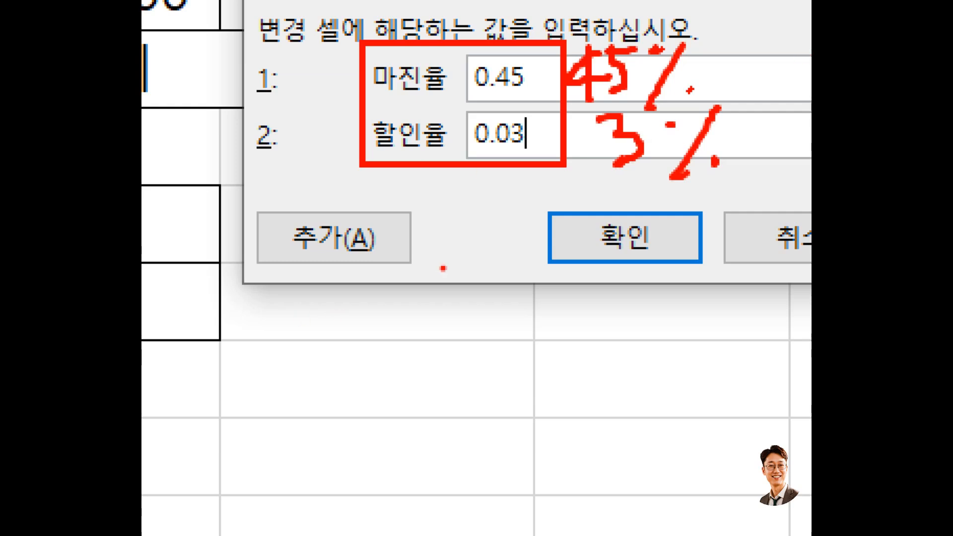
mouse_move(411, 283)
mouse_down()
mouse_move(278, 290)
mouse_move(247, 212)
mouse_move(404, 189)
mouse_move(436, 271)
mouse_move(390, 290)
mouse_move(392, 283)
mouse_up()
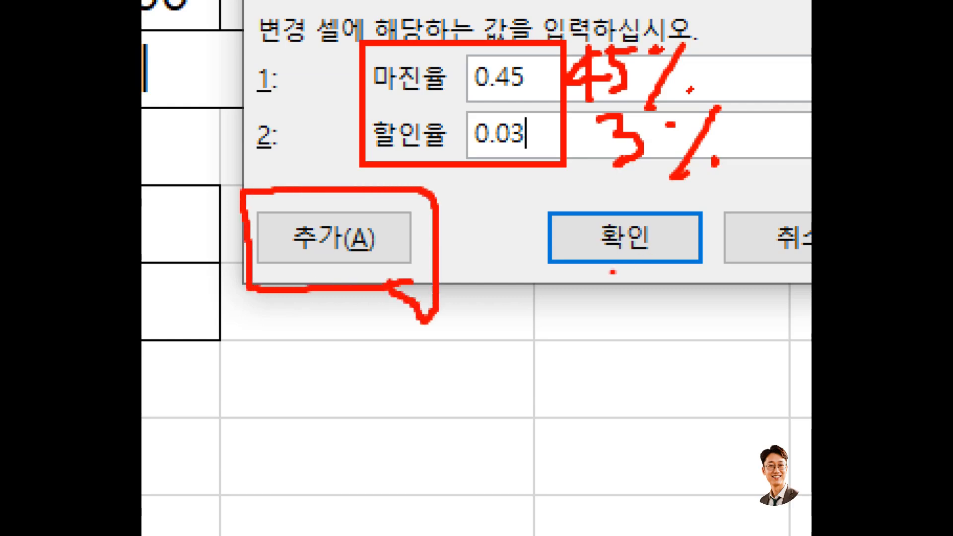
drag(637, 235, 626, 241)
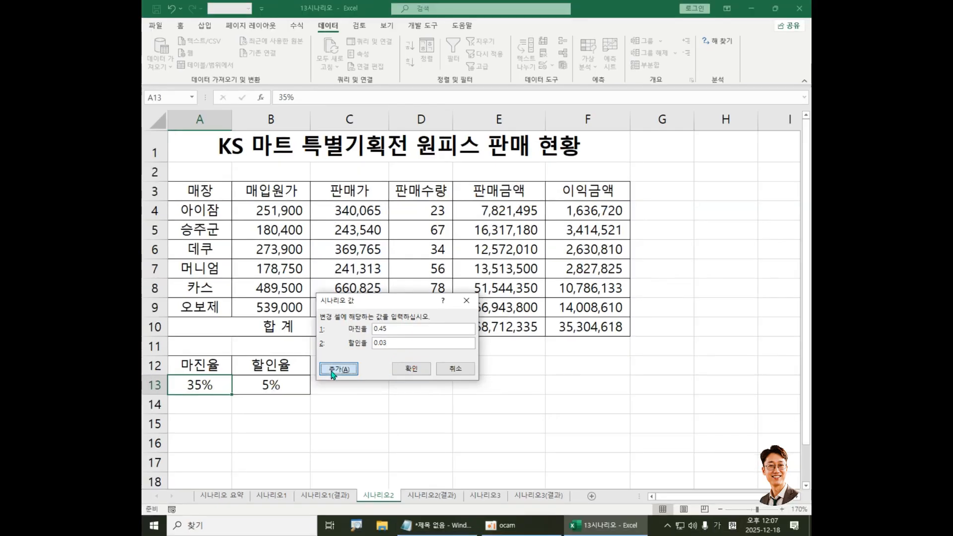
Save these values and add another scenario named 이익감소 with A13:B13 as its changing cells
click(313, 253)
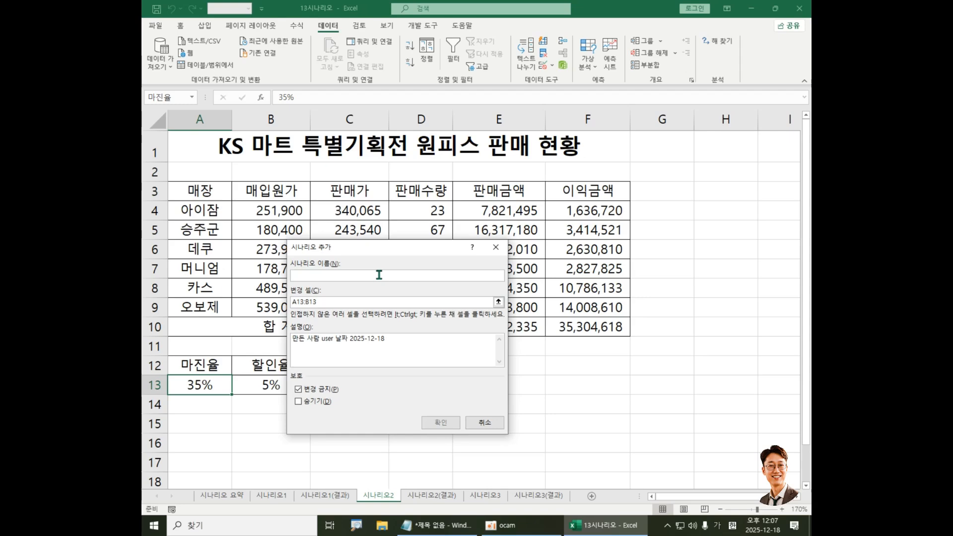
text(이익)
text(금ㅅ)
drag(373, 251, 422, 262)
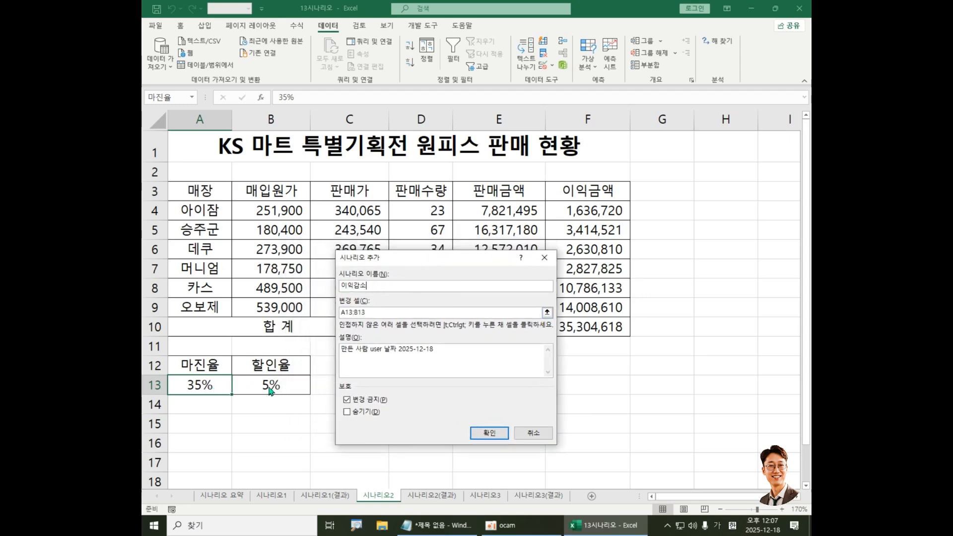
drag(372, 313, 340, 313)
drag(204, 386, 276, 388)
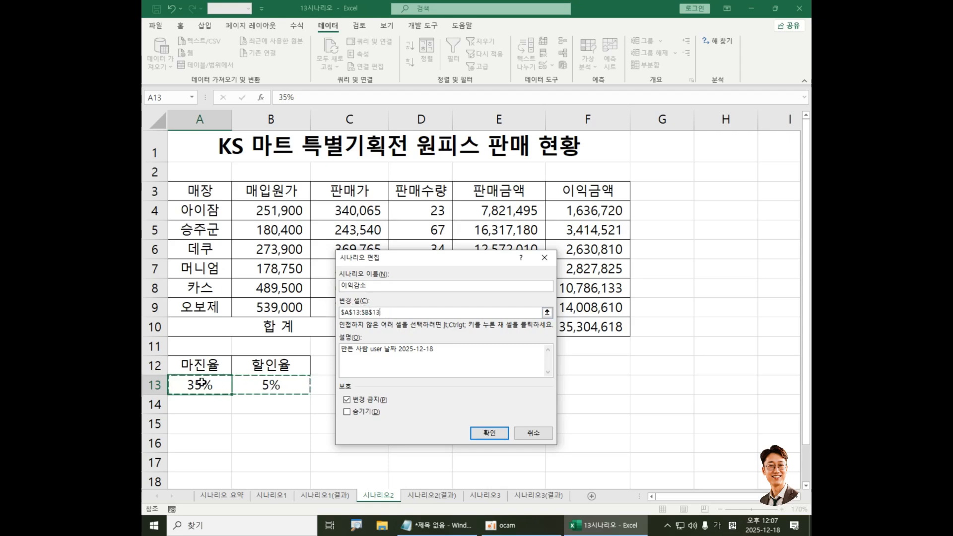
click(488, 433)
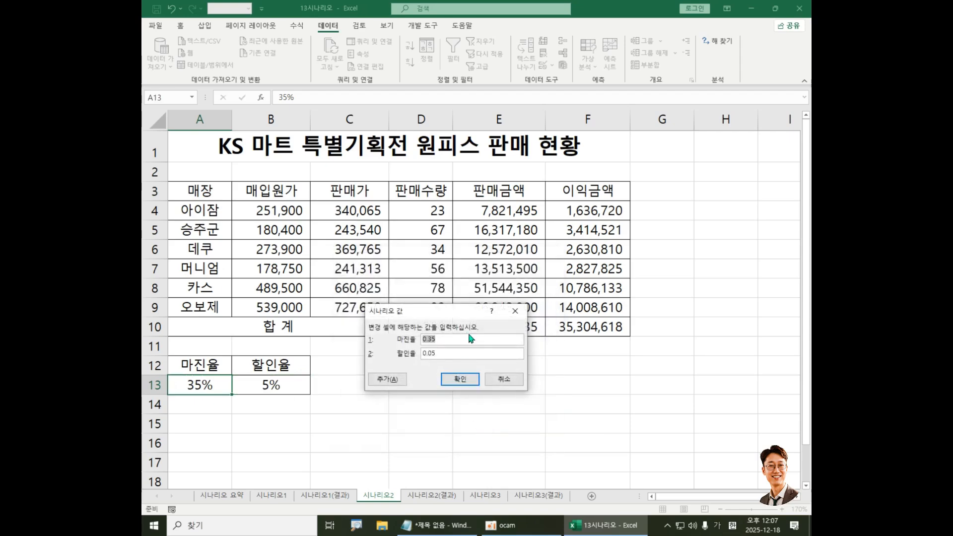
Set the 이익감소 scenario values to 0.25 for 마진율 and 0.08 for 할인율, and confirm the scenario
text(0.25)
key(Tab)
text(0.08)
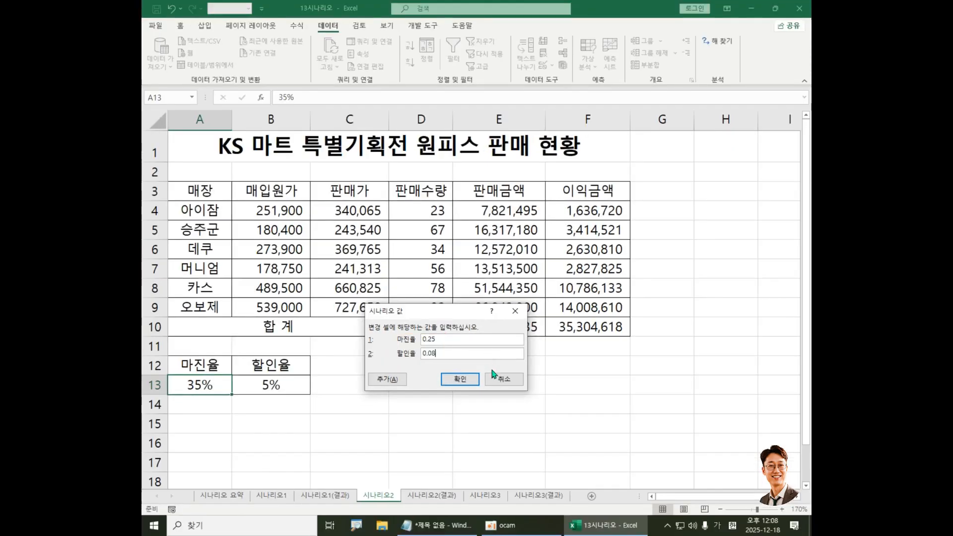
click(463, 383)
drag(444, 252, 429, 212)
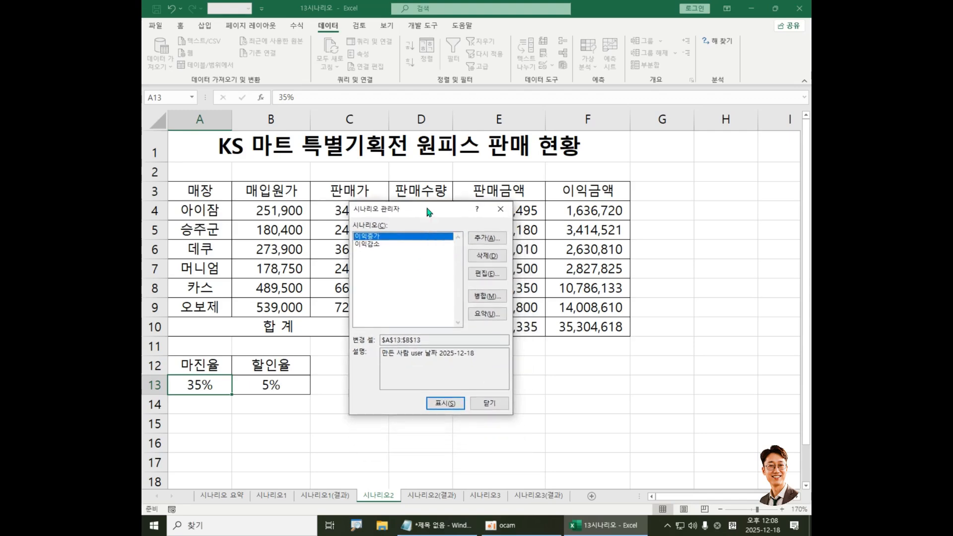
Create a scenario summary report with the 판매금액 and 이익금액 totals in E10:F10 as its result cells
click(480, 320)
drag(432, 258, 446, 236)
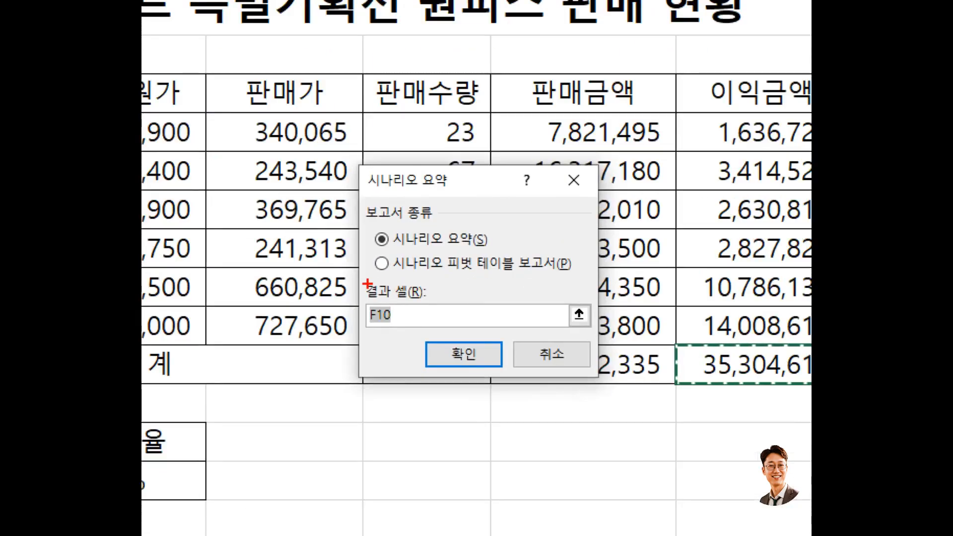
mouse_move(361, 279)
mouse_down()
mouse_move(374, 292)
mouse_move(430, 299)
mouse_up()
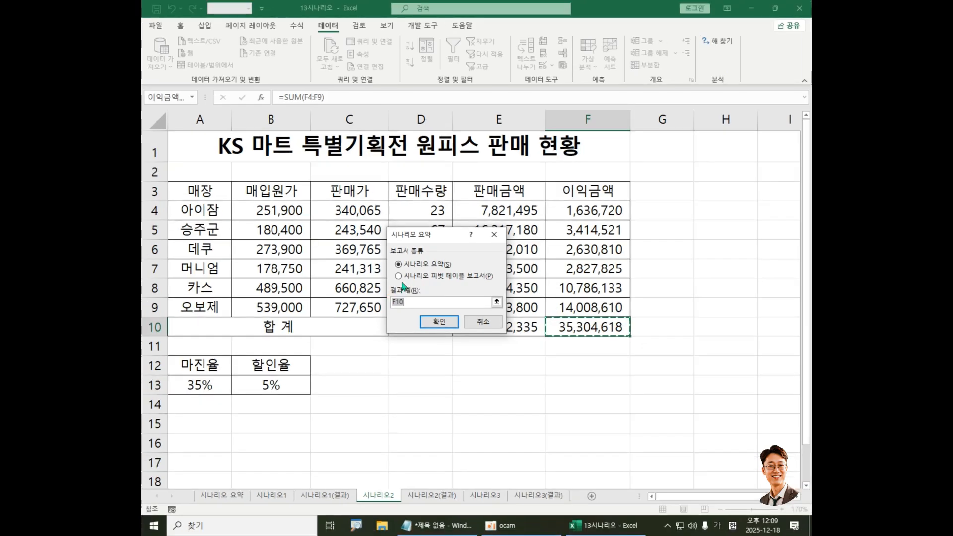
drag(446, 273, 492, 369)
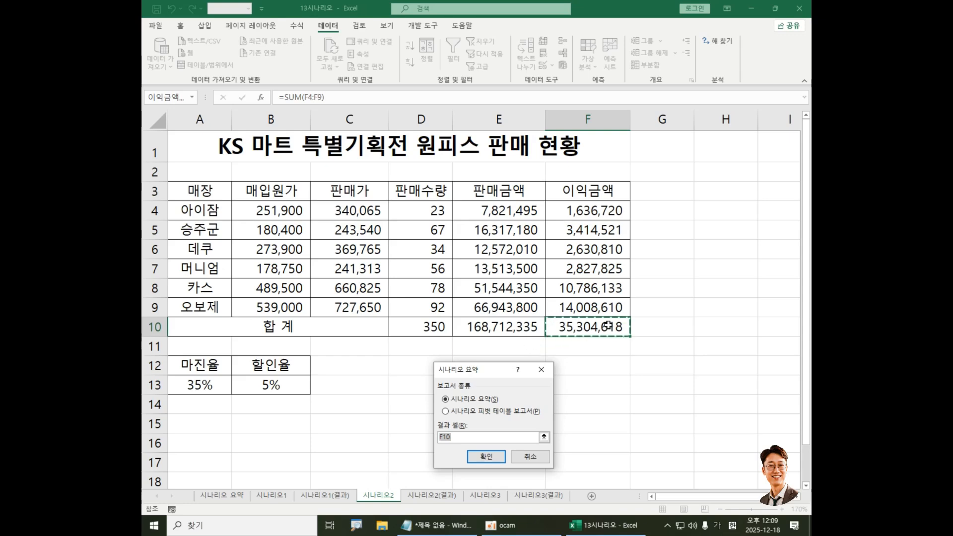
click(492, 327)
drag(545, 325, 586, 326)
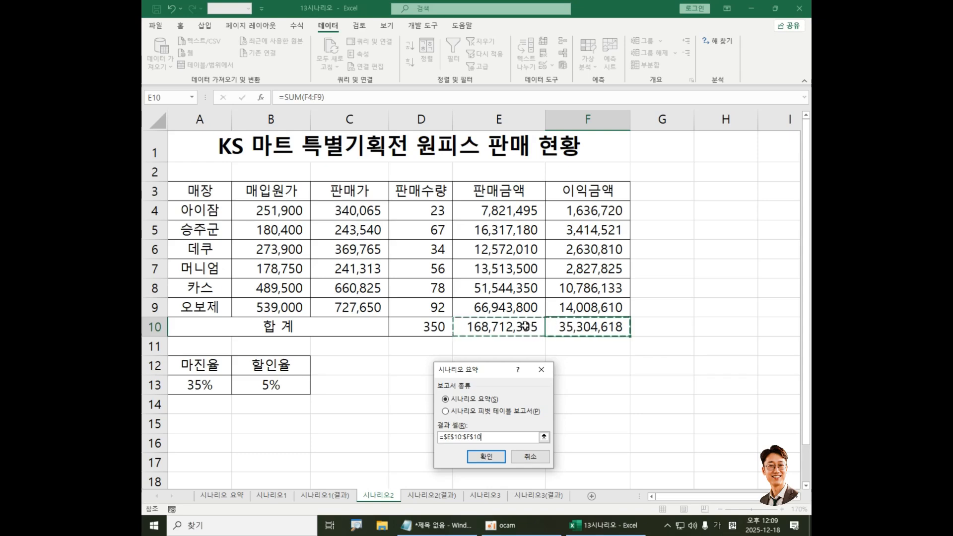
click(486, 456)
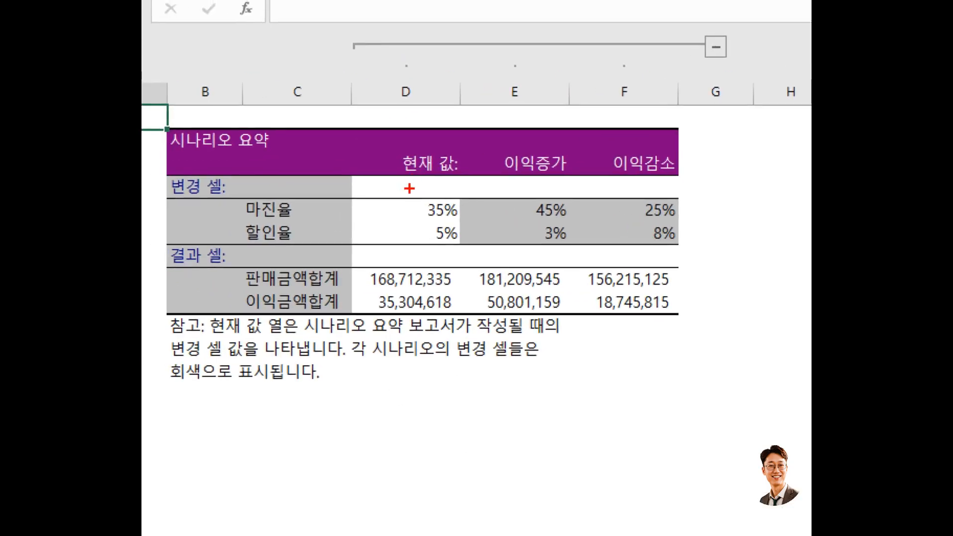
Compare the changing cells and result totals of the 이익증가 and 이익감소 scenarios with the current values in the summary report
drag(409, 188, 477, 249)
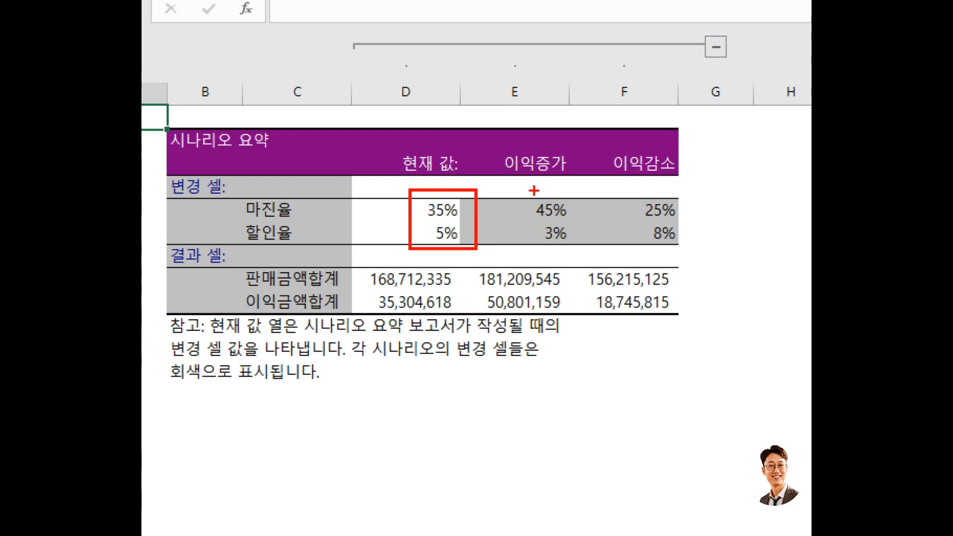
drag(531, 191, 581, 246)
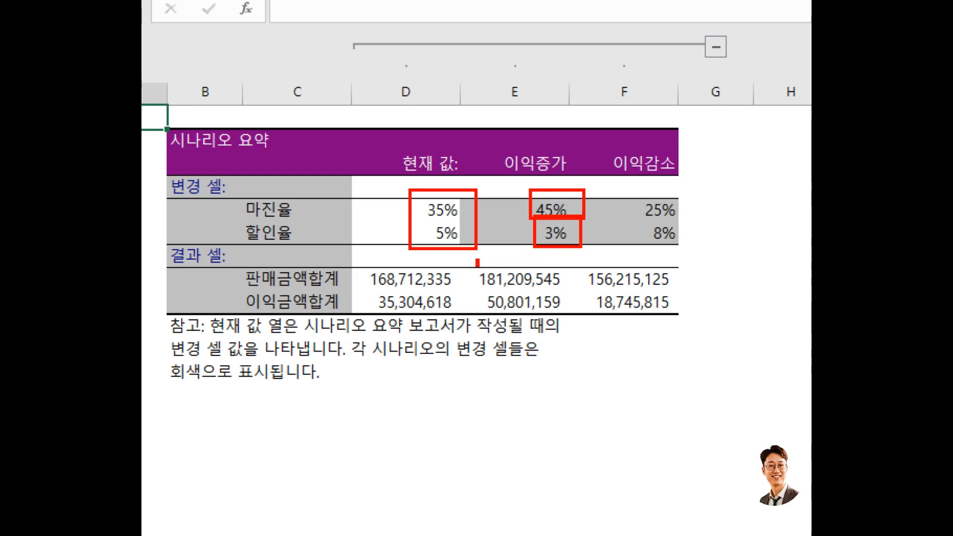
drag(477, 262, 574, 321)
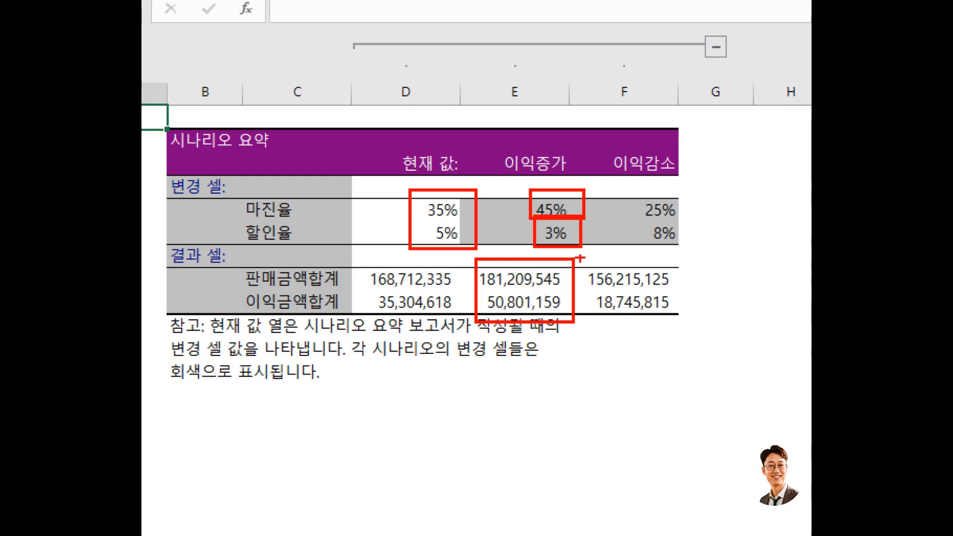
drag(628, 191, 688, 241)
mouse_move(589, 255)
mouse_down()
mouse_move(624, 325)
mouse_move(683, 331)
mouse_up()
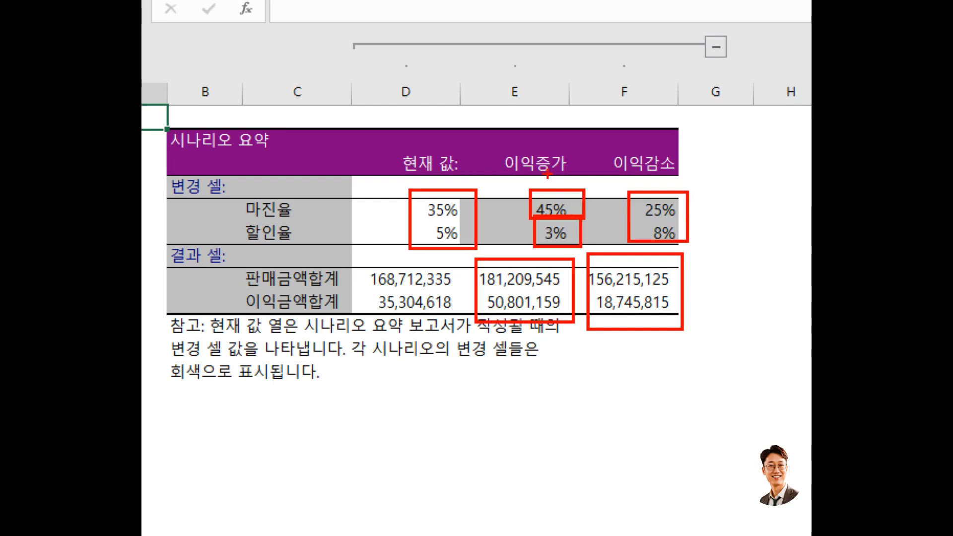
mouse_move(520, 138)
mouse_down()
mouse_move(571, 138)
mouse_move(551, 161)
mouse_up()
drag(626, 134, 665, 134)
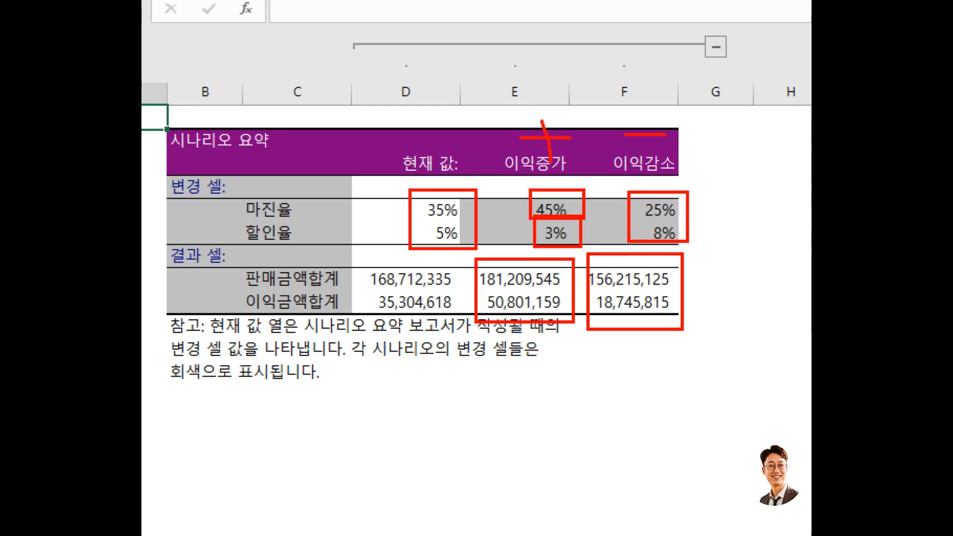
key(Escape)
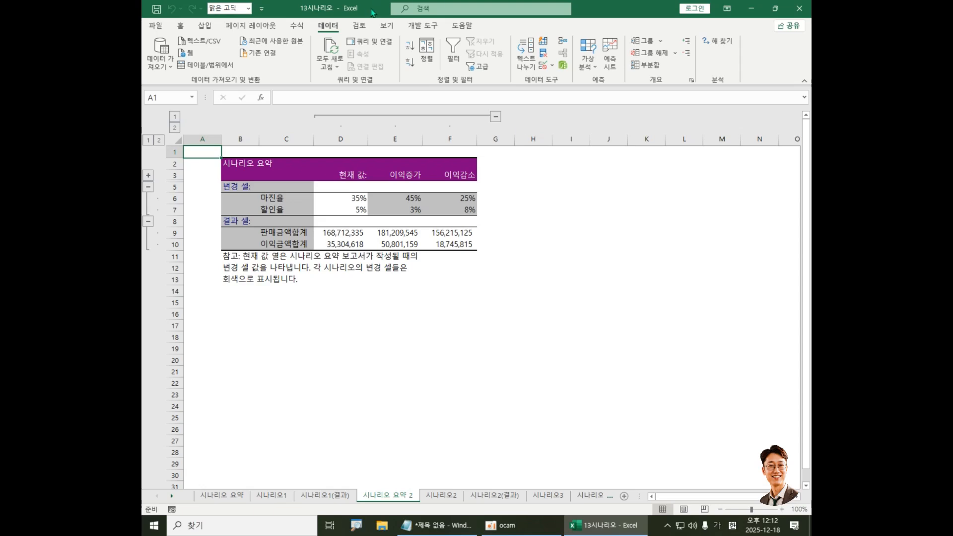
Review the workbook's defined names and their references in the Name Manager
click(296, 26)
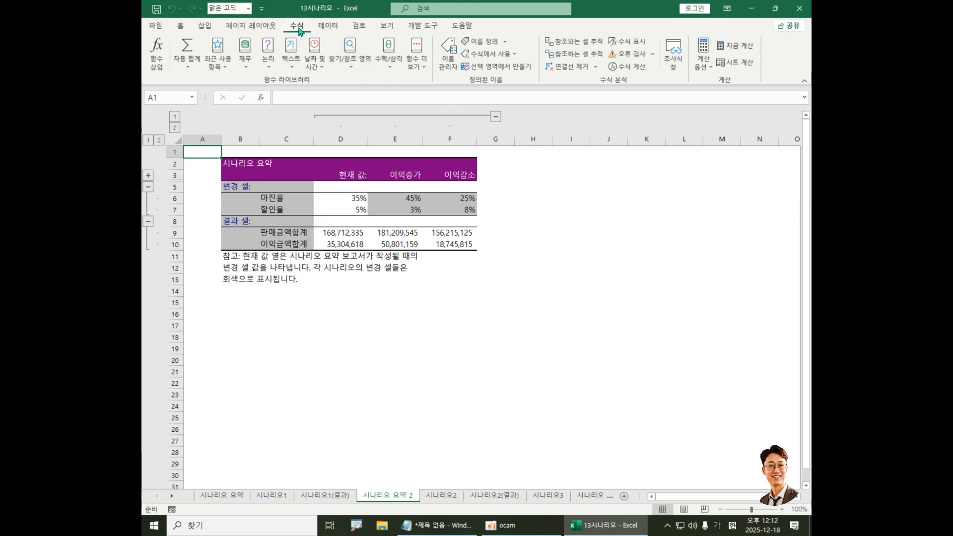
click(446, 66)
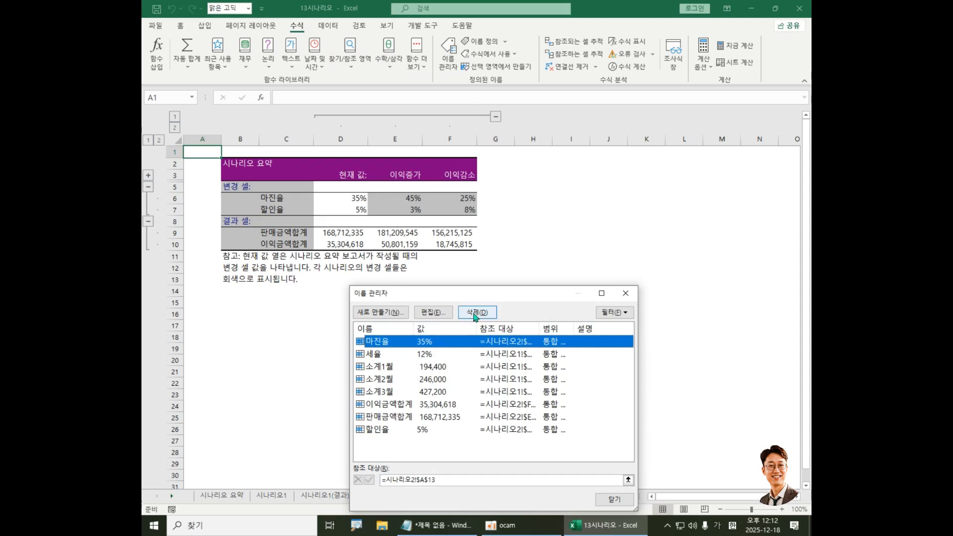
click(626, 293)
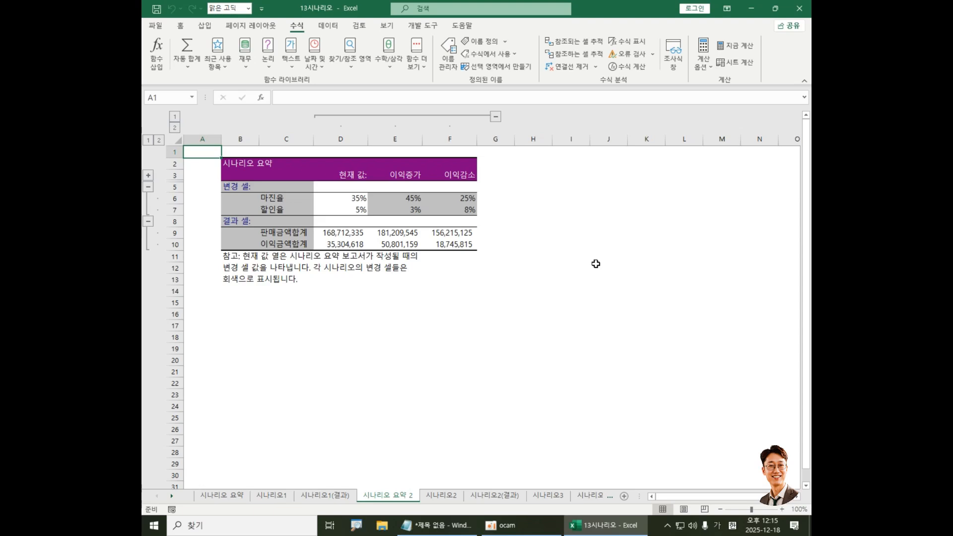
click(519, 525)
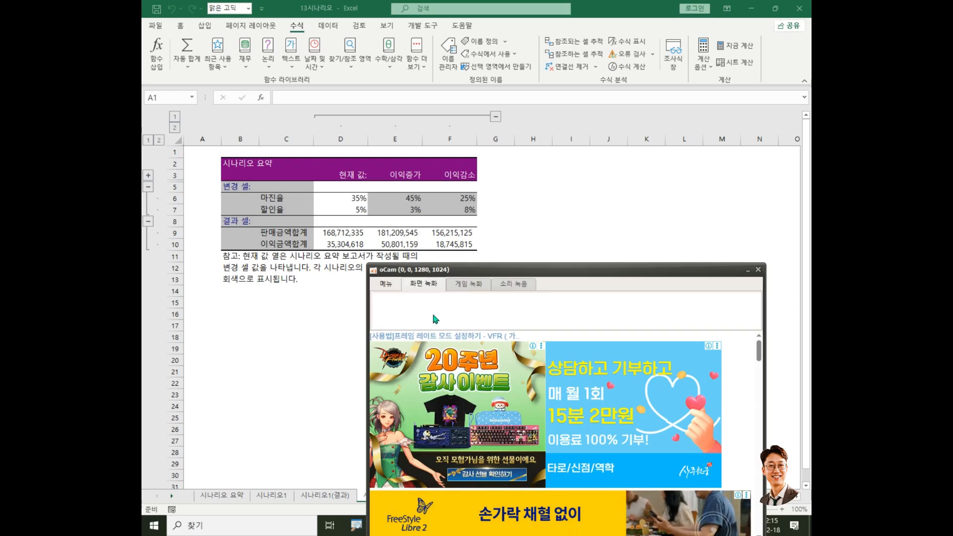
click(433, 319)
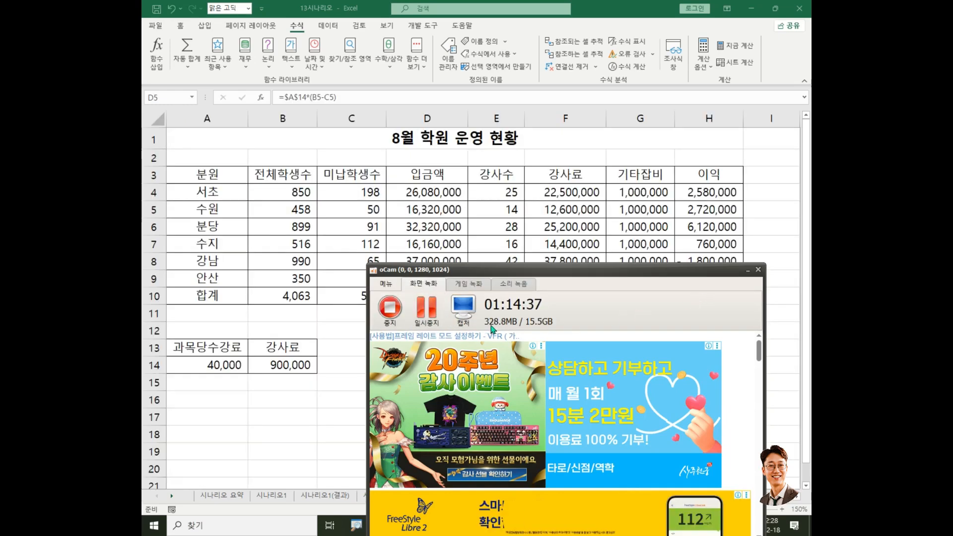
click(748, 271)
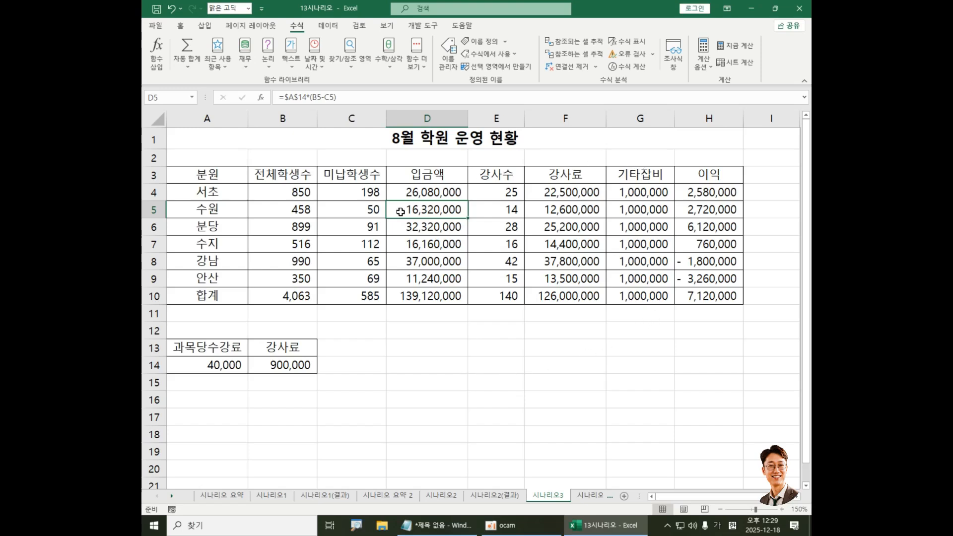
Examine the 과목당수강료 and 강사료 input cells A14:B14 on the 시나리오3 sheet
click(229, 366)
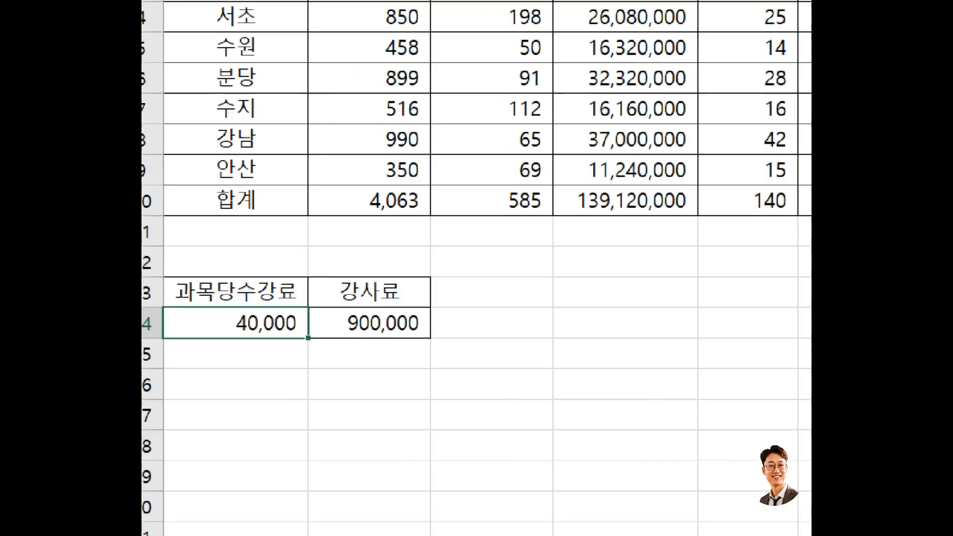
drag(283, 323, 316, 332)
drag(339, 271, 306, 285)
drag(412, 327, 430, 323)
mouse_move(434, 275)
mouse_down()
mouse_move(425, 282)
mouse_move(440, 286)
mouse_up()
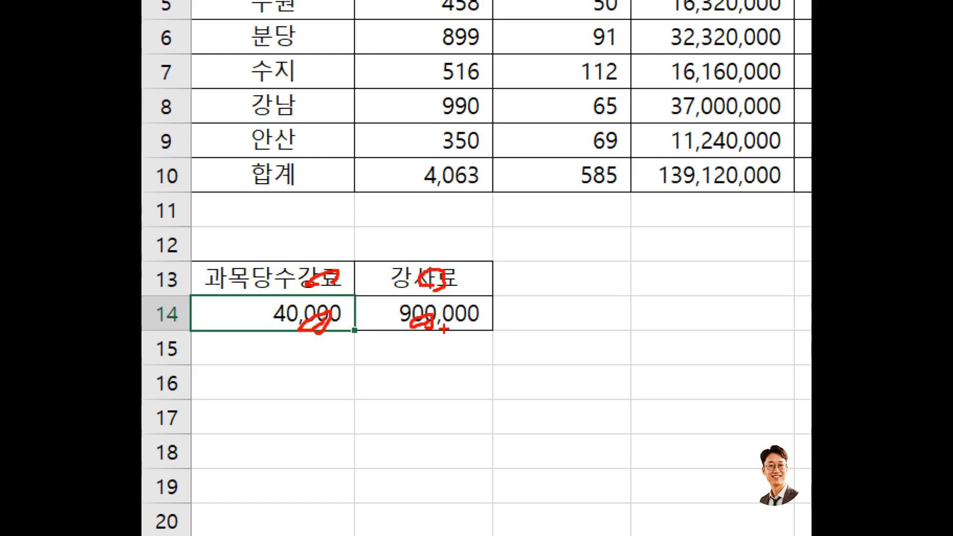
key(Escape)
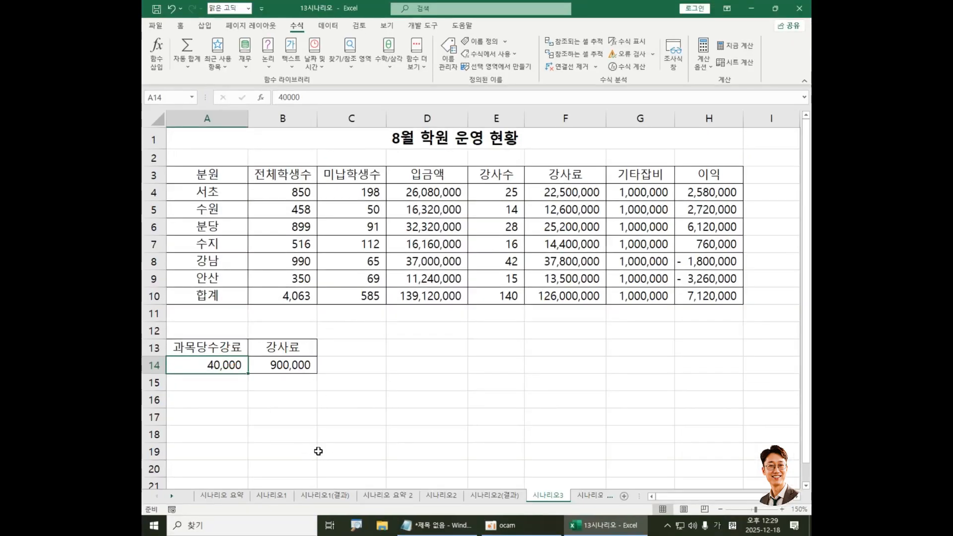
Create names for A14 and B14 from the selection A13:B14, using the labels in its first row
drag(216, 344, 288, 369)
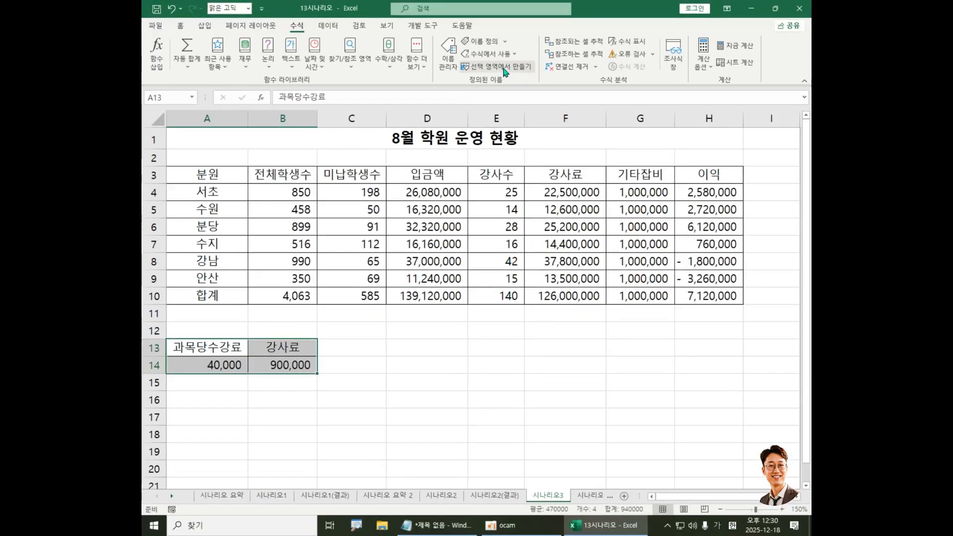
click(505, 67)
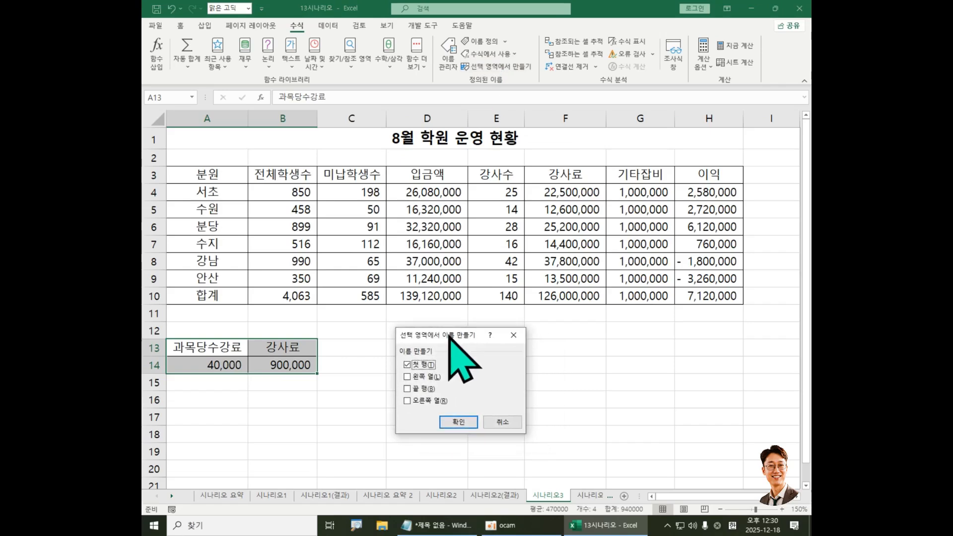
drag(450, 337, 233, 231)
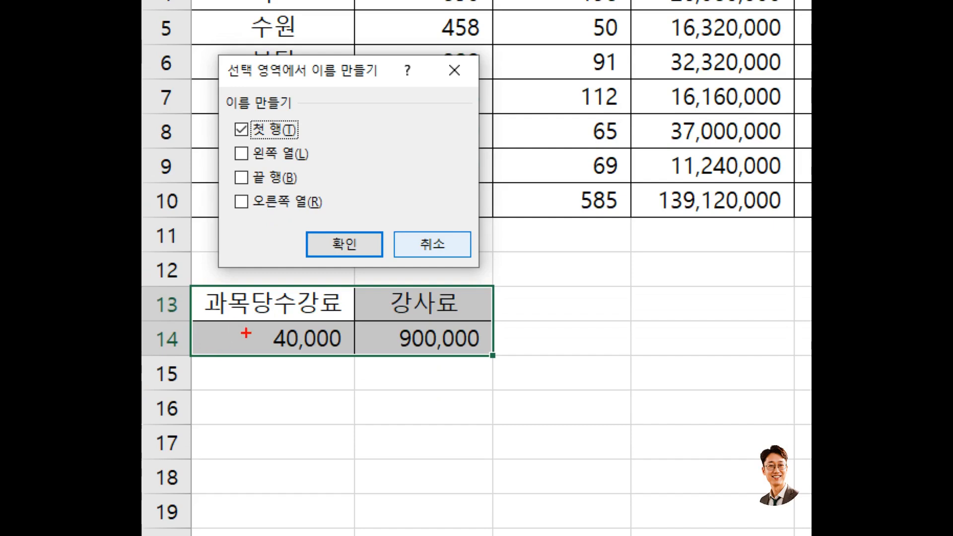
drag(168, 306, 199, 307)
drag(179, 340, 204, 340)
mouse_move(229, 113)
mouse_down()
mouse_move(261, 134)
mouse_move(322, 143)
mouse_up()
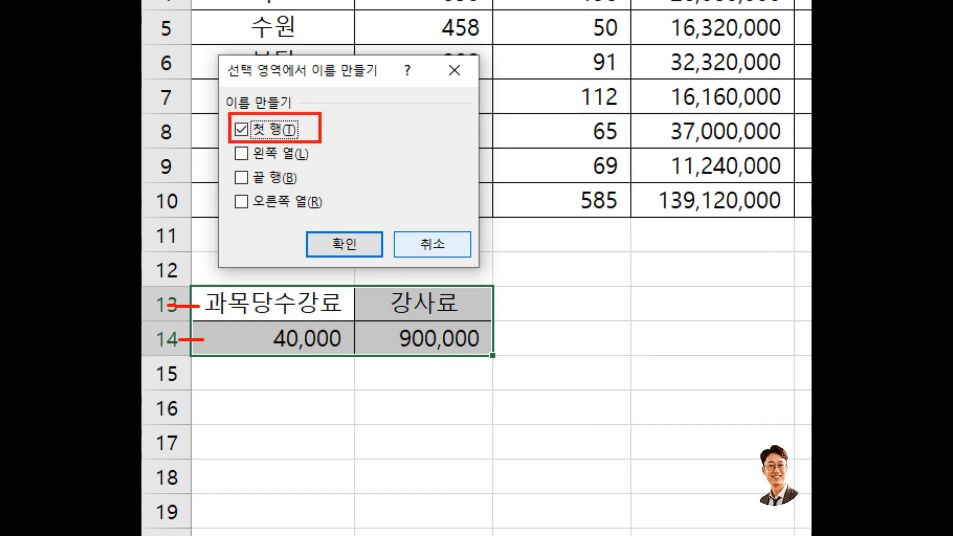
mouse_move(193, 288)
mouse_down()
mouse_move(316, 318)
mouse_move(492, 322)
mouse_up()
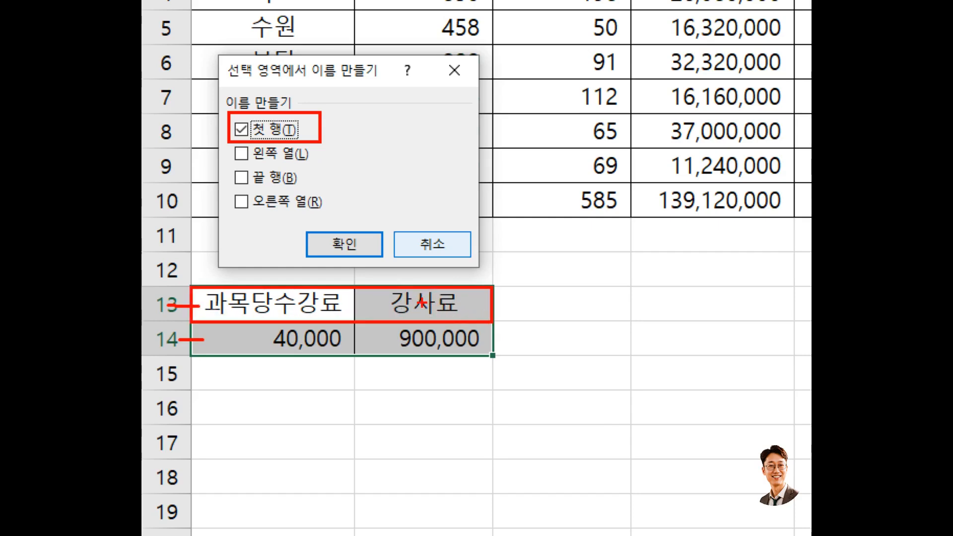
drag(223, 88, 303, 114)
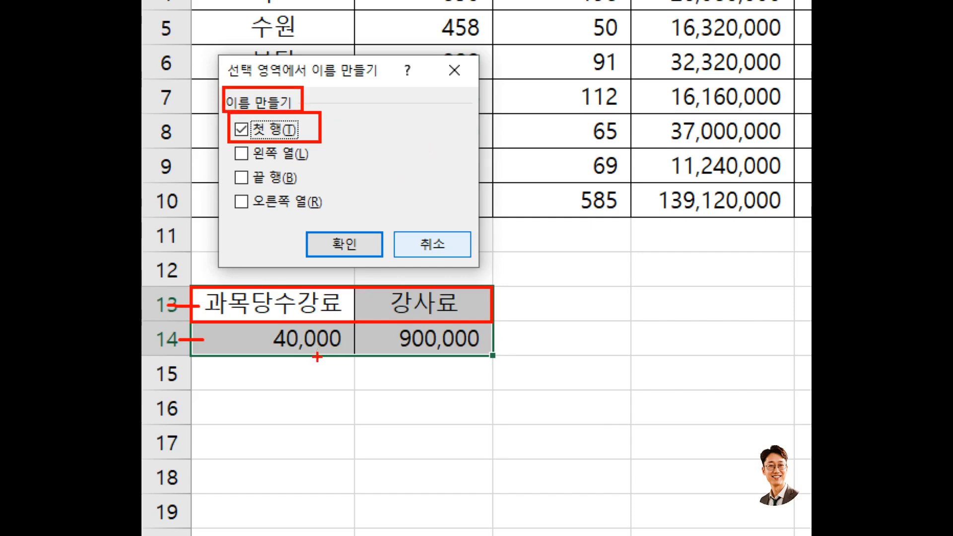
drag(308, 358, 301, 356)
mouse_move(438, 355)
mouse_down()
mouse_move(427, 359)
mouse_move(436, 361)
mouse_up()
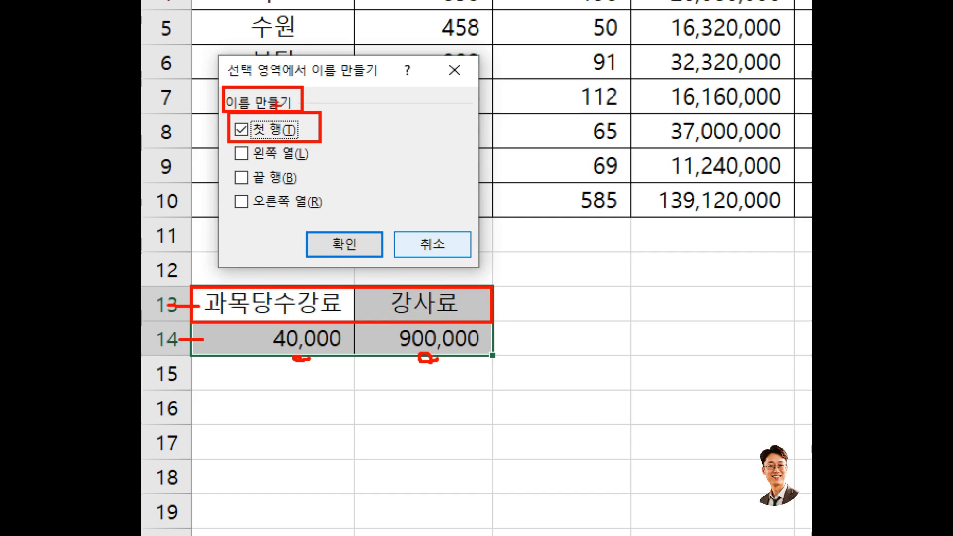
mouse_move(350, 265)
mouse_down()
mouse_move(296, 224)
mouse_move(353, 268)
mouse_up()
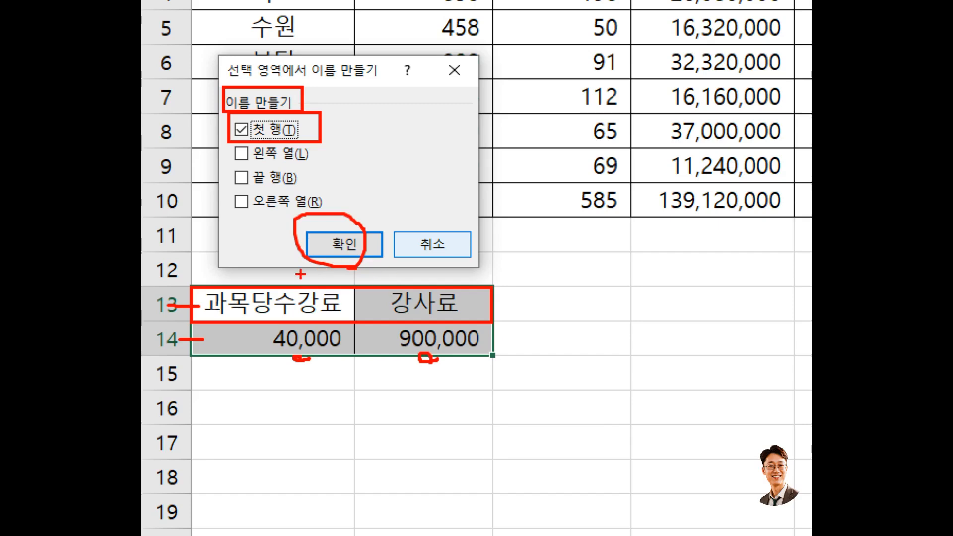
key(Escape)
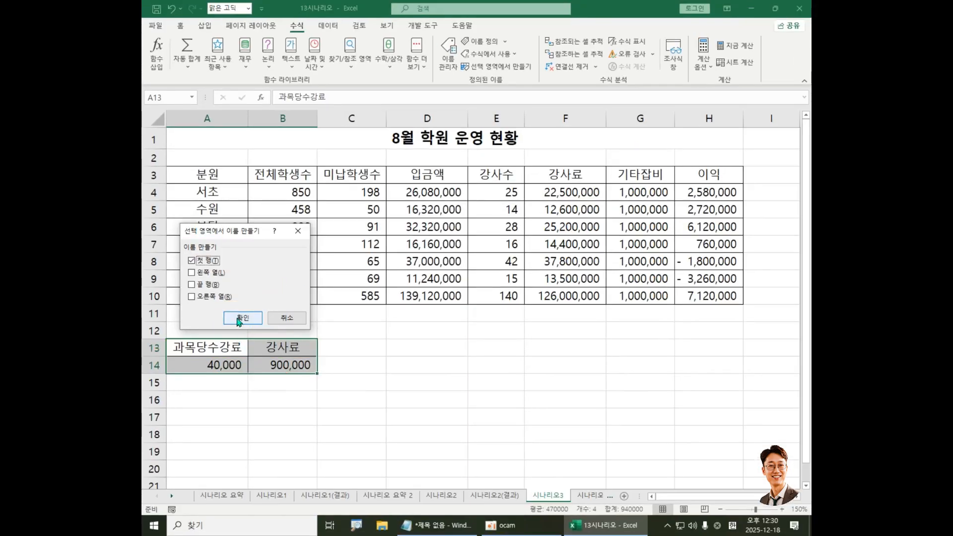
click(241, 318)
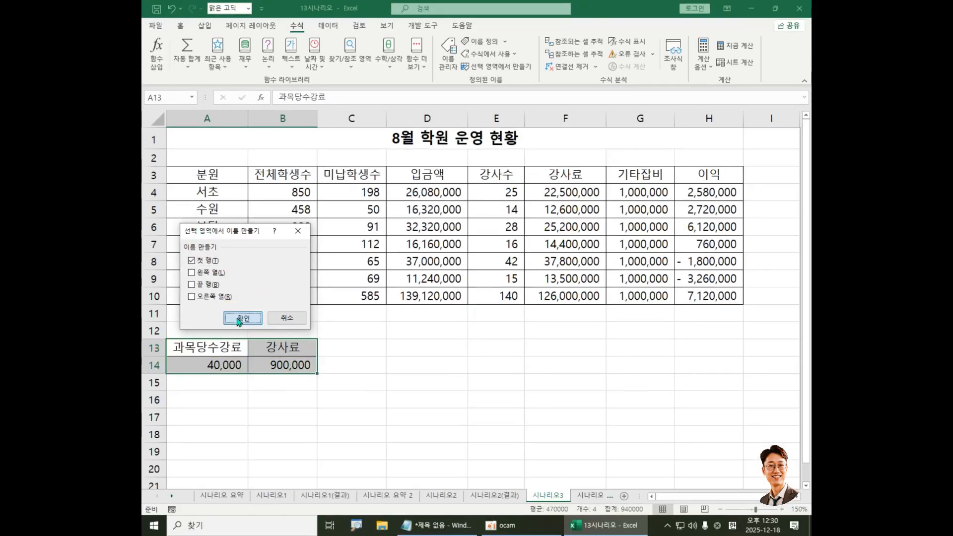
Check the names assigned to cells A14 and B14
click(227, 366)
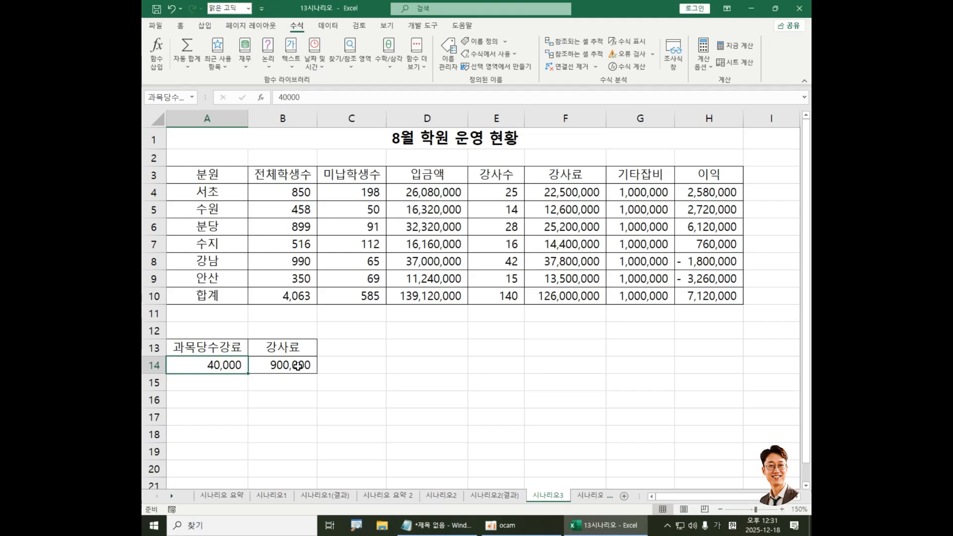
click(298, 366)
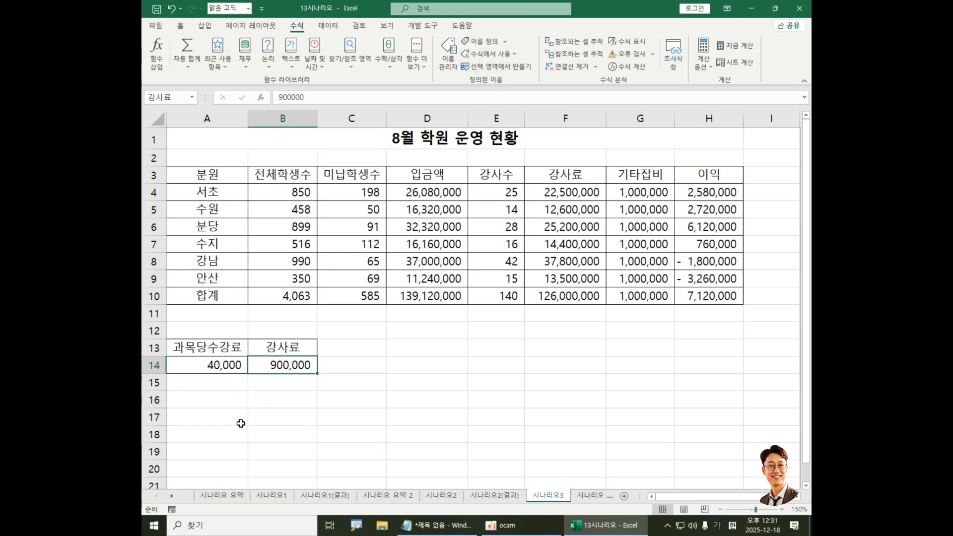
click(221, 365)
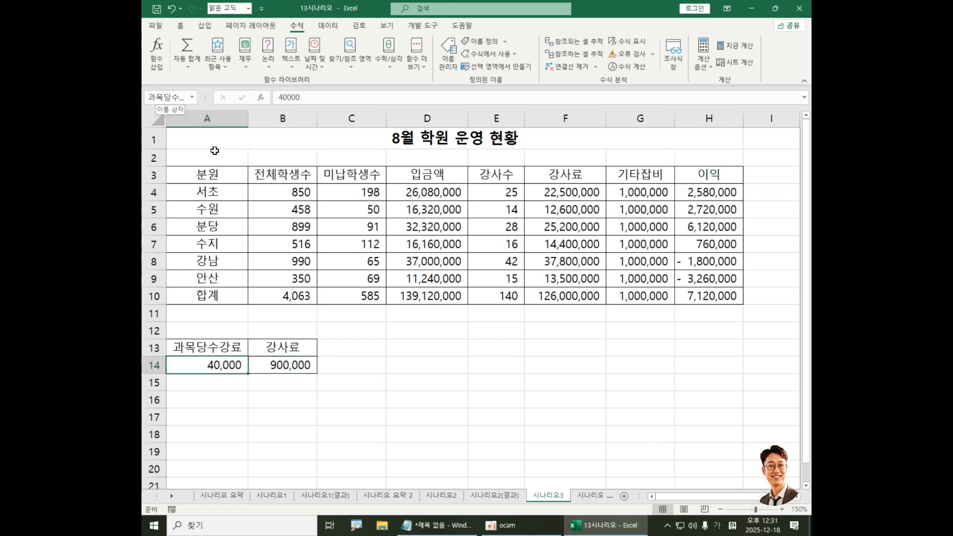
click(300, 368)
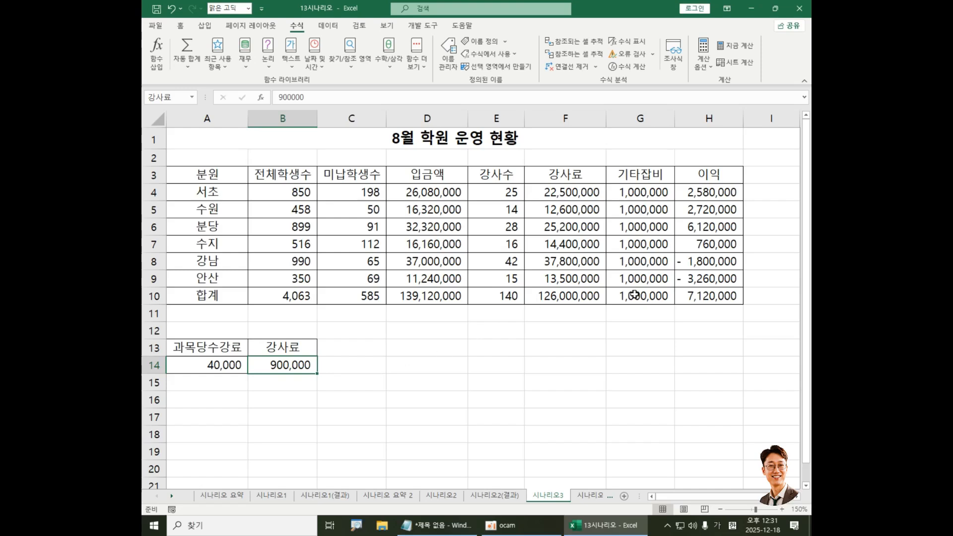
Name the 이익 total cell H10 on the 시나리오3 sheet 이익합계
click(718, 299)
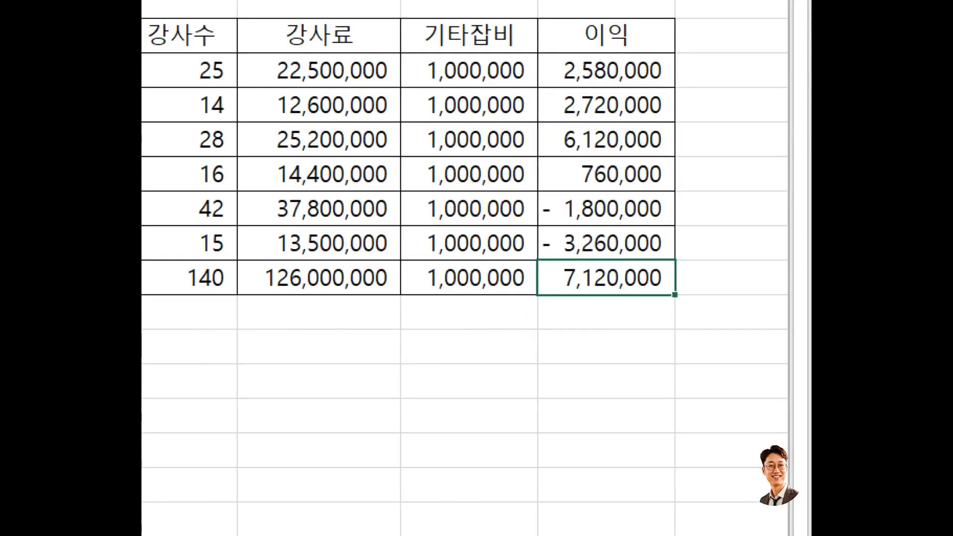
drag(673, 284, 705, 312)
drag(599, 311, 686, 311)
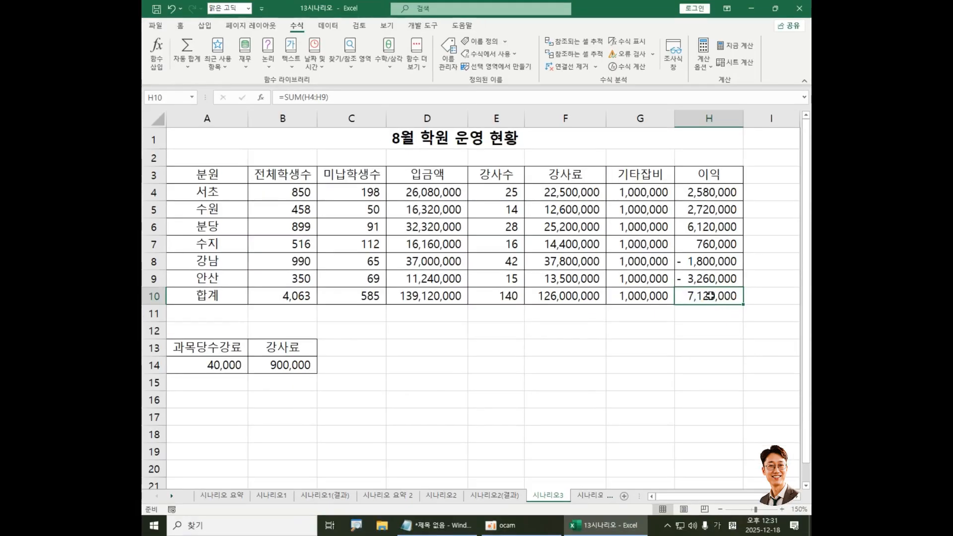
click(169, 95)
text(이익합계)
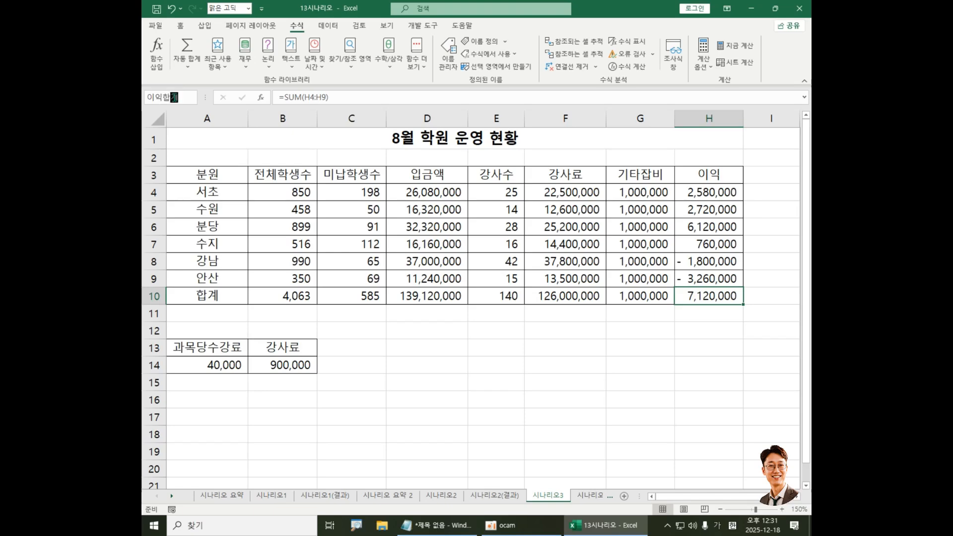
key(Return)
key(Return)
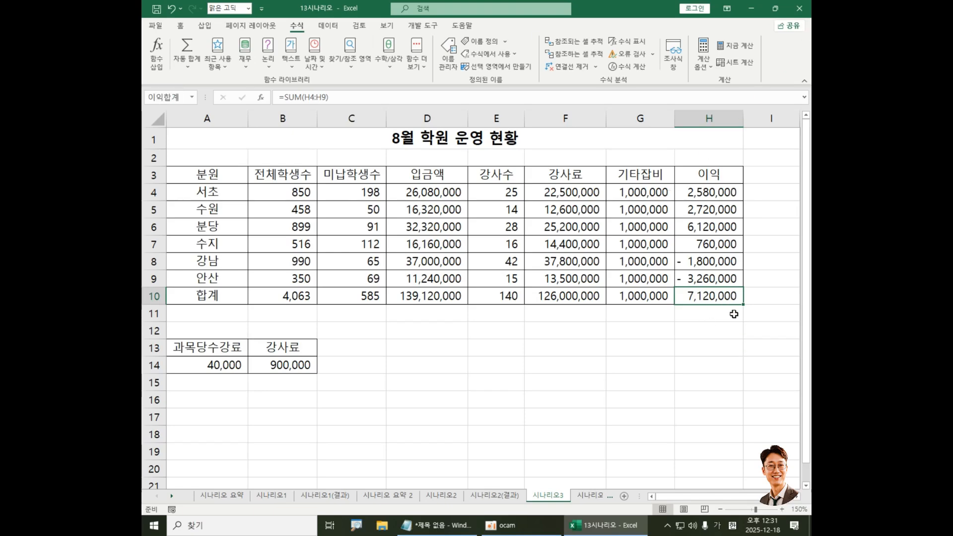
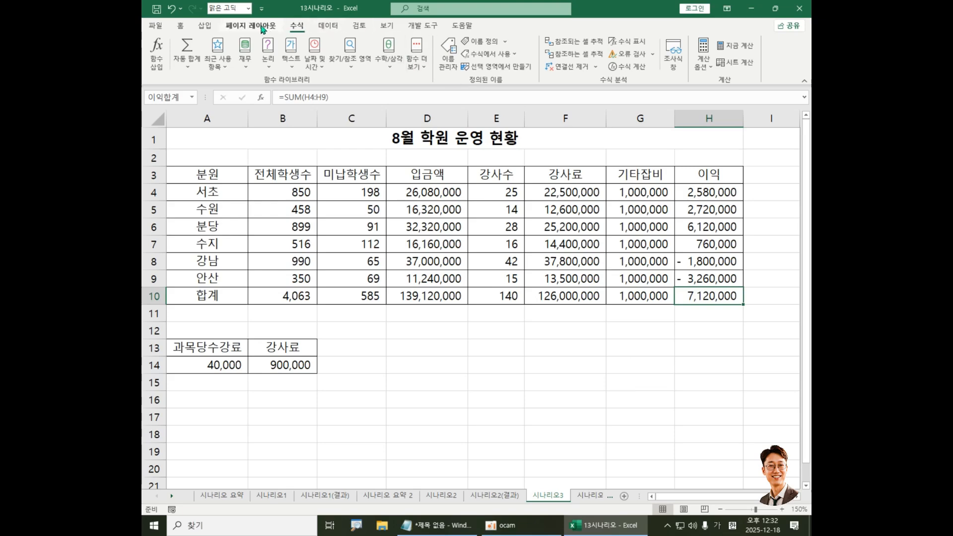
Start a new scenario in the Scenario Manager and name it 10%인상
click(327, 26)
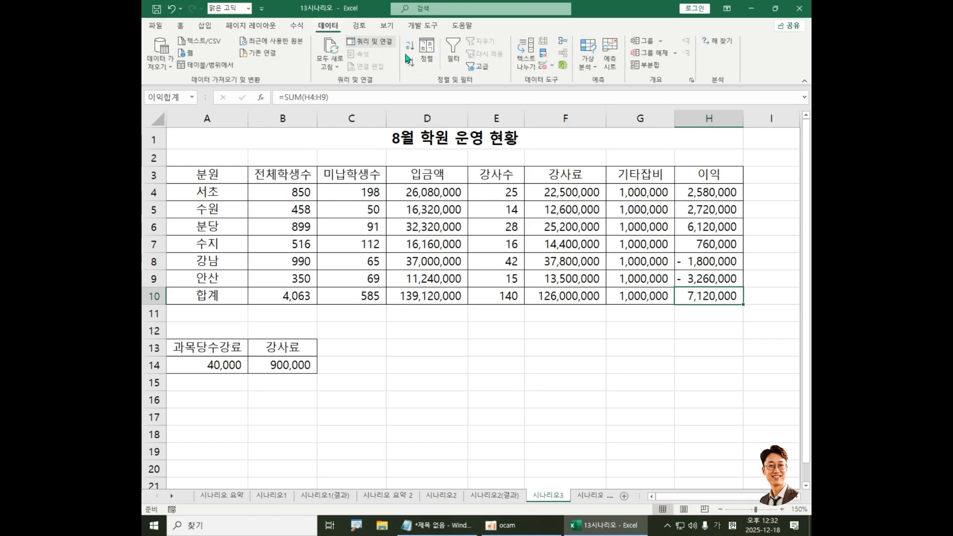
click(590, 64)
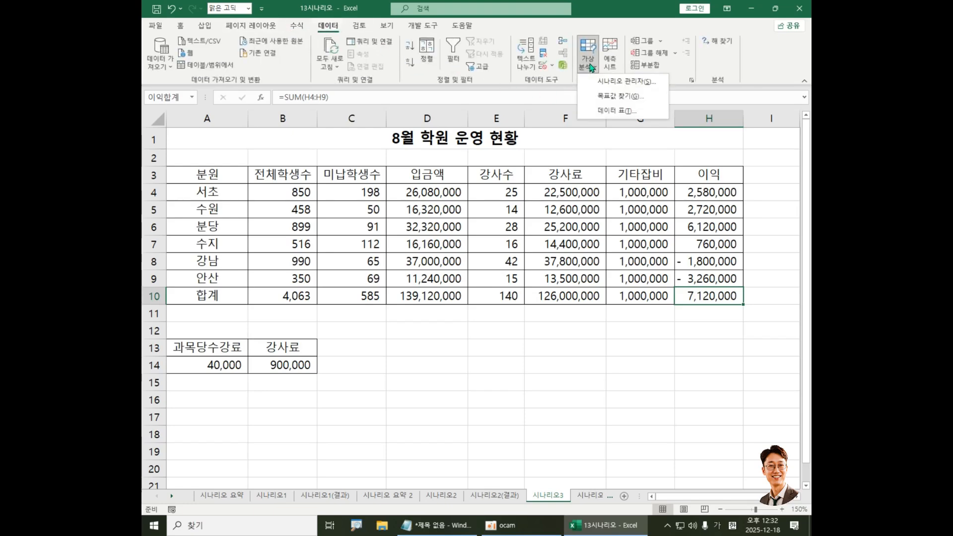
click(627, 82)
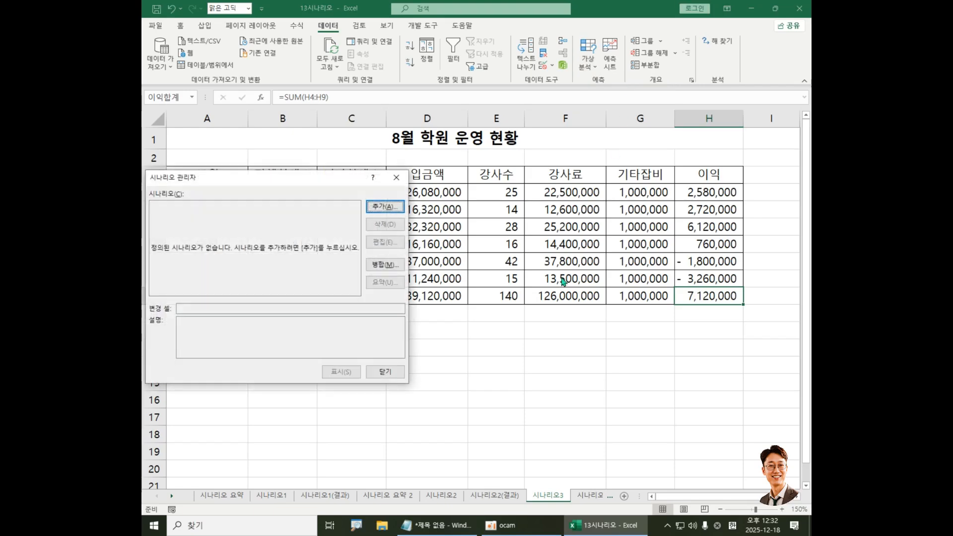
drag(303, 180, 440, 180)
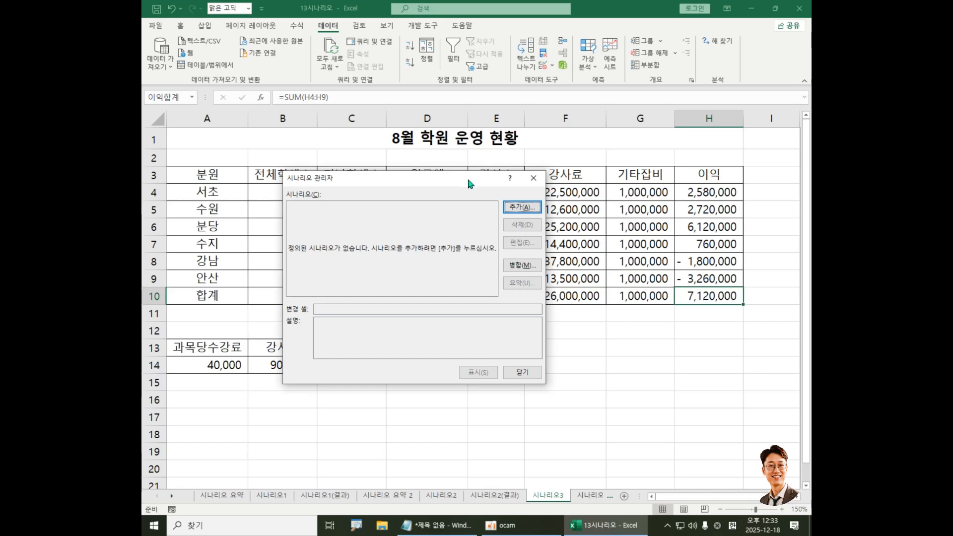
click(526, 211)
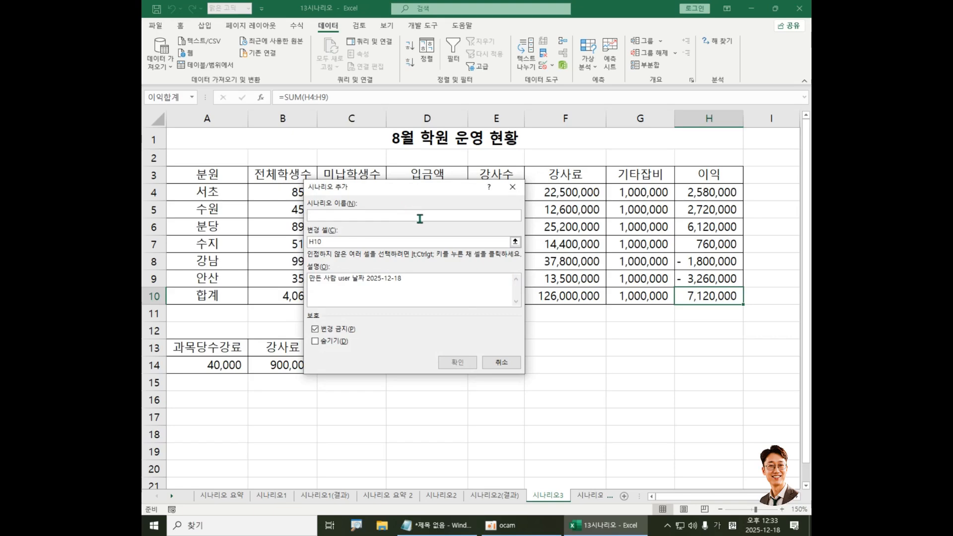
text(10)
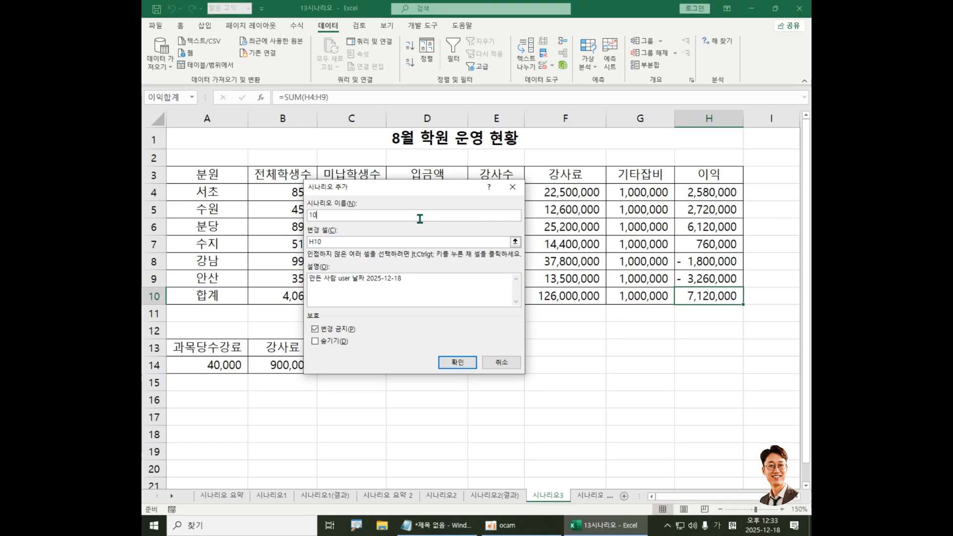
text(%)
text(ㅇ)
text(상)
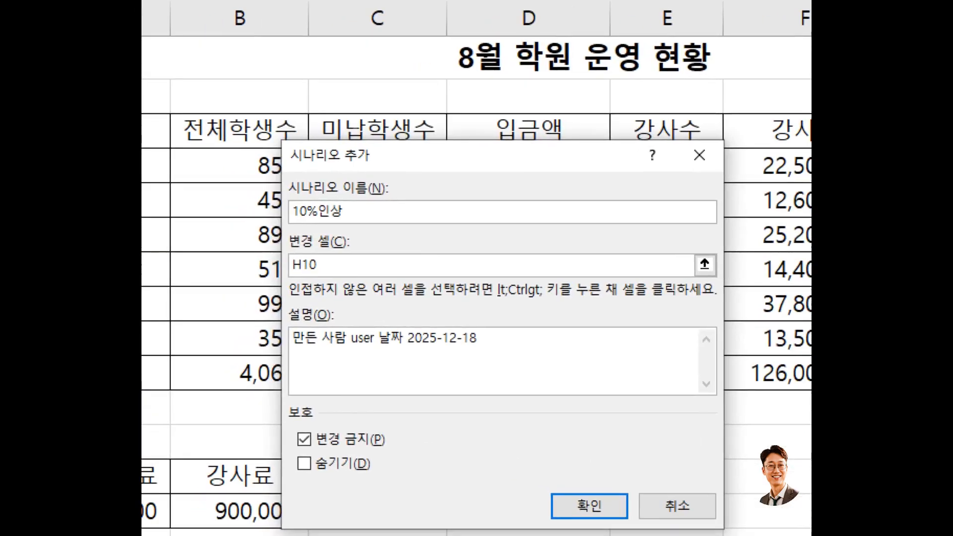
key(ctrl+2)
drag(279, 194, 365, 232)
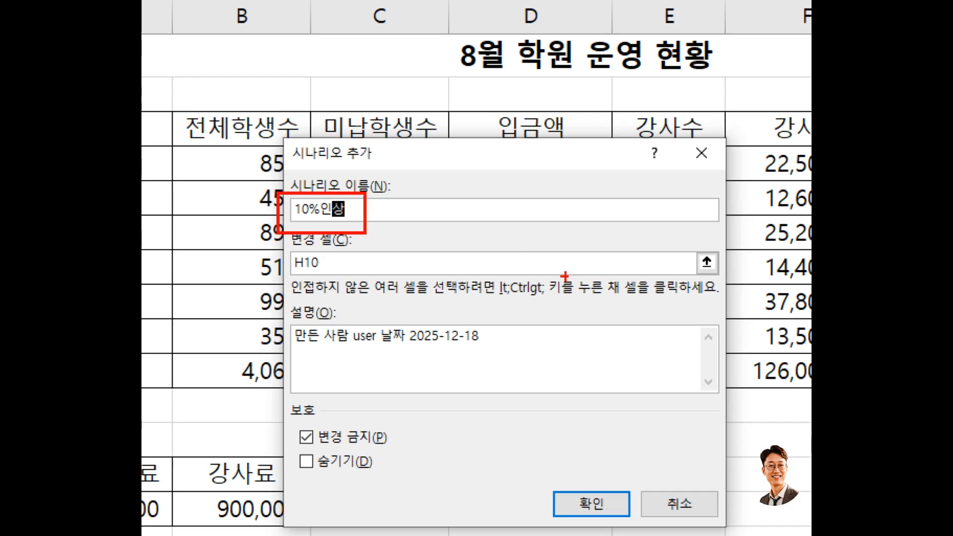
drag(336, 268, 290, 264)
key(Escape)
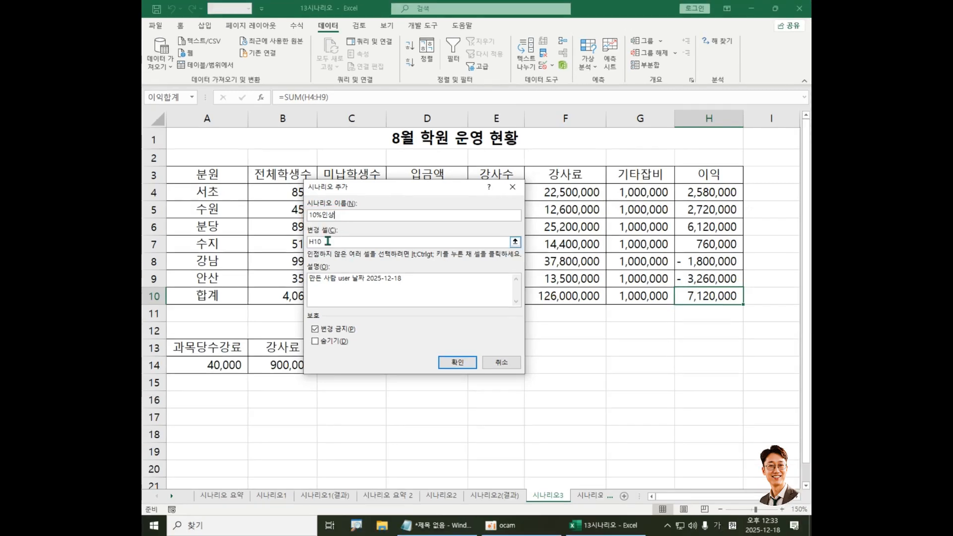
Set the 10%인상 scenario's changing cells to A14:B14 and continue to its scenario values
drag(327, 241, 309, 241)
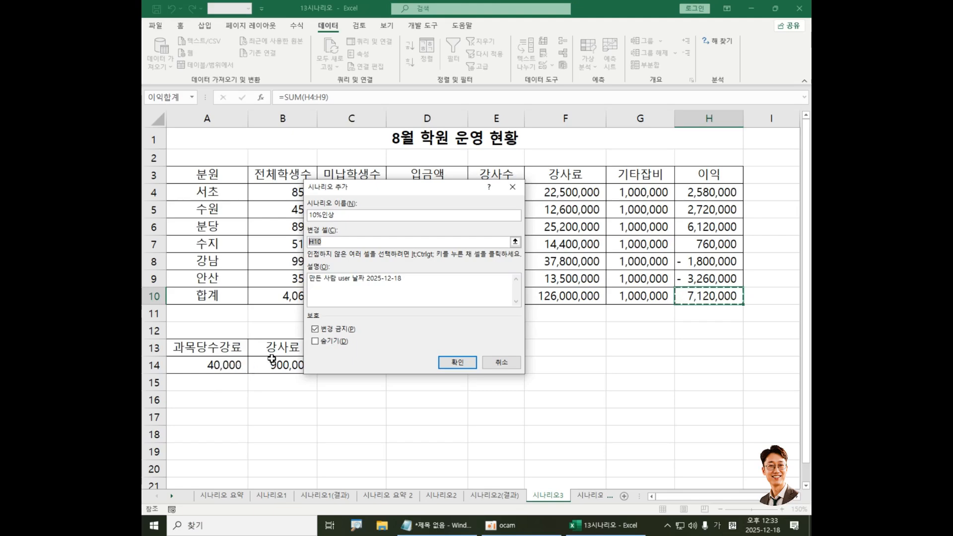
drag(222, 365, 274, 365)
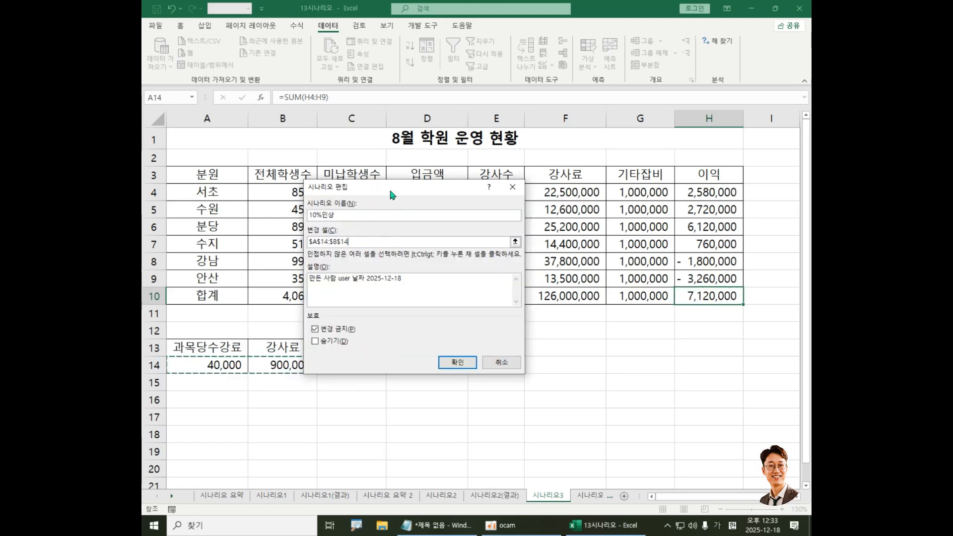
drag(392, 194, 426, 215)
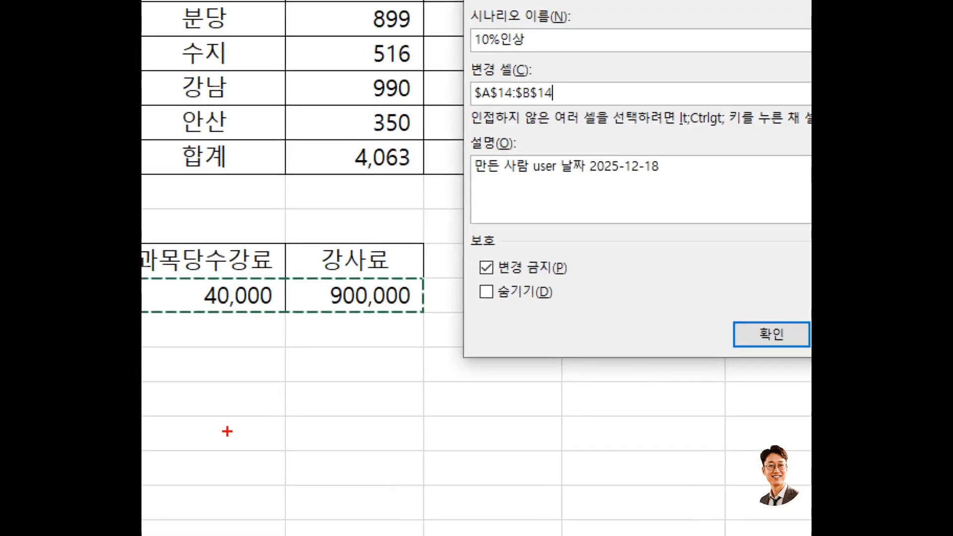
drag(149, 271, 464, 317)
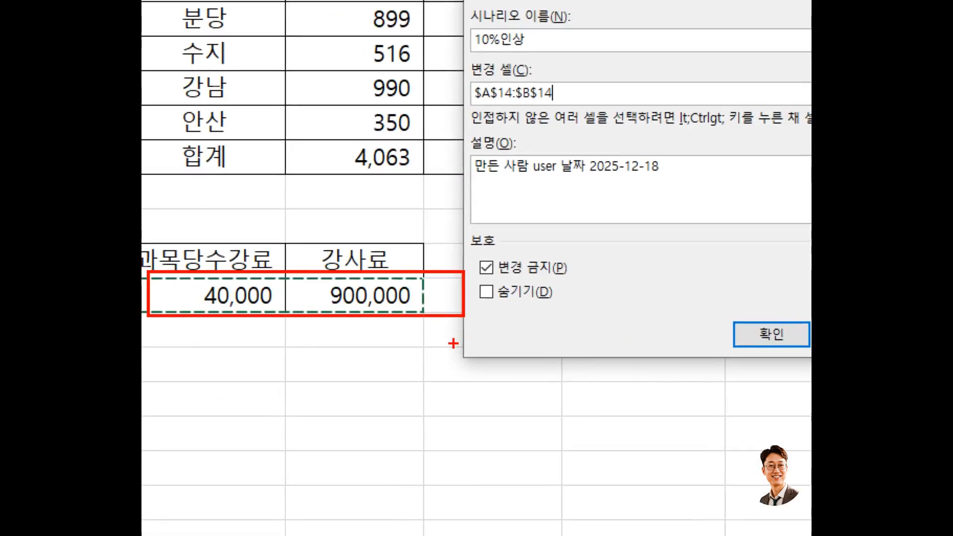
drag(468, 83, 607, 102)
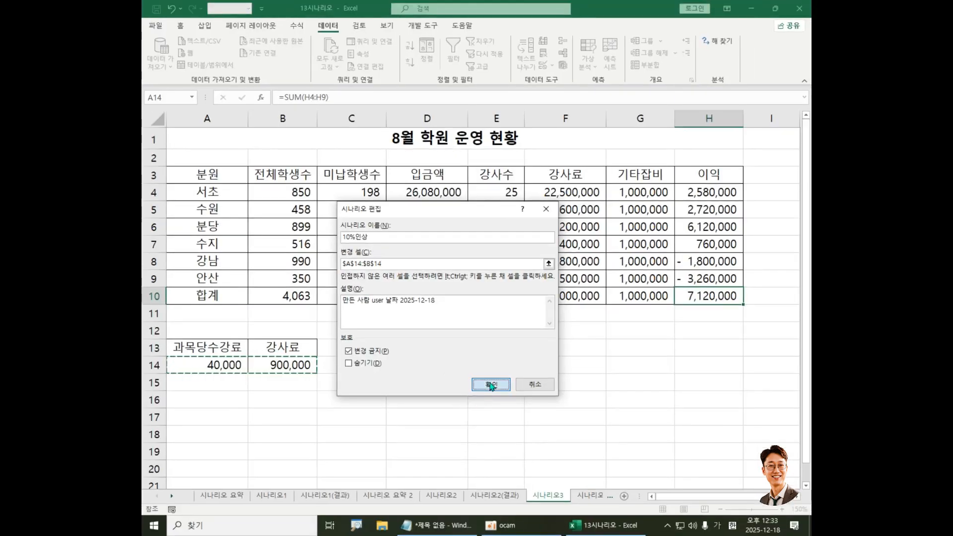
click(491, 386)
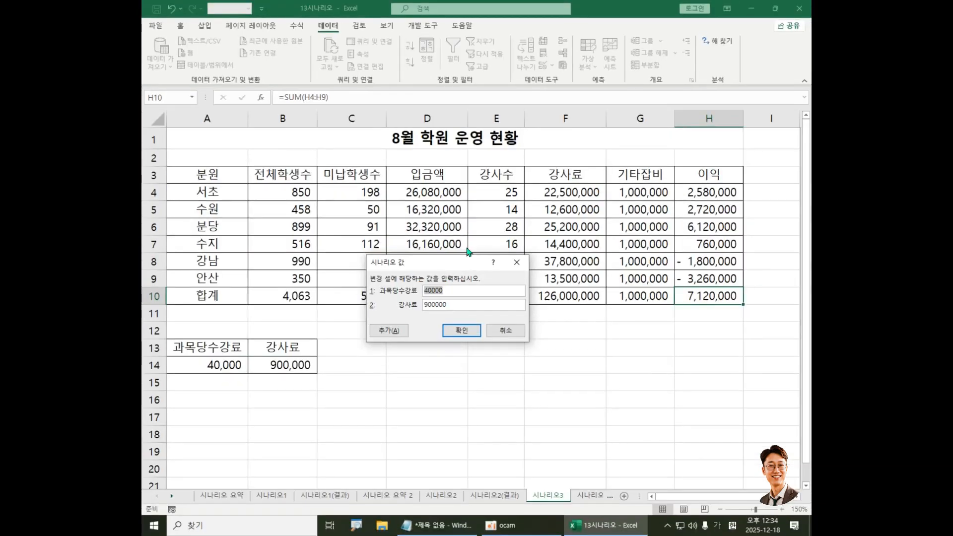
Set the 10%인상 scenario's 과목당수강료 to 44000 and raise its 강사료 by 10%
text(44000)
double_click(465, 306)
text(10)
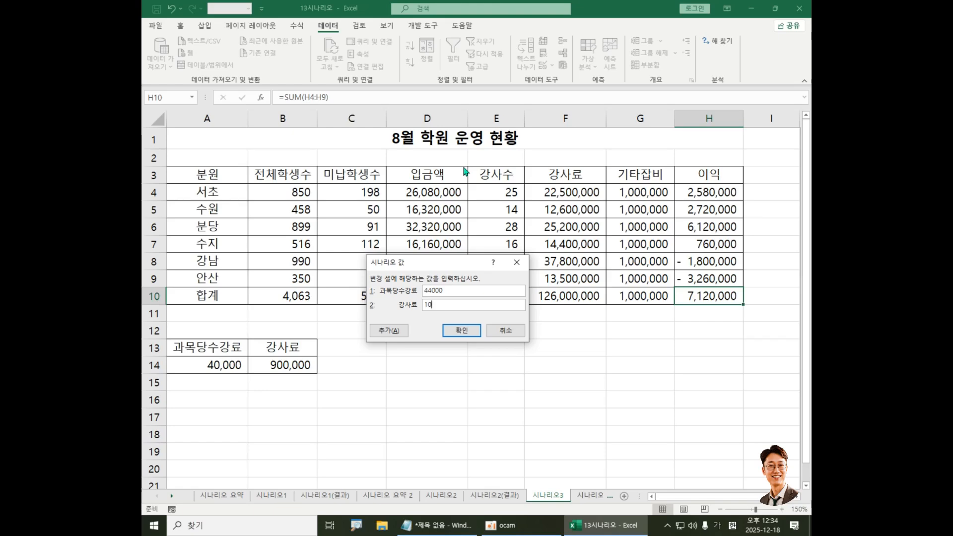
key(BackSpace)
key(BackSpace)
text(9900)
Add a second scenario named 20%인상 for A14:B14, with 과목당수강료 set to 48000 and 강사료 to 1080000
click(390, 331)
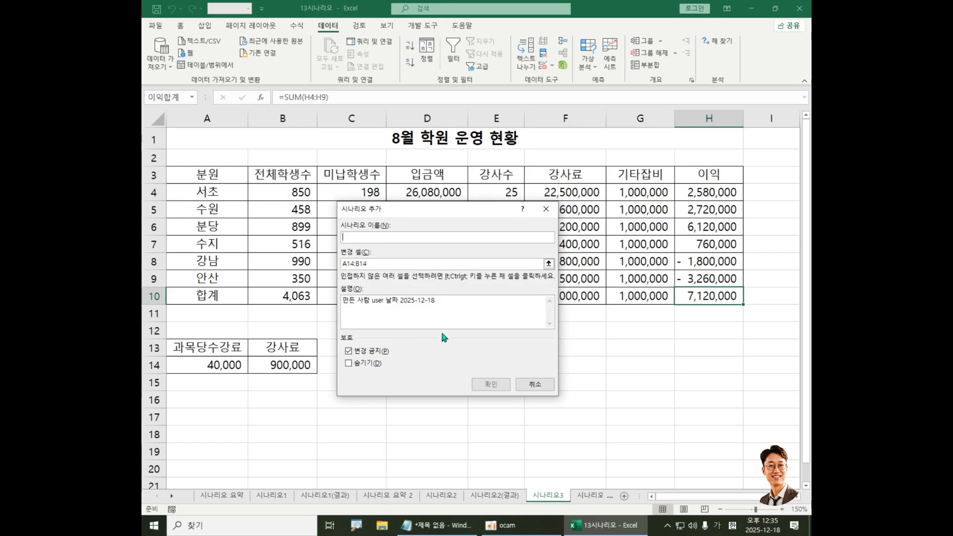
text(20%인상)
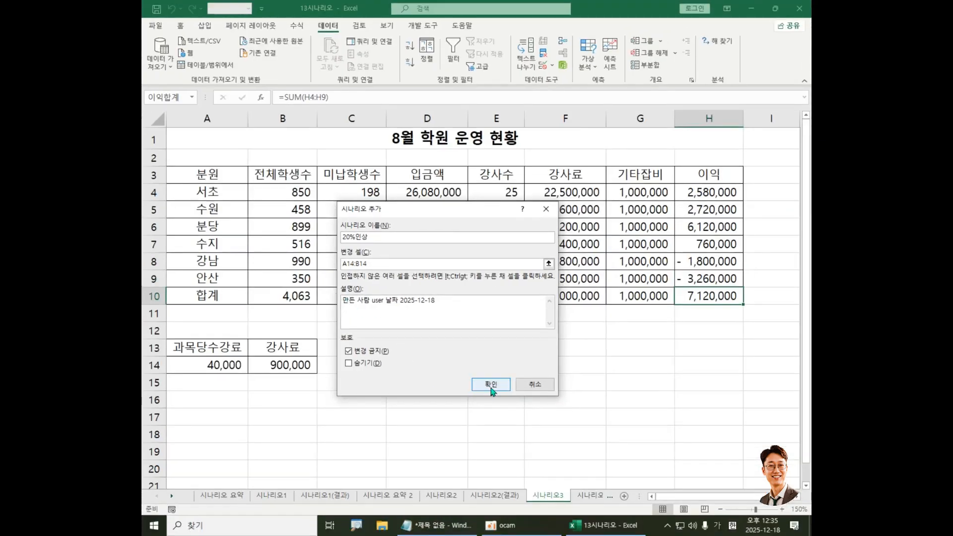
click(491, 385)
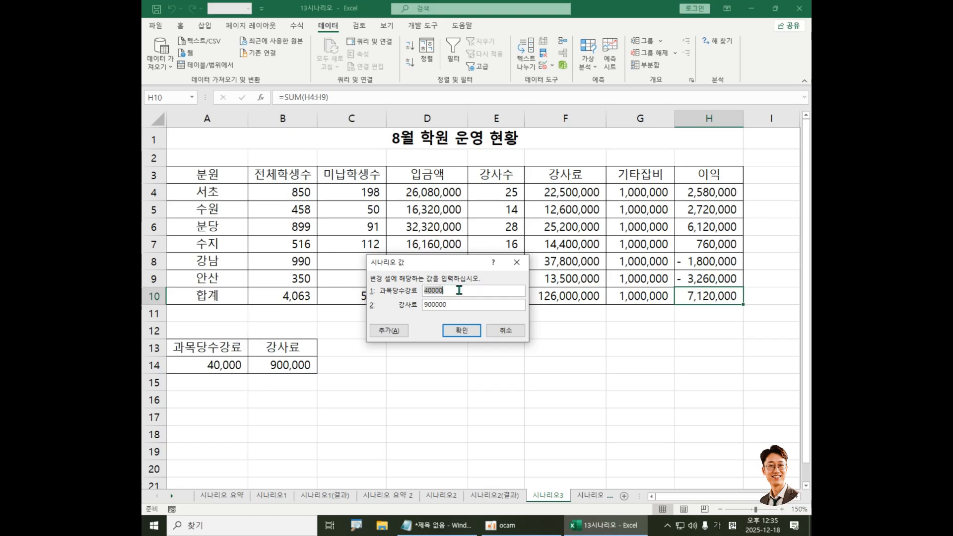
text(48000)
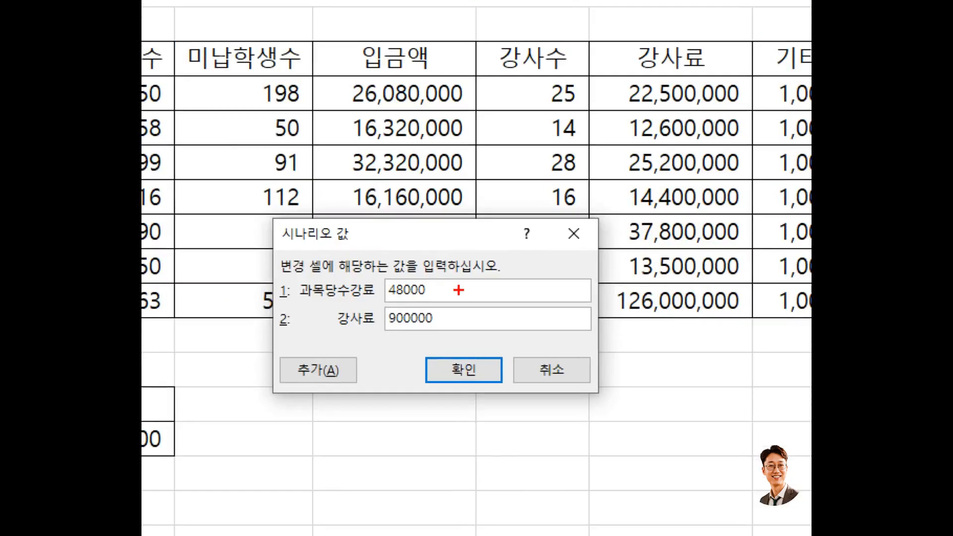
drag(417, 282, 449, 297)
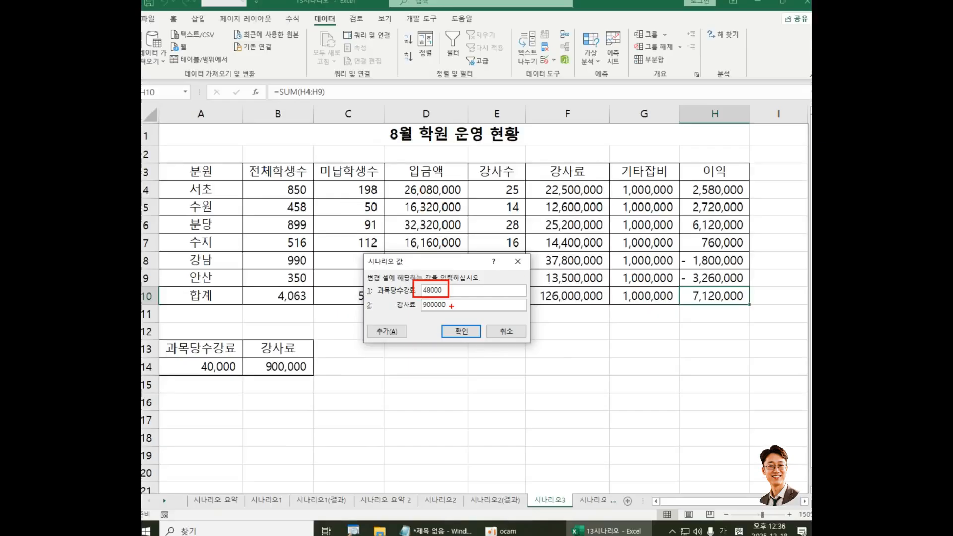
drag(451, 306, 393, 310)
text(1)
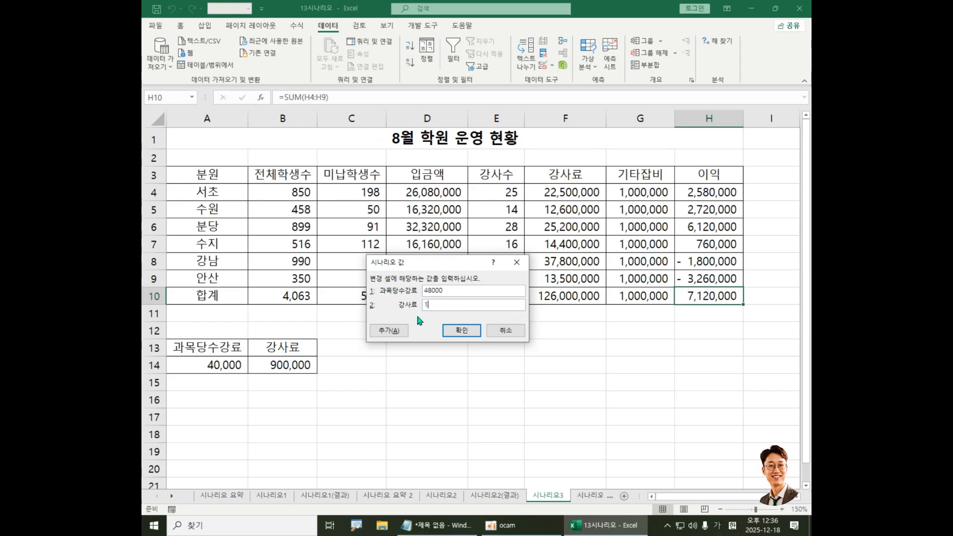
text(080000)
key(BackSpace)
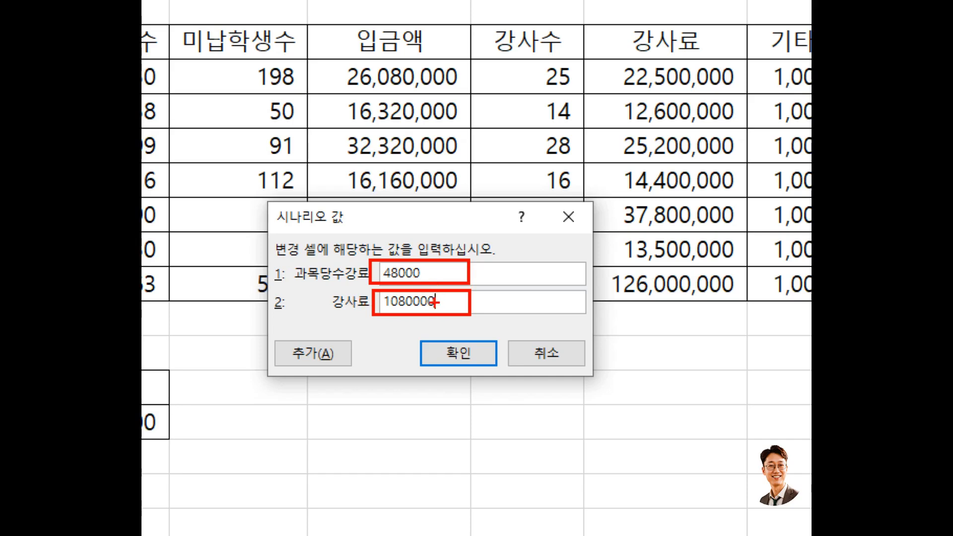
drag(497, 380, 491, 368)
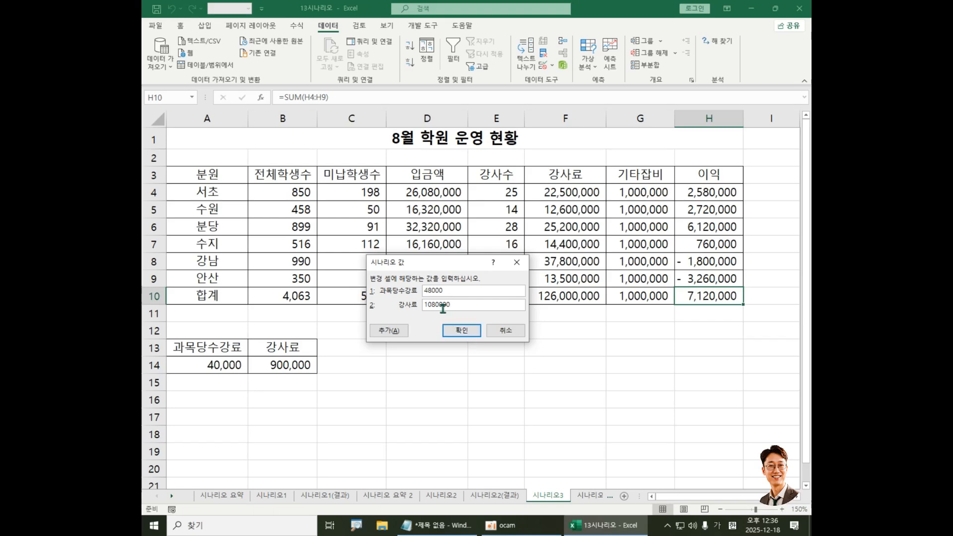
click(463, 332)
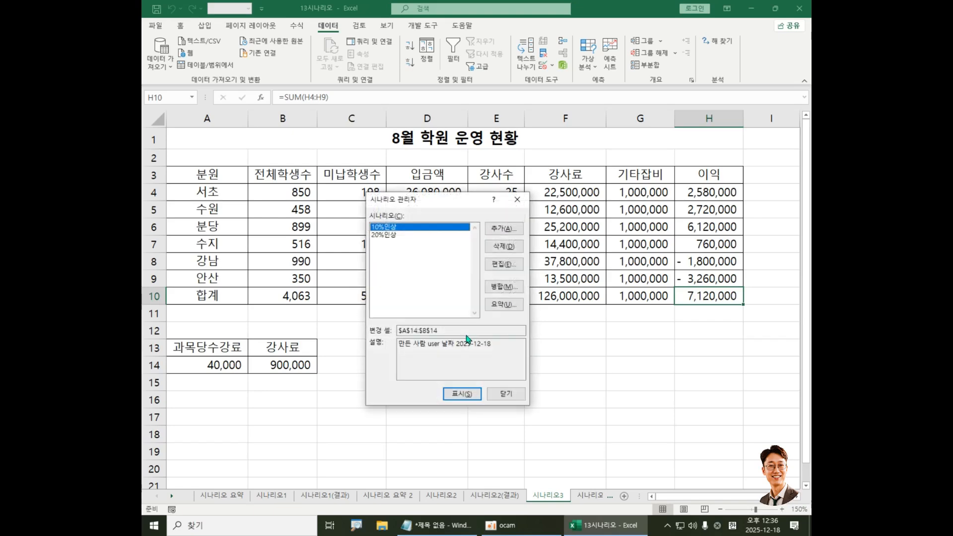
key(ctrl+1)
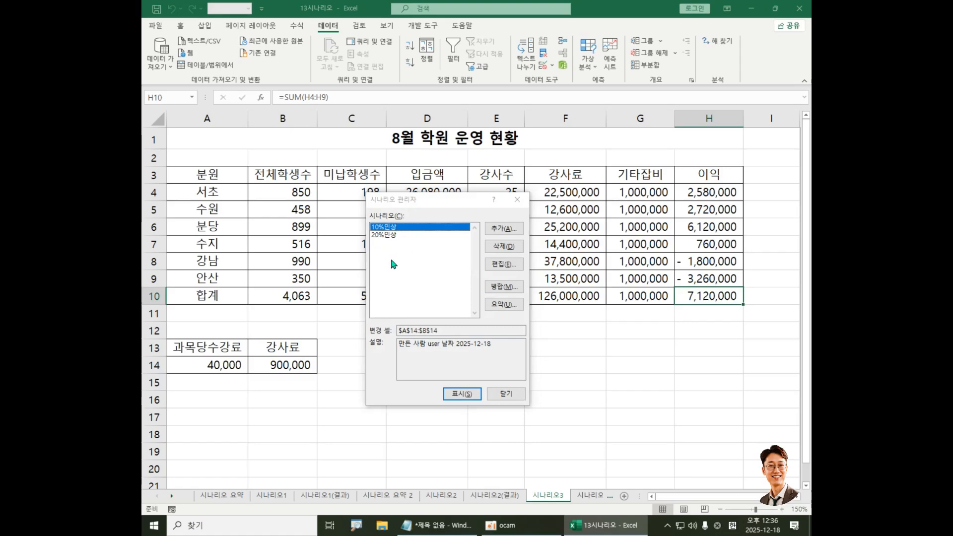
click(390, 261)
drag(343, 172, 433, 243)
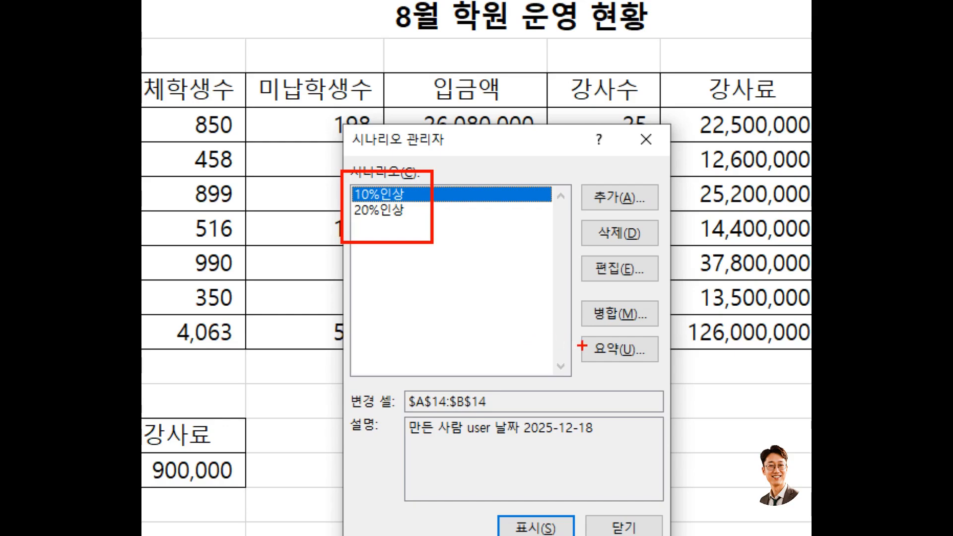
drag(576, 332, 690, 383)
key(Escape)
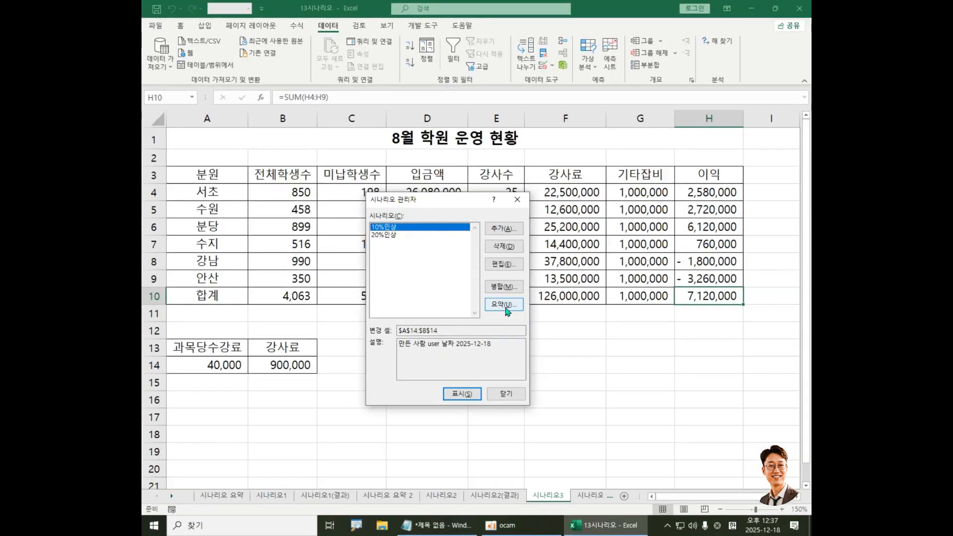
Create a scenario summary report of the 10%인상 and 20%인상 scenarios with the total profit cell H10 as the result cell
click(504, 303)
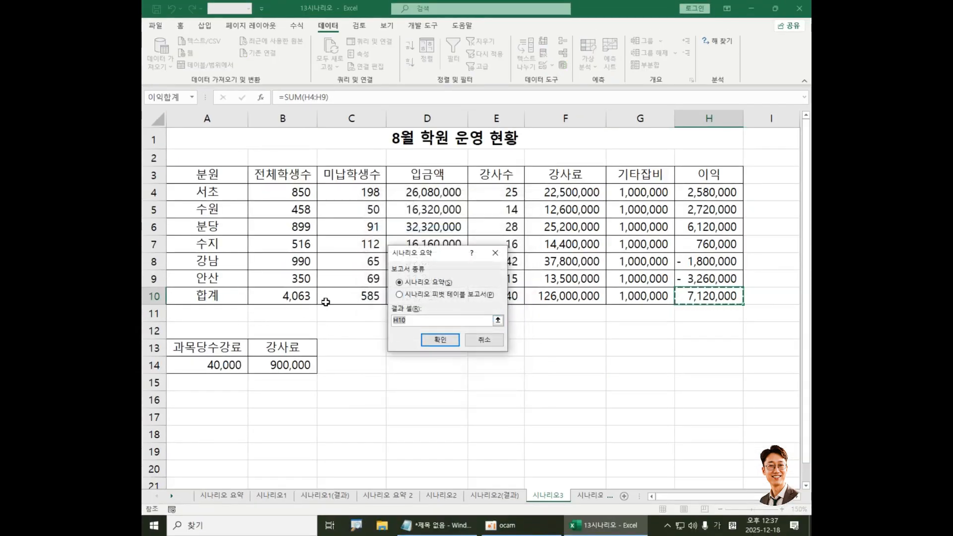
drag(419, 253, 566, 314)
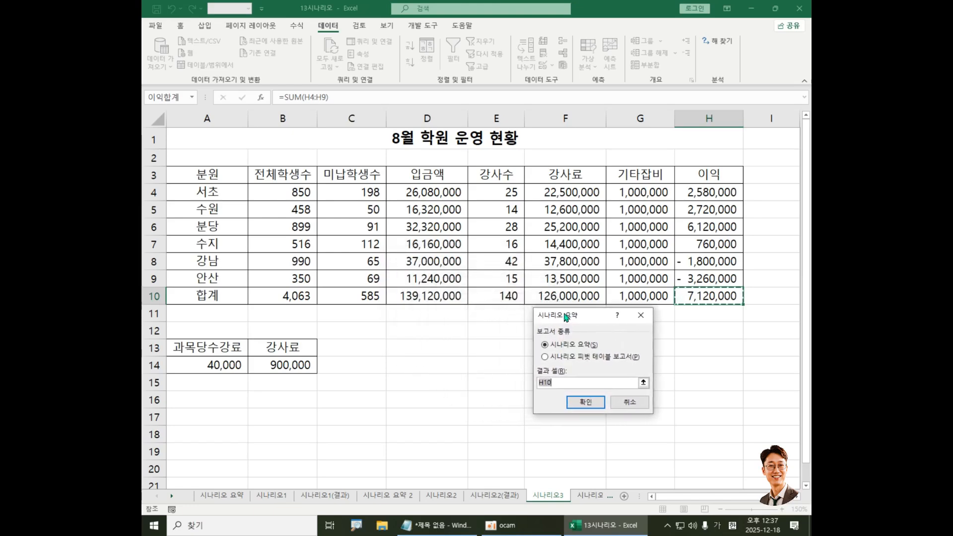
click(717, 295)
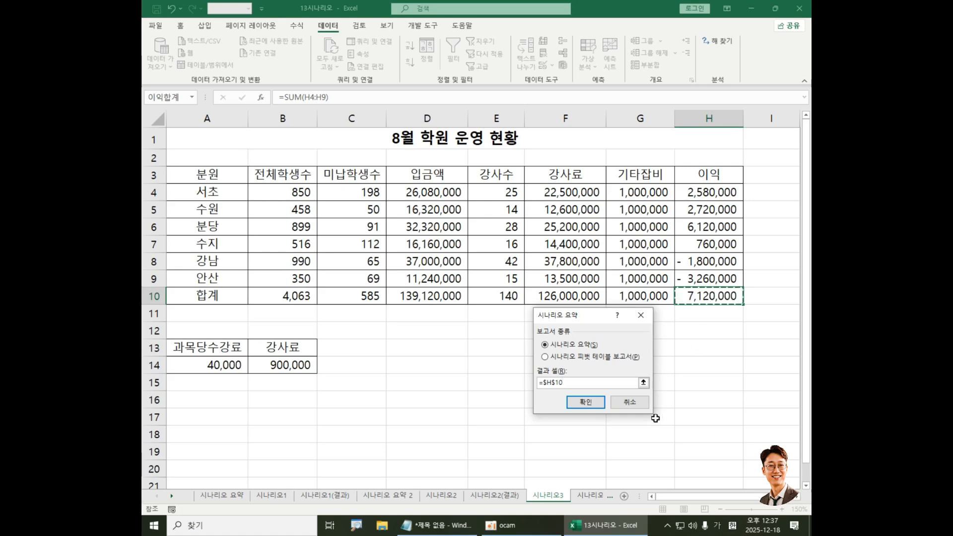
click(586, 404)
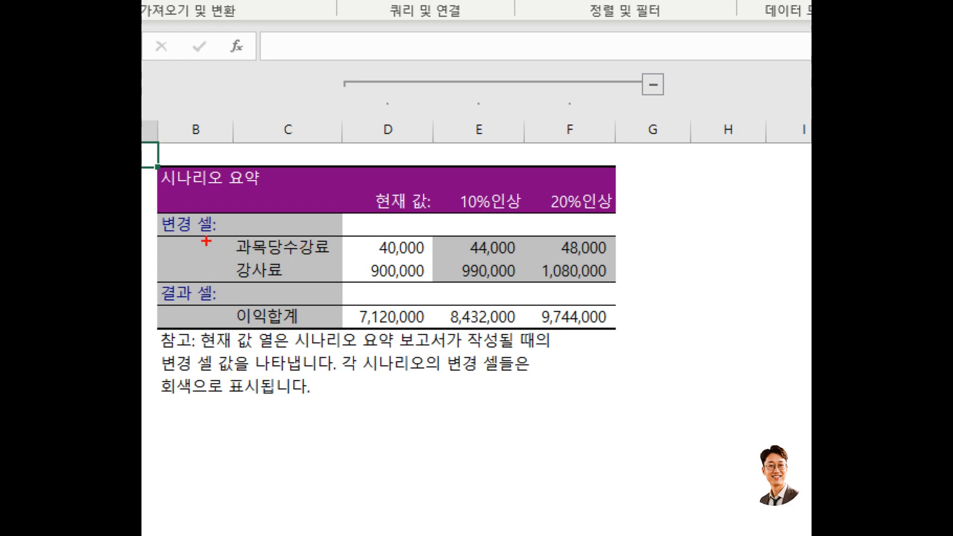
mouse_move(205, 238)
mouse_down()
mouse_move(199, 259)
mouse_move(215, 268)
mouse_move(213, 256)
mouse_move(218, 268)
mouse_up()
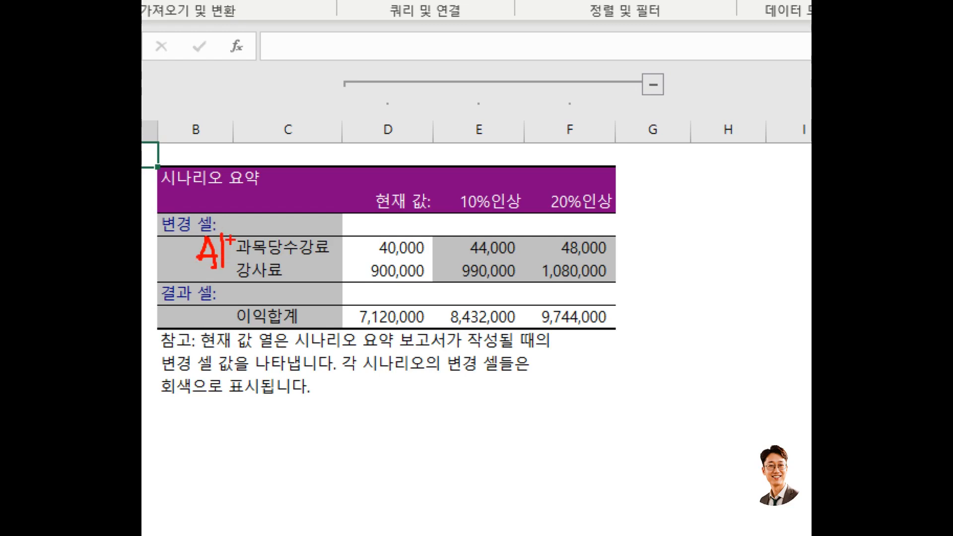
mouse_move(229, 236)
mouse_down()
mouse_move(232, 263)
mouse_move(207, 270)
mouse_move(244, 240)
mouse_move(233, 267)
mouse_up()
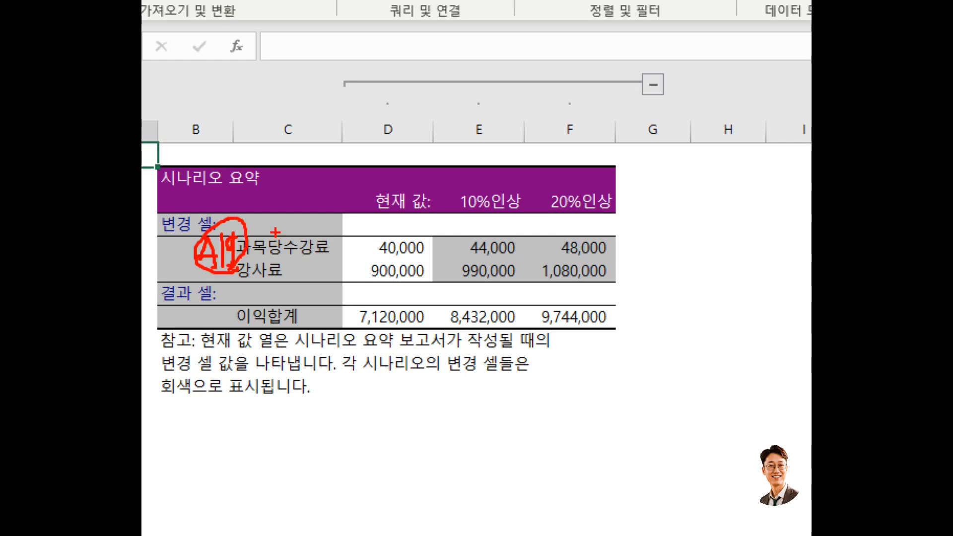
mouse_move(276, 232)
mouse_down()
mouse_move(281, 246)
mouse_move(301, 249)
mouse_move(288, 282)
mouse_move(298, 272)
mouse_move(289, 283)
mouse_move(320, 286)
mouse_up()
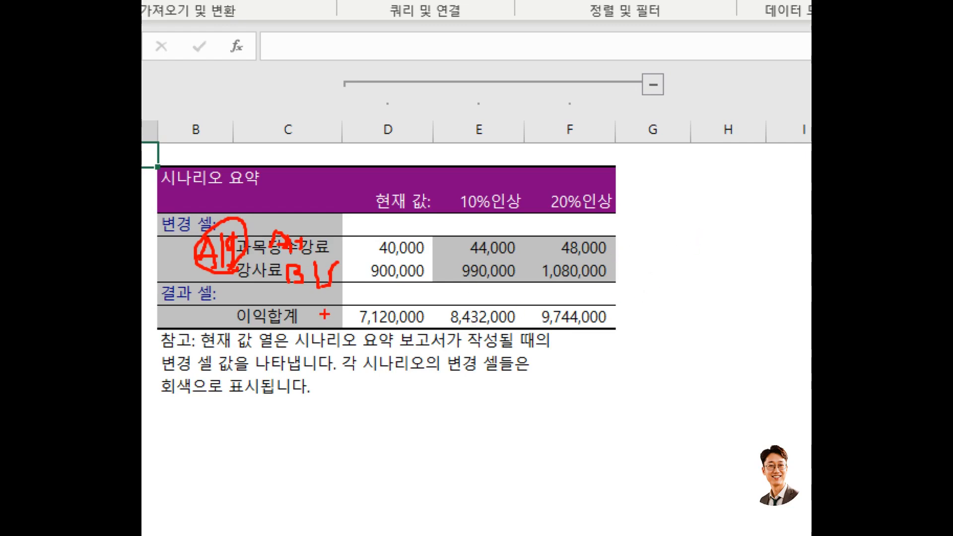
key(Escape)
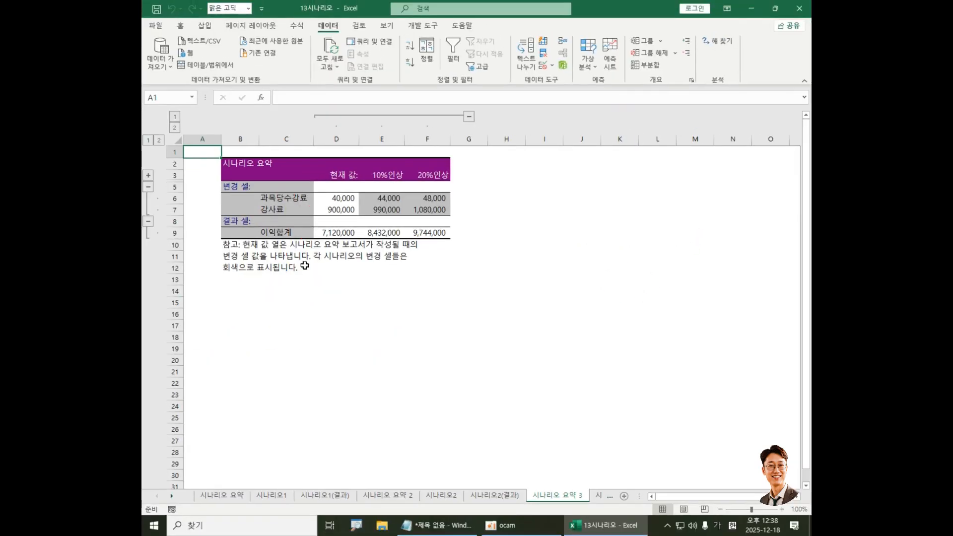
key(ctrl+1)
click(259, 177)
mouse_move(228, 252)
mouse_down()
mouse_move(329, 362)
mouse_move(350, 367)
mouse_up()
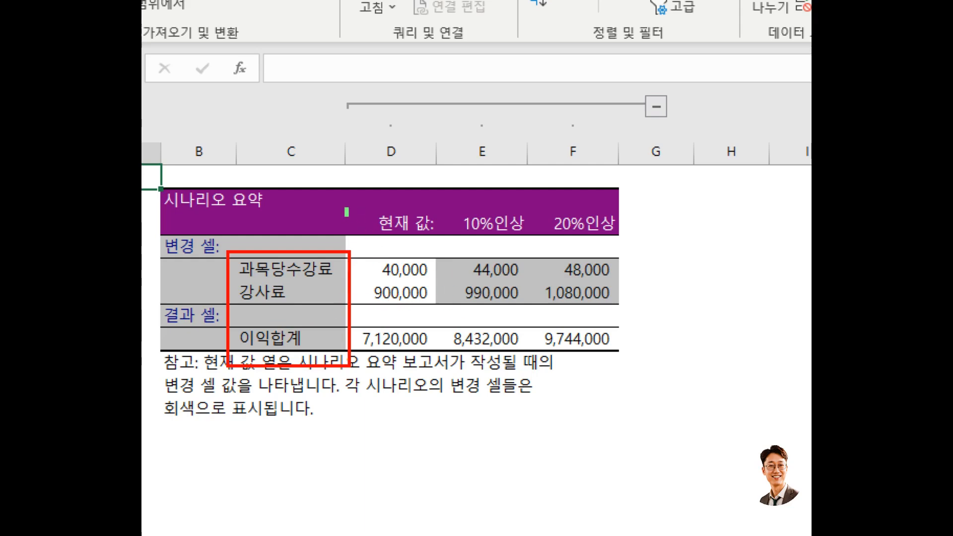
drag(345, 208, 437, 363)
mouse_move(456, 204)
mouse_down()
mouse_move(494, 240)
mouse_move(533, 240)
mouse_up()
mouse_move(446, 251)
mouse_down()
mouse_move(440, 331)
mouse_move(527, 307)
mouse_move(439, 251)
mouse_up()
mouse_move(540, 250)
mouse_down()
mouse_move(576, 341)
mouse_move(540, 251)
mouse_up()
mouse_move(546, 207)
mouse_down()
mouse_move(618, 241)
mouse_move(544, 203)
mouse_up()
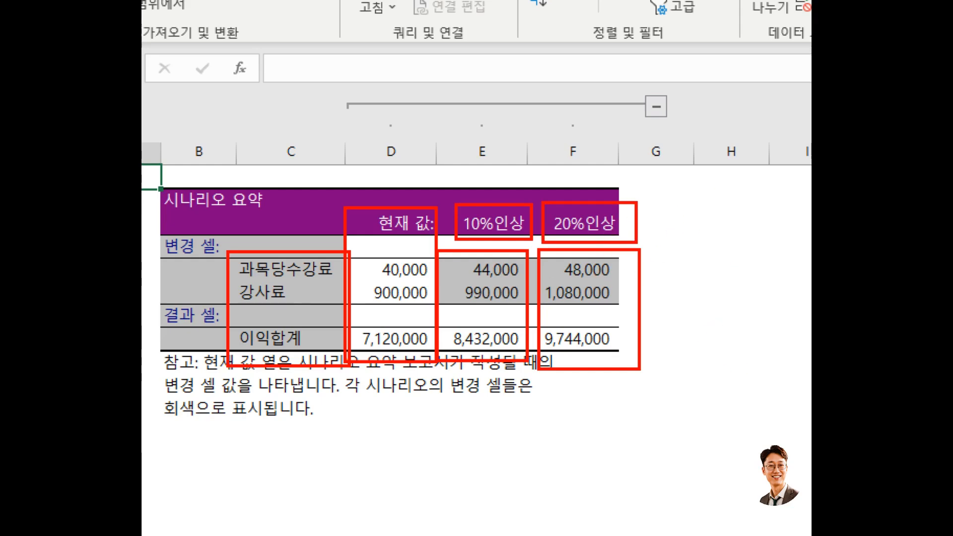
key(Escape)
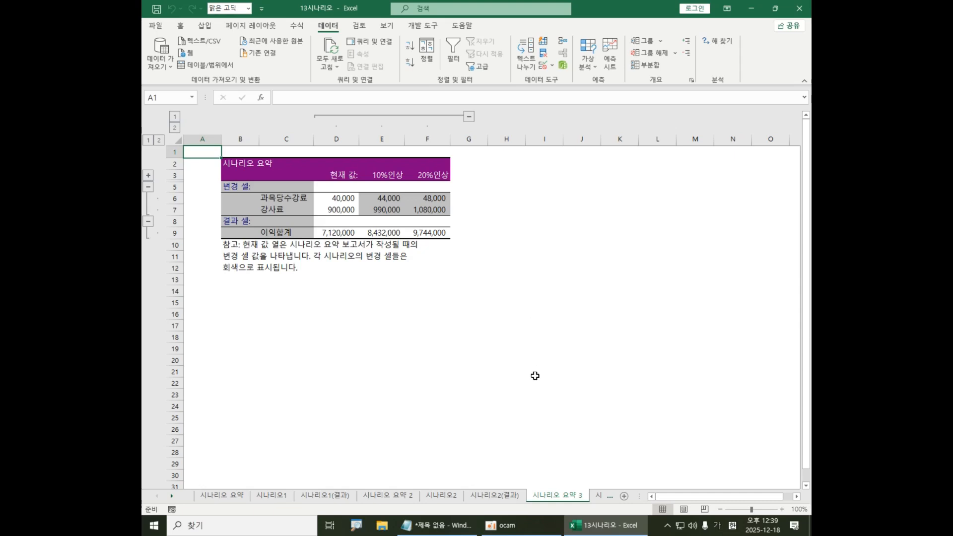
click(529, 531)
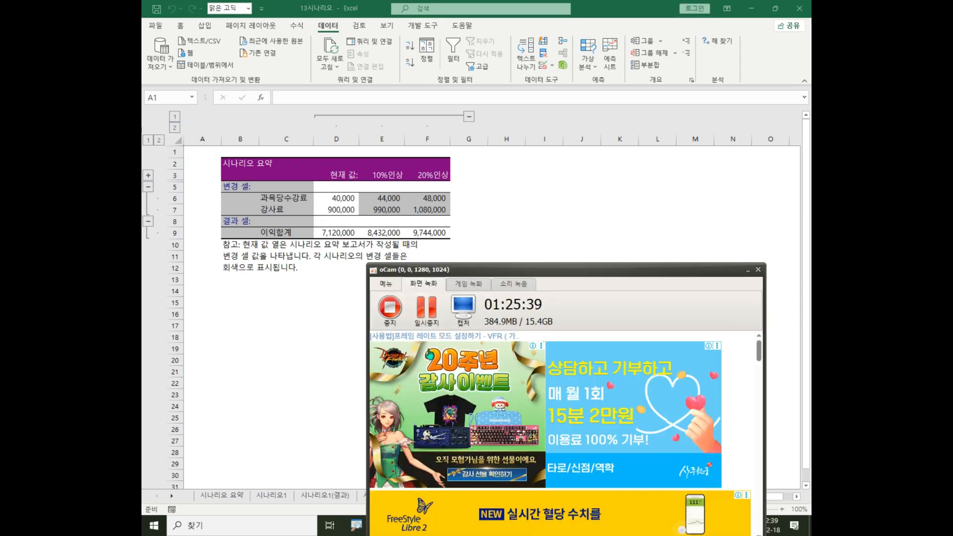